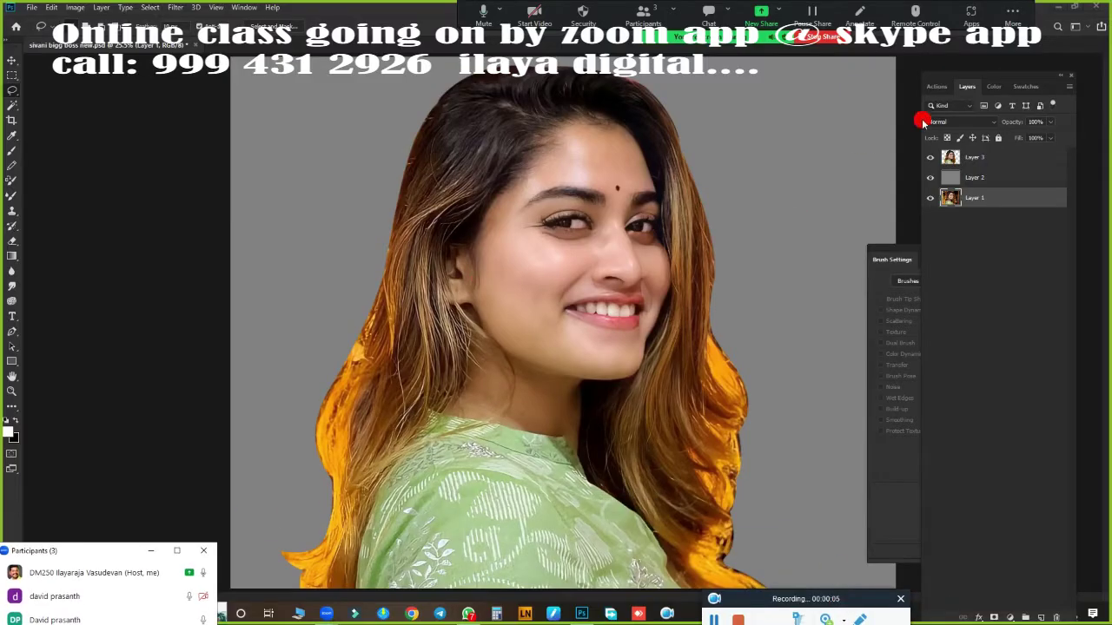
Step: Compare with the original photo by hiding and reshowing the cut-out and grey layers, then select Layer 3
{"action": "left_click_drag", "start_coordinate": [918, 177], "coordinate": [925, 162]}
{"action": "key", "text": "ctrl+minus"}
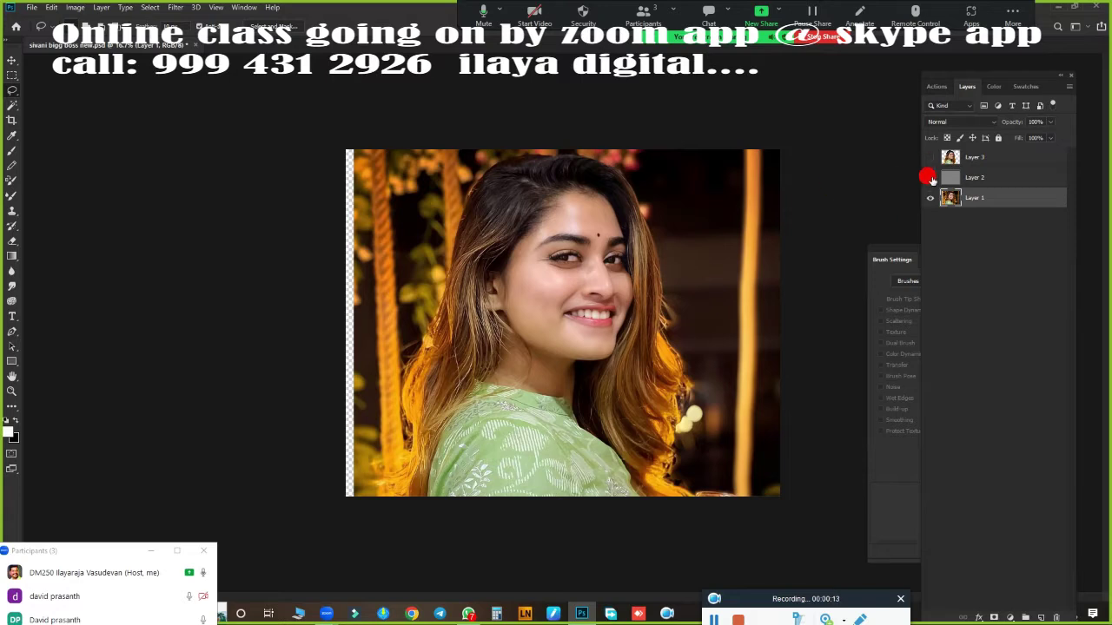
{"action": "left_click", "coordinate": [930, 177]}
{"action": "left_click", "coordinate": [931, 157]}
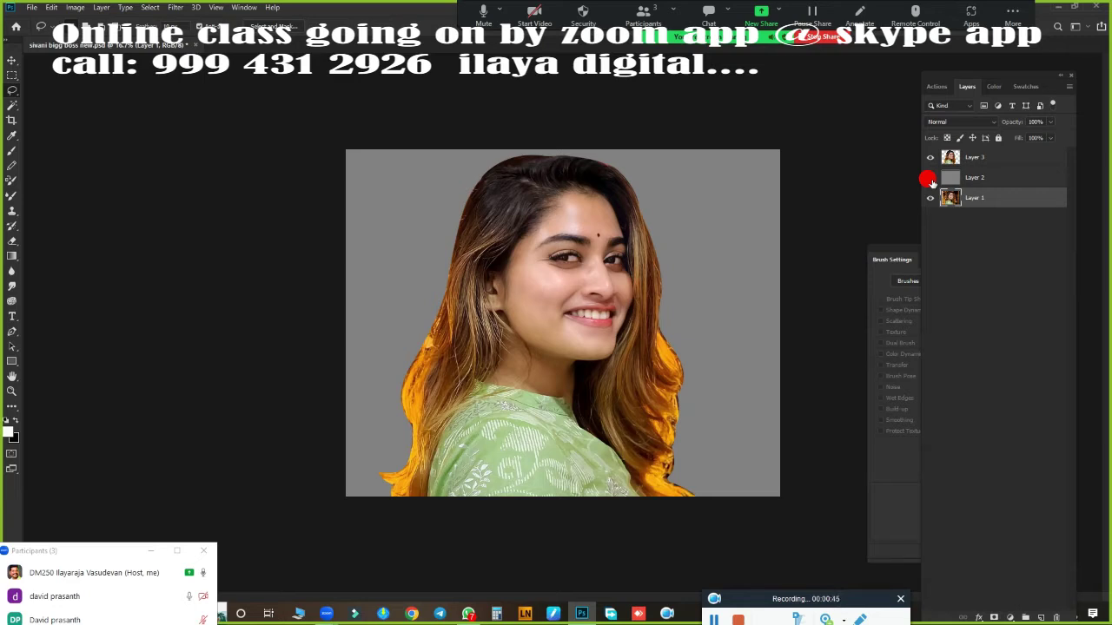
{"action": "left_click", "coordinate": [978, 159]}
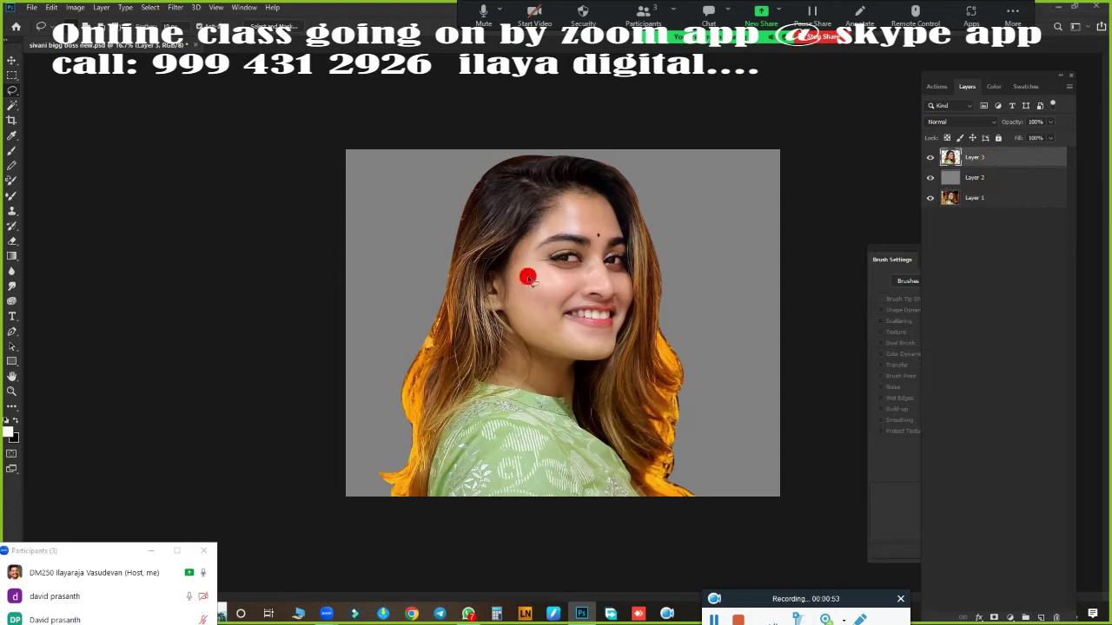
{"action": "key", "text": "v"}
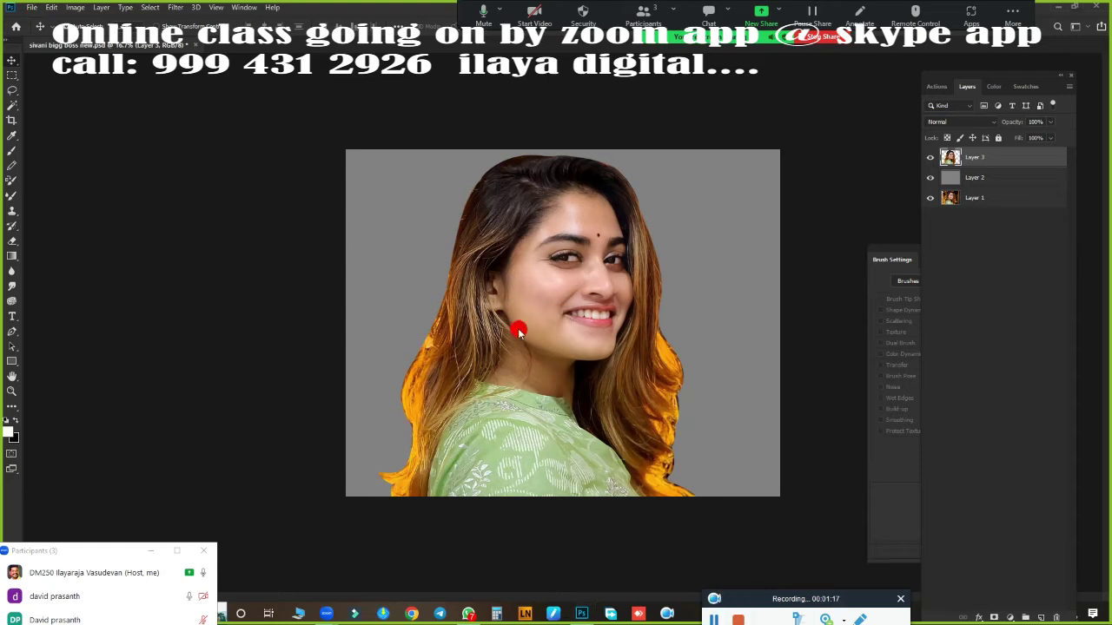
Step: Add a new layer, stamp watermark brush marks across the portrait, then undo all the stamps
{"action": "left_click", "coordinate": [1042, 617]}
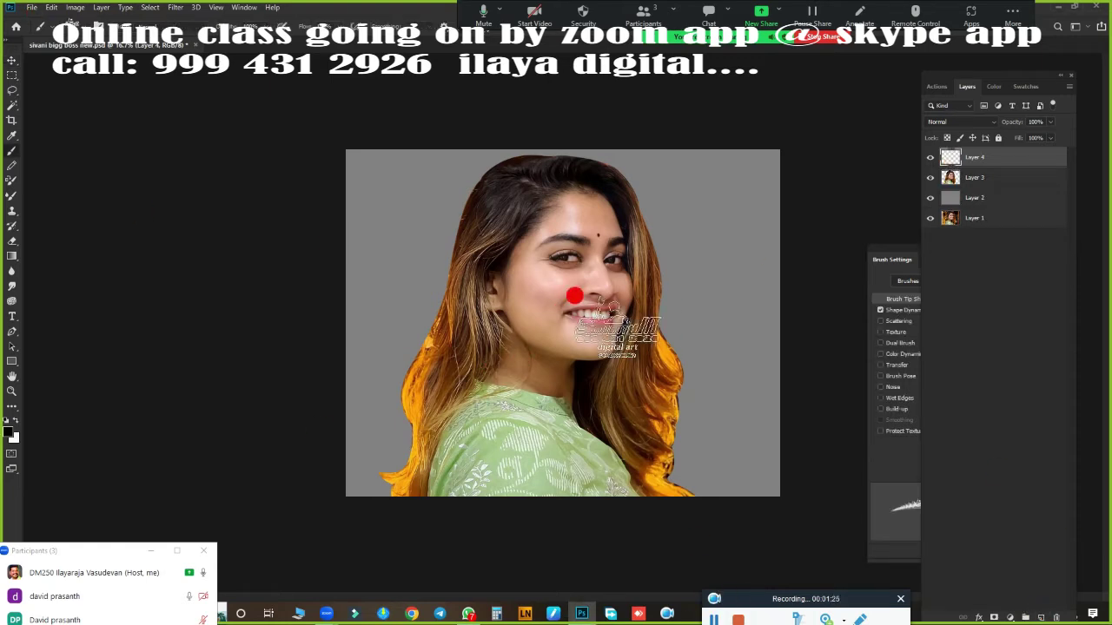
{"action": "left_click", "coordinate": [714, 245]}
{"action": "left_click", "coordinate": [711, 319]}
{"action": "left_click", "coordinate": [397, 337]}
{"action": "left_click", "coordinate": [489, 426]}
{"action": "left_click", "coordinate": [442, 434]}
{"action": "left_click", "coordinate": [536, 193]}
{"action": "left_click", "coordinate": [575, 282]}
{"action": "left_click", "coordinate": [420, 224]}
{"action": "left_click", "coordinate": [484, 313]}
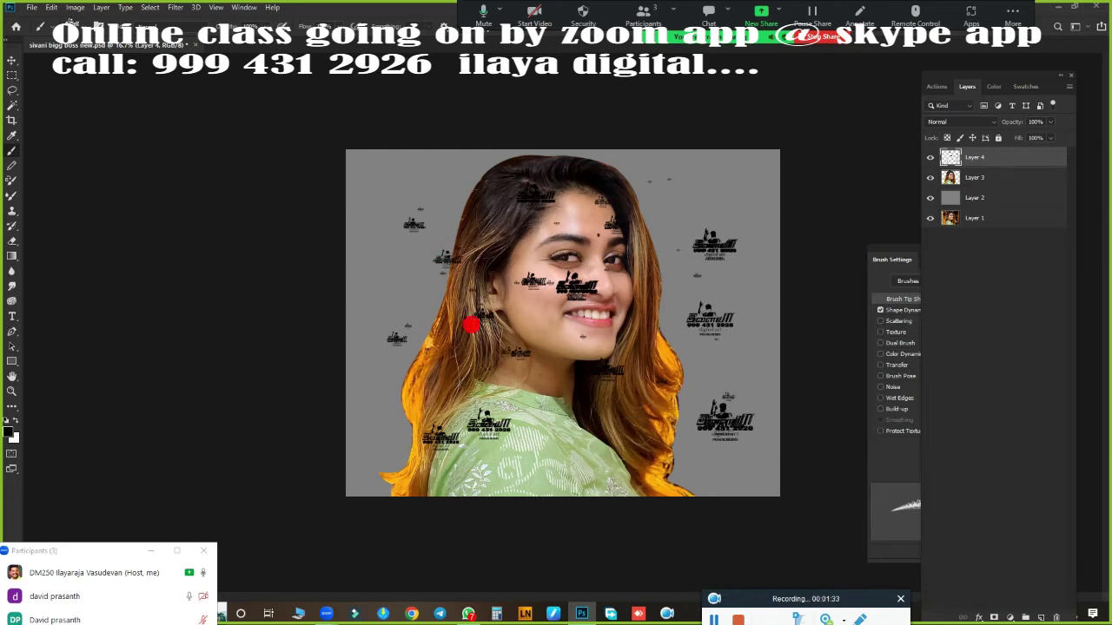
{"action": "left_click", "coordinate": [519, 352]}
{"action": "left_click", "coordinate": [725, 421]}
{"action": "key", "text": "ctrl+z"}
{"action": "key", "text": "ctrl+z"}
{"action": "key", "text": "ctrl+z"}
{"action": "key", "text": "ctrl+z"}
{"action": "key", "text": "ctrl+z"}
{"action": "key", "text": "ctrl+z"}
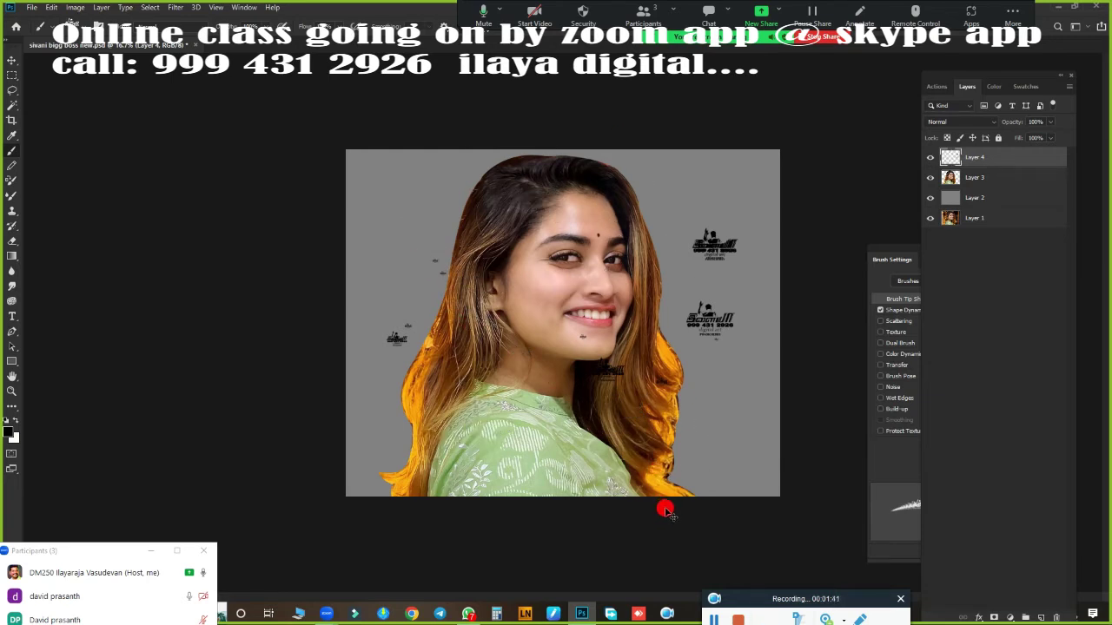
{"action": "key", "text": "ctrl+z"}
{"action": "key", "text": "ctrl+z"}
{"action": "key", "text": "ctrl+z"}
{"action": "key", "text": "ctrl+z"}
{"action": "key", "text": "ctrl+z"}
Step: Add a fresh empty Layer 4 on top with the grey background shown, zoomed in on the portrait
{"action": "left_click", "coordinate": [1027, 608]}
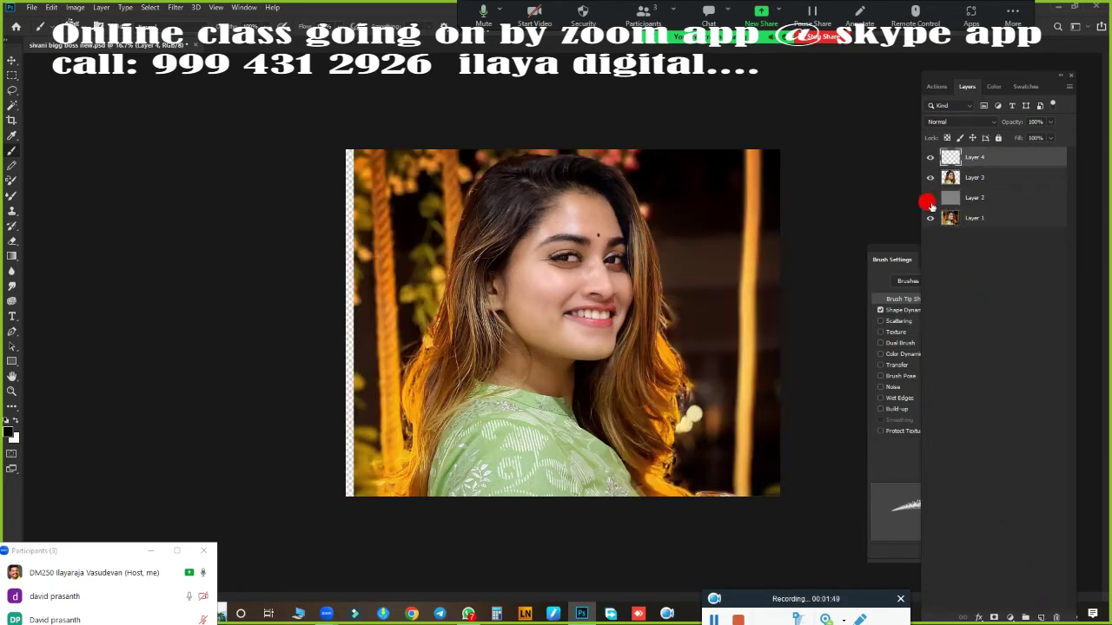
{"action": "left_click", "coordinate": [930, 198]}
{"action": "key", "text": "ctrl+plus"}
{"action": "left_click", "coordinate": [32, 7]}
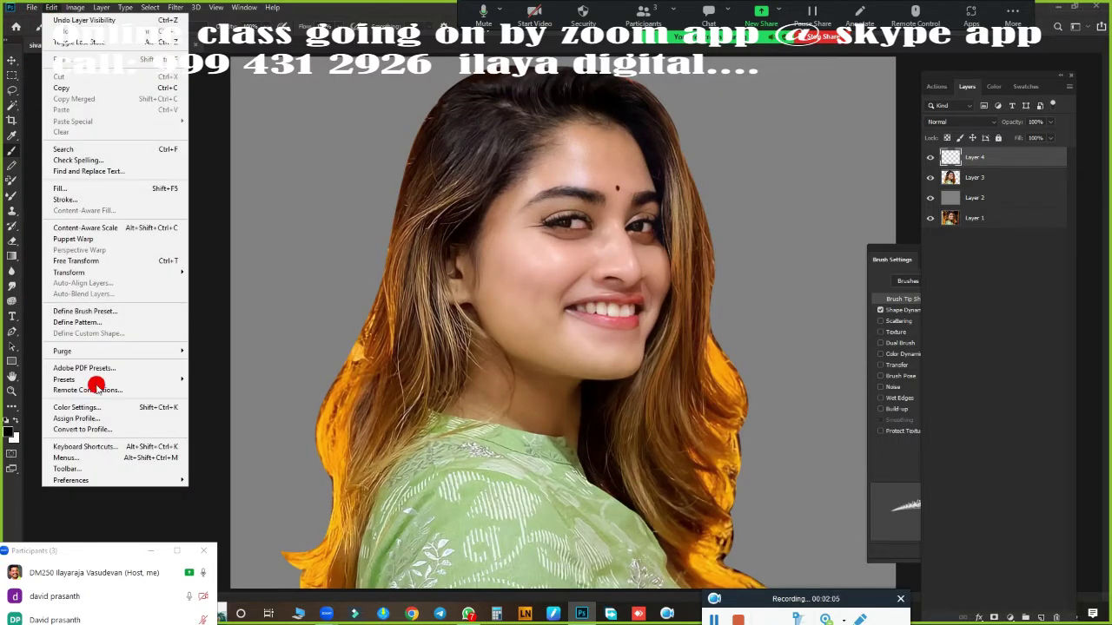
{"action": "mouse_move", "coordinate": [71, 481]}
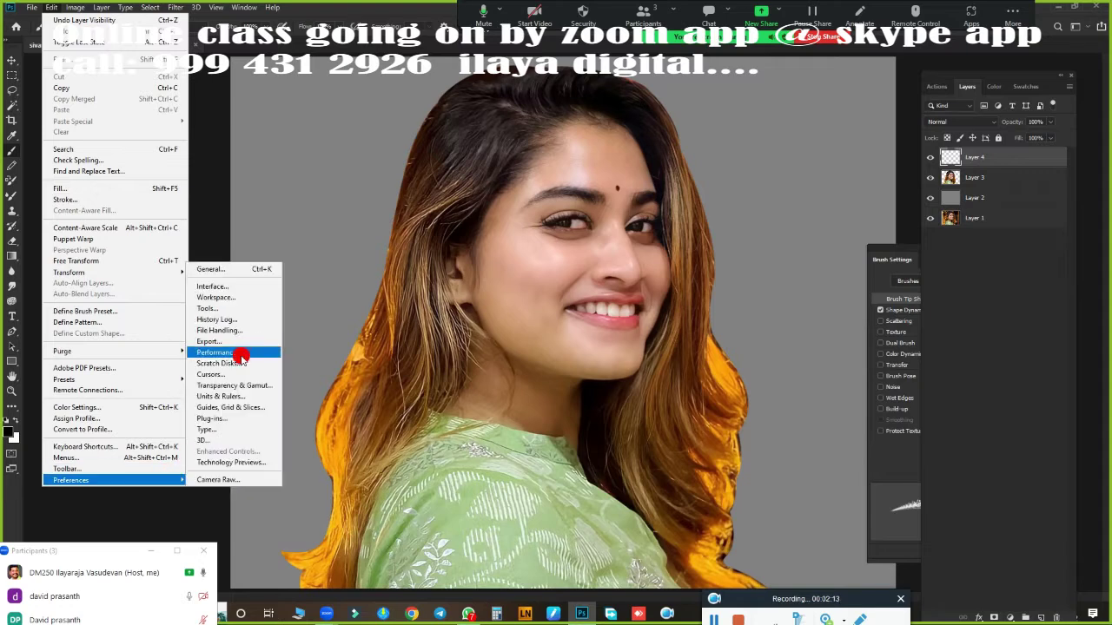
{"action": "left_click", "coordinate": [219, 353]}
{"action": "mouse_move", "coordinate": [660, 195]}
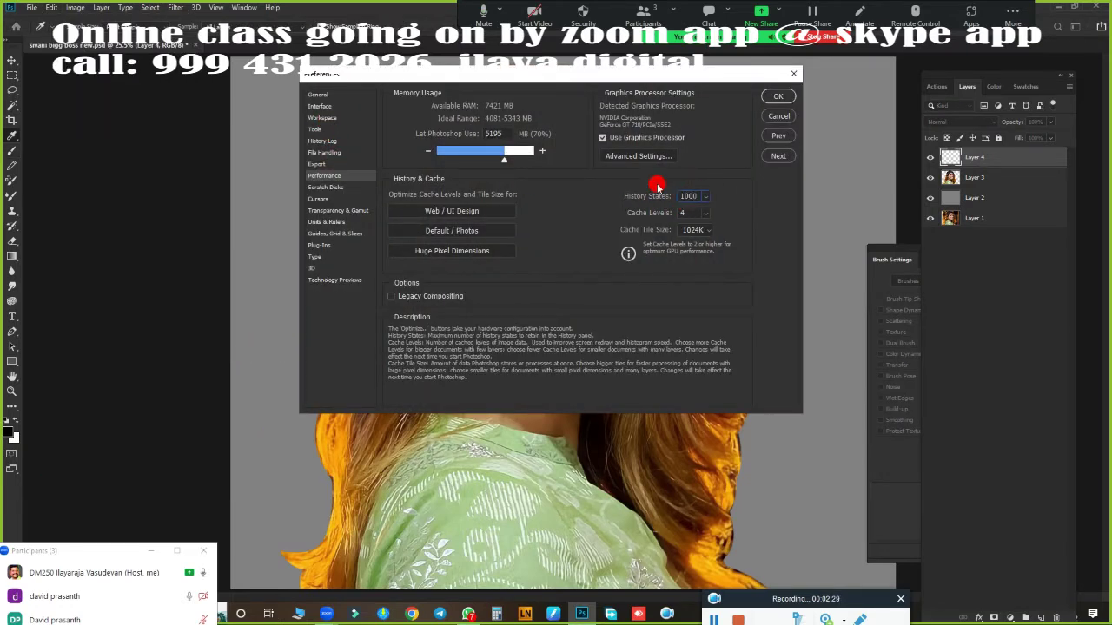
{"action": "type", "text": "100"}
{"action": "key", "text": "Return"}
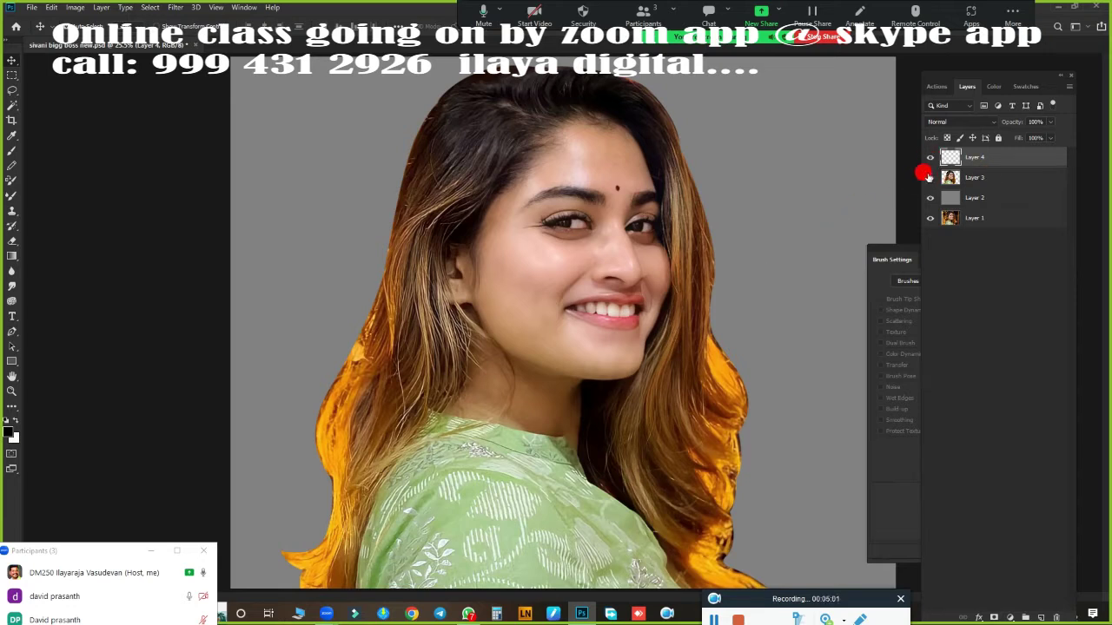
Step: Delete the empty Layer 4, duplicate the portrait as Layer 3 copy, and check the Image Size
{"action": "key", "text": "ctrl+z"}
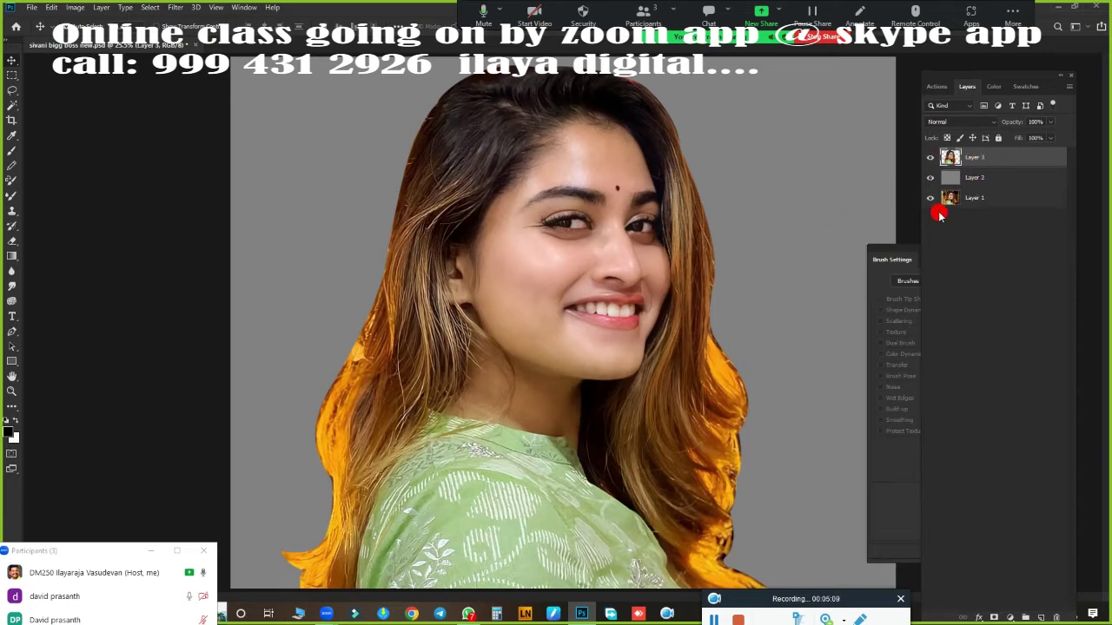
{"action": "key", "text": "ctrl+j"}
{"action": "scroll", "coordinate": [732, 271], "scroll_direction": "up", "scroll_amount": 3}
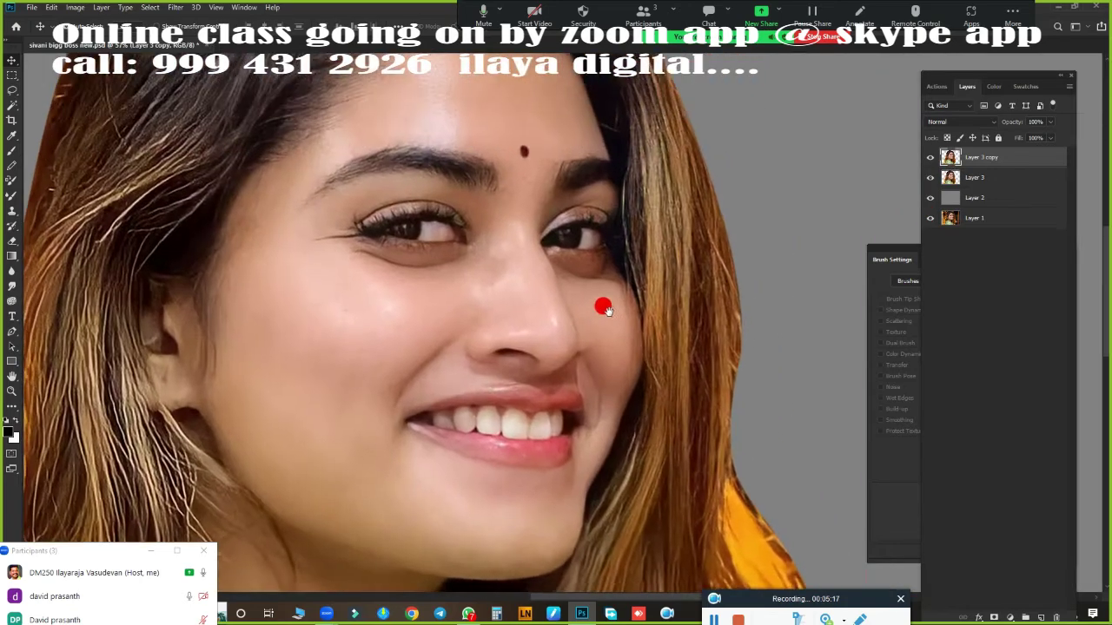
{"action": "key", "text": "ctrl+alt+i"}
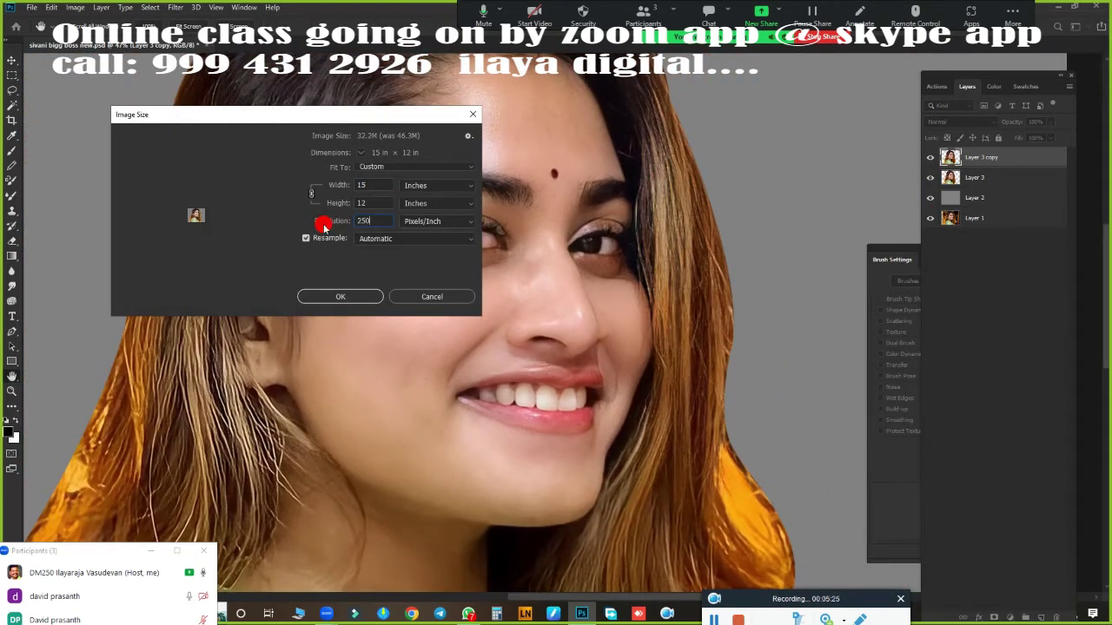
{"action": "key", "text": "Escape"}
Step: Browse the canvas brush presets to choose a 700 px soft brush
{"action": "scroll", "coordinate": [521, 261], "scroll_direction": "up", "scroll_amount": 3}
{"action": "scroll", "coordinate": [657, 325], "scroll_direction": "up", "scroll_amount": 2}
{"action": "scroll", "coordinate": [658, 325], "scroll_direction": "down", "scroll_amount": 3}
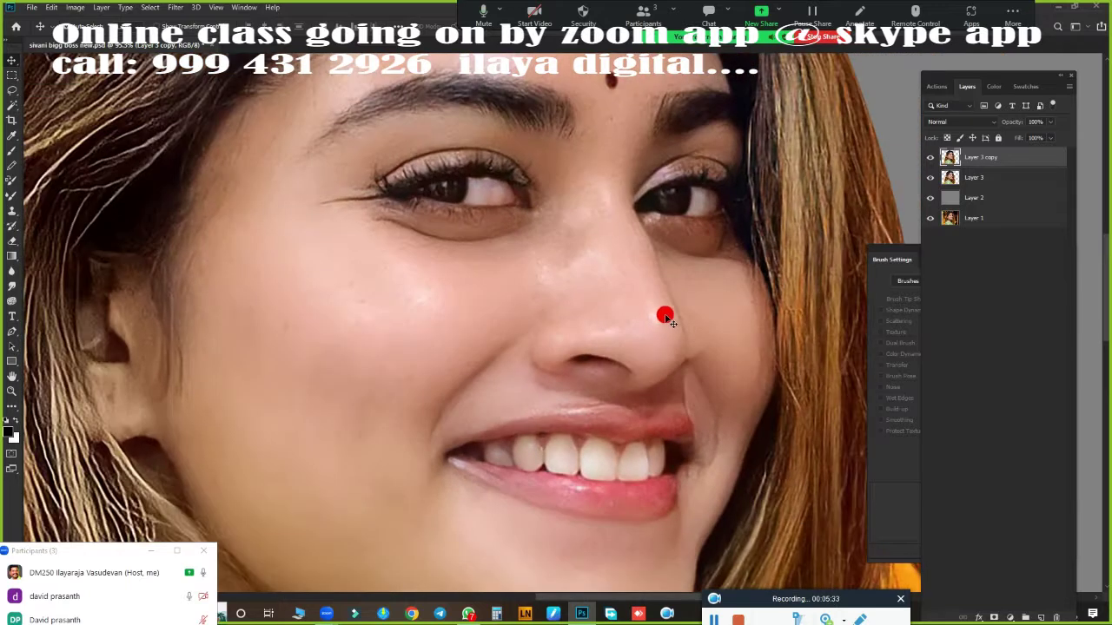
{"action": "right_click", "coordinate": [420, 300]}
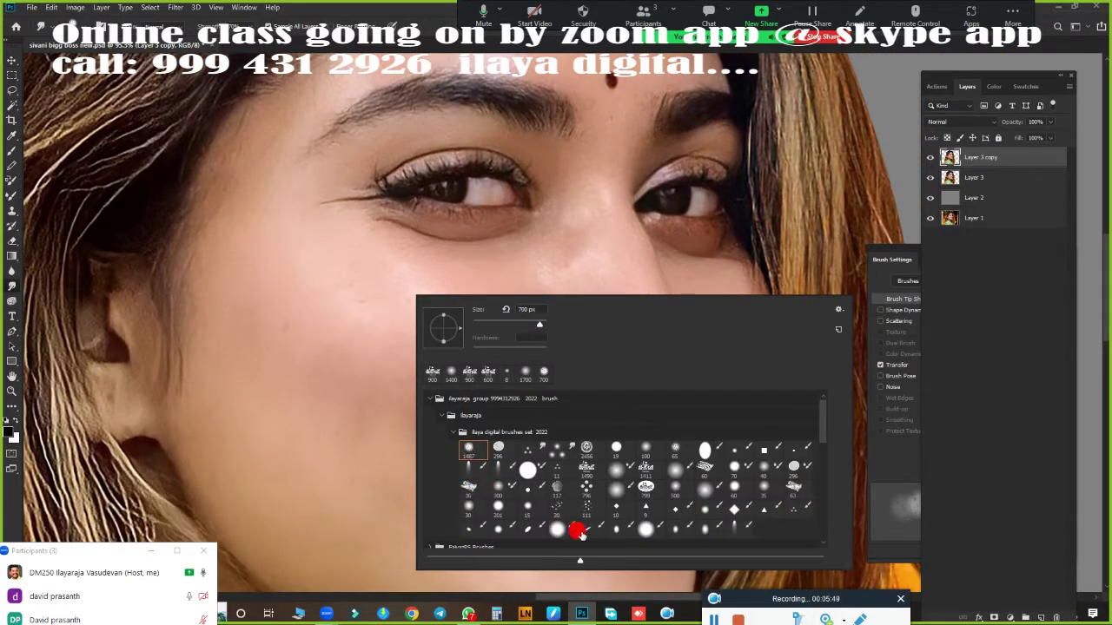
{"action": "right_click", "coordinate": [280, 168]}
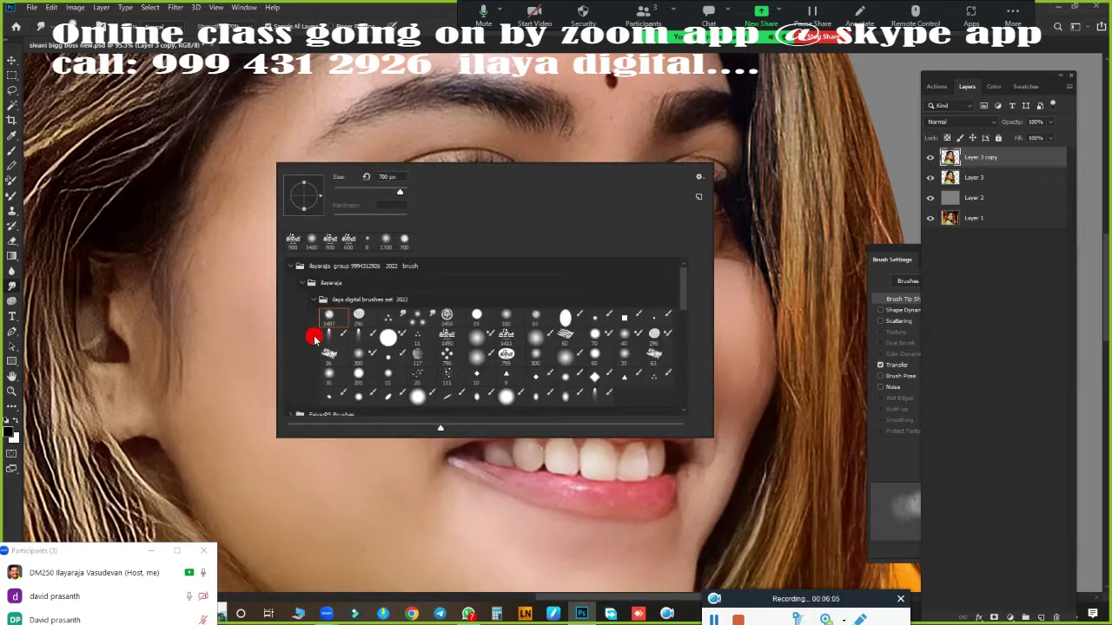
{"action": "key", "text": "Escape"}
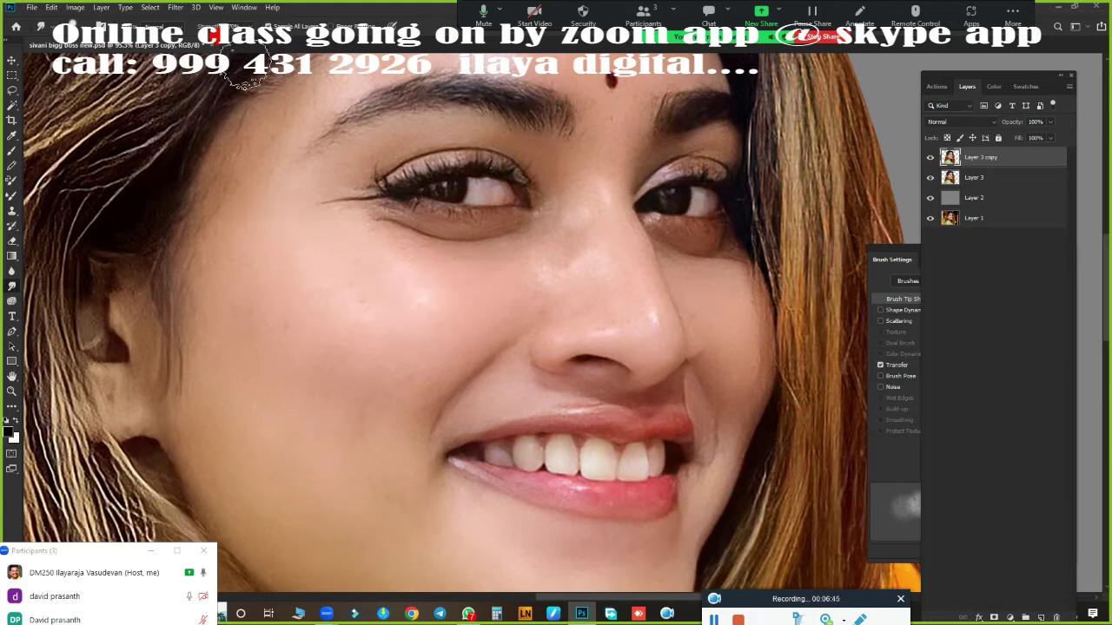
Step: Choose a soft brush and dock the Brush Settings panel at the right edge
{"action": "right_click", "coordinate": [368, 255]}
{"action": "double_click", "coordinate": [310, 356]}
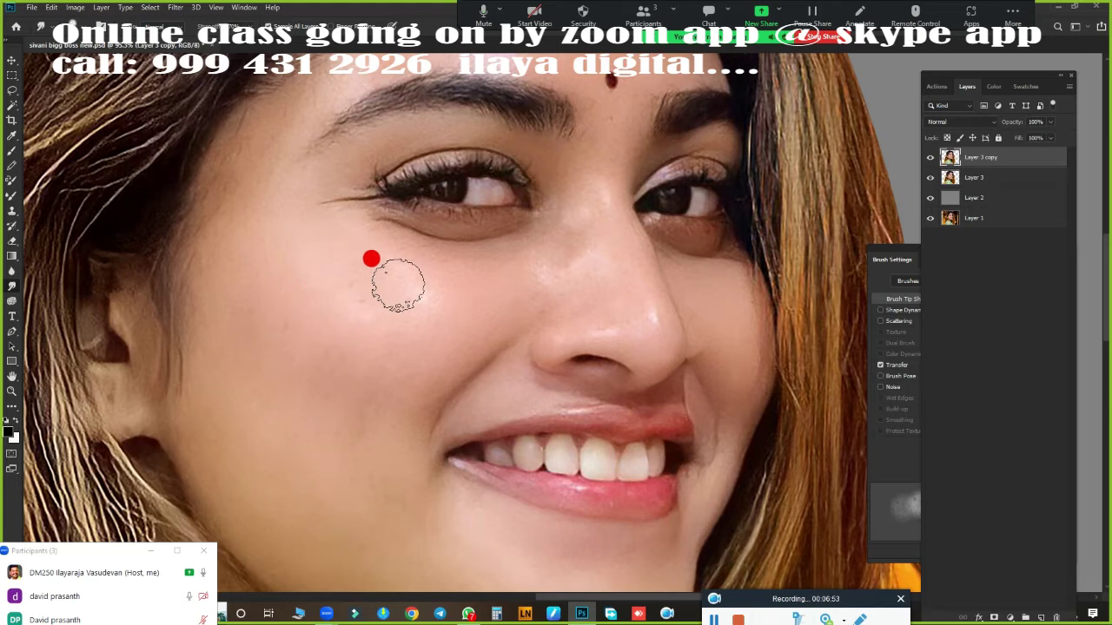
{"action": "left_click", "coordinate": [888, 463]}
{"action": "left_click_drag", "start_coordinate": [957, 254], "coordinate": [535, 113]}
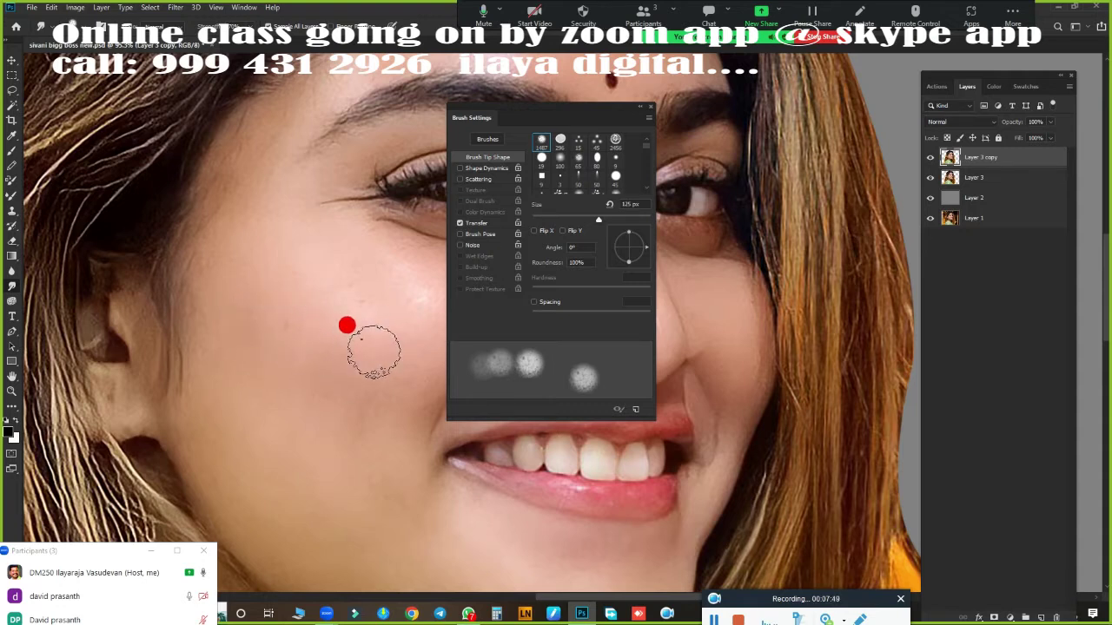
{"action": "left_click_drag", "start_coordinate": [587, 108], "coordinate": [1042, 243]}
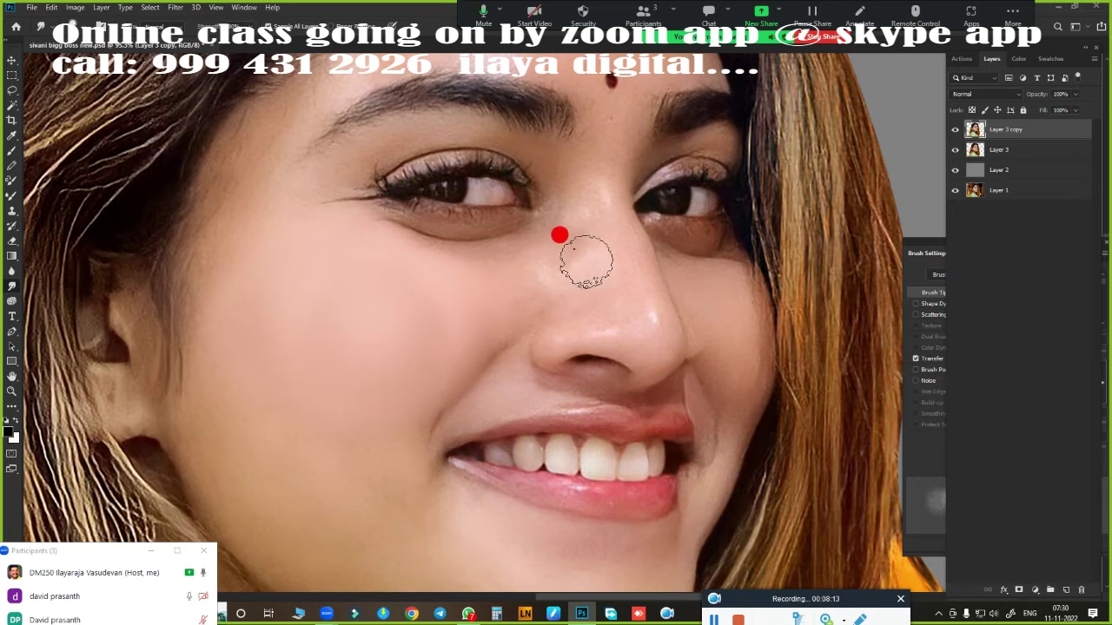
Step: Undo a test smoothing stroke under the eye, fit the image, and open Camera Raw
{"action": "left_click_drag", "start_coordinate": [444, 308], "coordinate": [498, 305]}
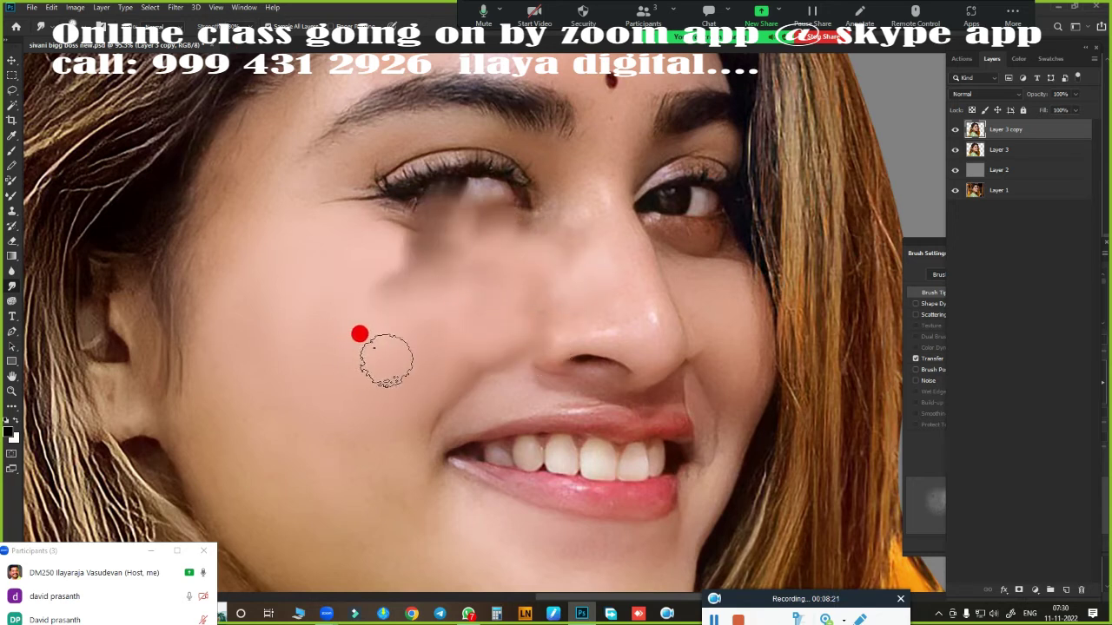
{"action": "key", "text": "ctrl+z"}
{"action": "key", "text": "ctrl+0"}
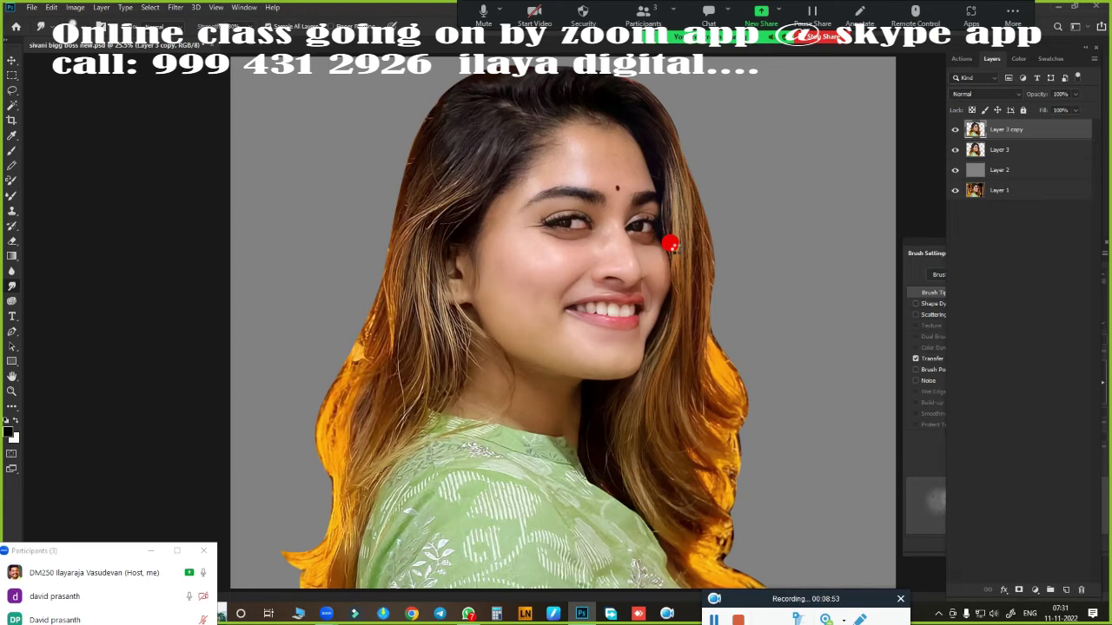
{"action": "key", "text": "ctrl+shift+a"}
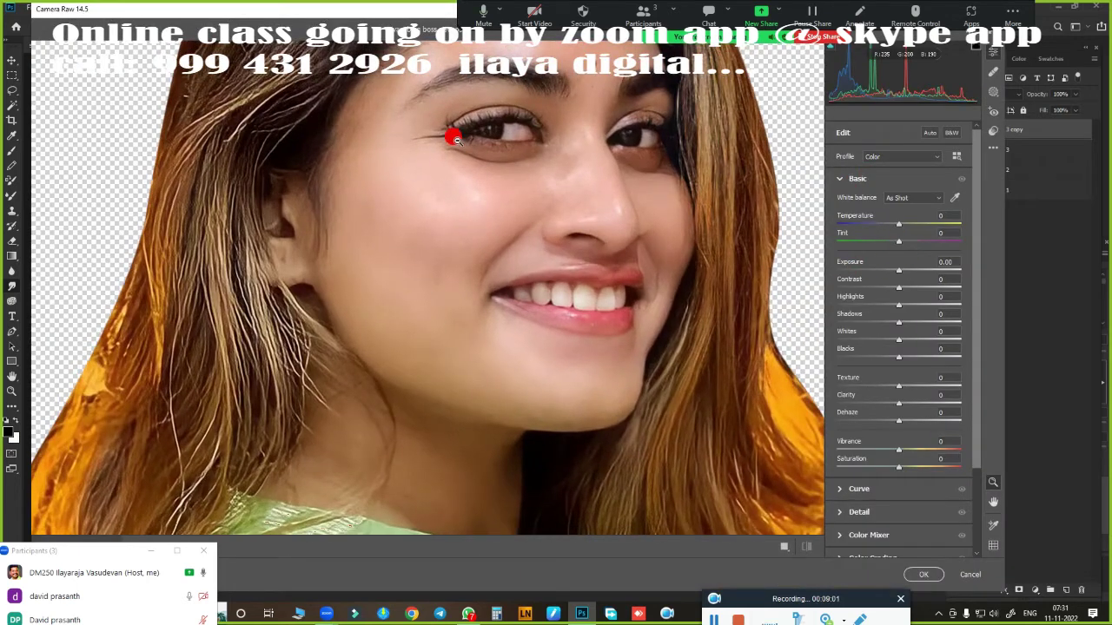
Step: Apply Camera Raw: Exposure -0.35, Contrast +47, Shadows -26, Blacks -31, Clarity +14, Dehaze +20, Temp +3, Tint +7
{"action": "left_click_drag", "start_coordinate": [896, 278], "coordinate": [927, 289]}
{"action": "mouse_move", "coordinate": [898, 340]}
{"action": "left_mouse_down"}
{"action": "mouse_move", "coordinate": [889, 339]}
{"action": "mouse_move", "coordinate": [901, 305]}
{"action": "left_mouse_up"}
{"action": "mouse_move", "coordinate": [898, 322]}
{"action": "left_mouse_down"}
{"action": "mouse_move", "coordinate": [883, 322]}
{"action": "mouse_move", "coordinate": [880, 357]}
{"action": "mouse_move", "coordinate": [901, 385]}
{"action": "left_mouse_up"}
{"action": "left_click_drag", "start_coordinate": [899, 403], "coordinate": [904, 405]}
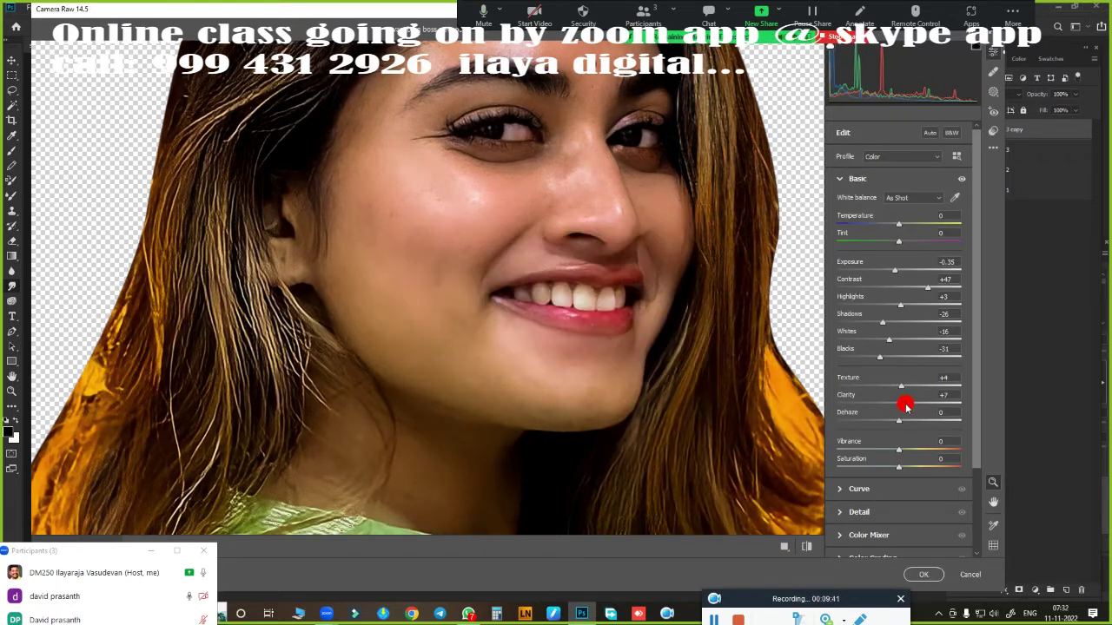
{"action": "left_click_drag", "start_coordinate": [899, 422], "coordinate": [910, 421]}
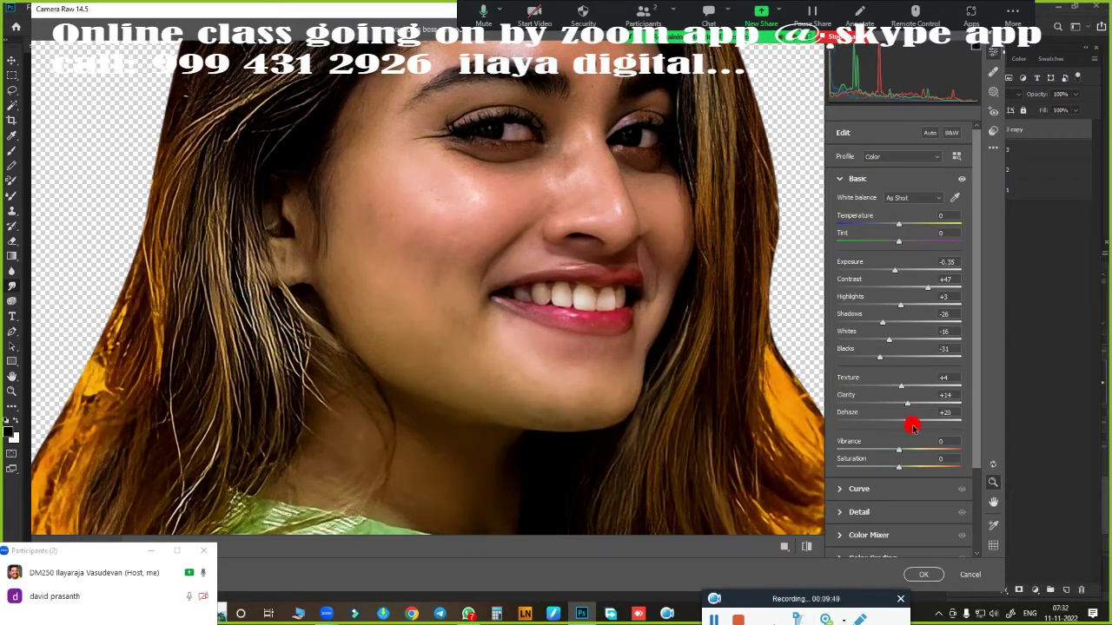
{"action": "left_click_drag", "start_coordinate": [898, 225], "coordinate": [902, 241]}
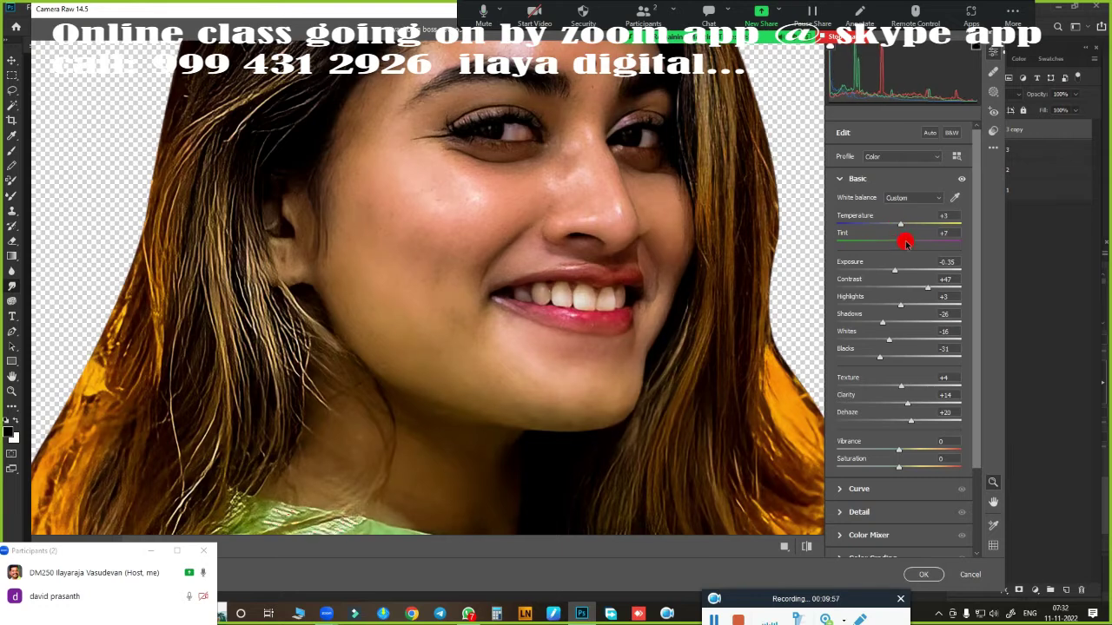
{"action": "left_click", "coordinate": [908, 575]}
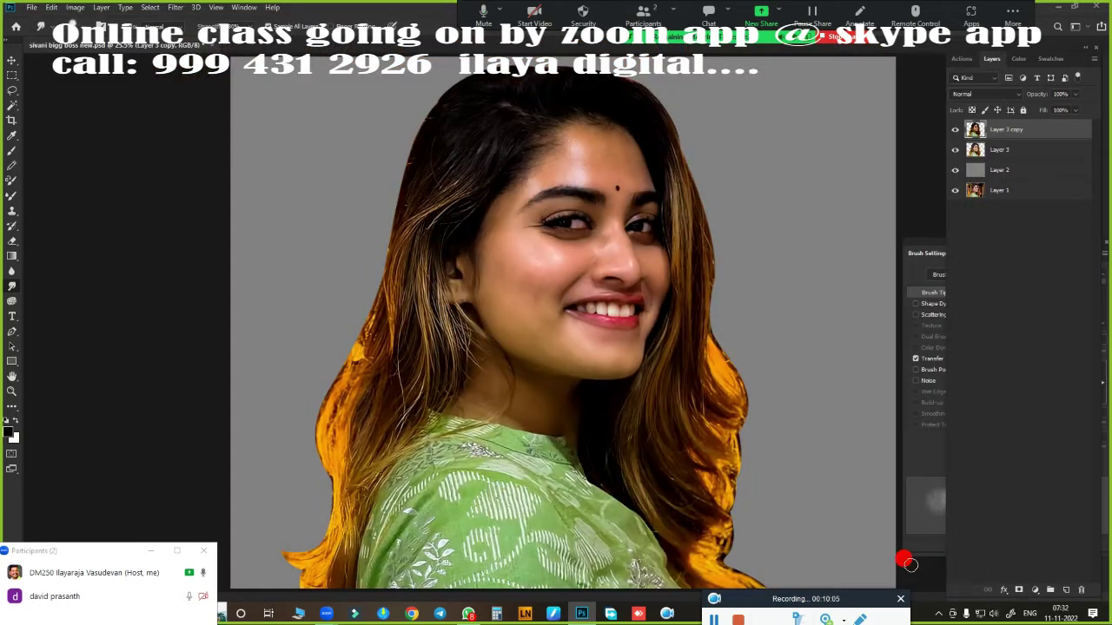
Step: Compare against the ungraded portrait and add a new empty Layer 4 on top
{"action": "left_click", "coordinate": [950, 130]}
{"action": "left_click", "coordinate": [1066, 590]}
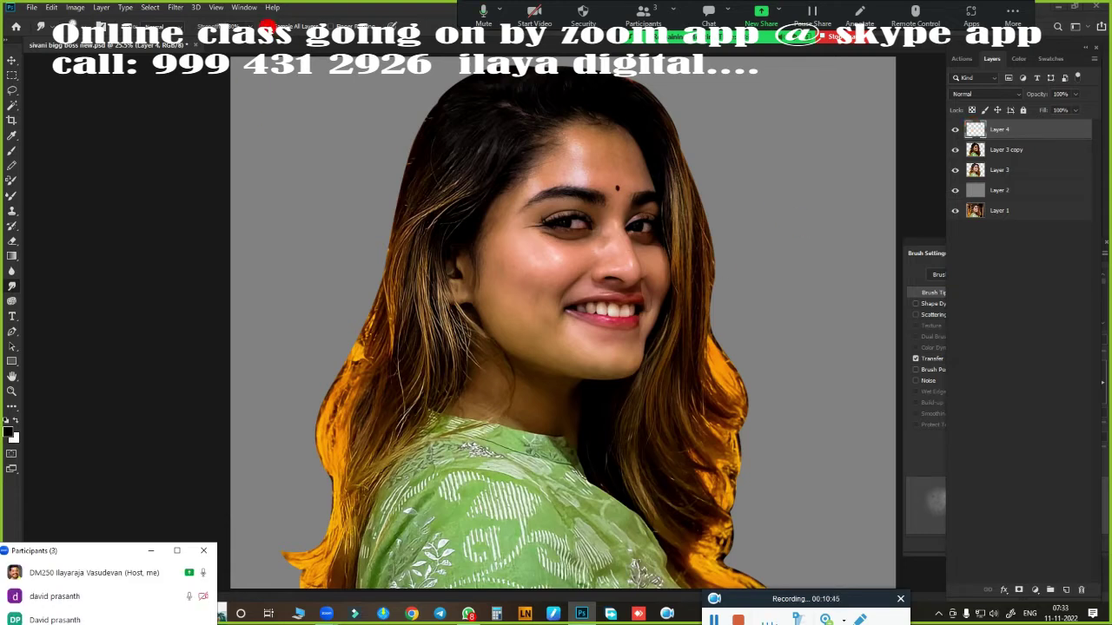
{"action": "left_click", "coordinate": [660, 280]}
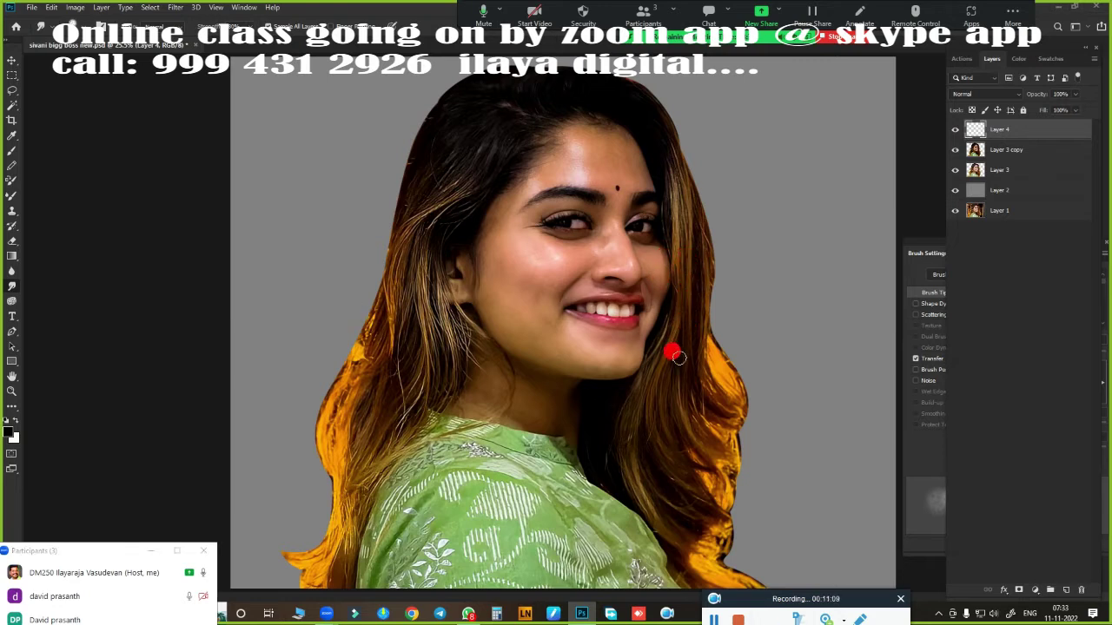
Step: Zoom the view and turn Layer 3 copy's visibility back on
{"action": "scroll", "coordinate": [649, 372], "scroll_direction": "up", "scroll_amount": 3}
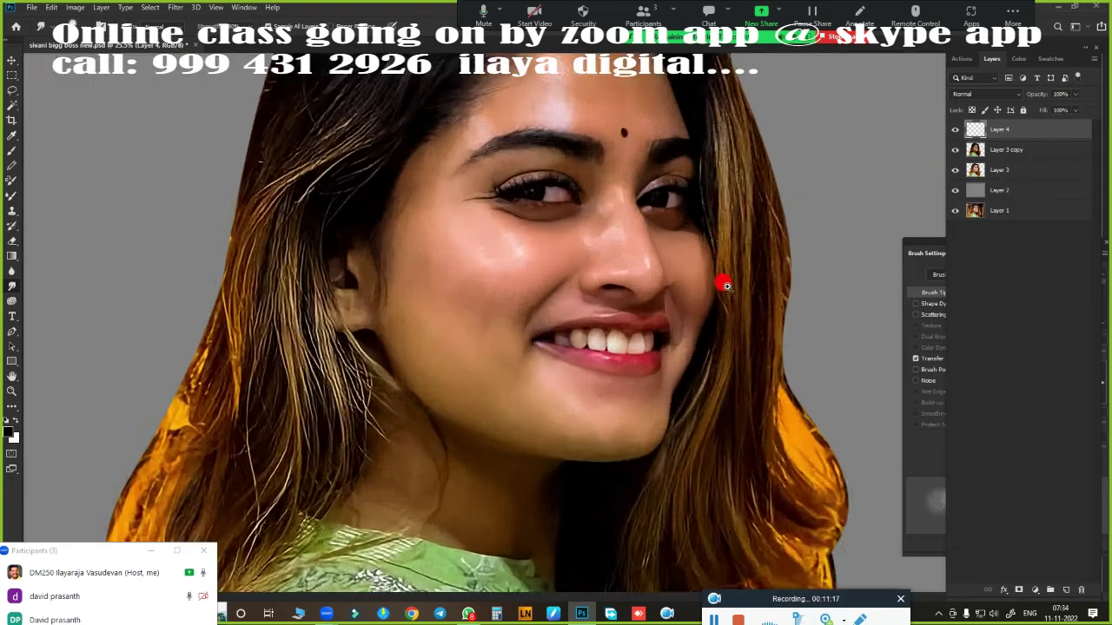
{"action": "scroll", "coordinate": [720, 280], "scroll_direction": "up", "scroll_amount": 2}
{"action": "scroll", "coordinate": [725, 325], "scroll_direction": "up", "scroll_amount": 1}
{"action": "scroll", "coordinate": [730, 286], "scroll_direction": "down", "scroll_amount": 1}
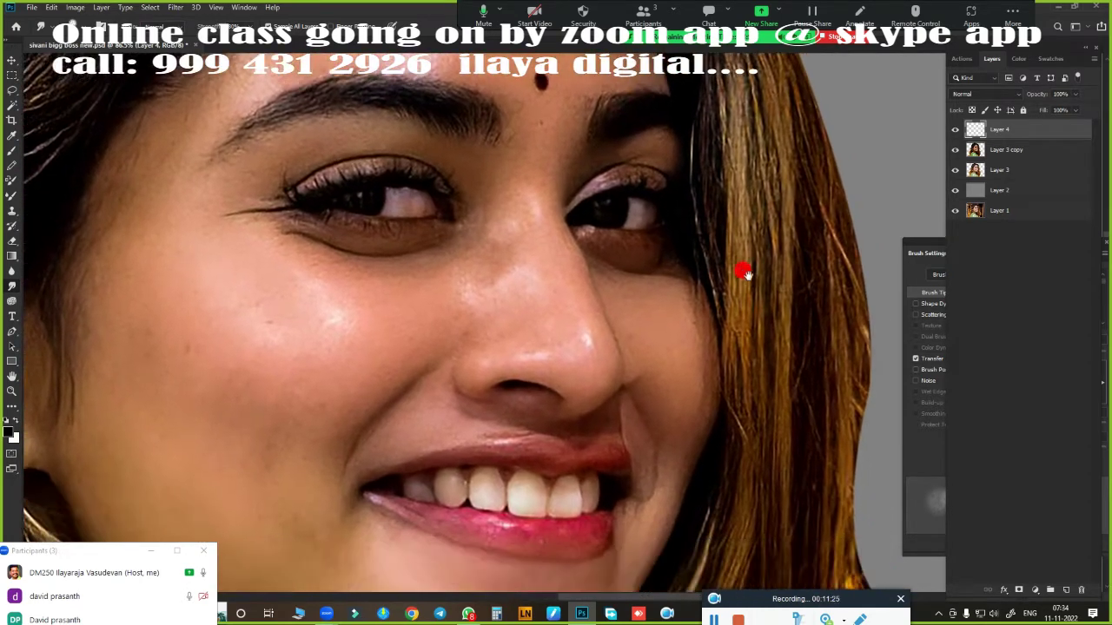
{"action": "scroll", "coordinate": [740, 268], "scroll_direction": "down", "scroll_amount": 2}
{"action": "left_click", "coordinate": [955, 149]}
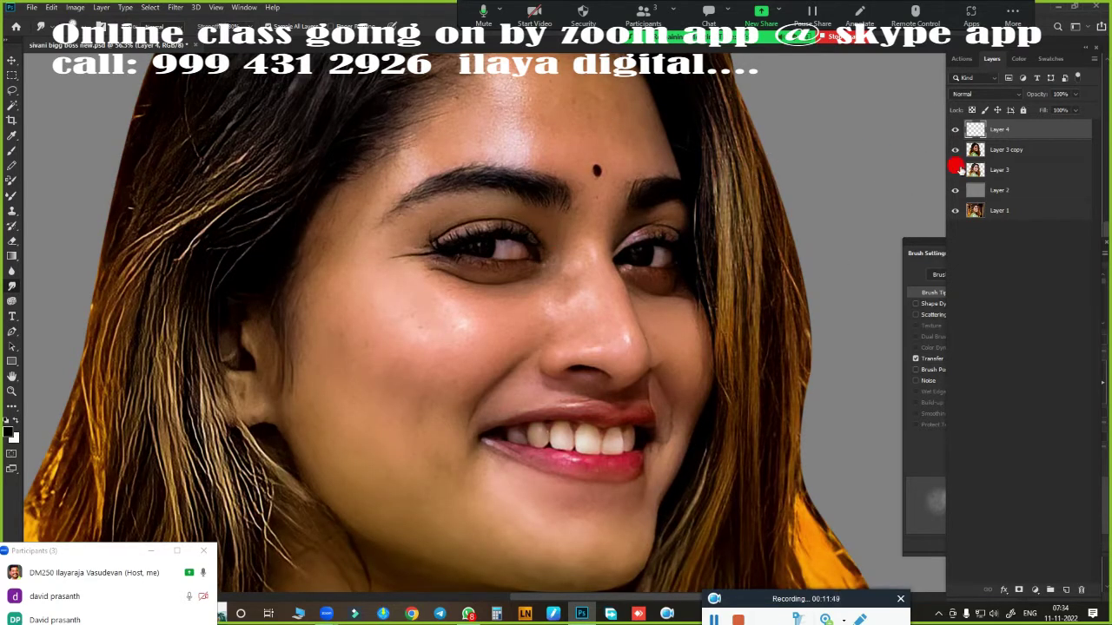
{"action": "key", "text": "ctrl+b"}
{"action": "left_click", "coordinate": [550, 279]}
{"action": "left_click", "coordinate": [999, 149]}
{"action": "key", "text": "ctrl+b"}
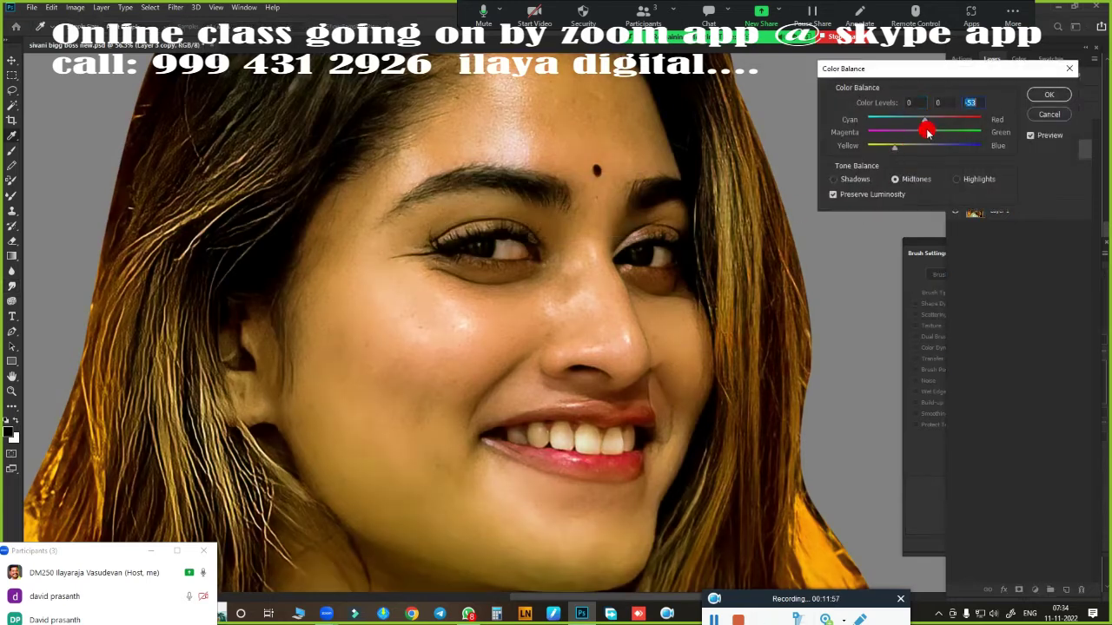
{"action": "left_click_drag", "start_coordinate": [924, 130], "coordinate": [890, 145]}
{"action": "key", "text": "Escape"}
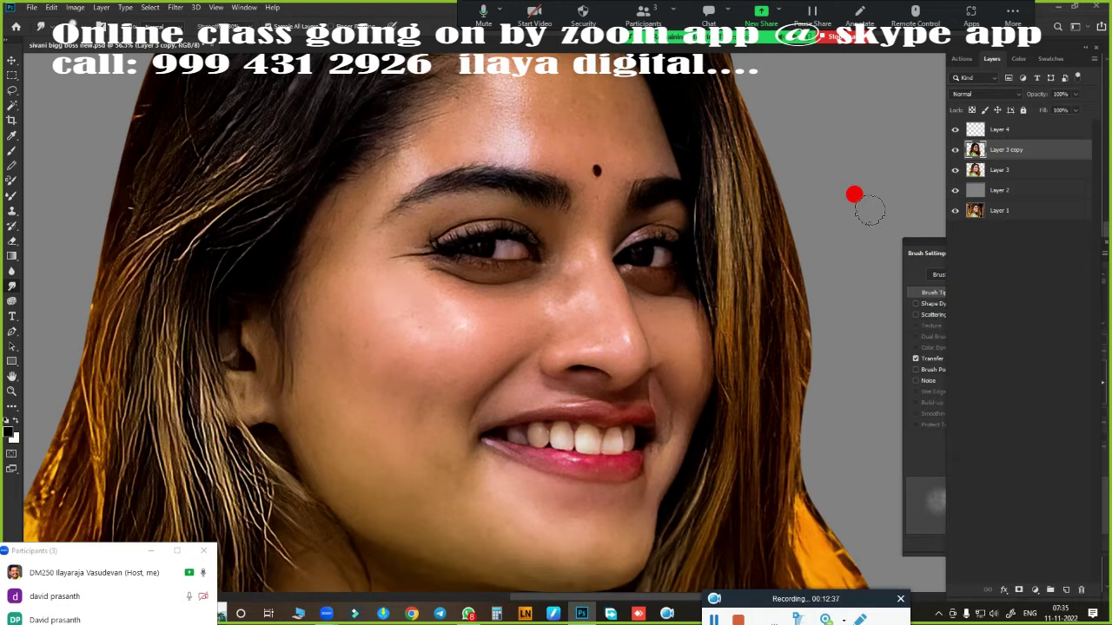
Step: Make Layer 4 active and draw a trial curved path beside the face with the Pen tool
{"action": "key", "text": "alt+bracketright"}
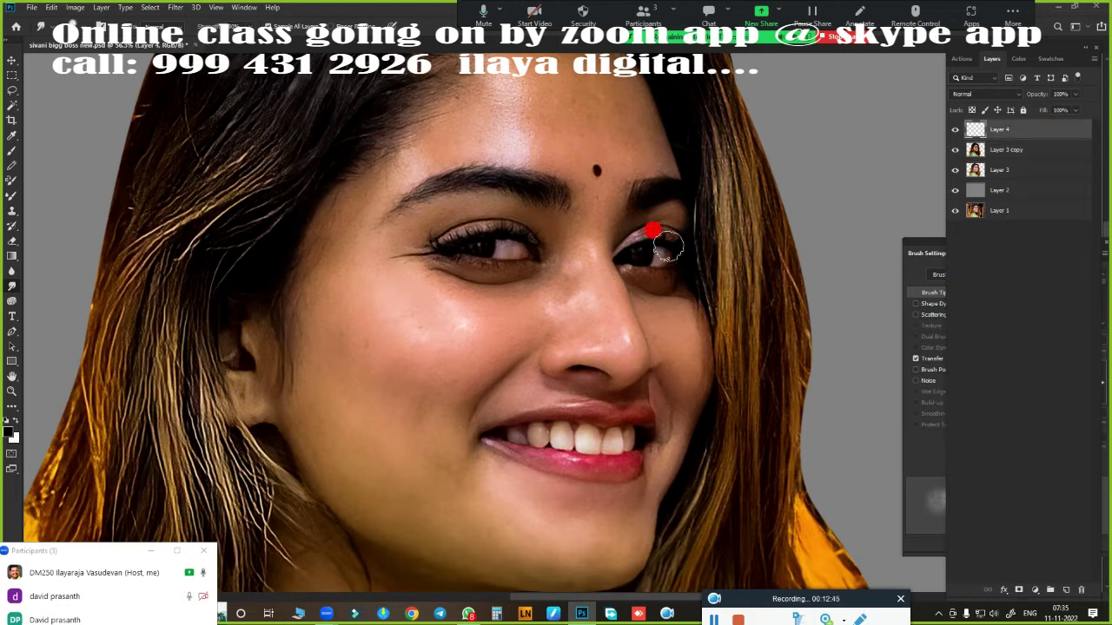
{"action": "scroll", "coordinate": [660, 244], "scroll_direction": "up", "scroll_amount": 2}
{"action": "scroll", "coordinate": [647, 222], "scroll_direction": "up", "scroll_amount": 3}
{"action": "scroll", "coordinate": [643, 278], "scroll_direction": "down", "scroll_amount": 2}
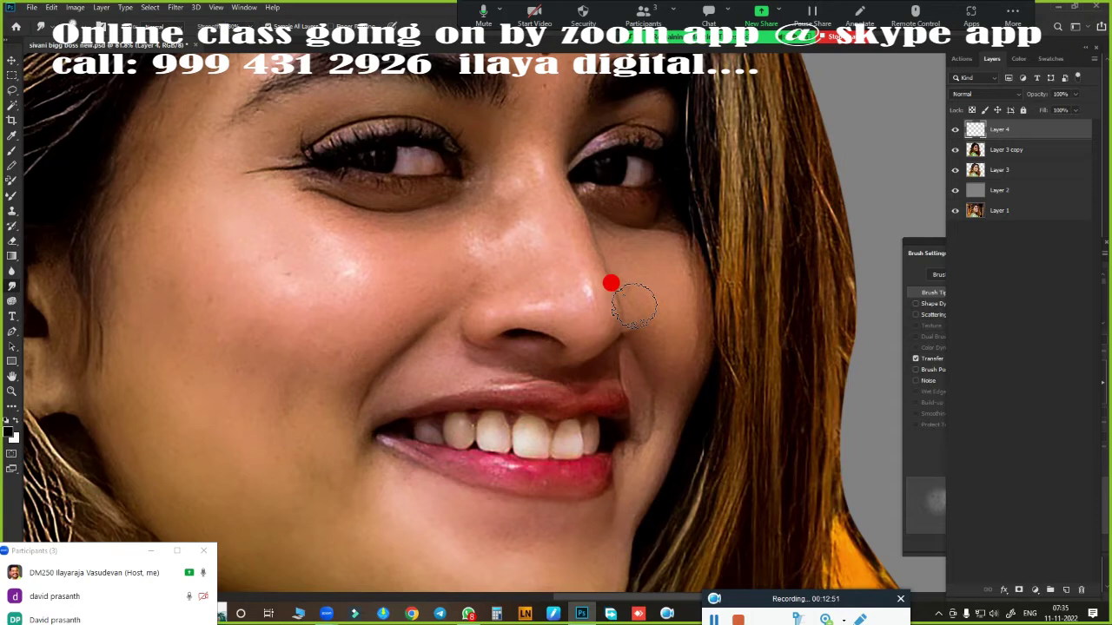
{"action": "key", "text": "p"}
{"action": "left_click", "coordinate": [574, 181]}
{"action": "left_click_drag", "start_coordinate": [632, 369], "coordinate": [603, 373]}
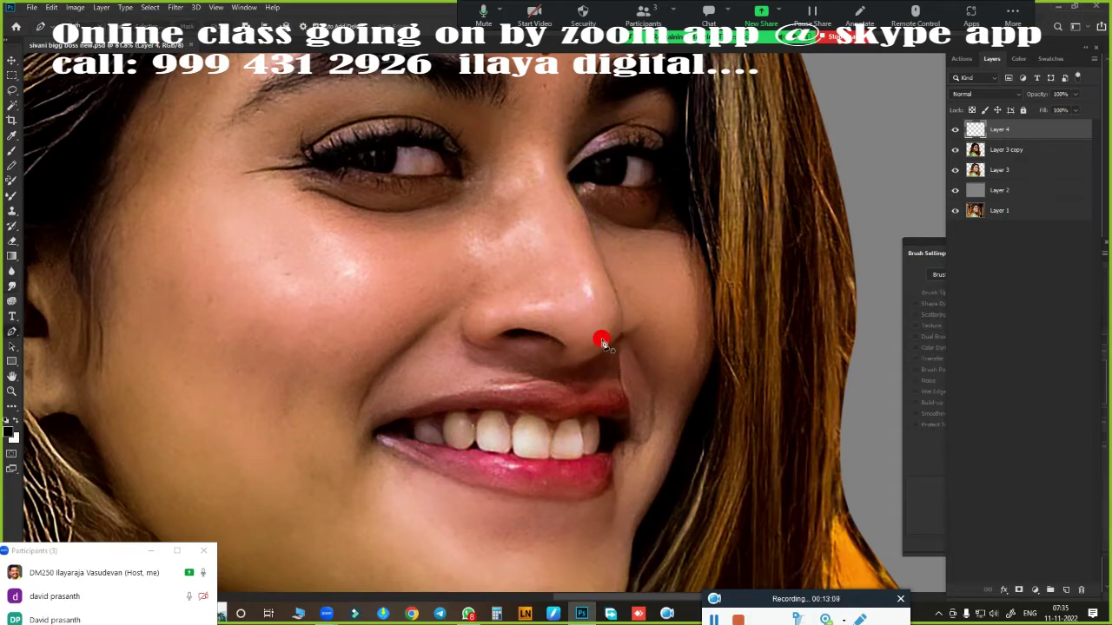
Step: Return to the brush, paint a soft highlight on the nose tip, and bring the nostril into view
{"action": "scroll", "coordinate": [656, 271], "scroll_direction": "up", "scroll_amount": 3}
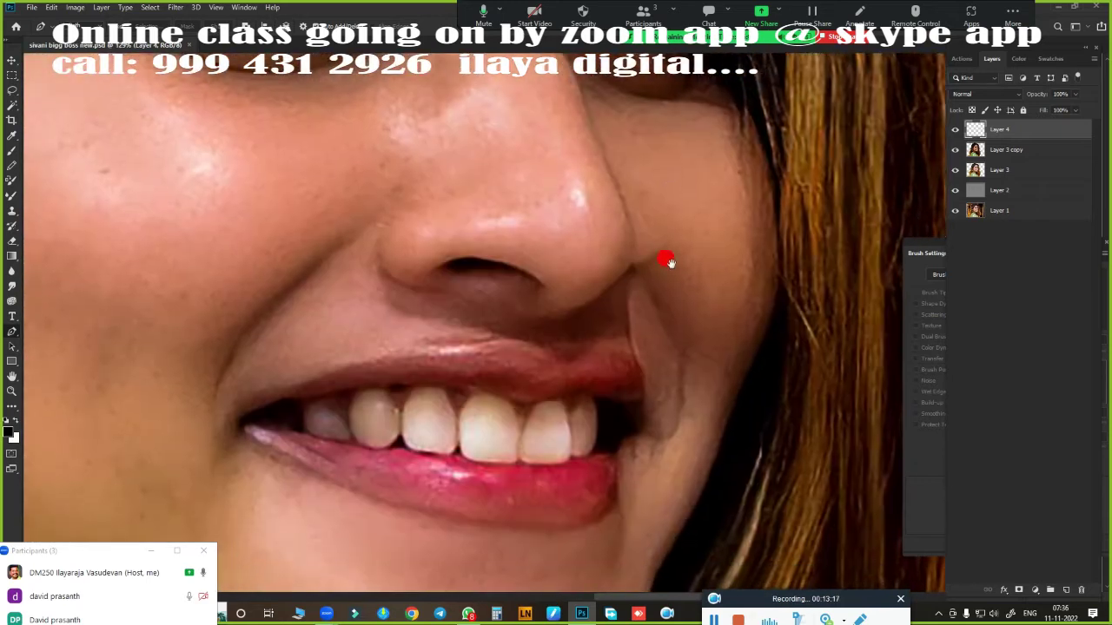
{"action": "scroll", "coordinate": [608, 271], "scroll_direction": "down", "scroll_amount": 2}
{"action": "scroll", "coordinate": [574, 291], "scroll_direction": "up", "scroll_amount": 1}
{"action": "key", "text": "b"}
{"action": "scroll", "coordinate": [565, 277], "scroll_direction": "up", "scroll_amount": 2}
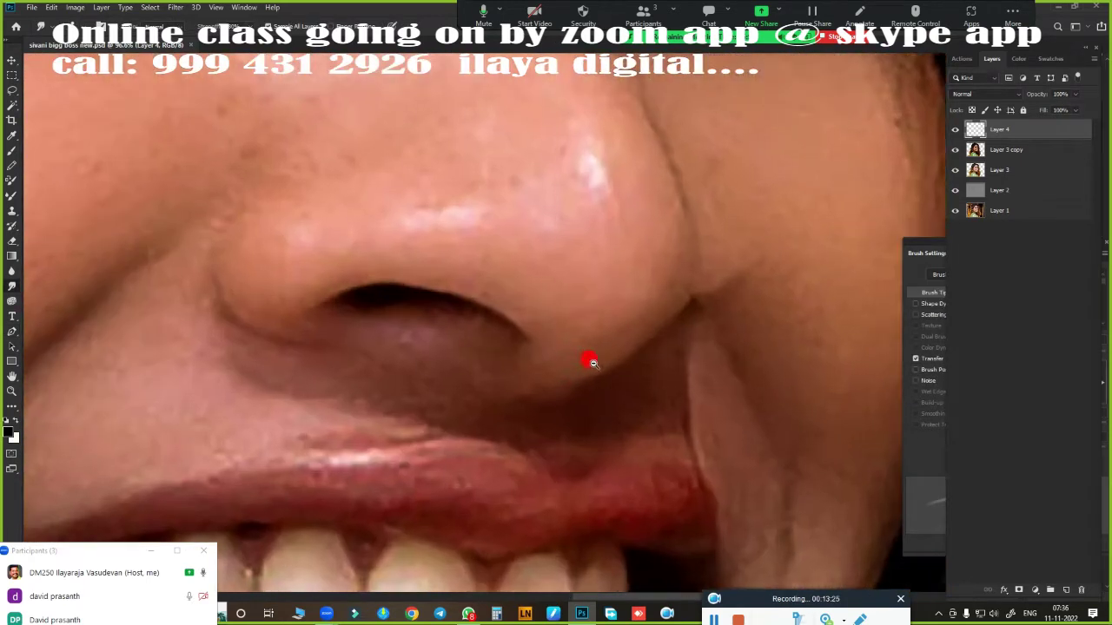
{"action": "scroll", "coordinate": [588, 359], "scroll_direction": "up", "scroll_amount": 2}
{"action": "left_click", "coordinate": [590, 218]}
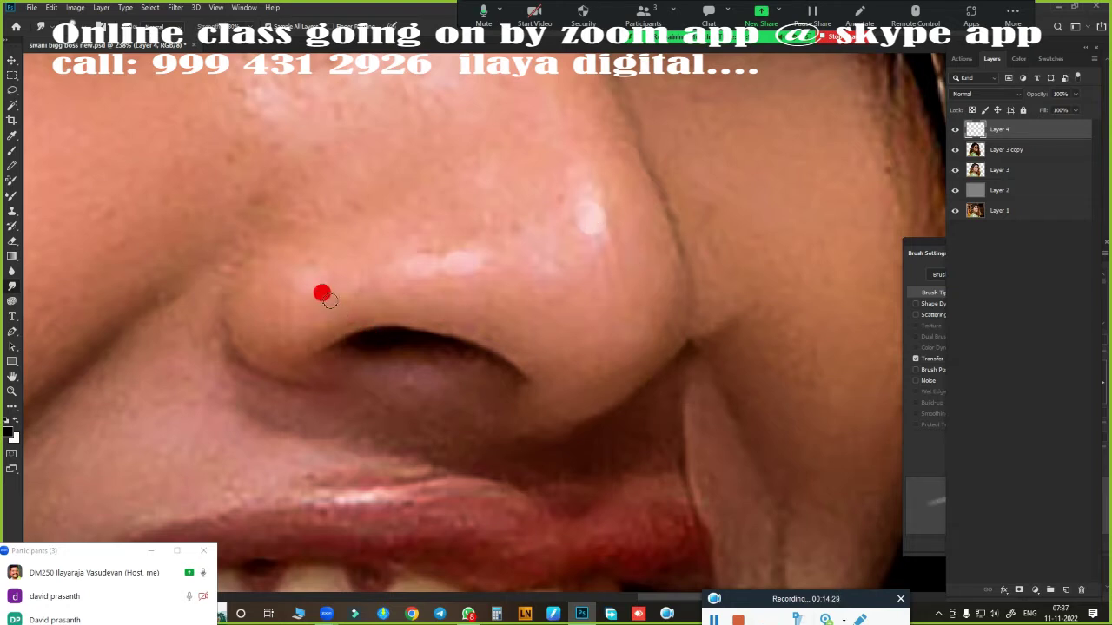
{"action": "scroll", "coordinate": [497, 320], "scroll_direction": "down", "scroll_amount": 3}
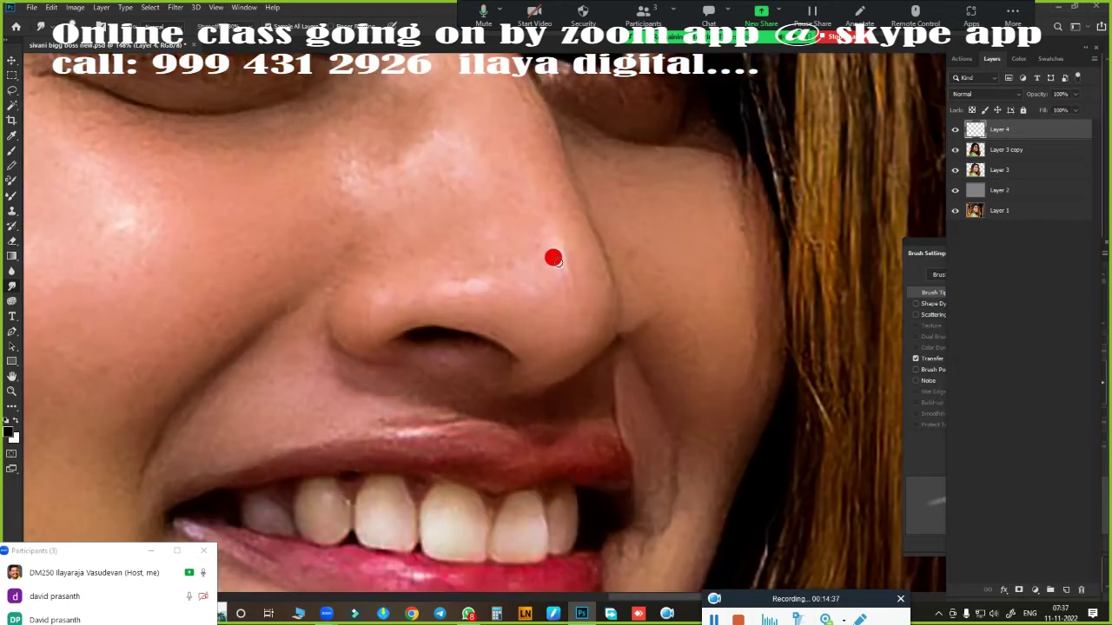
{"action": "scroll", "coordinate": [581, 318], "scroll_direction": "up", "scroll_amount": 3}
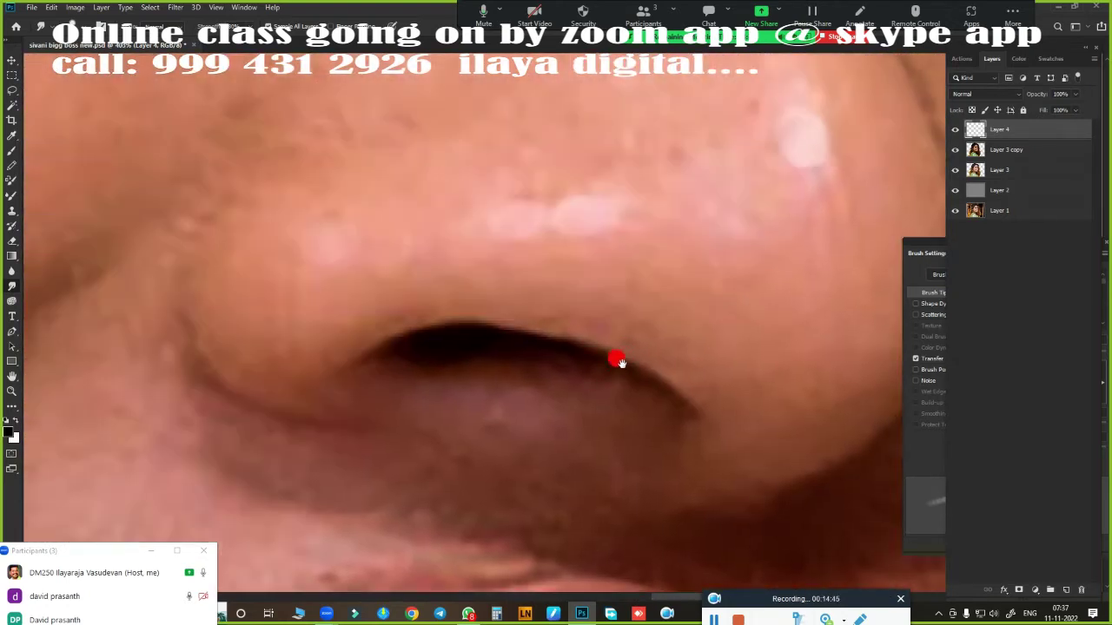
{"action": "left_click_drag", "start_coordinate": [563, 325], "coordinate": [554, 259]}
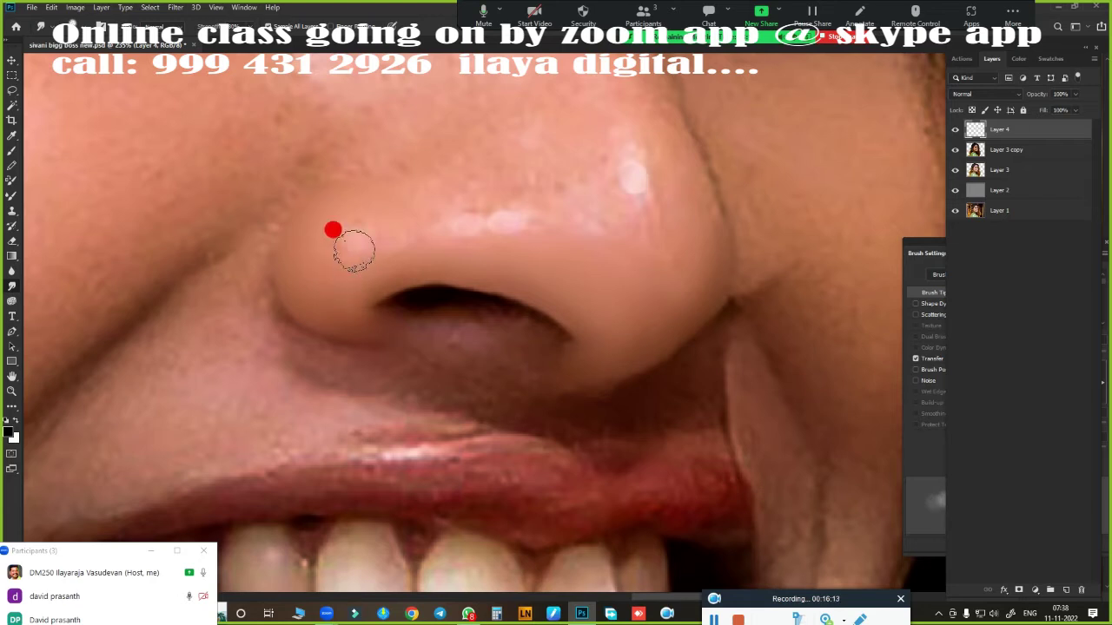
Step: Paint lighter blended skin across the nose and nostril rim, then inspect the strokes alone
{"action": "mouse_move", "coordinate": [355, 237]}
{"action": "left_mouse_down"}
{"action": "mouse_move", "coordinate": [405, 236]}
{"action": "mouse_move", "coordinate": [365, 240]}
{"action": "mouse_move", "coordinate": [456, 263]}
{"action": "left_mouse_up"}
{"action": "mouse_move", "coordinate": [536, 281]}
{"action": "left_mouse_down"}
{"action": "mouse_move", "coordinate": [437, 258]}
{"action": "mouse_move", "coordinate": [446, 287]}
{"action": "mouse_move", "coordinate": [365, 313]}
{"action": "mouse_move", "coordinate": [341, 350]}
{"action": "mouse_move", "coordinate": [342, 321]}
{"action": "mouse_move", "coordinate": [352, 318]}
{"action": "mouse_move", "coordinate": [531, 330]}
{"action": "mouse_move", "coordinate": [420, 328]}
{"action": "mouse_move", "coordinate": [529, 317]}
{"action": "left_mouse_up"}
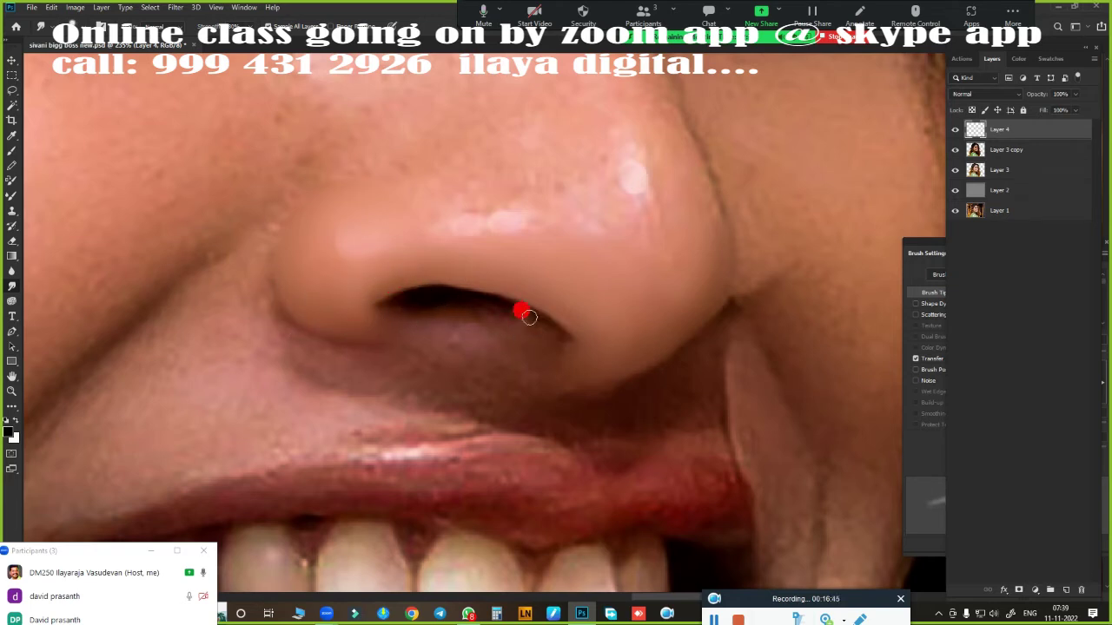
{"action": "mouse_move", "coordinate": [349, 300]}
{"action": "left_mouse_down"}
{"action": "mouse_move", "coordinate": [330, 307]}
{"action": "mouse_move", "coordinate": [345, 266]}
{"action": "mouse_move", "coordinate": [389, 317]}
{"action": "left_mouse_up"}
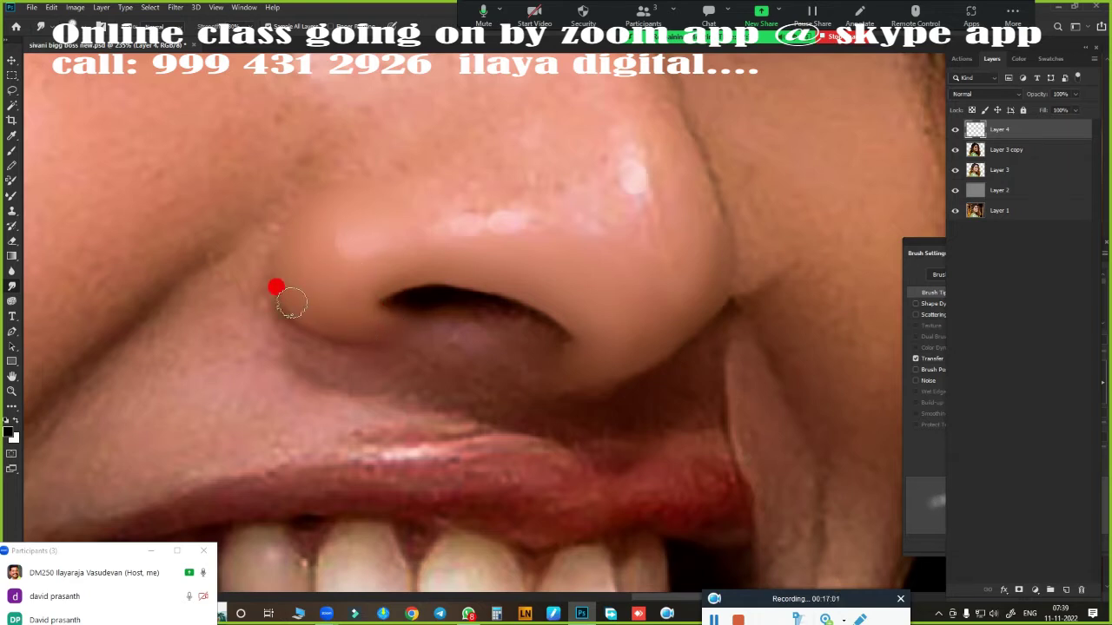
{"action": "mouse_move", "coordinate": [291, 303]}
{"action": "left_mouse_down"}
{"action": "mouse_move", "coordinate": [360, 315]}
{"action": "mouse_move", "coordinate": [342, 221]}
{"action": "mouse_move", "coordinate": [357, 191]}
{"action": "mouse_move", "coordinate": [407, 197]}
{"action": "mouse_move", "coordinate": [316, 221]}
{"action": "mouse_move", "coordinate": [337, 310]}
{"action": "mouse_move", "coordinate": [566, 233]}
{"action": "mouse_move", "coordinate": [435, 268]}
{"action": "mouse_move", "coordinate": [506, 278]}
{"action": "left_mouse_up"}
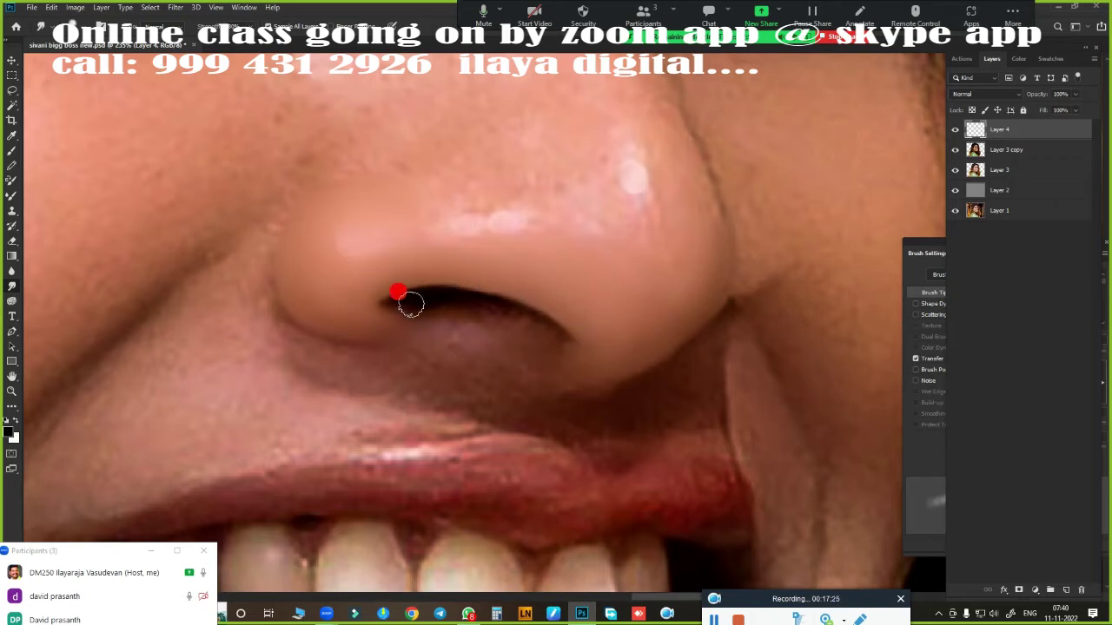
{"action": "left_click_drag", "start_coordinate": [955, 161], "coordinate": [955, 171]}
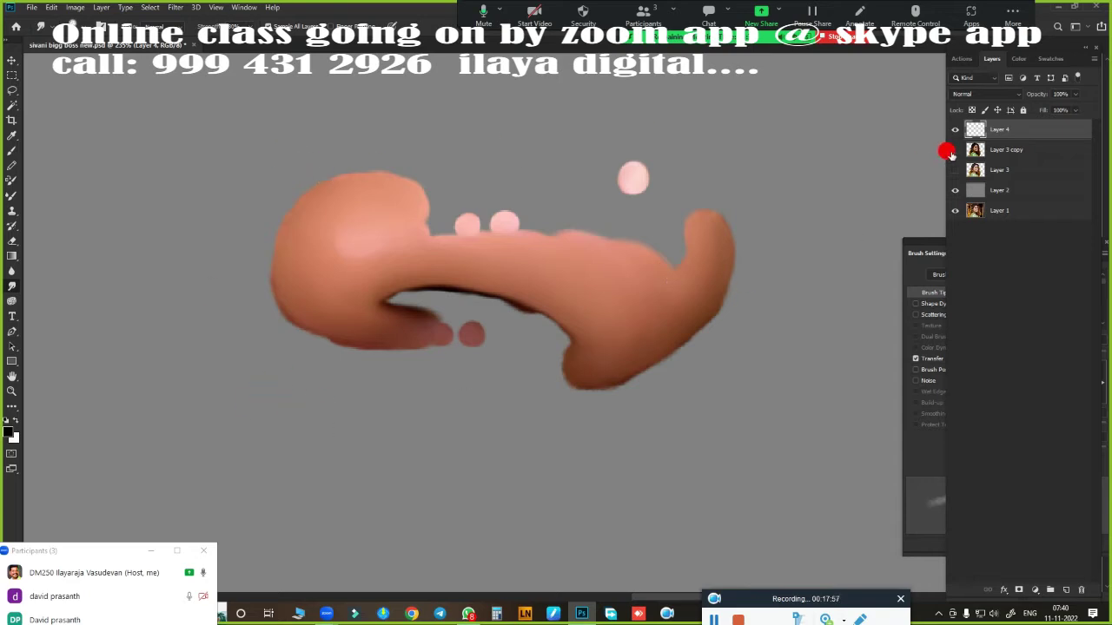
{"action": "left_click", "coordinate": [955, 150]}
{"action": "left_click_drag", "start_coordinate": [757, 307], "coordinate": [682, 239]}
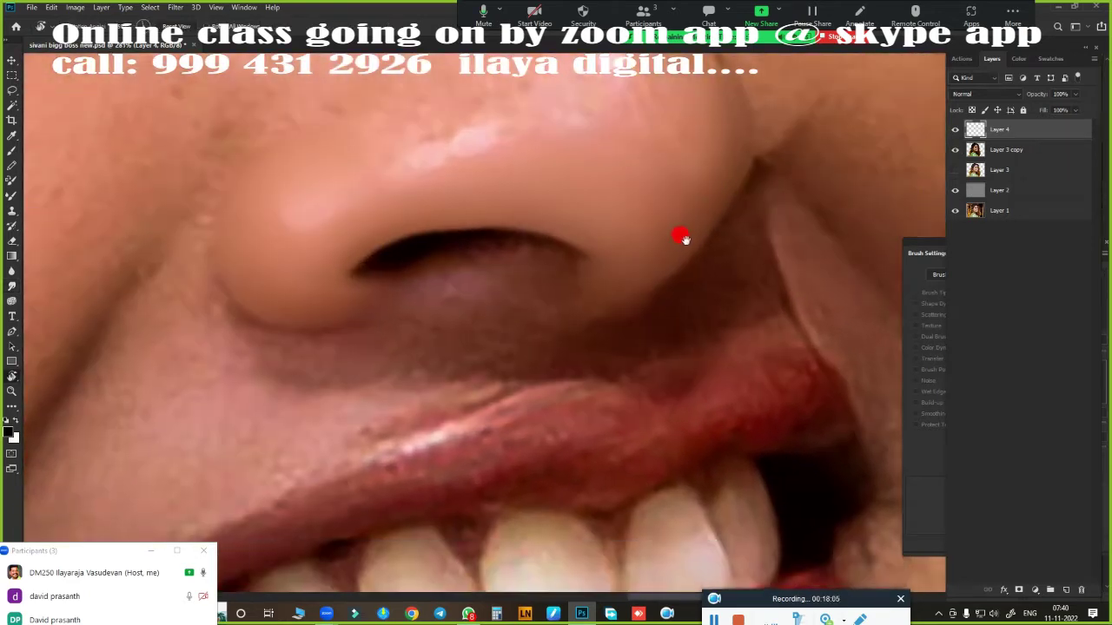
{"action": "scroll", "coordinate": [682, 239], "scroll_direction": "up", "scroll_amount": 3}
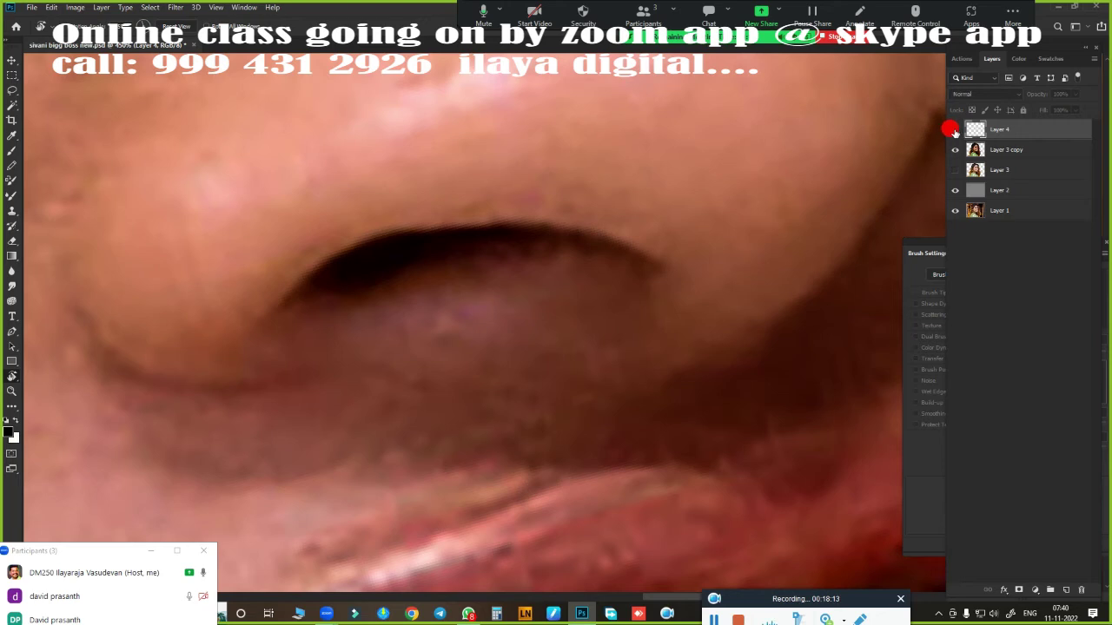
Step: Compare the retouch on and off, then smooth the nostril's edges with the Healing Brush
{"action": "left_click", "coordinate": [953, 129]}
{"action": "left_click", "coordinate": [953, 129]}
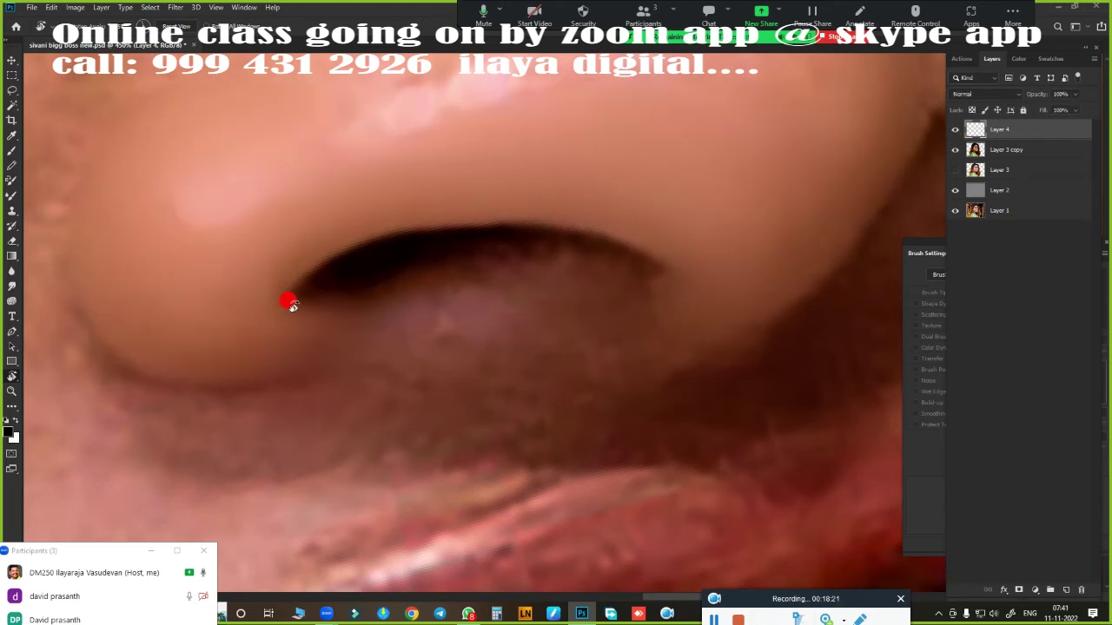
{"action": "left_click_drag", "start_coordinate": [302, 323], "coordinate": [515, 250]}
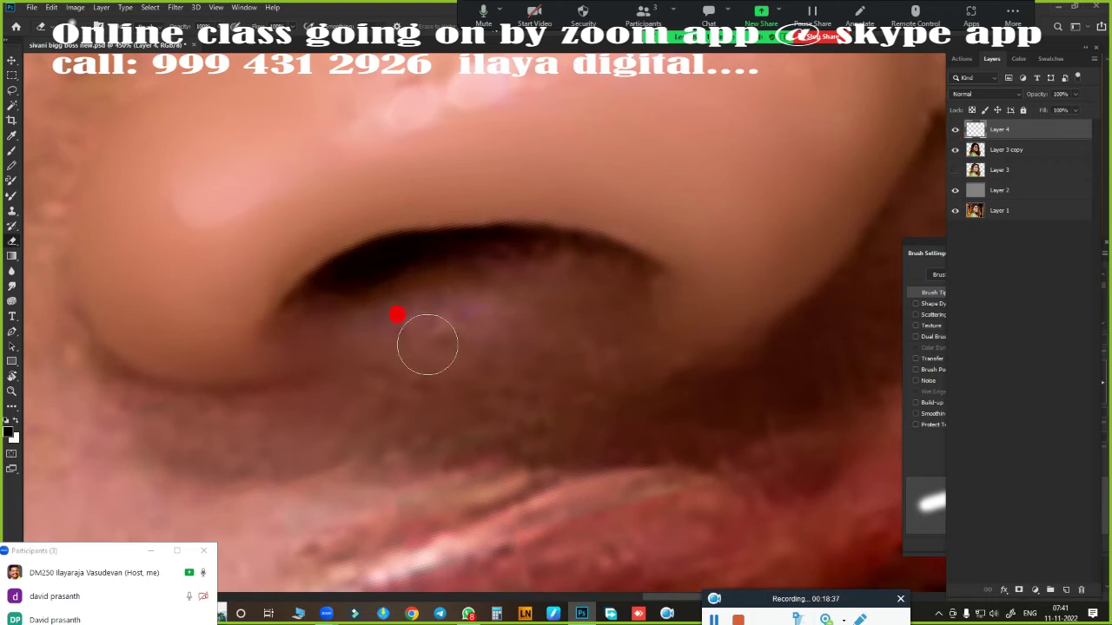
{"action": "key", "text": "j"}
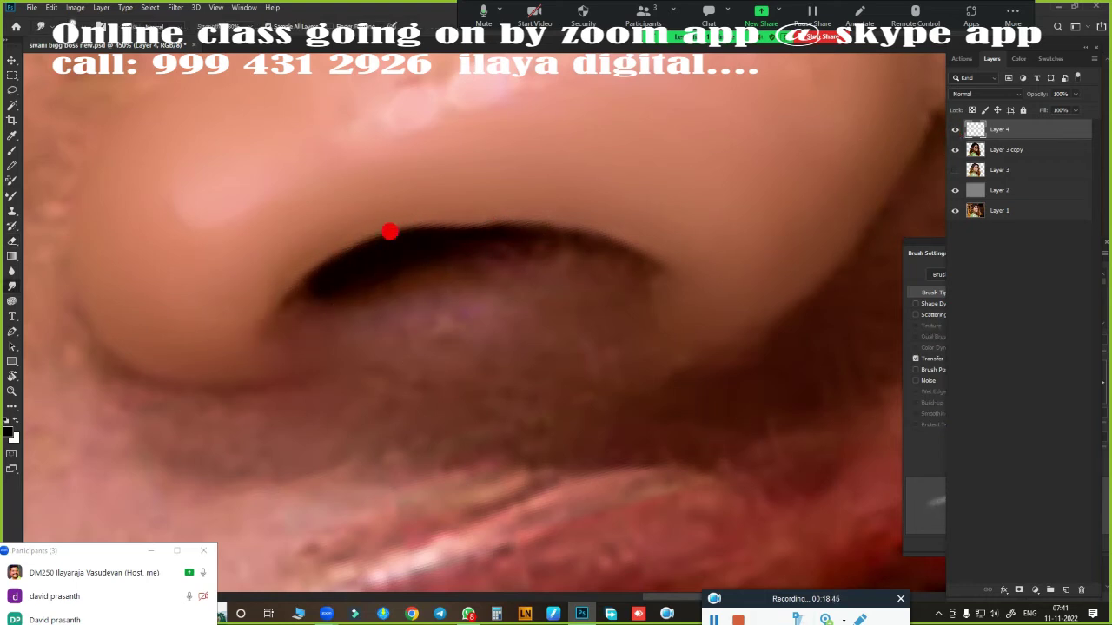
{"action": "left_click_drag", "start_coordinate": [409, 252], "coordinate": [469, 231]}
{"action": "mouse_move", "coordinate": [398, 271]}
{"action": "left_mouse_down"}
{"action": "mouse_move", "coordinate": [601, 252]}
{"action": "mouse_move", "coordinate": [390, 320]}
{"action": "mouse_move", "coordinate": [602, 293]}
{"action": "mouse_move", "coordinate": [417, 288]}
{"action": "mouse_move", "coordinate": [264, 333]}
{"action": "mouse_move", "coordinate": [636, 286]}
{"action": "mouse_move", "coordinate": [466, 334]}
{"action": "left_mouse_up"}
{"action": "left_click_drag", "start_coordinate": [337, 307], "coordinate": [230, 242]}
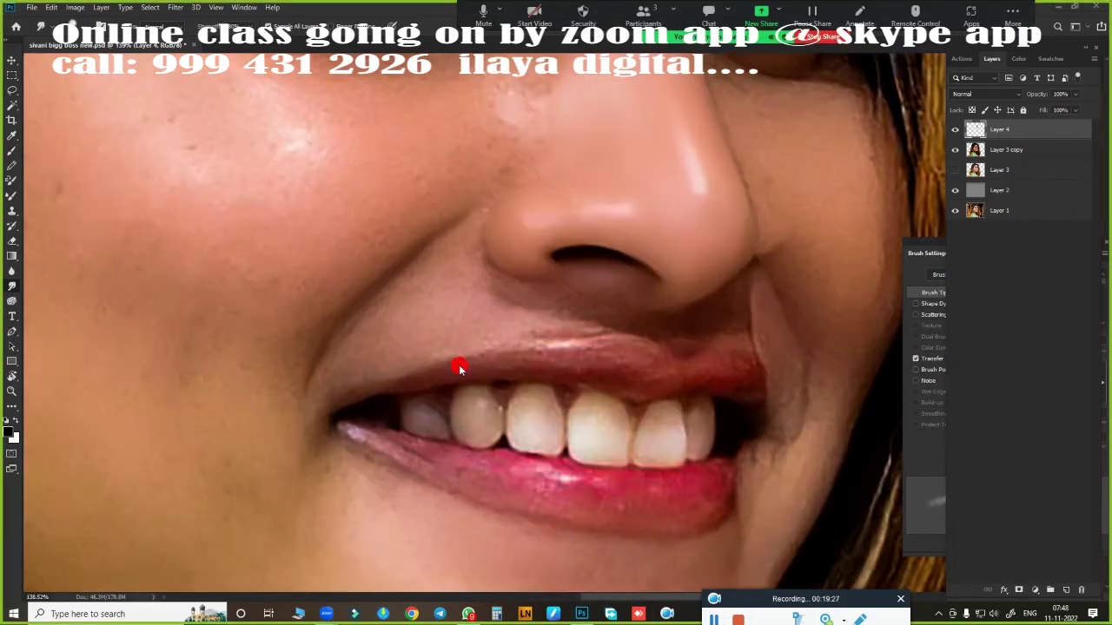
{"action": "left_click_drag", "start_coordinate": [750, 602], "coordinate": [746, 590]}
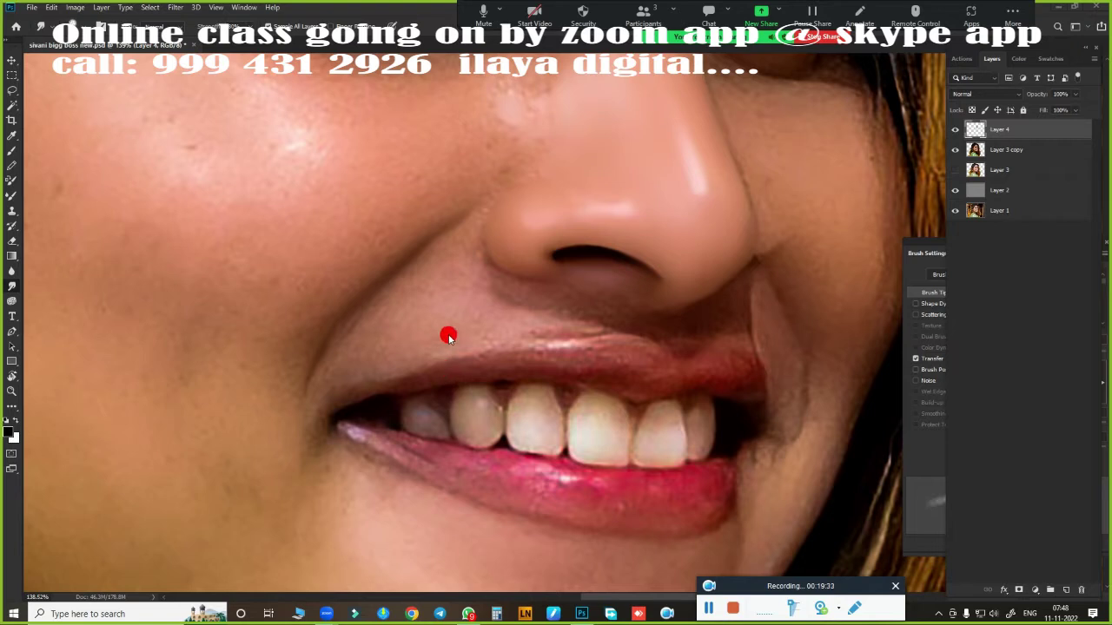
Step: Smooth the skin over the nose crease and blend the nose tip down toward the lip
{"action": "mouse_move", "coordinate": [449, 337]}
{"action": "left_mouse_down"}
{"action": "mouse_move", "coordinate": [460, 319]}
{"action": "mouse_move", "coordinate": [513, 345]}
{"action": "left_mouse_up"}
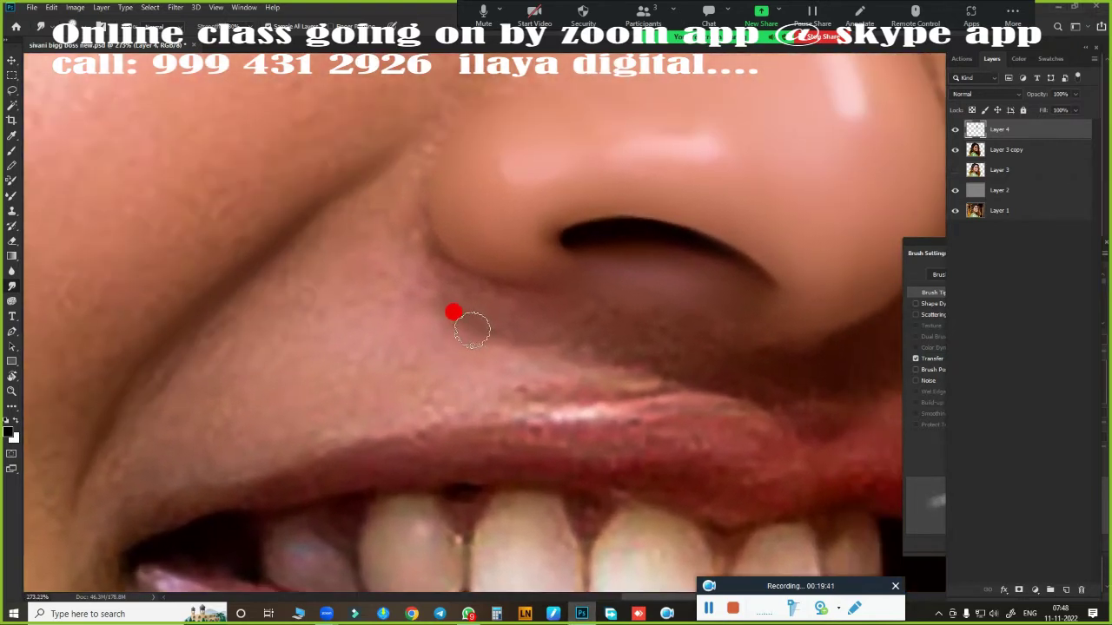
{"action": "mouse_move", "coordinate": [370, 312]}
{"action": "left_mouse_down"}
{"action": "mouse_move", "coordinate": [258, 278]}
{"action": "mouse_move", "coordinate": [233, 295]}
{"action": "mouse_move", "coordinate": [310, 211]}
{"action": "mouse_move", "coordinate": [303, 244]}
{"action": "mouse_move", "coordinate": [171, 330]}
{"action": "mouse_move", "coordinate": [338, 270]}
{"action": "mouse_move", "coordinate": [382, 299]}
{"action": "mouse_move", "coordinate": [481, 281]}
{"action": "mouse_move", "coordinate": [457, 275]}
{"action": "mouse_move", "coordinate": [481, 281]}
{"action": "mouse_move", "coordinate": [480, 341]}
{"action": "mouse_move", "coordinate": [454, 370]}
{"action": "mouse_move", "coordinate": [469, 310]}
{"action": "mouse_move", "coordinate": [374, 234]}
{"action": "mouse_move", "coordinate": [411, 246]}
{"action": "mouse_move", "coordinate": [371, 202]}
{"action": "left_mouse_up"}
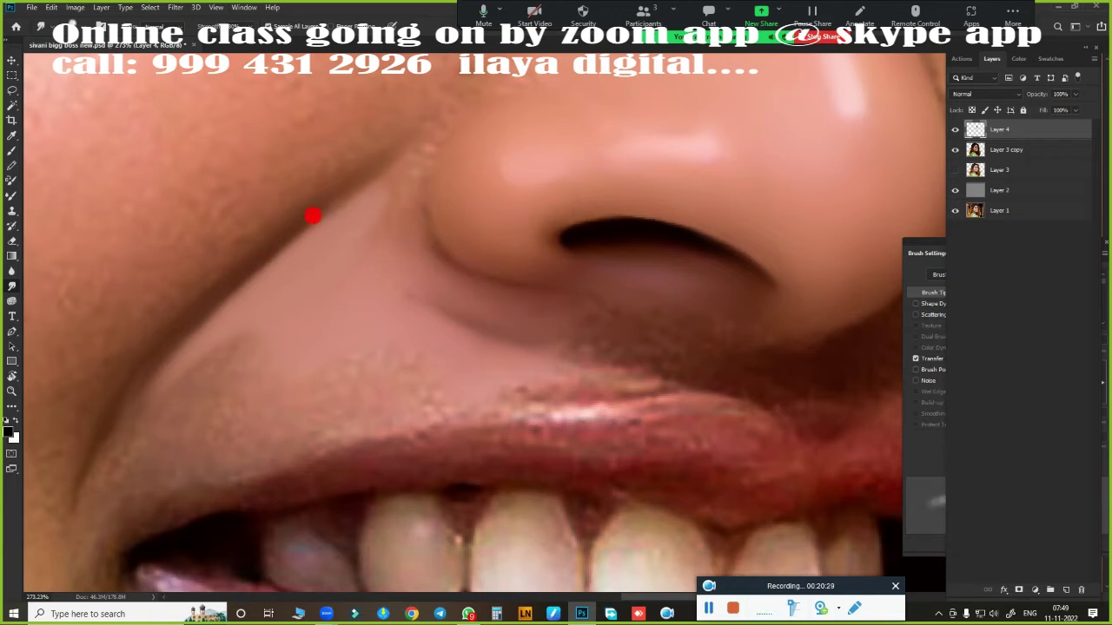
{"action": "mouse_move", "coordinate": [334, 236]}
{"action": "left_mouse_down"}
{"action": "mouse_move", "coordinate": [424, 152]}
{"action": "mouse_move", "coordinate": [298, 304]}
{"action": "mouse_move", "coordinate": [379, 229]}
{"action": "mouse_move", "coordinate": [419, 275]}
{"action": "mouse_move", "coordinate": [537, 314]}
{"action": "mouse_move", "coordinate": [485, 319]}
{"action": "mouse_move", "coordinate": [420, 251]}
{"action": "mouse_move", "coordinate": [409, 165]}
{"action": "mouse_move", "coordinate": [434, 304]}
{"action": "mouse_move", "coordinate": [615, 314]}
{"action": "mouse_move", "coordinate": [792, 300]}
{"action": "mouse_move", "coordinate": [640, 347]}
{"action": "mouse_move", "coordinate": [631, 365]}
{"action": "mouse_move", "coordinate": [686, 286]}
{"action": "left_mouse_up"}
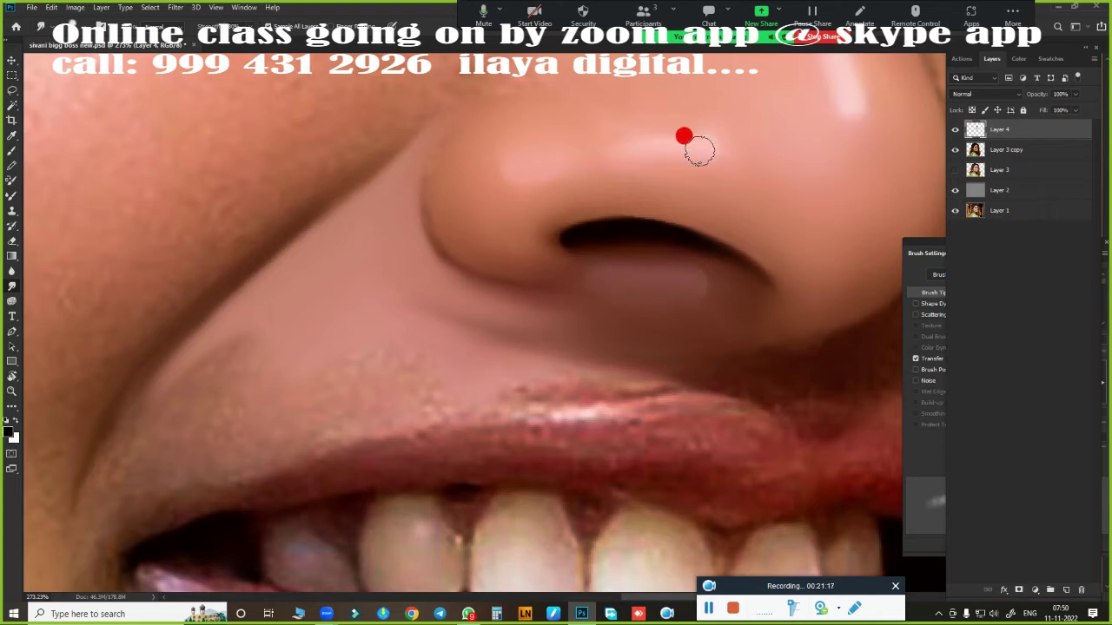
{"action": "mouse_move", "coordinate": [684, 137]}
{"action": "left_mouse_down"}
{"action": "mouse_move", "coordinate": [840, 95]}
{"action": "mouse_move", "coordinate": [485, 255]}
{"action": "left_mouse_up"}
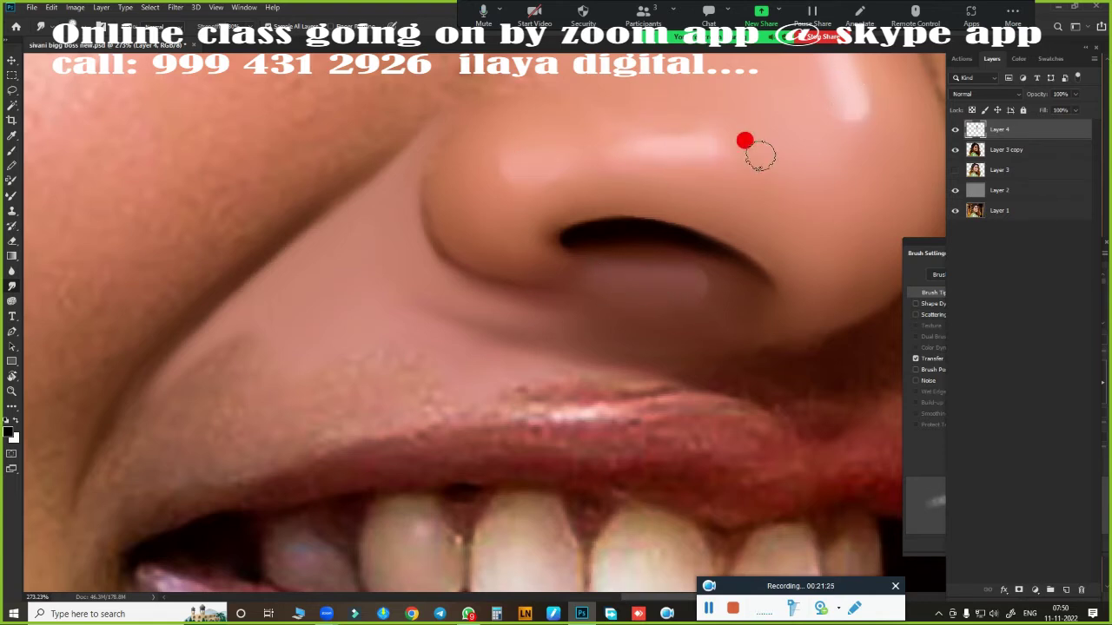
{"action": "mouse_move", "coordinate": [760, 154]}
{"action": "left_mouse_down"}
{"action": "mouse_move", "coordinate": [365, 395]}
{"action": "mouse_move", "coordinate": [849, 99]}
{"action": "mouse_move", "coordinate": [359, 286]}
{"action": "mouse_move", "coordinate": [144, 404]}
{"action": "mouse_move", "coordinate": [263, 345]}
{"action": "mouse_move", "coordinate": [337, 388]}
{"action": "mouse_move", "coordinate": [627, 382]}
{"action": "mouse_move", "coordinate": [305, 422]}
{"action": "mouse_move", "coordinate": [137, 506]}
{"action": "left_mouse_up"}
Step: Smooth the cheek, the smile line toward the mouth corner, and the skin beside the nose
{"action": "mouse_move", "coordinate": [142, 439]}
{"action": "left_mouse_down"}
{"action": "mouse_move", "coordinate": [211, 405]}
{"action": "mouse_move", "coordinate": [249, 355]}
{"action": "mouse_move", "coordinate": [211, 367]}
{"action": "mouse_move", "coordinate": [504, 363]}
{"action": "mouse_move", "coordinate": [335, 335]}
{"action": "left_mouse_up"}
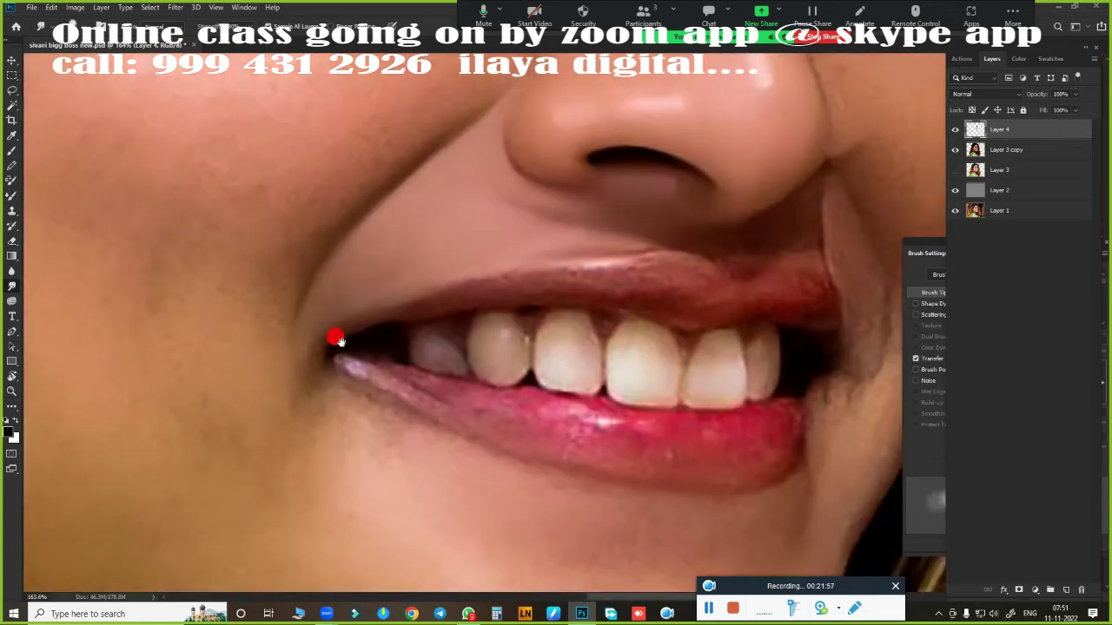
{"action": "left_click_drag", "start_coordinate": [385, 274], "coordinate": [298, 352]}
{"action": "left_click_drag", "start_coordinate": [489, 276], "coordinate": [457, 266]}
{"action": "mouse_move", "coordinate": [426, 305]}
{"action": "left_mouse_down"}
{"action": "mouse_move", "coordinate": [436, 298]}
{"action": "mouse_move", "coordinate": [561, 355]}
{"action": "left_mouse_up"}
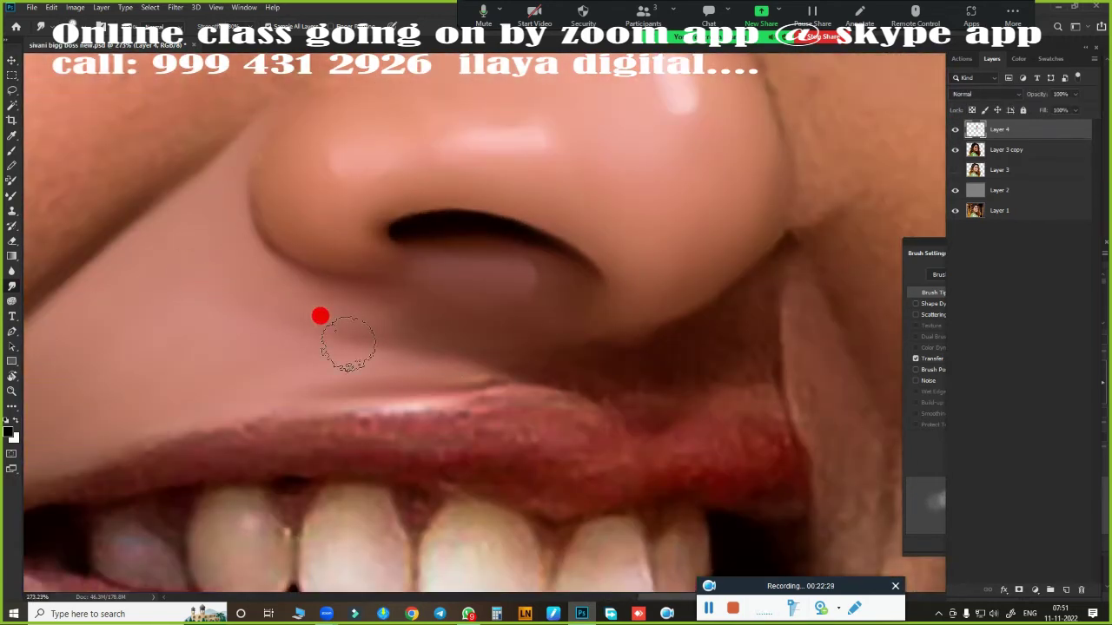
{"action": "scroll", "coordinate": [417, 364], "scroll_direction": "down", "scroll_amount": 5}
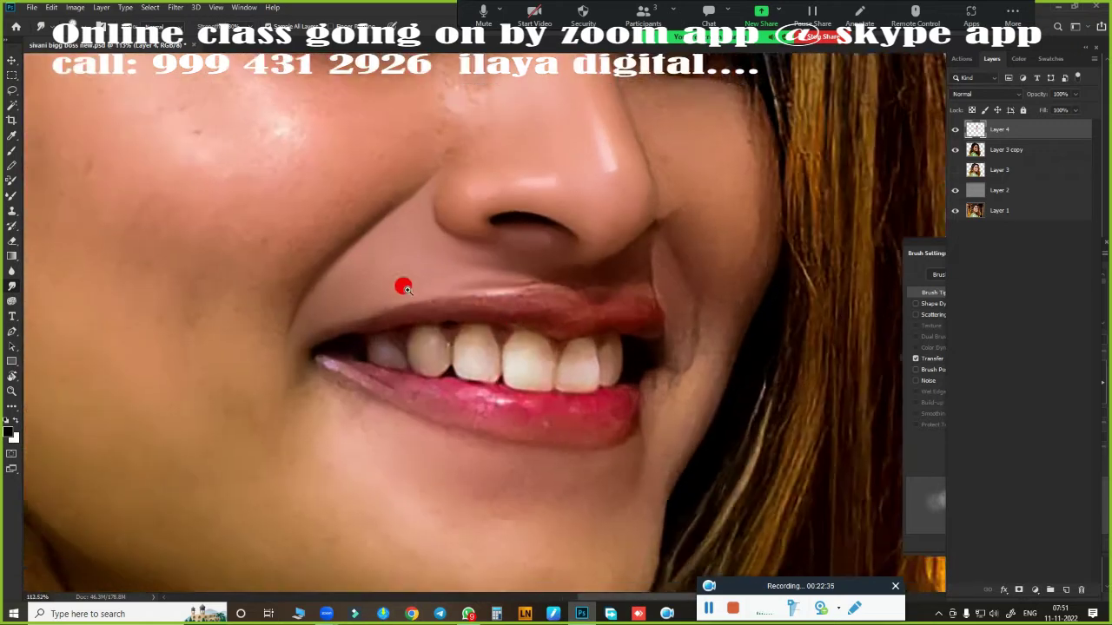
{"action": "left_click_drag", "start_coordinate": [406, 271], "coordinate": [484, 271]}
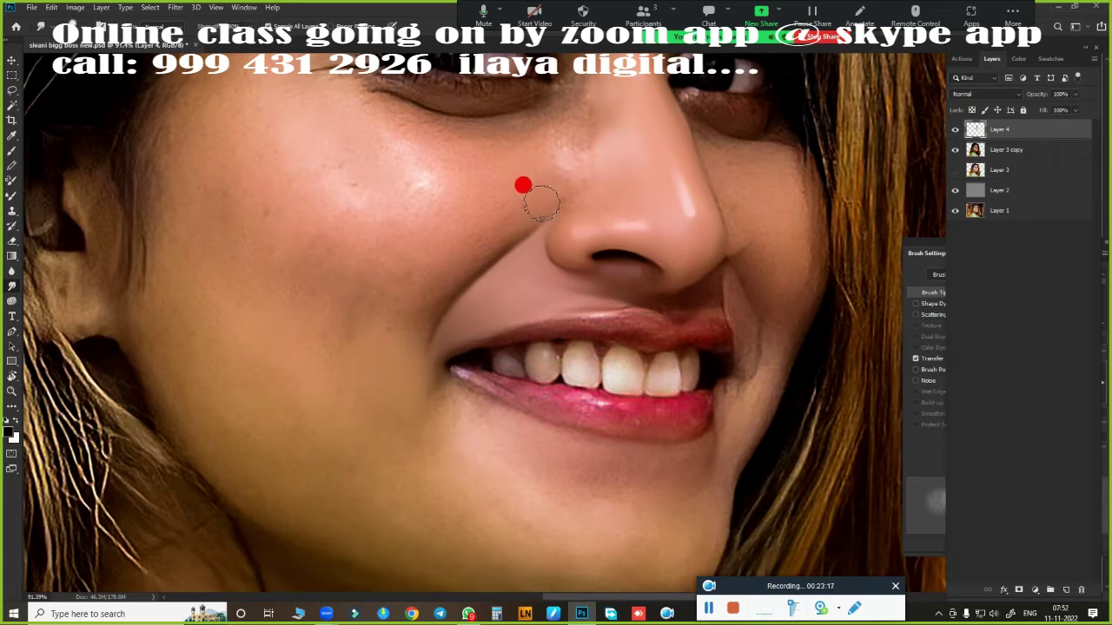
Step: Enlarge the brush, zoom around the lower face, and switch to the Smudge tool for blending
{"action": "key", "text": "bracketright"}
{"action": "key", "text": "bracketright"}
{"action": "key", "text": "bracketright"}
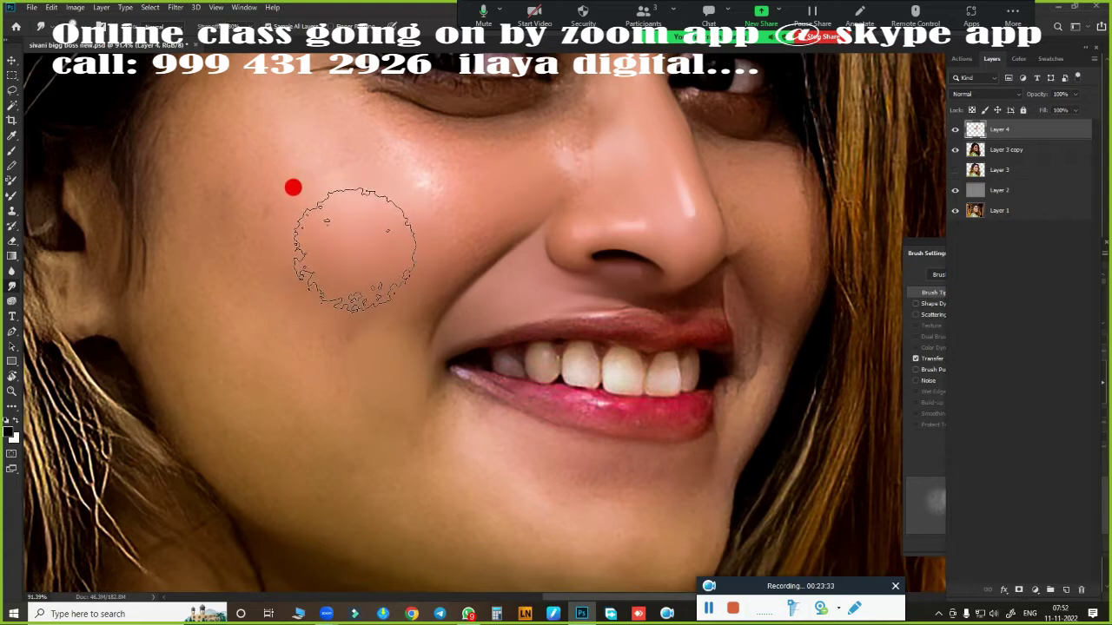
{"action": "scroll", "coordinate": [518, 300], "scroll_direction": "up", "scroll_amount": 1}
{"action": "scroll", "coordinate": [521, 302], "scroll_direction": "up", "scroll_amount": 1}
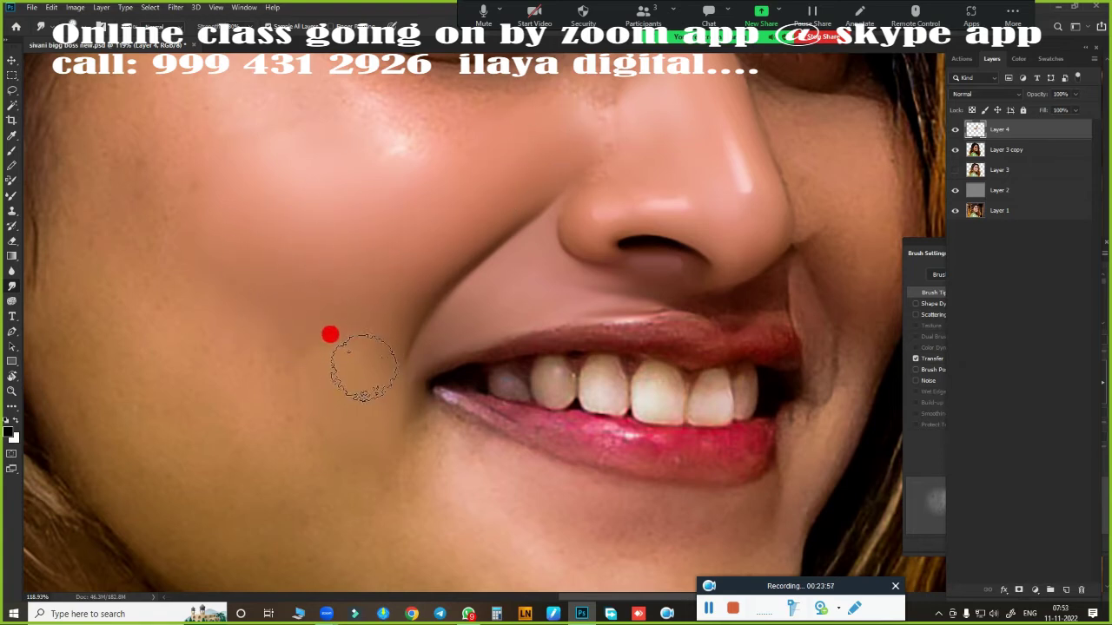
{"action": "scroll", "coordinate": [396, 488], "scroll_direction": "down", "scroll_amount": 2}
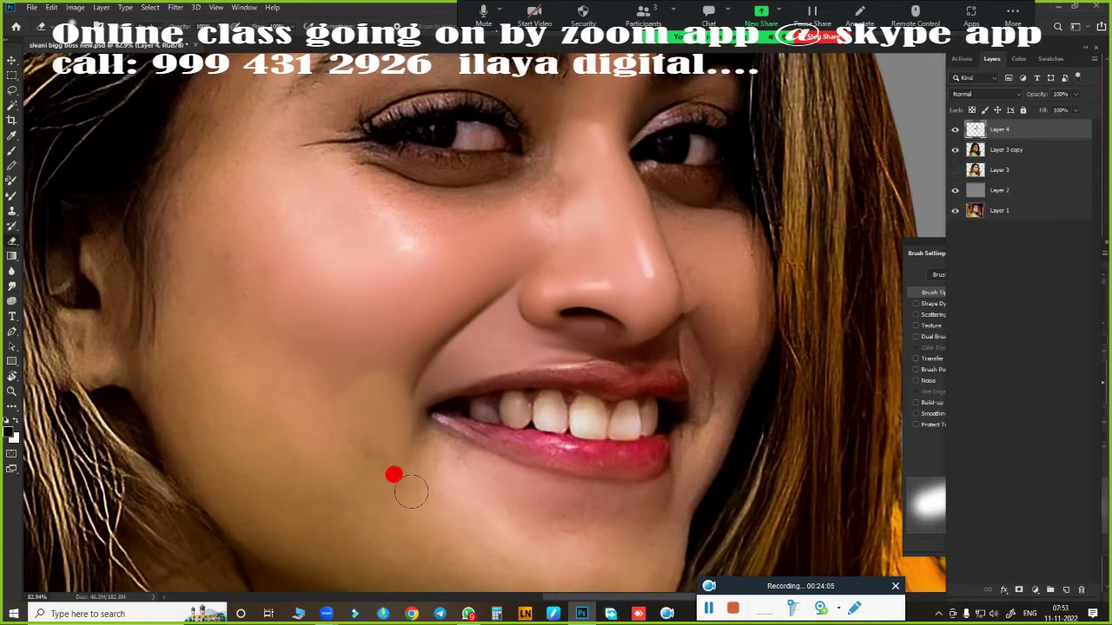
{"action": "scroll", "coordinate": [432, 423], "scroll_direction": "down", "scroll_amount": 2}
{"action": "scroll", "coordinate": [479, 416], "scroll_direction": "up", "scroll_amount": 2}
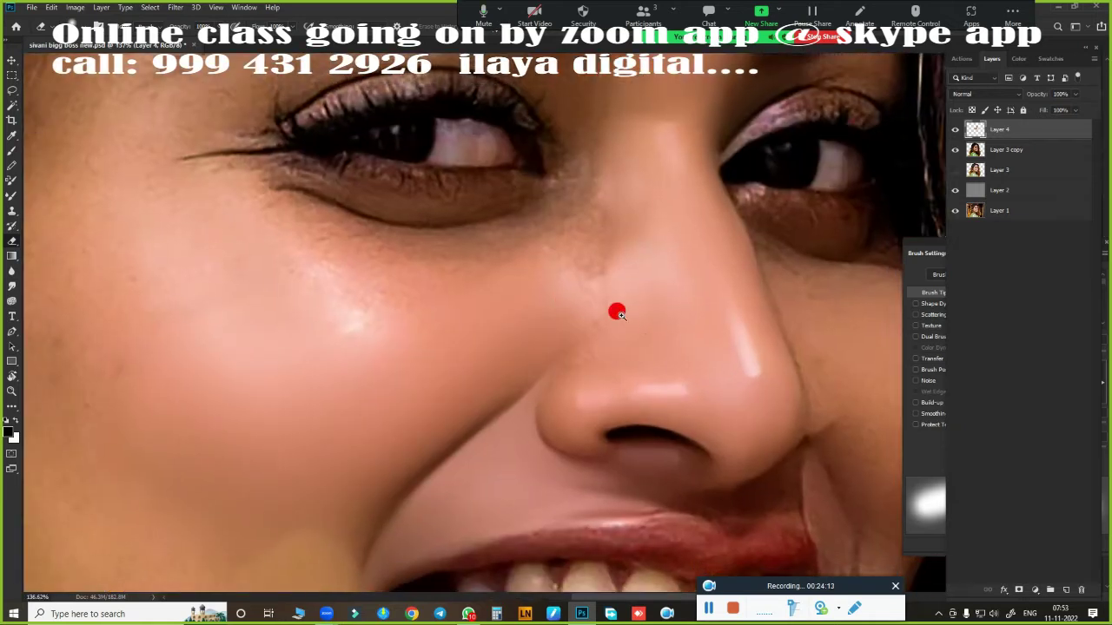
{"action": "scroll", "coordinate": [412, 402], "scroll_direction": "up", "scroll_amount": 1}
{"action": "scroll", "coordinate": [555, 300], "scroll_direction": "up", "scroll_amount": 1}
{"action": "key", "text": "j"}
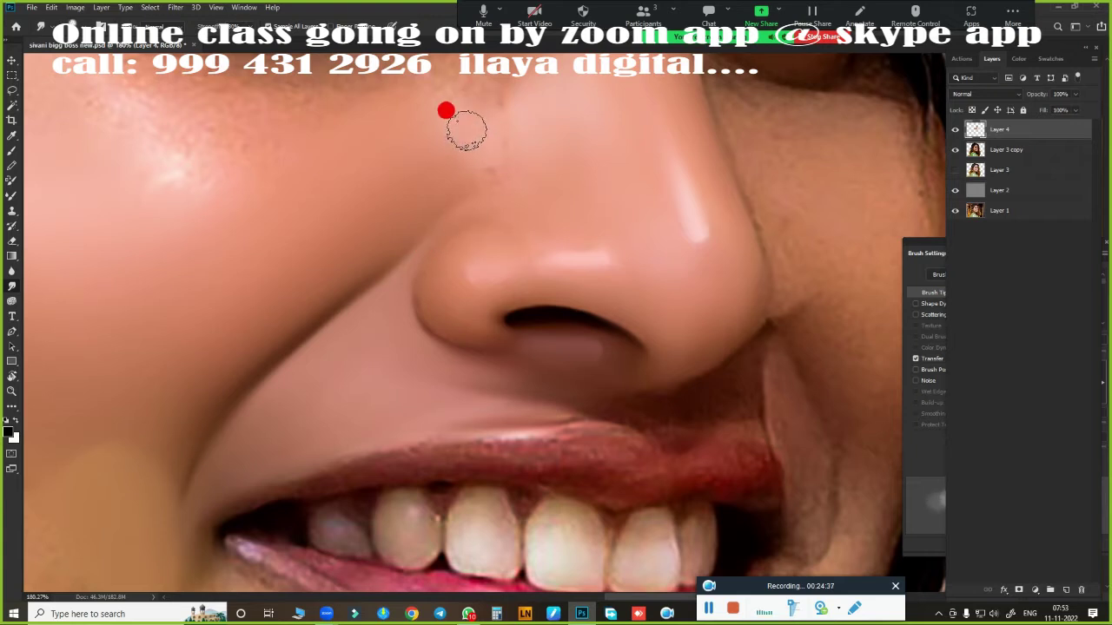
{"action": "scroll", "coordinate": [493, 261], "scroll_direction": "down", "scroll_amount": 3}
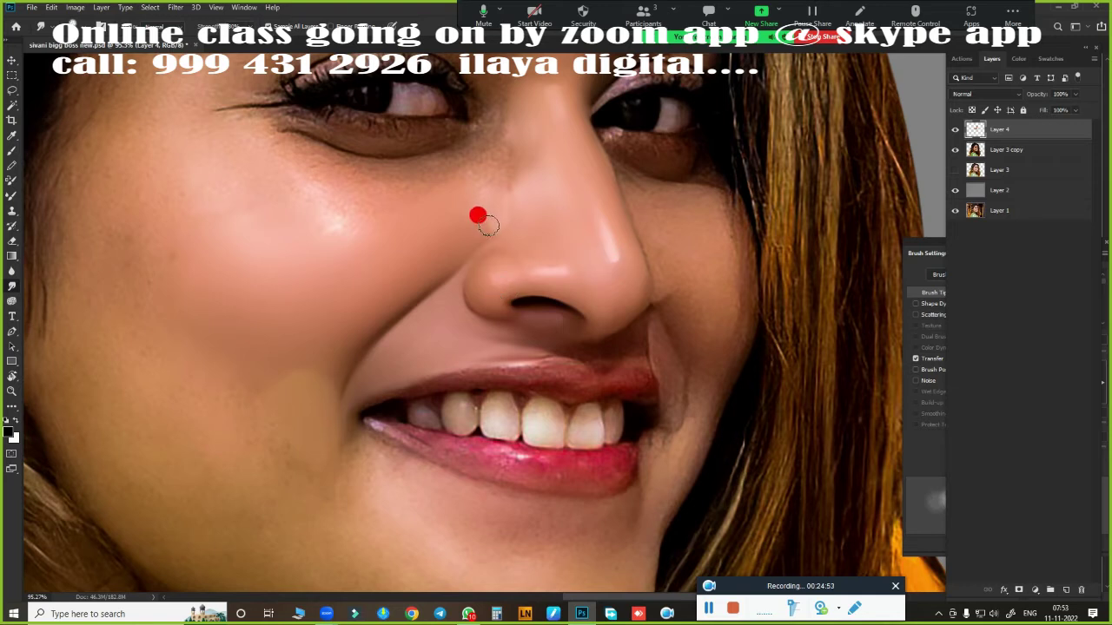
{"action": "scroll", "coordinate": [558, 276], "scroll_direction": "down", "scroll_amount": 1}
Step: Toggle Layer 3 copy's visibility to check the painting, then zoom onto the nose and upper lip
{"action": "left_click", "coordinate": [956, 152]}
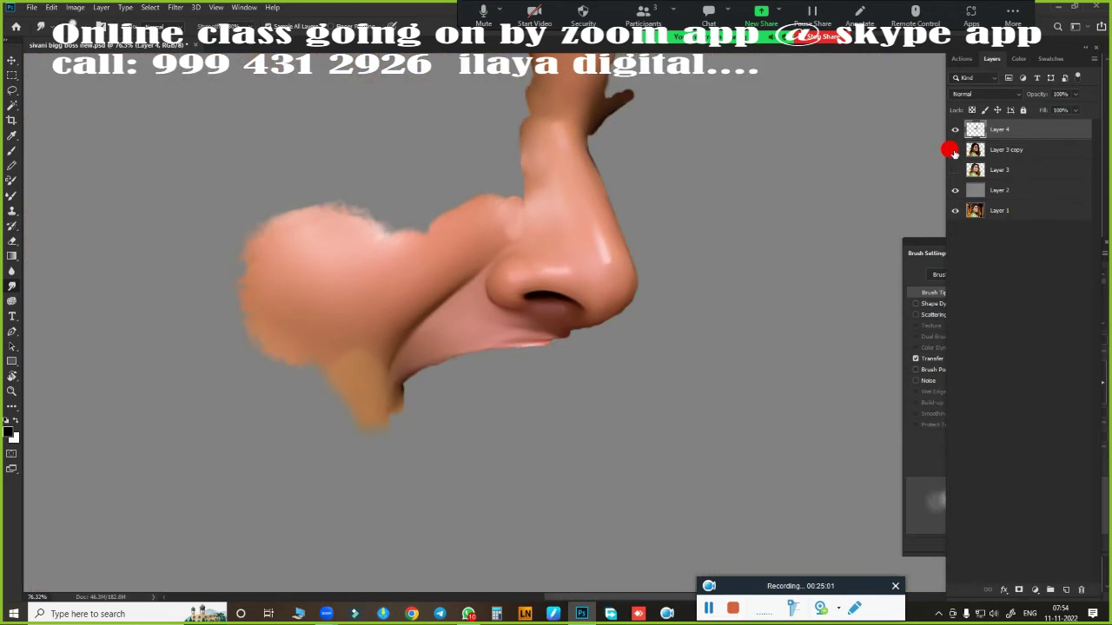
{"action": "left_click_drag", "start_coordinate": [401, 187], "coordinate": [458, 200]}
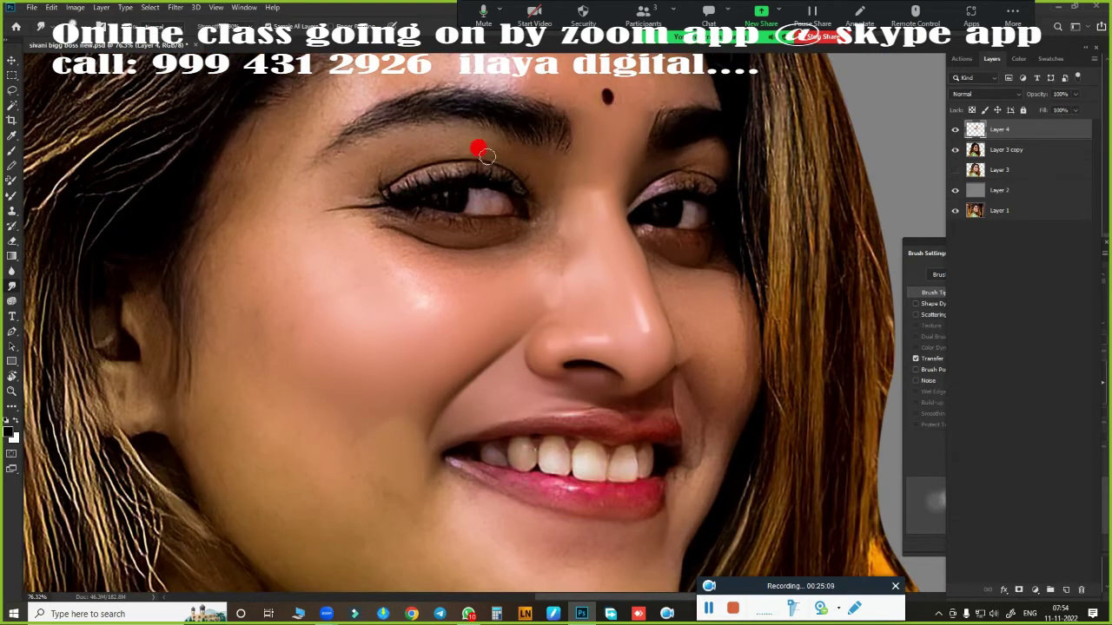
{"action": "scroll", "coordinate": [474, 305], "scroll_direction": "up", "scroll_amount": 2}
{"action": "scroll", "coordinate": [521, 256], "scroll_direction": "down", "scroll_amount": 1}
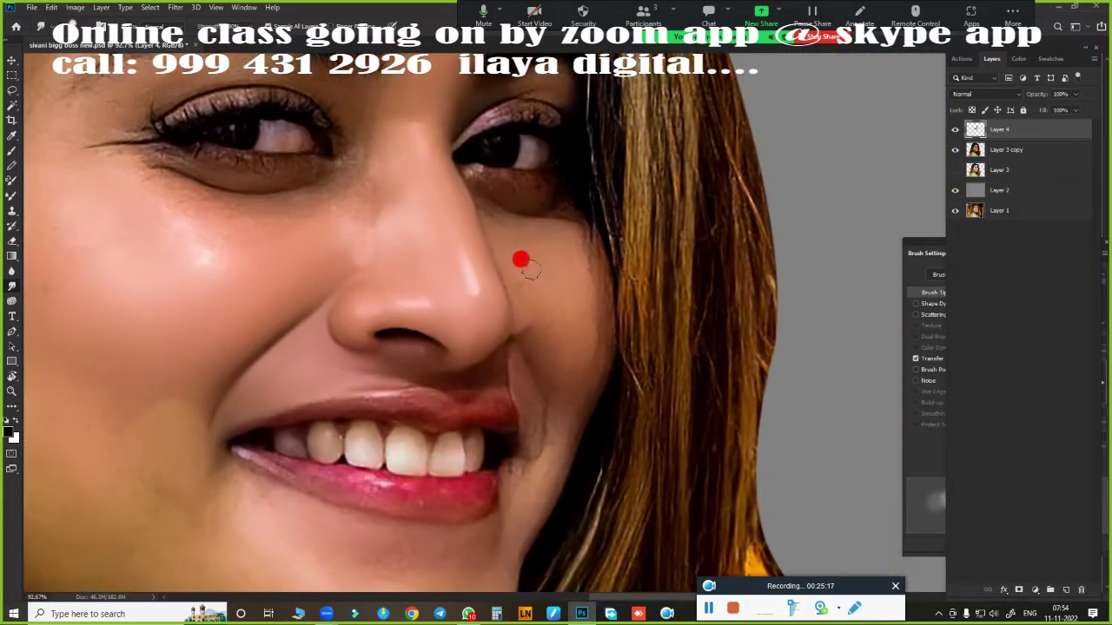
{"action": "scroll", "coordinate": [380, 313], "scroll_direction": "up", "scroll_amount": 1}
{"action": "scroll", "coordinate": [381, 313], "scroll_direction": "up", "scroll_amount": 3}
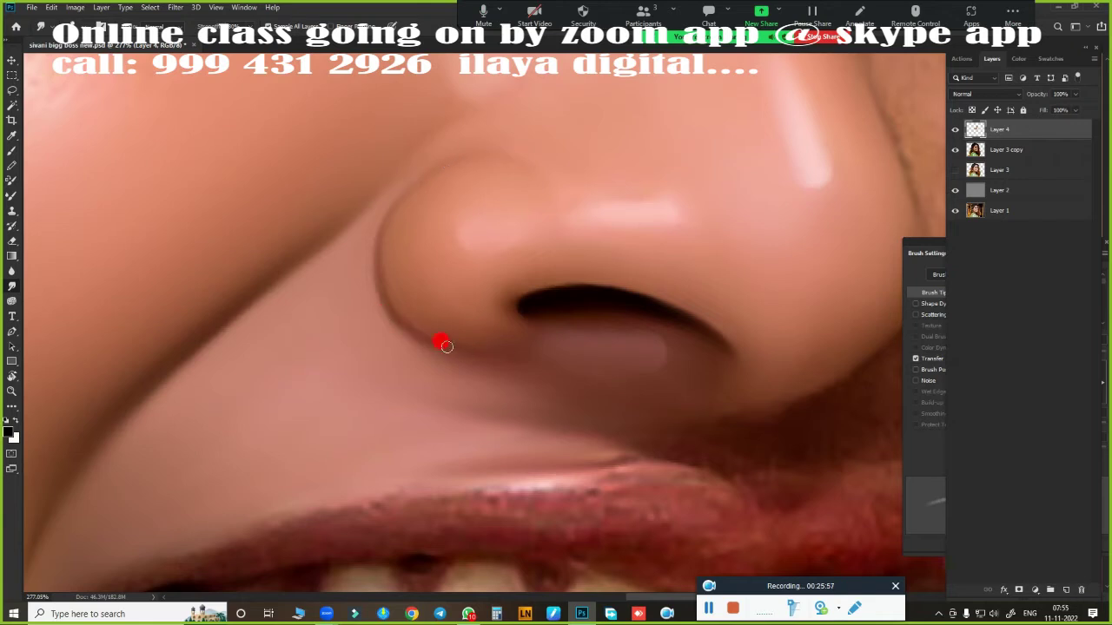
{"action": "scroll", "coordinate": [625, 356], "scroll_direction": "down", "scroll_amount": 5}
{"action": "scroll", "coordinate": [573, 333], "scroll_direction": "up", "scroll_amount": 4}
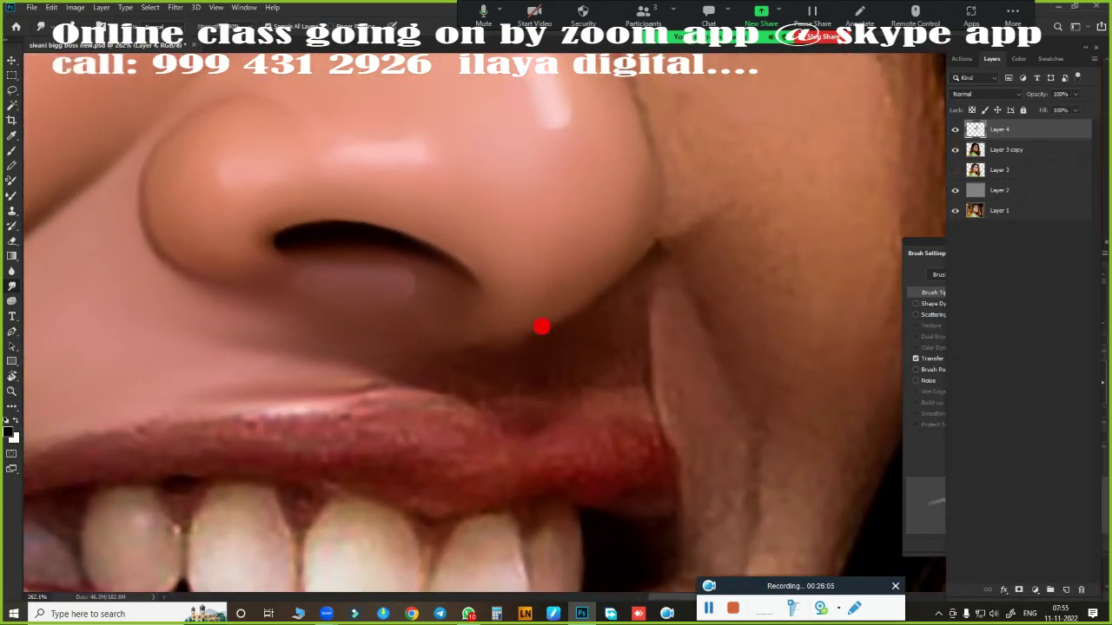
Step: Pick a 5 px soft brush from the presets and reposition the view
{"action": "right_click", "coordinate": [324, 183]}
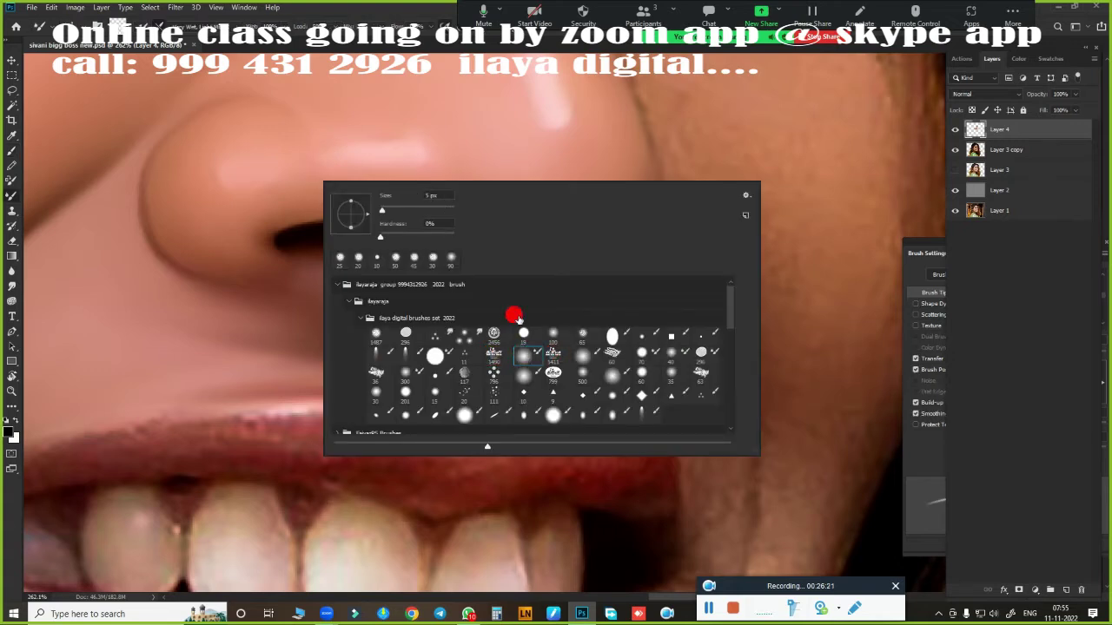
{"action": "key", "text": "Return"}
{"action": "scroll", "coordinate": [496, 322], "scroll_direction": "up", "scroll_amount": 3}
{"action": "scroll", "coordinate": [434, 315], "scroll_direction": "down", "scroll_amount": 1}
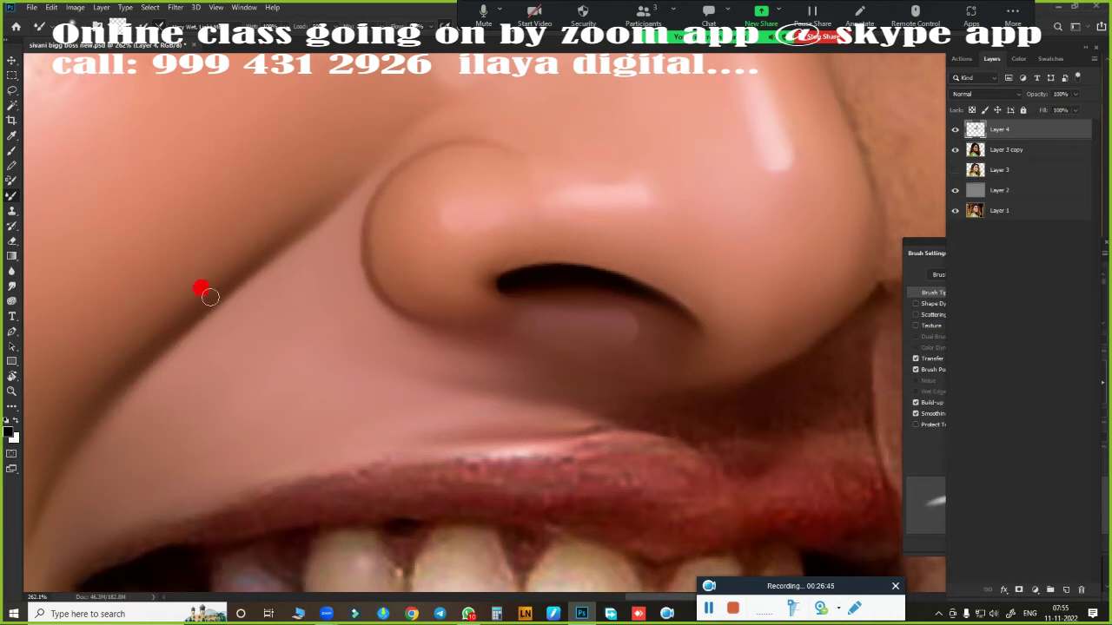
{"action": "scroll", "coordinate": [218, 278], "scroll_direction": "down", "scroll_amount": 1}
{"action": "scroll", "coordinate": [218, 278], "scroll_direction": "right", "scroll_amount": 2}
{"action": "scroll", "coordinate": [285, 343], "scroll_direction": "up", "scroll_amount": 1}
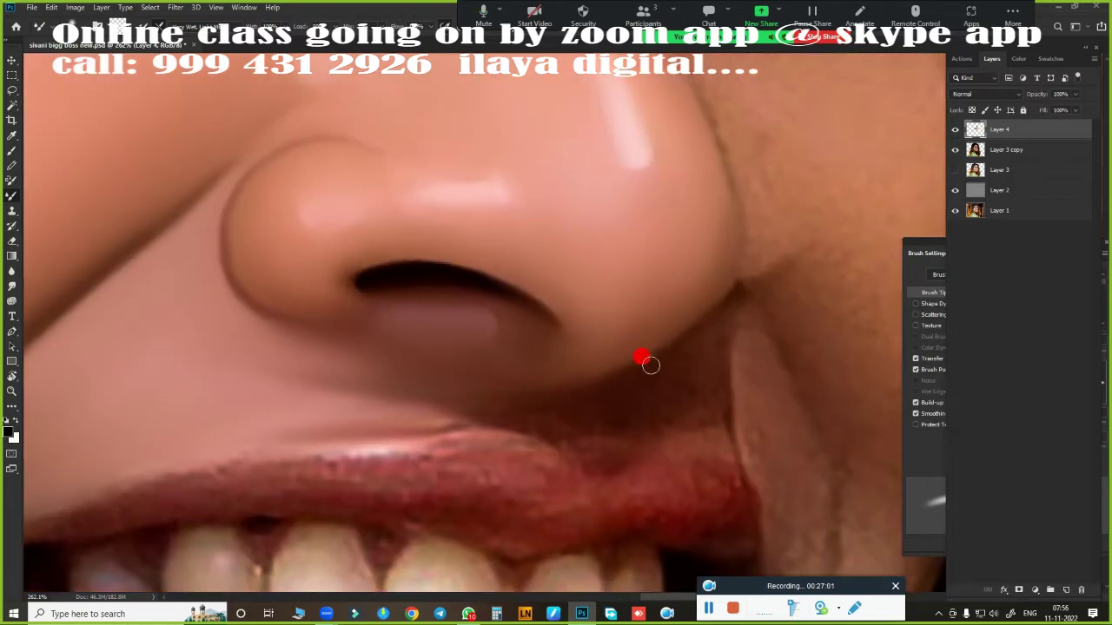
Step: Pan and zoom to bring the side of the nose and the eye area into view
{"action": "left_click_drag", "start_coordinate": [729, 270], "coordinate": [614, 372]}
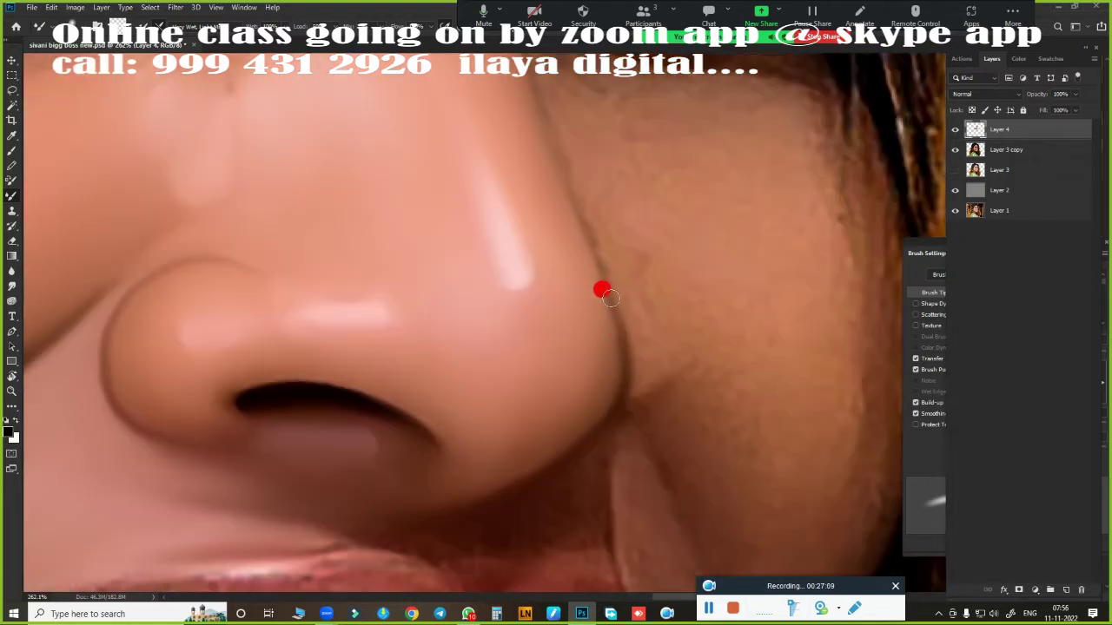
{"action": "scroll", "coordinate": [499, 206], "scroll_direction": "up", "scroll_amount": 2}
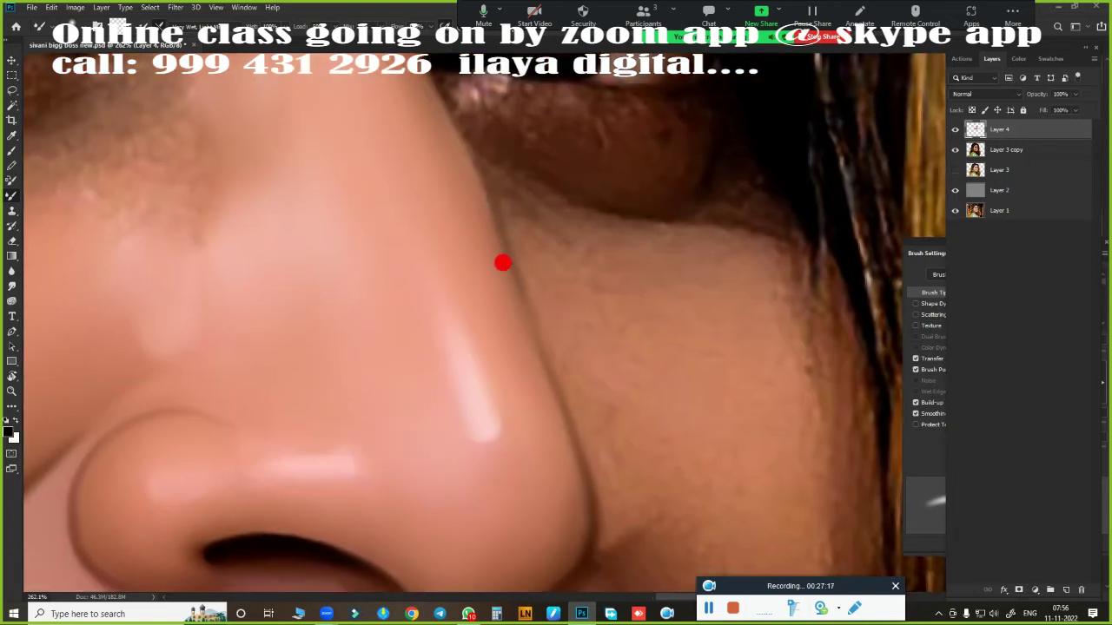
{"action": "scroll", "coordinate": [514, 245], "scroll_direction": "up", "scroll_amount": 2}
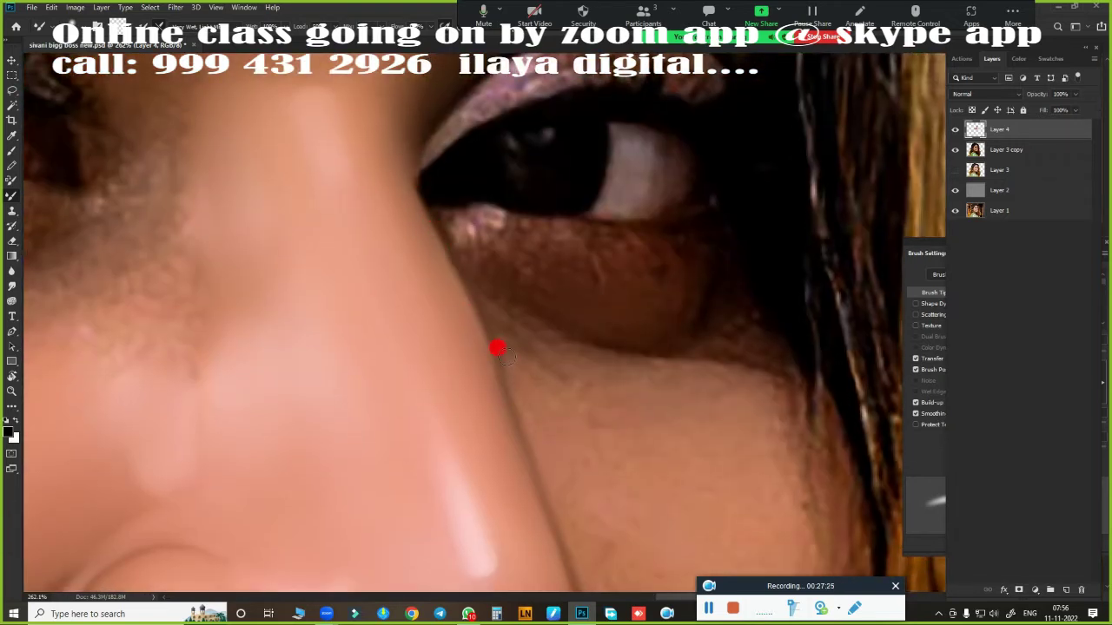
{"action": "scroll", "coordinate": [497, 347], "scroll_direction": "down", "scroll_amount": 5}
{"action": "scroll", "coordinate": [308, 251], "scroll_direction": "up", "scroll_amount": 3}
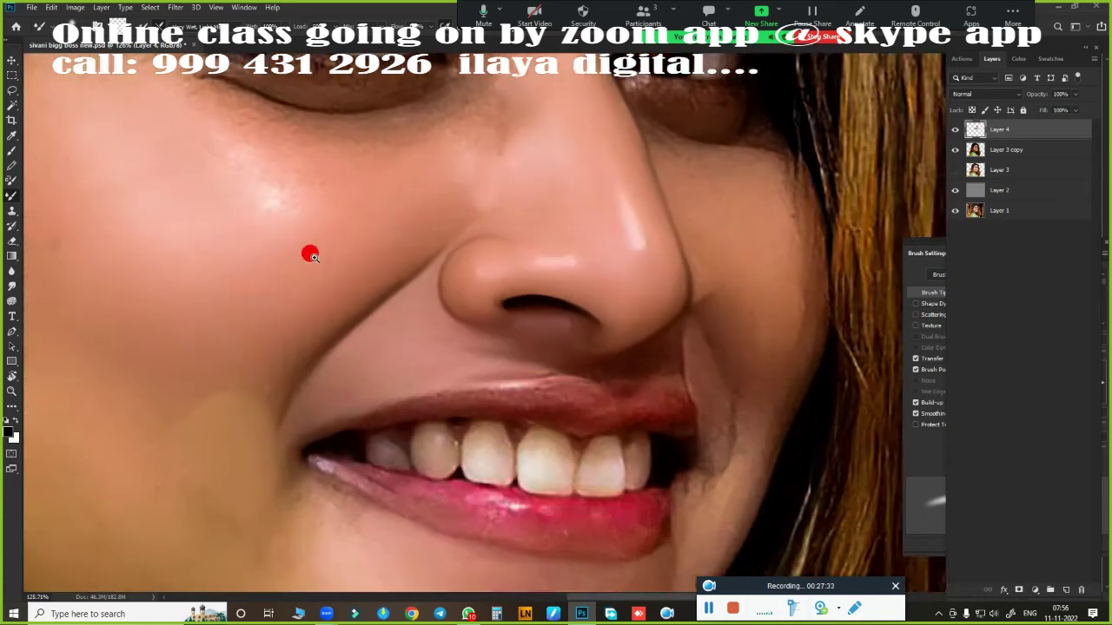
{"action": "scroll", "coordinate": [461, 373], "scroll_direction": "up", "scroll_amount": 1}
{"action": "scroll", "coordinate": [564, 304], "scroll_direction": "up", "scroll_amount": 2}
{"action": "scroll", "coordinate": [483, 312], "scroll_direction": "left", "scroll_amount": 1}
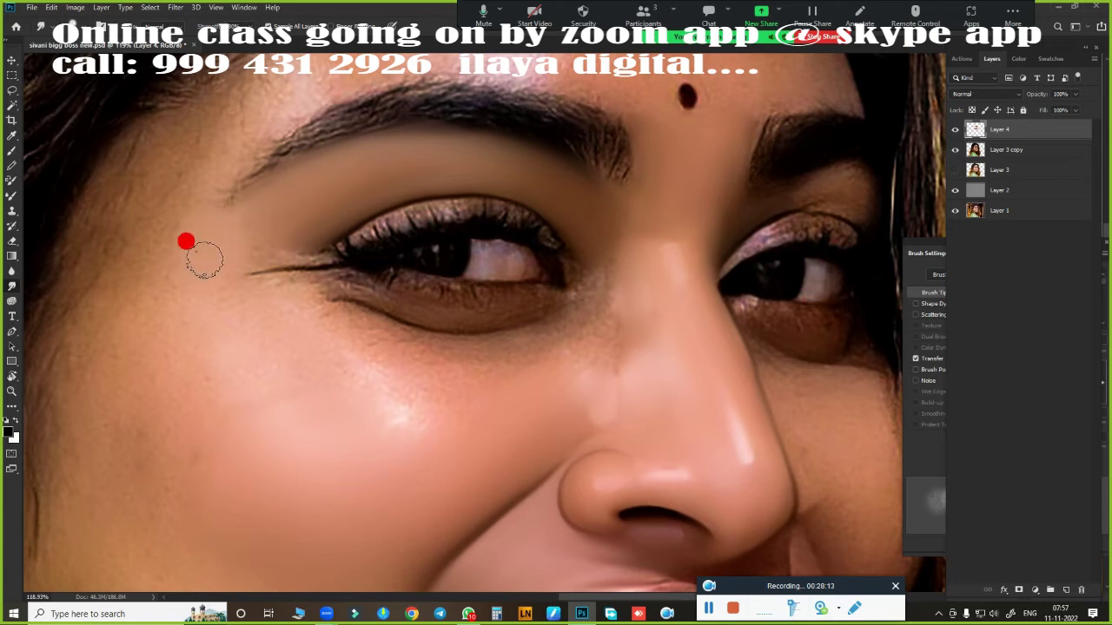
Step: Smudge the eyeliner tail soft and zoom in on the eye and nose
{"action": "left_click_drag", "start_coordinate": [211, 273], "coordinate": [277, 288]}
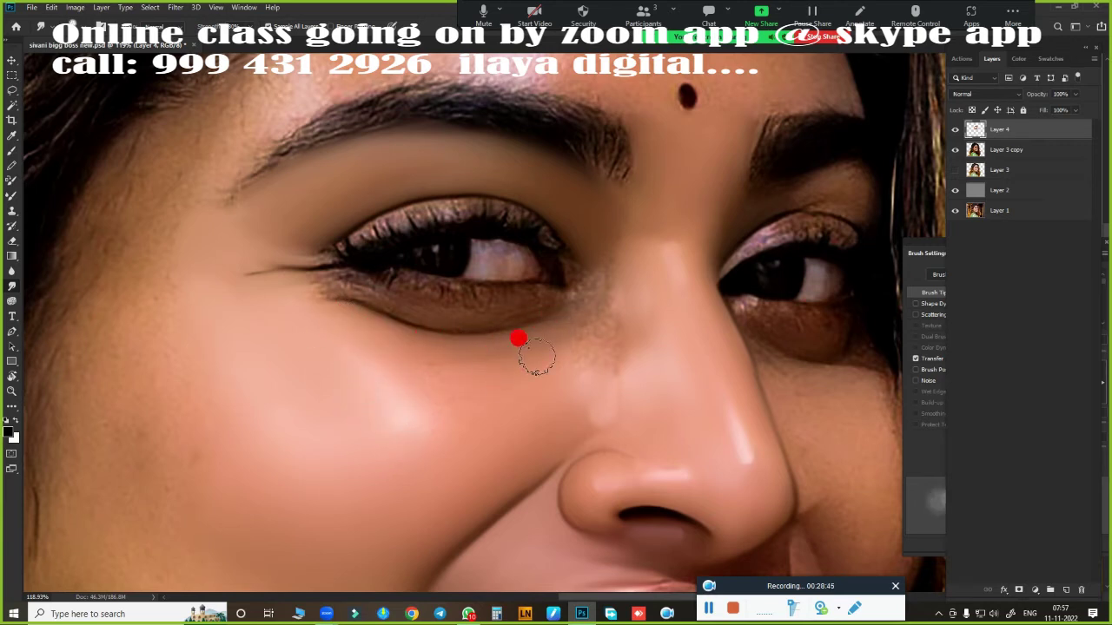
{"action": "key", "text": "ctrl+plus"}
{"action": "key", "text": "ctrl+plus"}
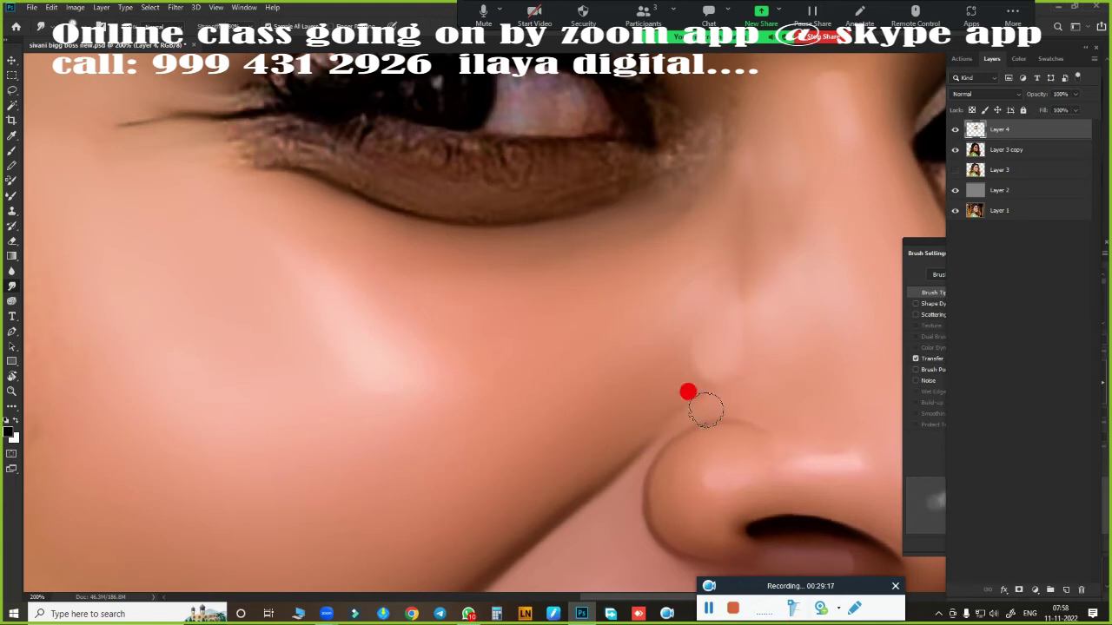
{"action": "left_click", "coordinate": [643, 13]}
{"action": "left_click_drag", "start_coordinate": [463, 258], "coordinate": [116, 533]}
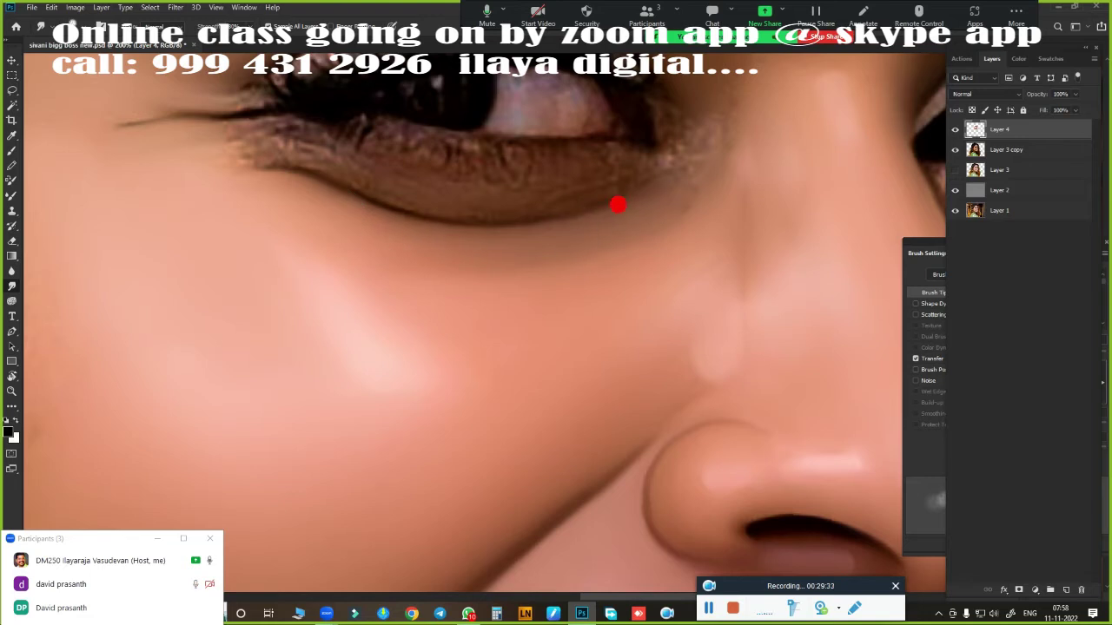
Step: Fit the face on screen, zoom back in, and smooth the glittery upper-eyelid highlights
{"action": "key", "text": "ctrl+0"}
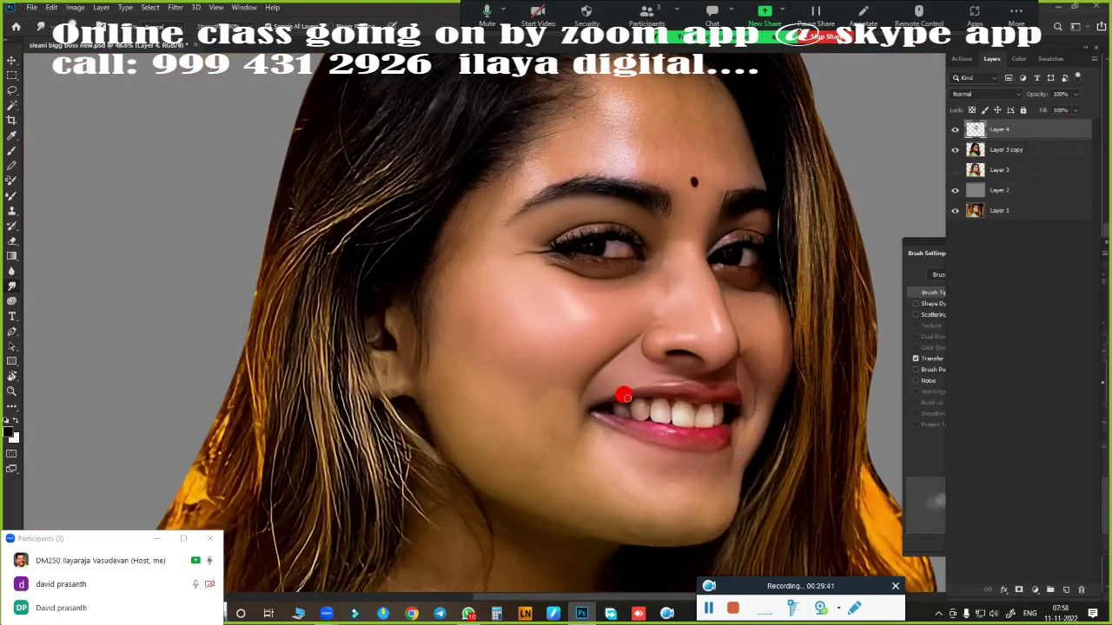
{"action": "scroll", "coordinate": [527, 313], "scroll_direction": "up", "scroll_amount": 5}
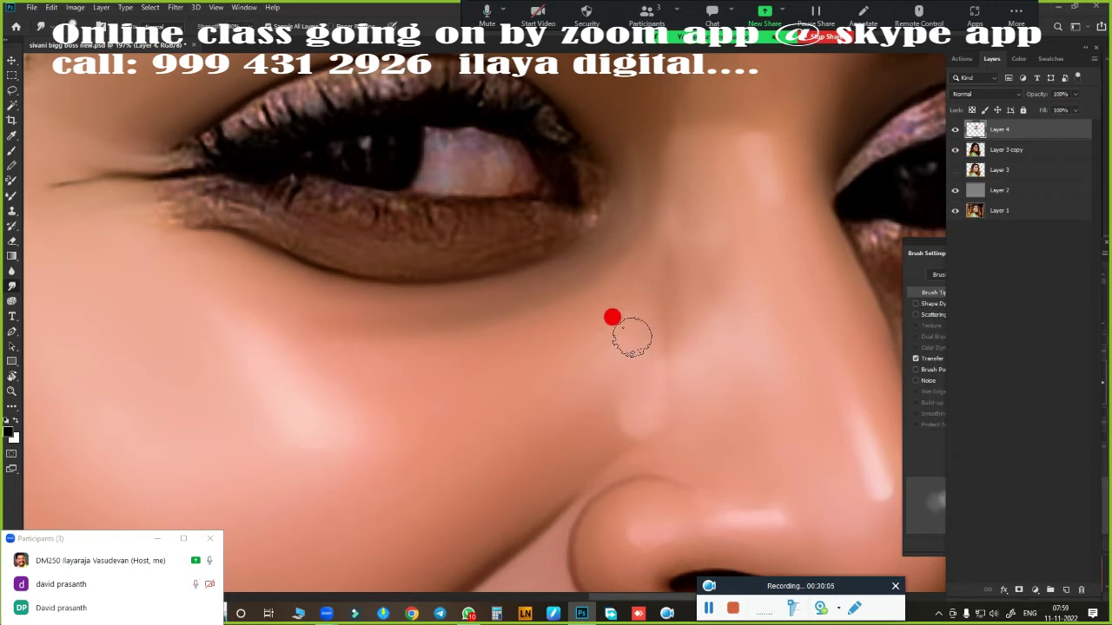
{"action": "scroll", "coordinate": [521, 360], "scroll_direction": "up", "scroll_amount": 2}
{"action": "scroll", "coordinate": [461, 390], "scroll_direction": "up", "scroll_amount": 2}
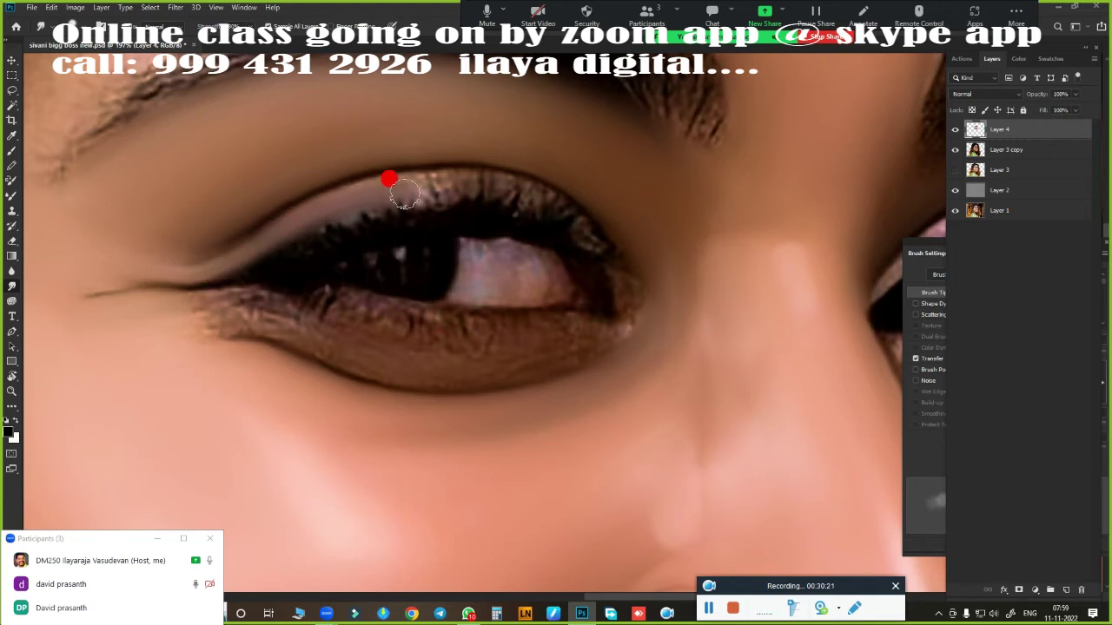
{"action": "left_click_drag", "start_coordinate": [376, 198], "coordinate": [612, 273]}
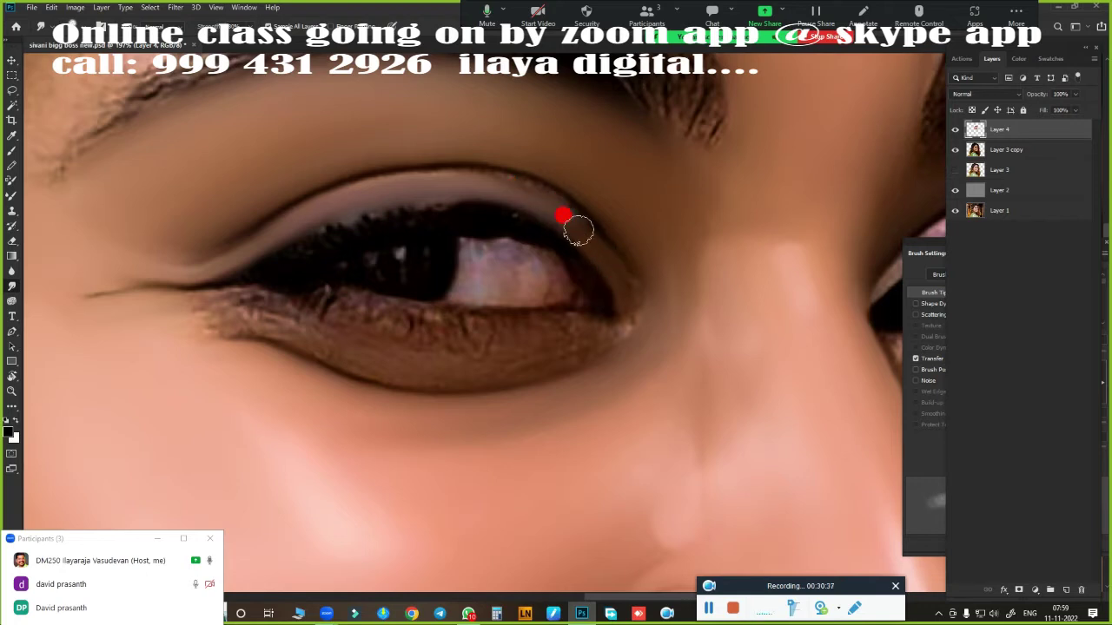
Step: Open two reference portrait PSDs from the F:\class folder
{"action": "left_click", "coordinate": [30, 7]}
{"action": "left_click", "coordinate": [52, 37]}
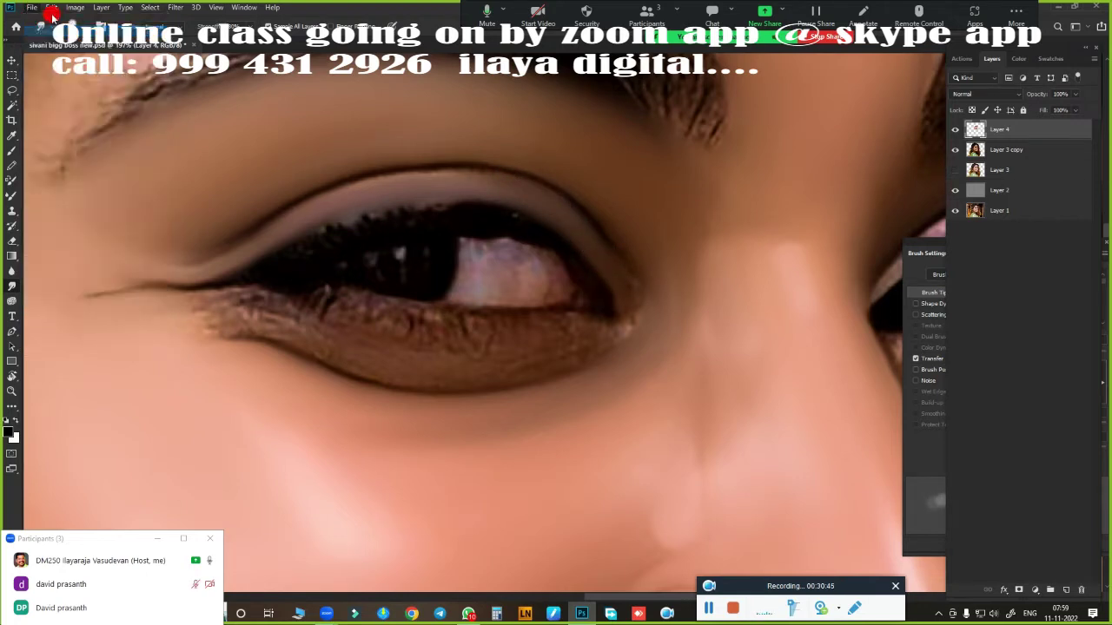
{"action": "left_click", "coordinate": [55, 252]}
{"action": "double_click", "coordinate": [322, 295]}
{"action": "left_click", "coordinate": [293, 319]}
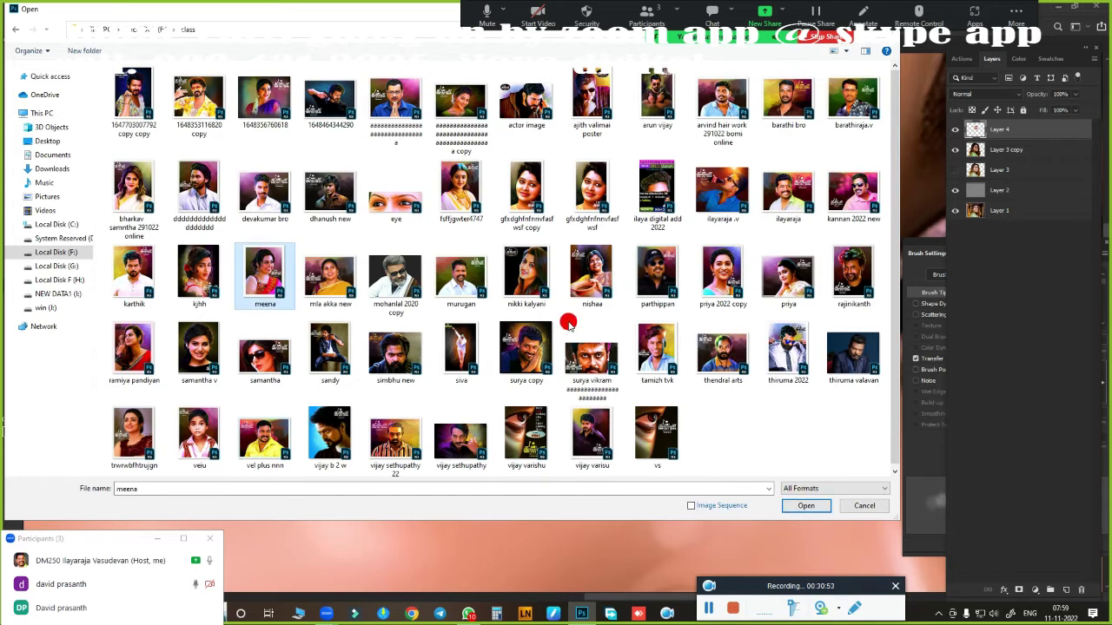
{"action": "left_click", "coordinate": [529, 278], "text": "ctrl"}
{"action": "left_click", "coordinate": [794, 506]}
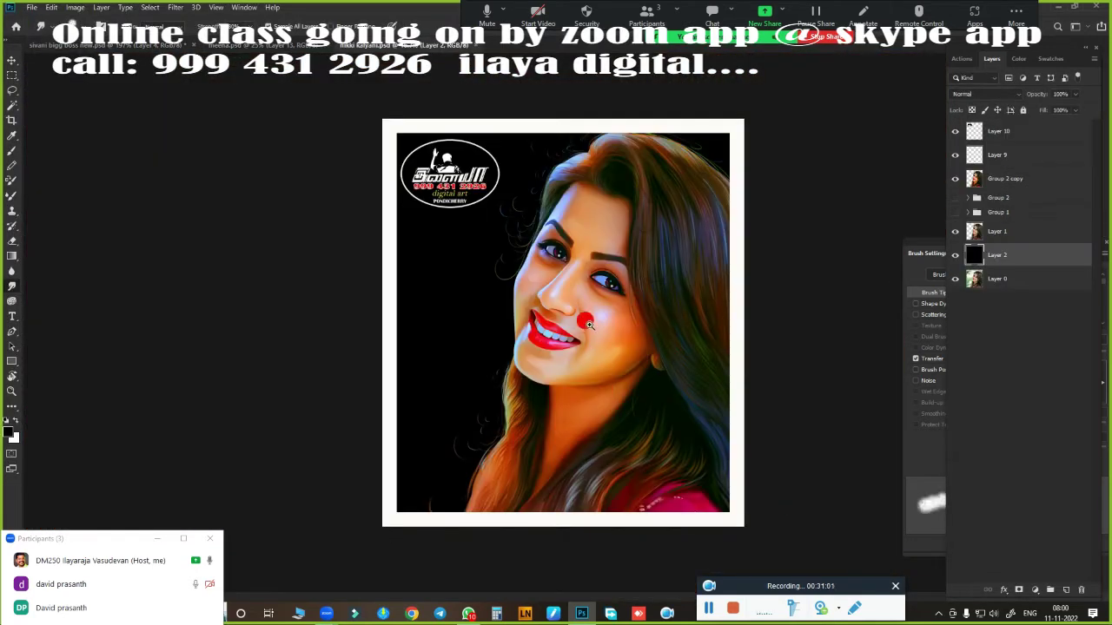
Step: Toggle Group 2 copy to compare before/after, then return to the working portrait
{"action": "scroll", "coordinate": [502, 397], "scroll_direction": "up", "scroll_amount": 3}
{"action": "scroll", "coordinate": [502, 397], "scroll_direction": "up", "scroll_amount": 3}
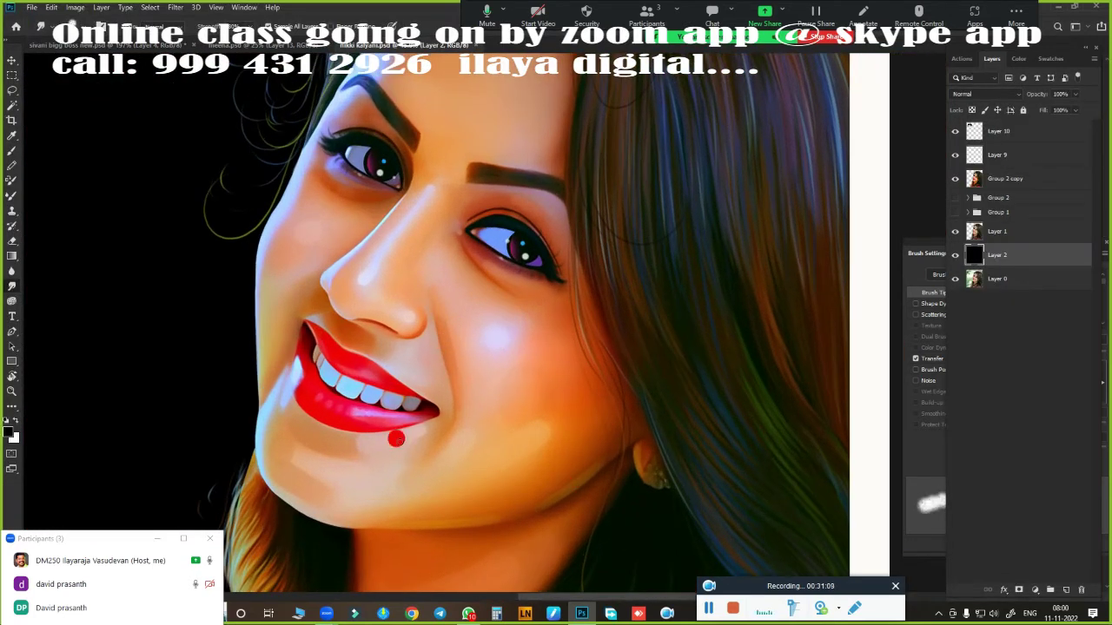
{"action": "scroll", "coordinate": [591, 273], "scroll_direction": "up", "scroll_amount": 3}
{"action": "key", "text": "ctrl+Tab"}
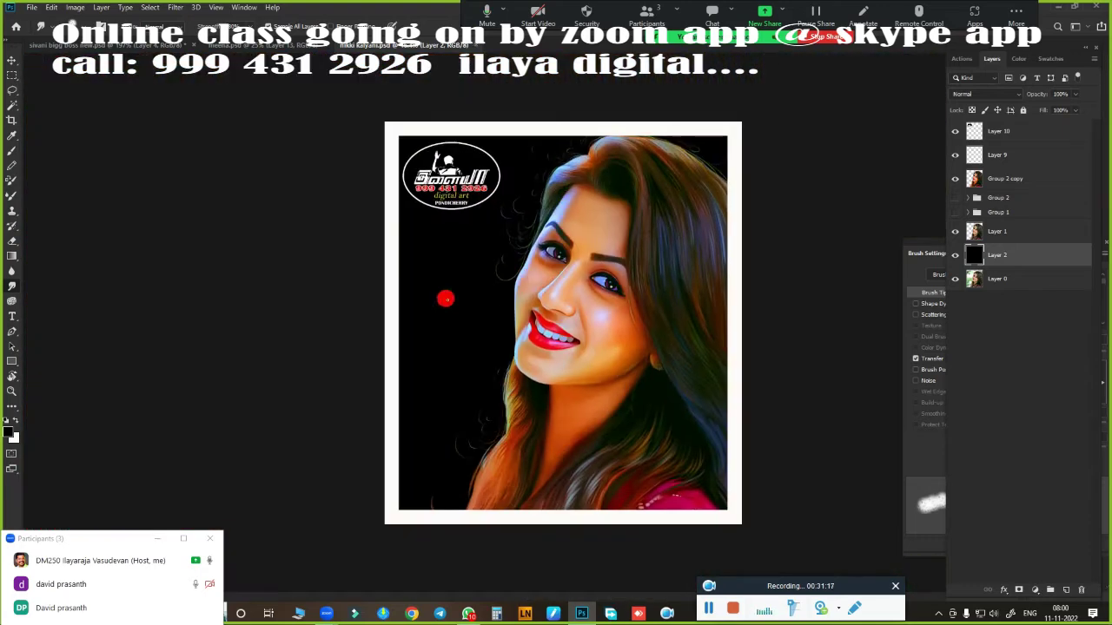
{"action": "left_click", "coordinate": [955, 179]}
{"action": "key", "text": "ctrl+Tab"}
{"action": "scroll", "coordinate": [261, 216], "scroll_direction": "up", "scroll_amount": 3}
{"action": "scroll", "coordinate": [166, 218], "scroll_direction": "down", "scroll_amount": 2}
{"action": "scroll", "coordinate": [411, 203], "scroll_direction": "up", "scroll_amount": 4}
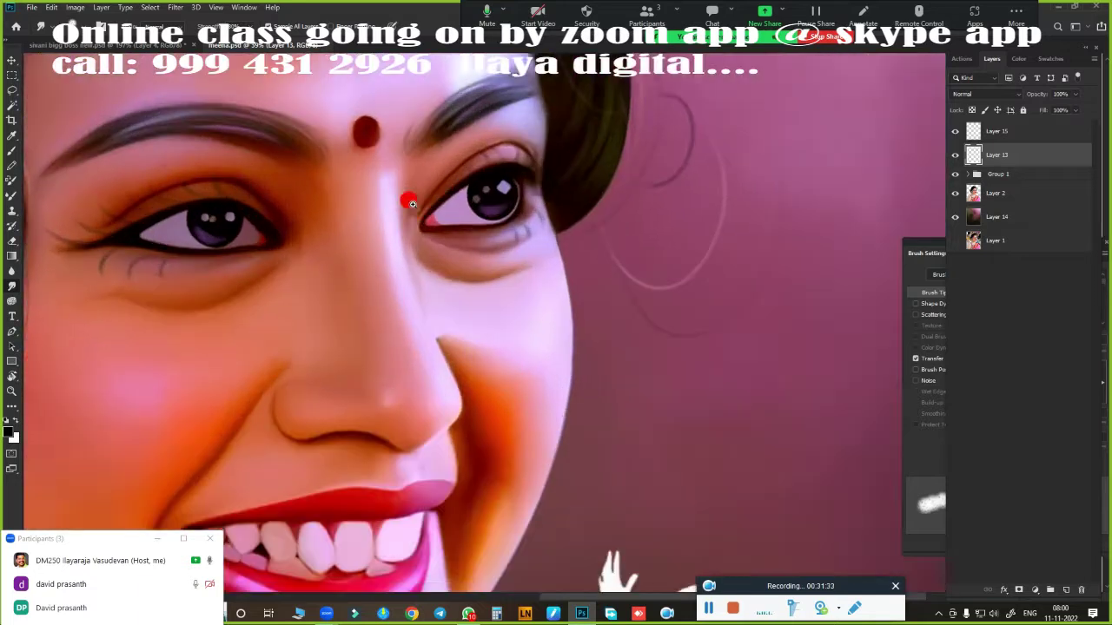
{"action": "scroll", "coordinate": [410, 203], "scroll_direction": "down", "scroll_amount": 2}
{"action": "key", "text": "ctrl+Tab"}
{"action": "scroll", "coordinate": [409, 169], "scroll_direction": "up", "scroll_amount": 5}
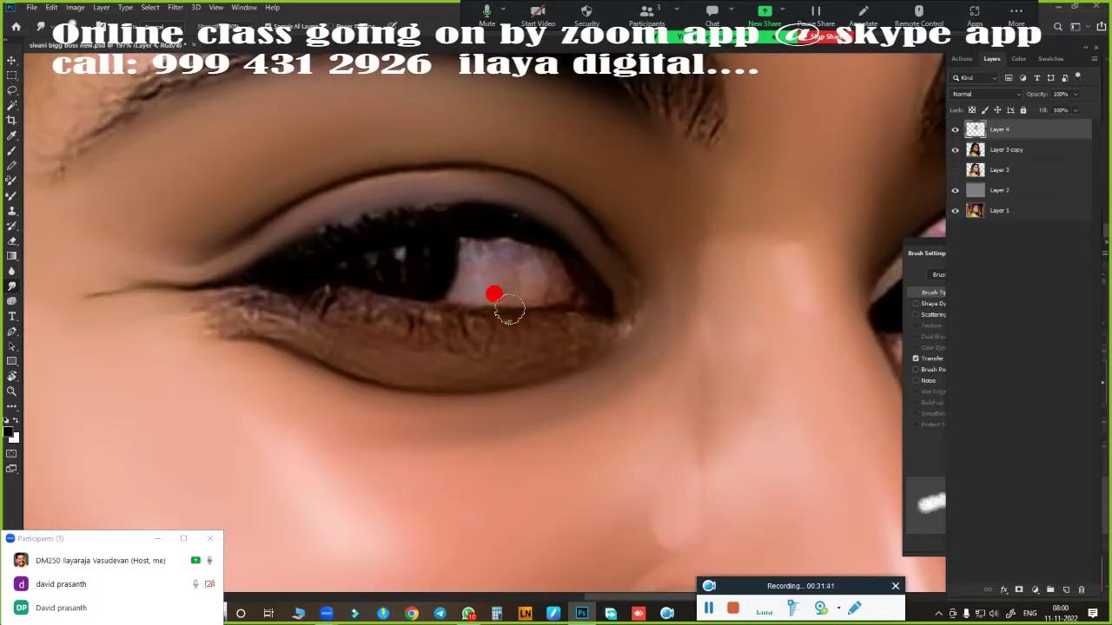
{"action": "scroll", "coordinate": [493, 296], "scroll_direction": "down", "scroll_amount": 1}
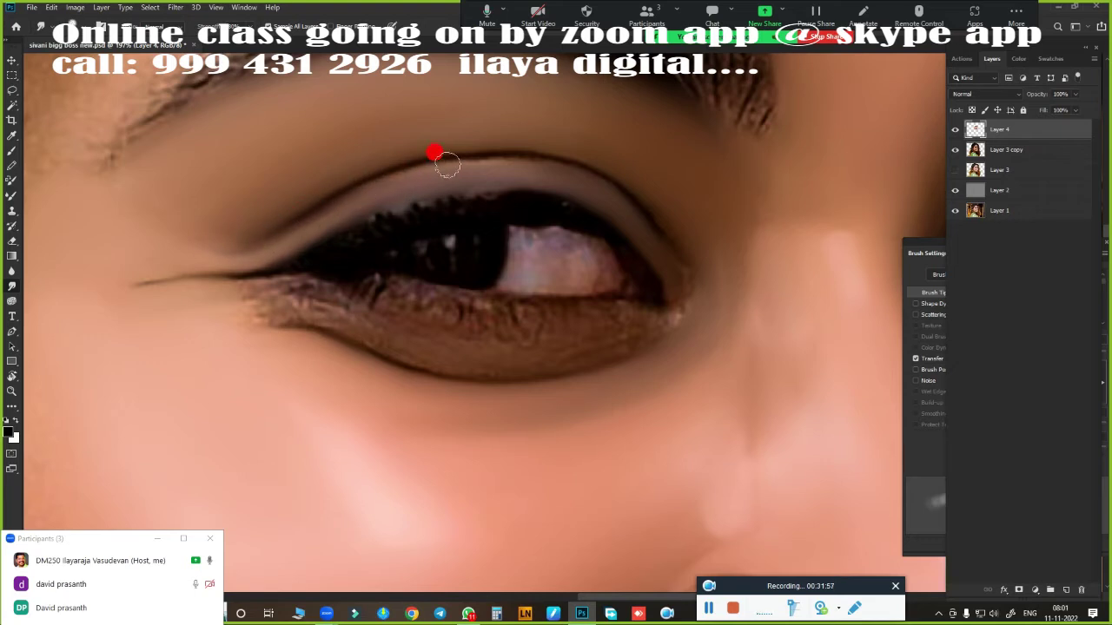
Step: Compare Layer 4 on/off, then smudge the lower-lid crease into a longer line toward the inner corner
{"action": "key", "text": "ctrl+comma"}
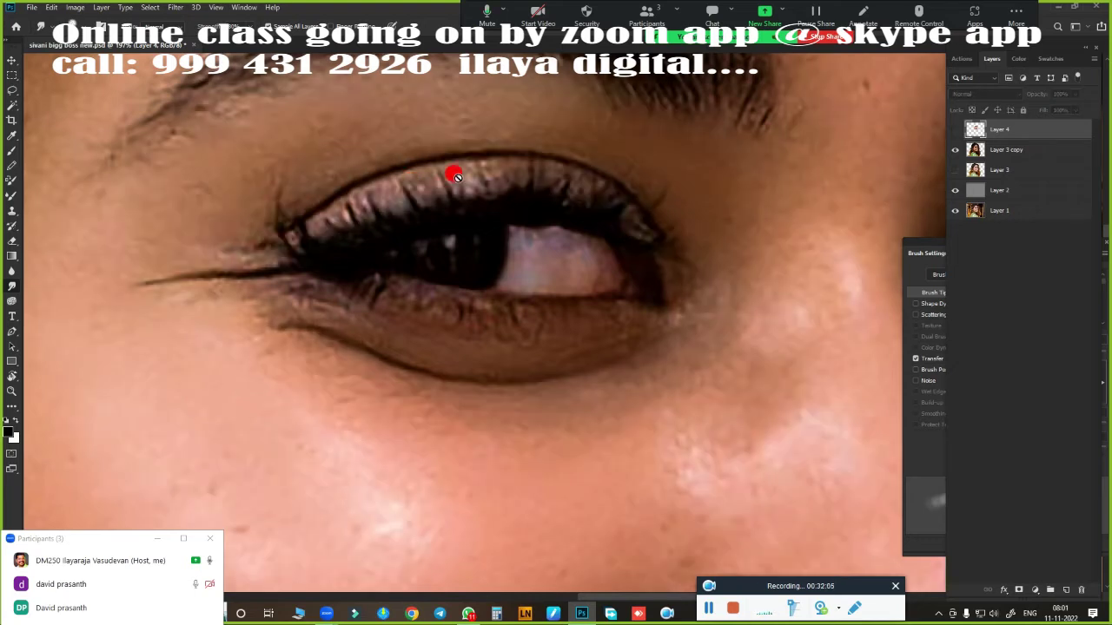
{"action": "key", "text": "ctrl+comma"}
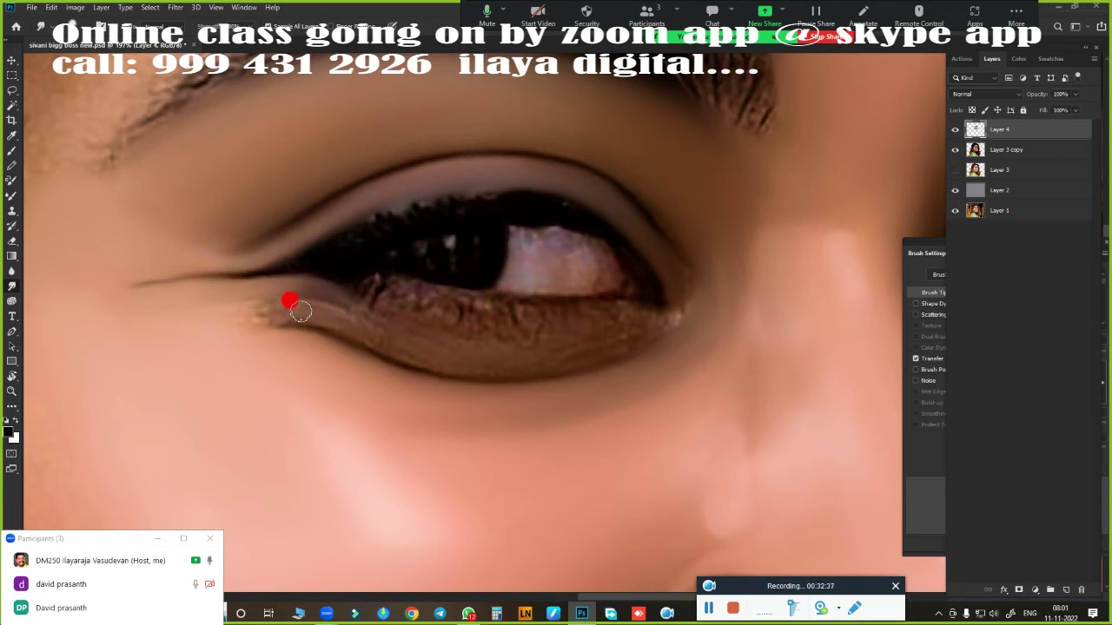
{"action": "left_click_drag", "start_coordinate": [223, 303], "coordinate": [469, 354]}
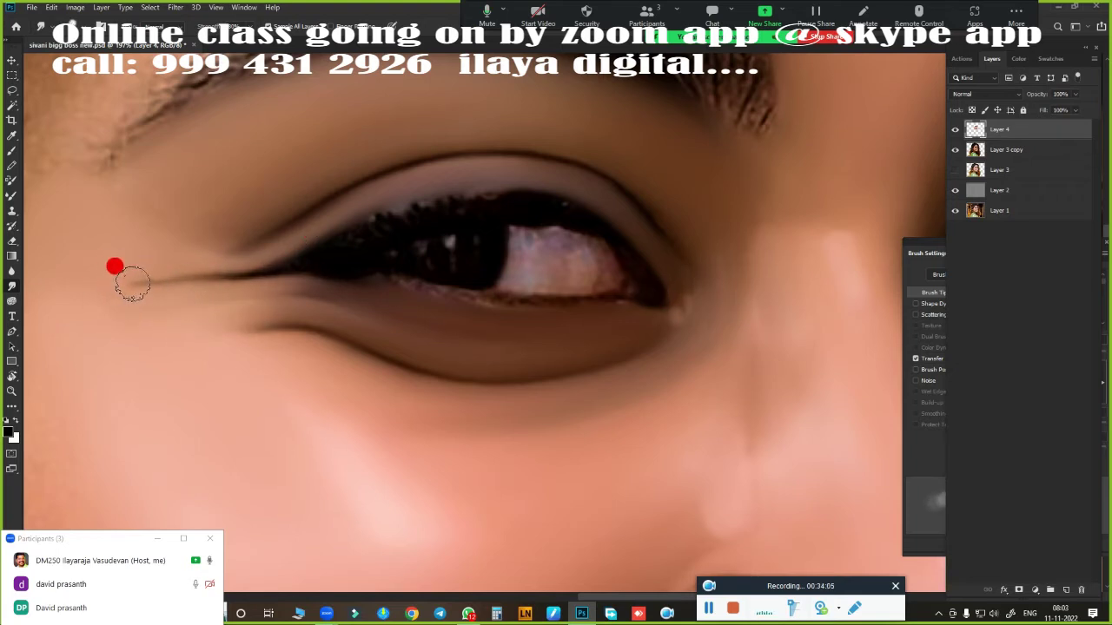
{"action": "scroll", "coordinate": [130, 283], "scroll_direction": "down", "scroll_amount": 5}
{"action": "scroll", "coordinate": [524, 278], "scroll_direction": "up", "scroll_amount": 3}
{"action": "scroll", "coordinate": [615, 324], "scroll_direction": "up", "scroll_amount": 2}
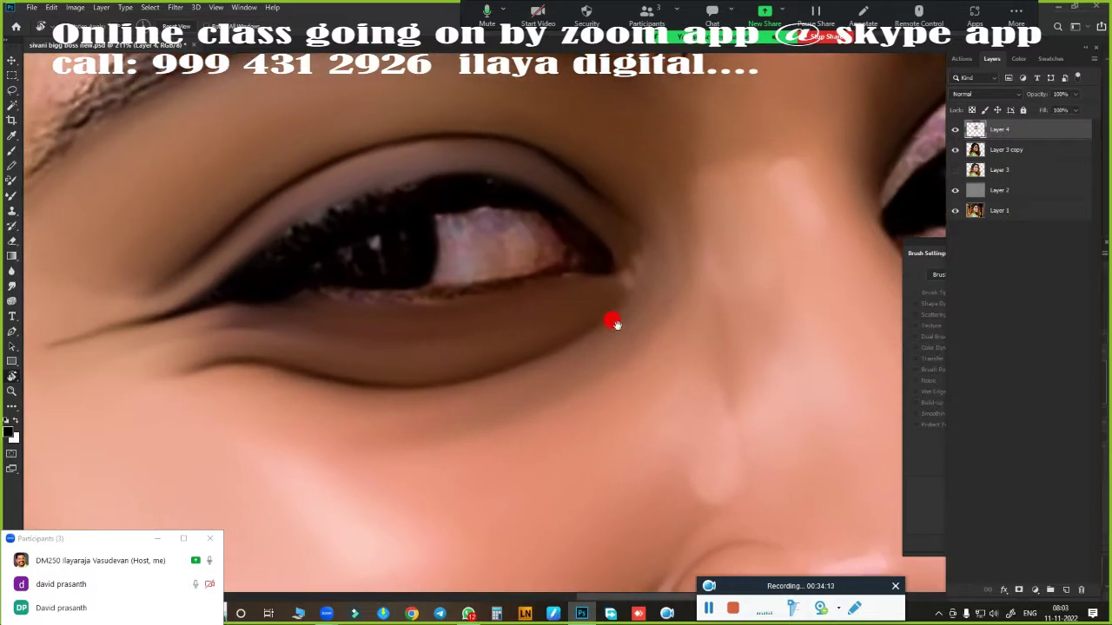
{"action": "left_click_drag", "start_coordinate": [615, 324], "coordinate": [620, 334]}
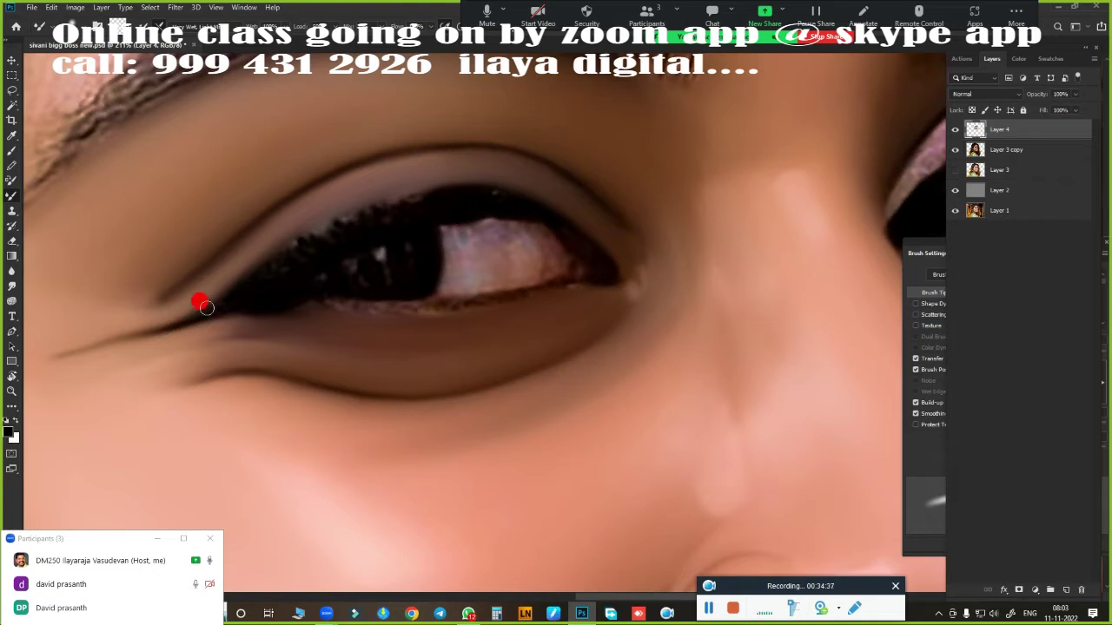
{"action": "scroll", "coordinate": [362, 270], "scroll_direction": "down", "scroll_amount": 3}
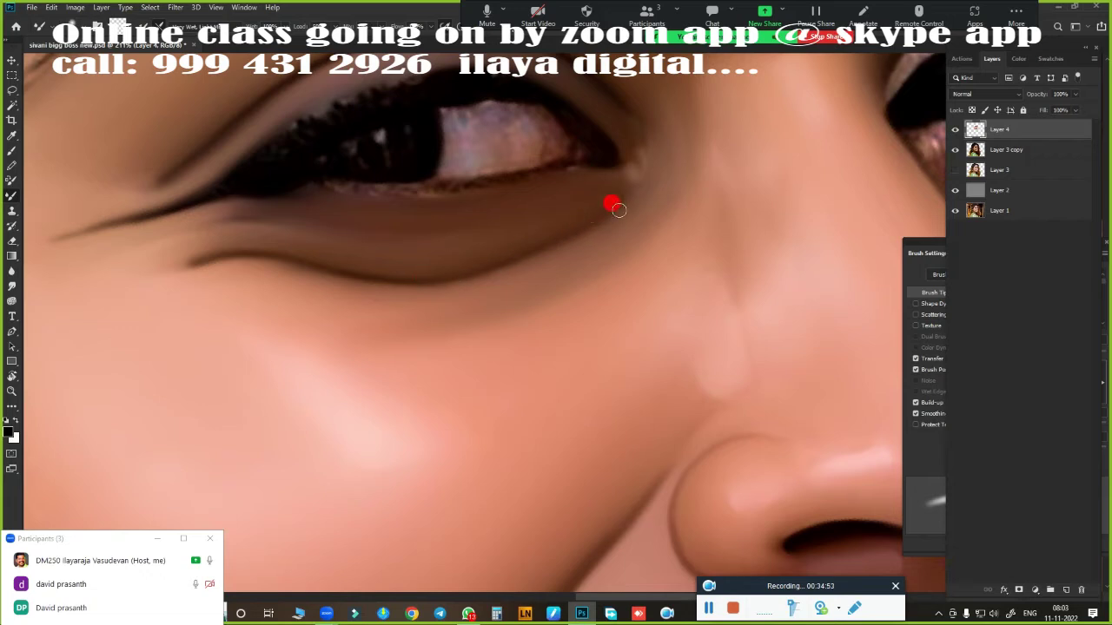
{"action": "scroll", "coordinate": [695, 205], "scroll_direction": "down", "scroll_amount": 5}
{"action": "scroll", "coordinate": [509, 305], "scroll_direction": "up", "scroll_amount": 5}
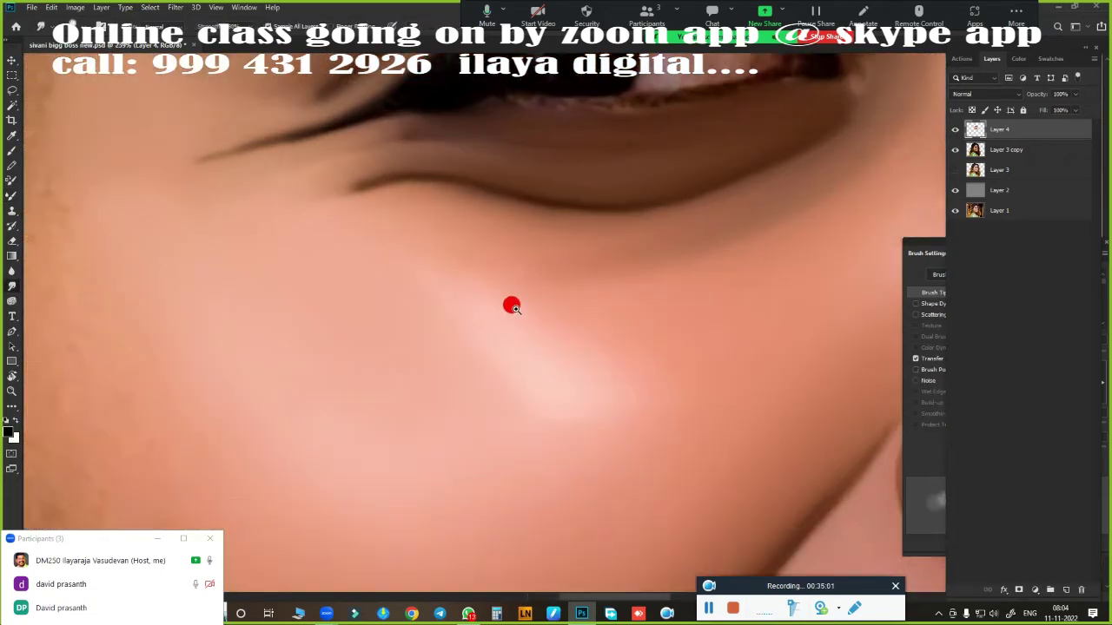
{"action": "scroll", "coordinate": [322, 290], "scroll_direction": "up", "scroll_amount": 3}
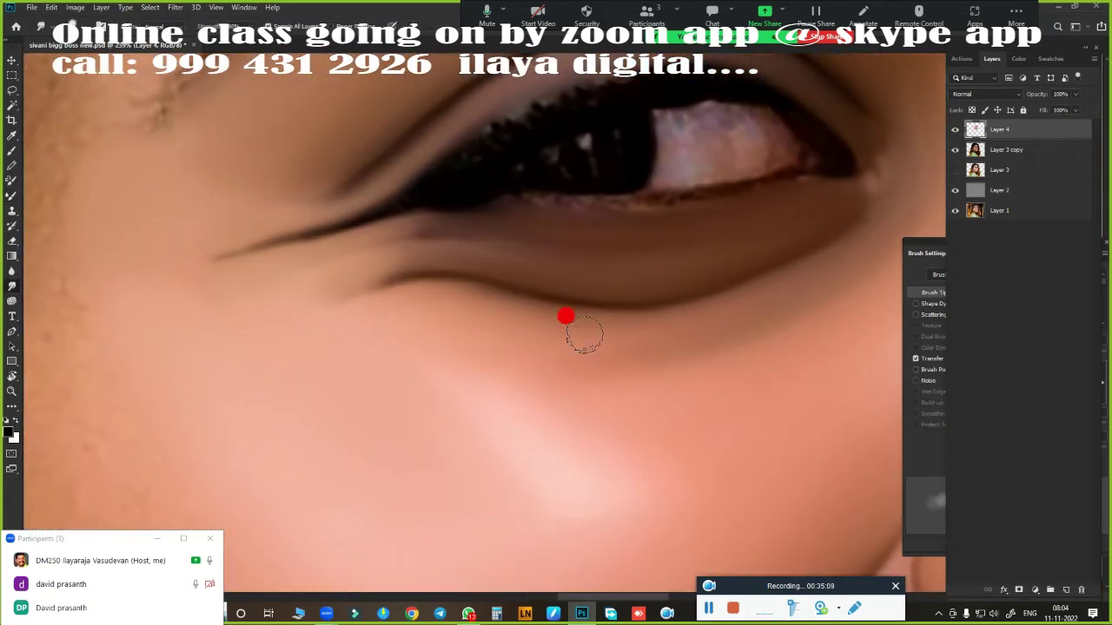
{"action": "scroll", "coordinate": [566, 315], "scroll_direction": "right", "scroll_amount": 5}
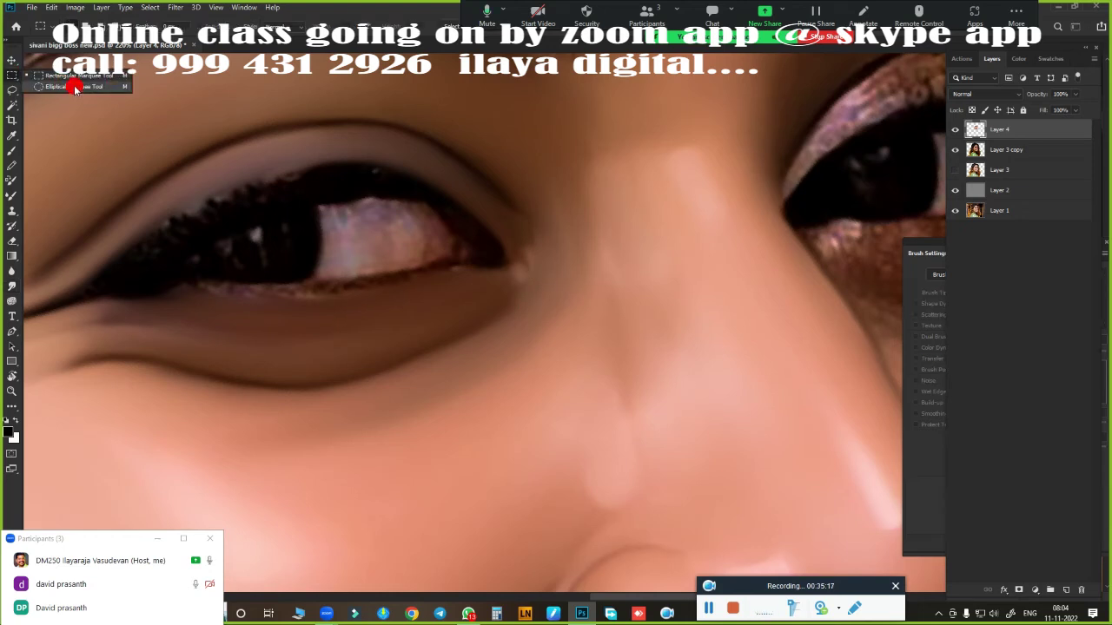
Step: Select a round marquee around the iris and brush it solid black inside the selection
{"action": "scroll", "coordinate": [446, 262], "scroll_direction": "up", "scroll_amount": 2}
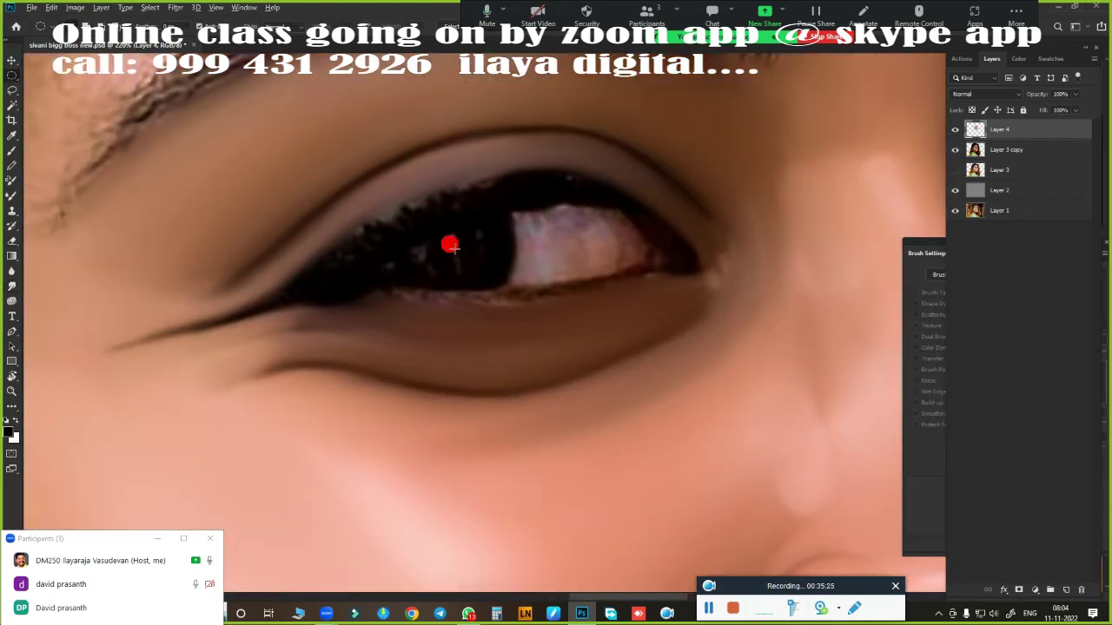
{"action": "left_click_drag", "start_coordinate": [450, 246], "coordinate": [521, 342]}
{"action": "key", "text": "b"}
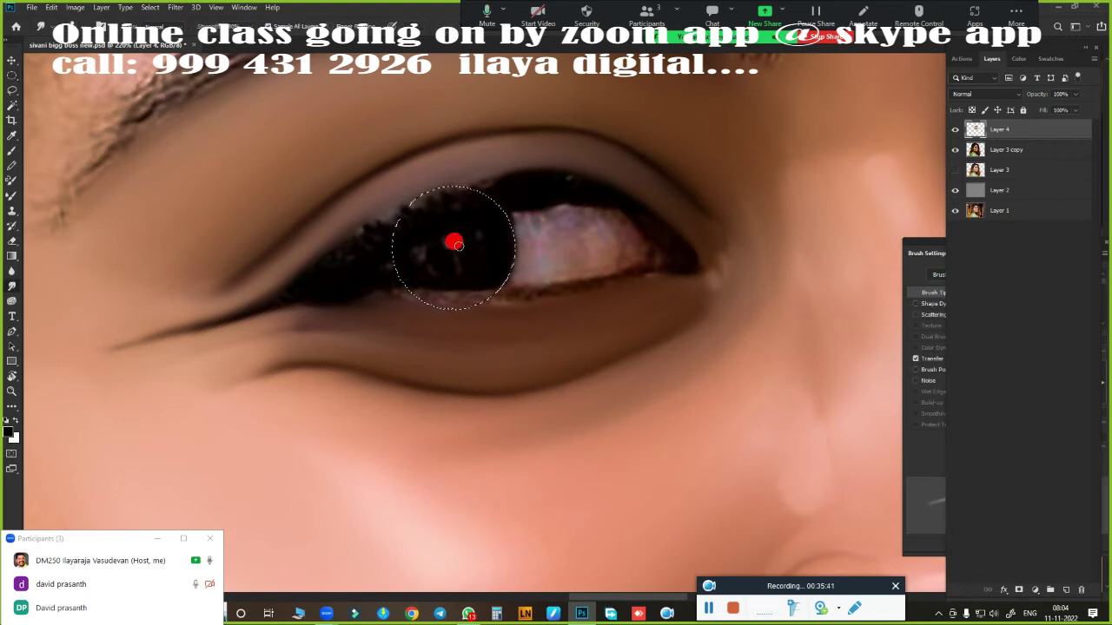
{"action": "left_click_drag", "start_coordinate": [459, 245], "coordinate": [407, 258]}
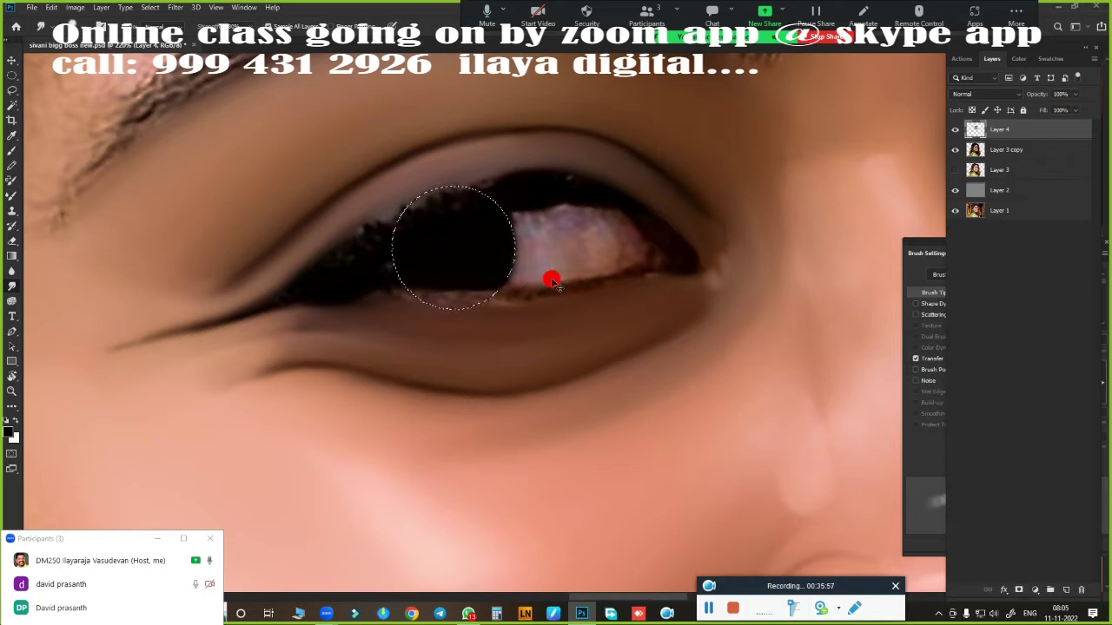
{"action": "mouse_move", "coordinate": [552, 279]}
{"action": "left_mouse_down"}
{"action": "mouse_move", "coordinate": [472, 228]}
{"action": "mouse_move", "coordinate": [534, 259]}
{"action": "left_mouse_up"}
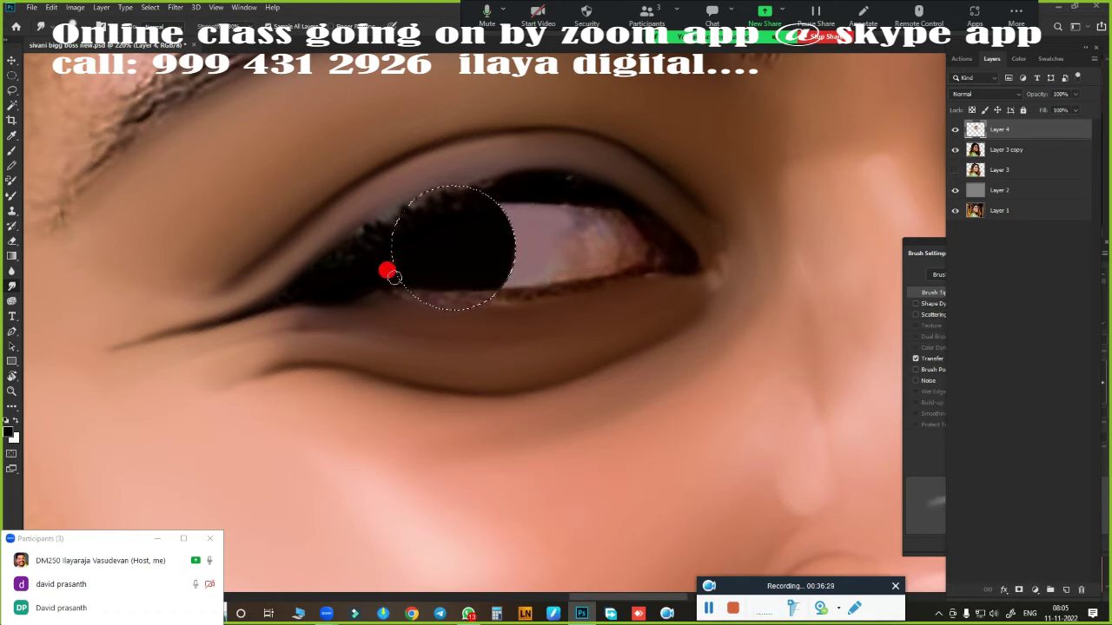
{"action": "scroll", "coordinate": [426, 284], "scroll_direction": "up", "scroll_amount": 3}
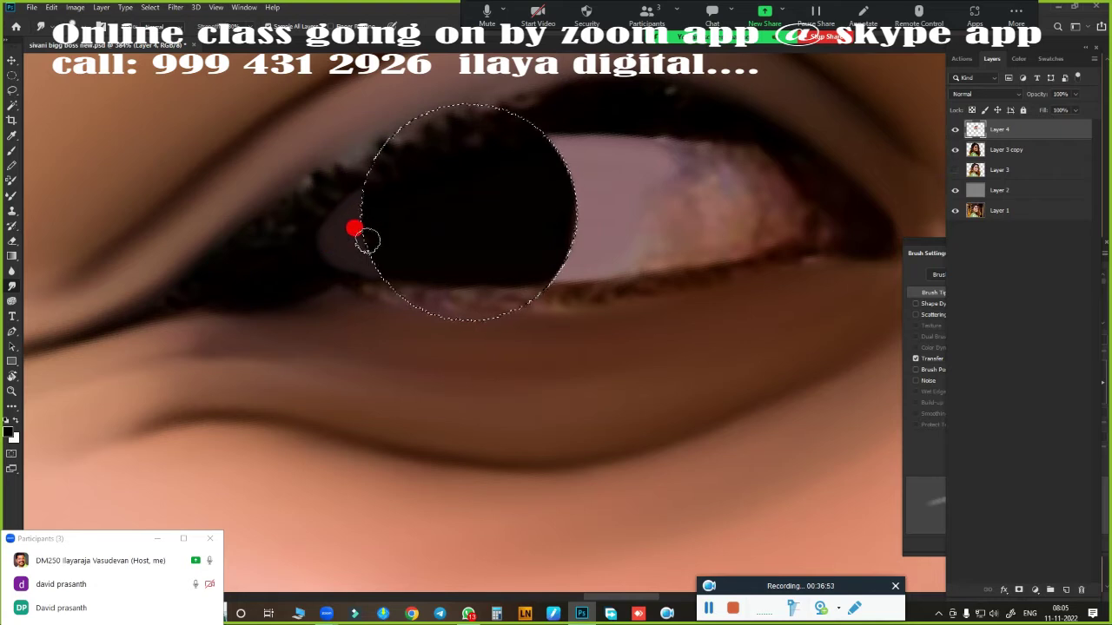
{"action": "scroll", "coordinate": [663, 295], "scroll_direction": "down", "scroll_amount": 5}
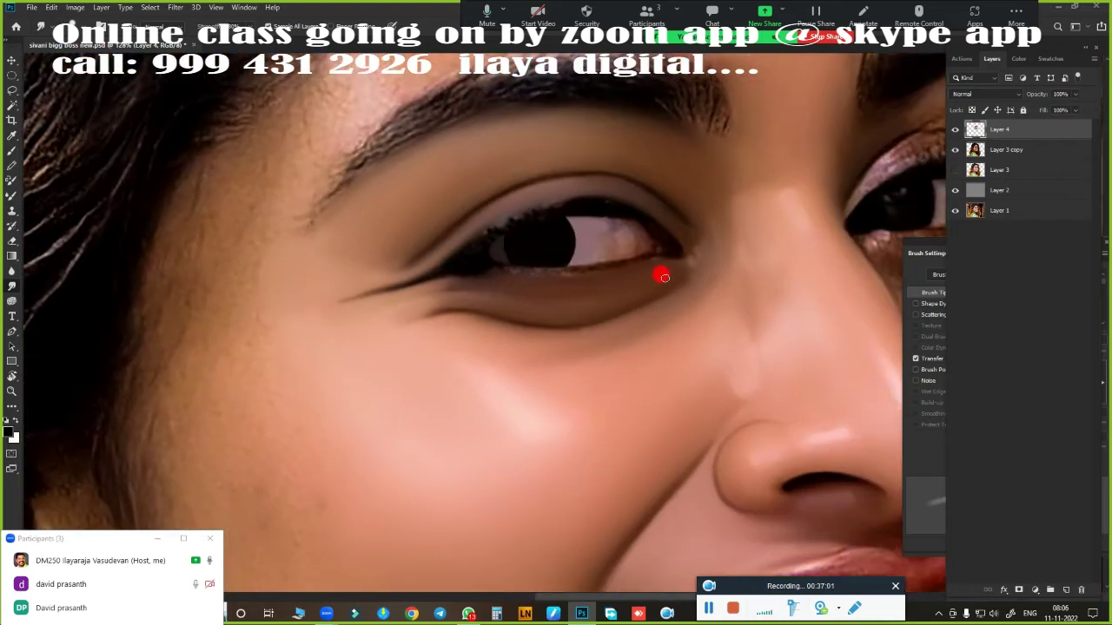
Step: Hide Layer 4's retouching and add a new empty layer on top
{"action": "left_click", "coordinate": [955, 129]}
{"action": "left_click", "coordinate": [955, 130]}
{"action": "left_click", "coordinate": [1063, 588]}
{"action": "scroll", "coordinate": [596, 231], "scroll_direction": "up", "scroll_amount": 3}
{"action": "scroll", "coordinate": [522, 281], "scroll_direction": "up", "scroll_amount": 2}
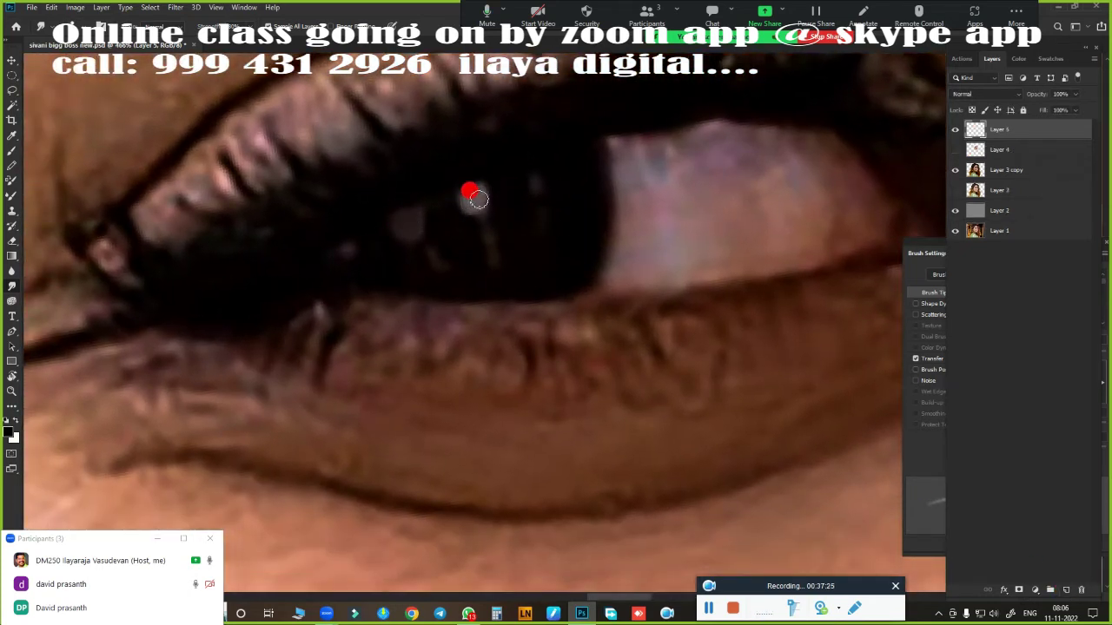
{"action": "scroll", "coordinate": [720, 330], "scroll_direction": "down", "scroll_amount": 2}
{"action": "scroll", "coordinate": [720, 330], "scroll_direction": "down", "scroll_amount": 2}
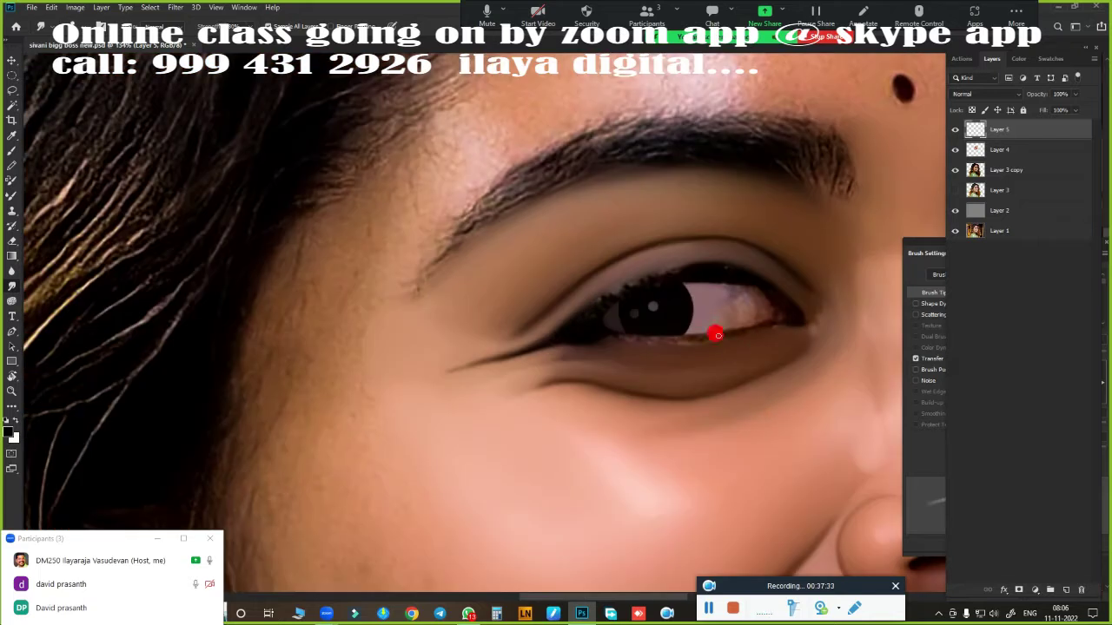
{"action": "scroll", "coordinate": [539, 248], "scroll_direction": "down", "scroll_amount": 1}
{"action": "scroll", "coordinate": [574, 278], "scroll_direction": "down", "scroll_amount": 2}
{"action": "scroll", "coordinate": [603, 314], "scroll_direction": "up", "scroll_amount": 4}
Step: Delete Layer 4 and switch to the Pen tool
{"action": "left_click", "coordinate": [991, 150]}
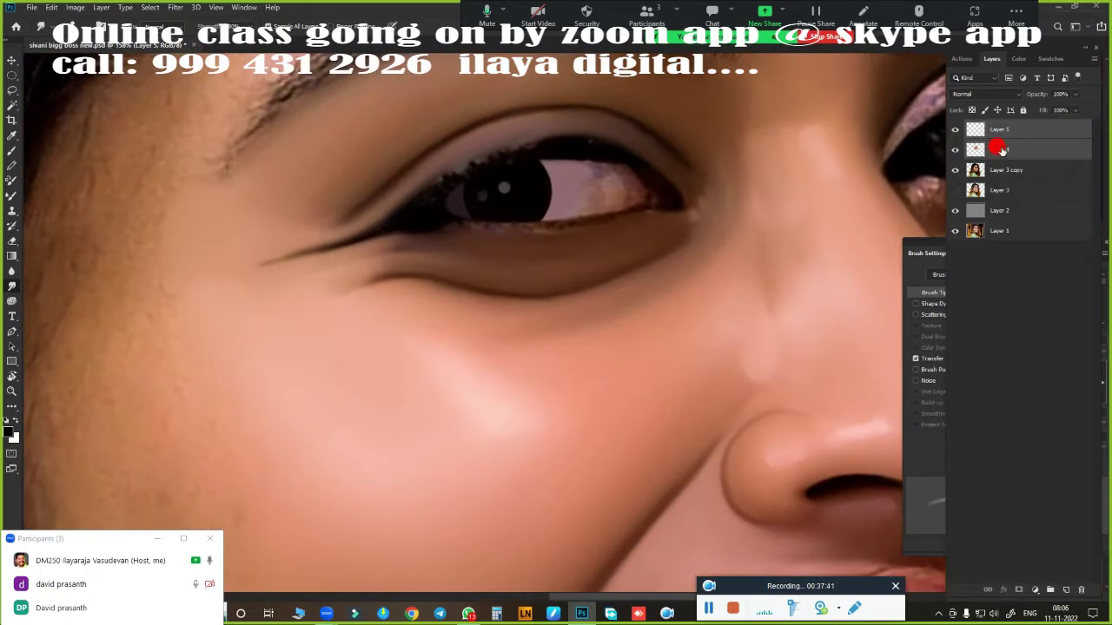
{"action": "key", "text": "Delete"}
{"action": "scroll", "coordinate": [622, 286], "scroll_direction": "up", "scroll_amount": 2}
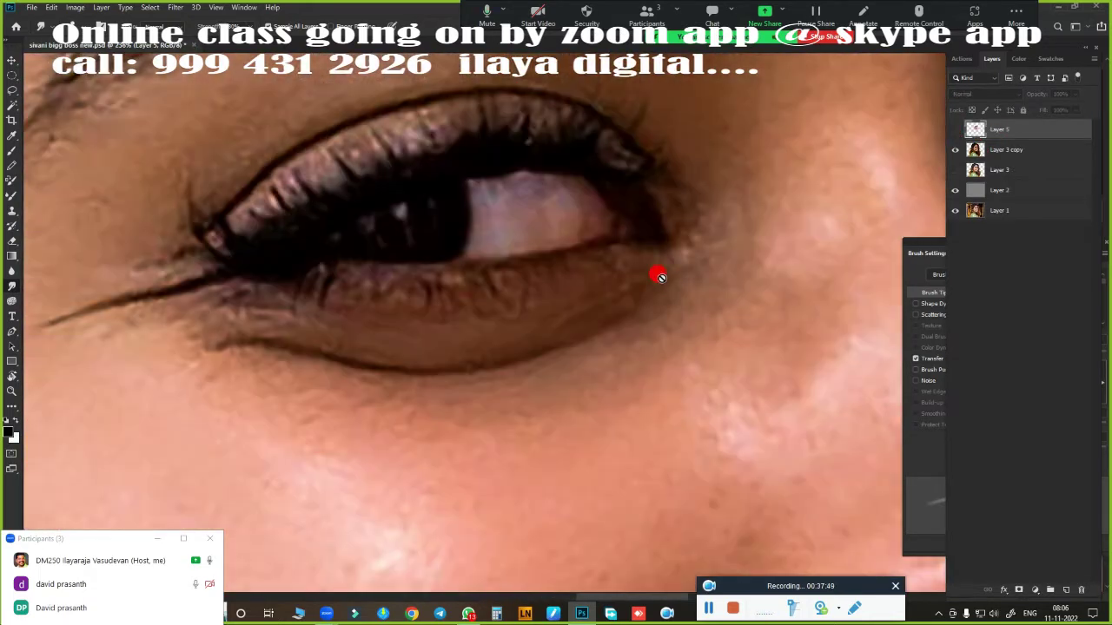
{"action": "key", "text": "p"}
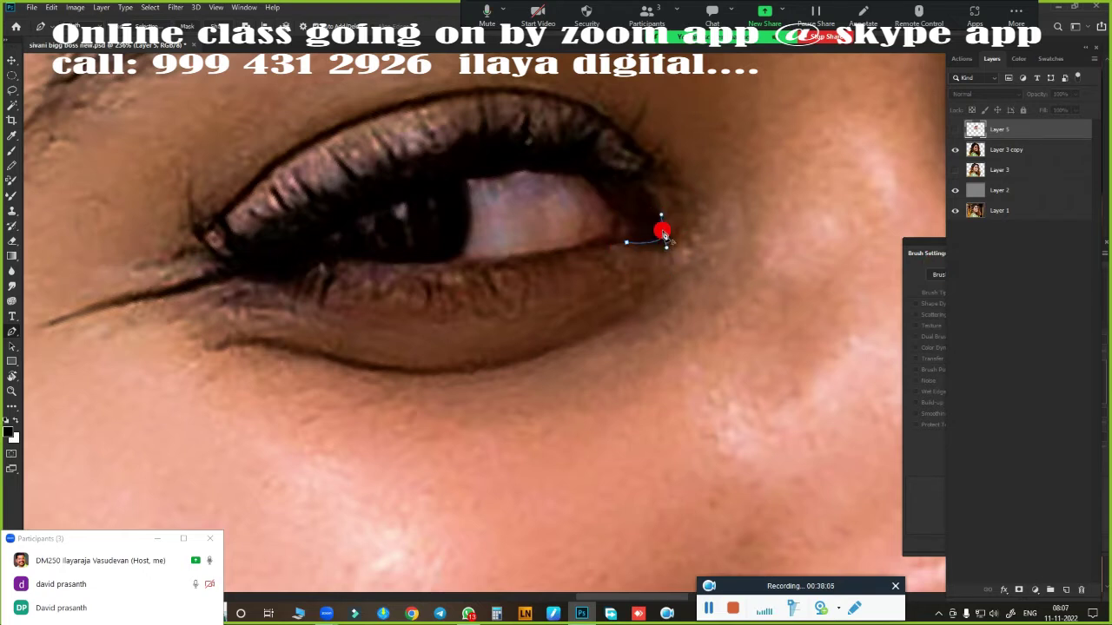
Step: Trace a closed curved path around the eye opening and convert it to a selection
{"action": "left_click_drag", "start_coordinate": [343, 193], "coordinate": [110, 281]}
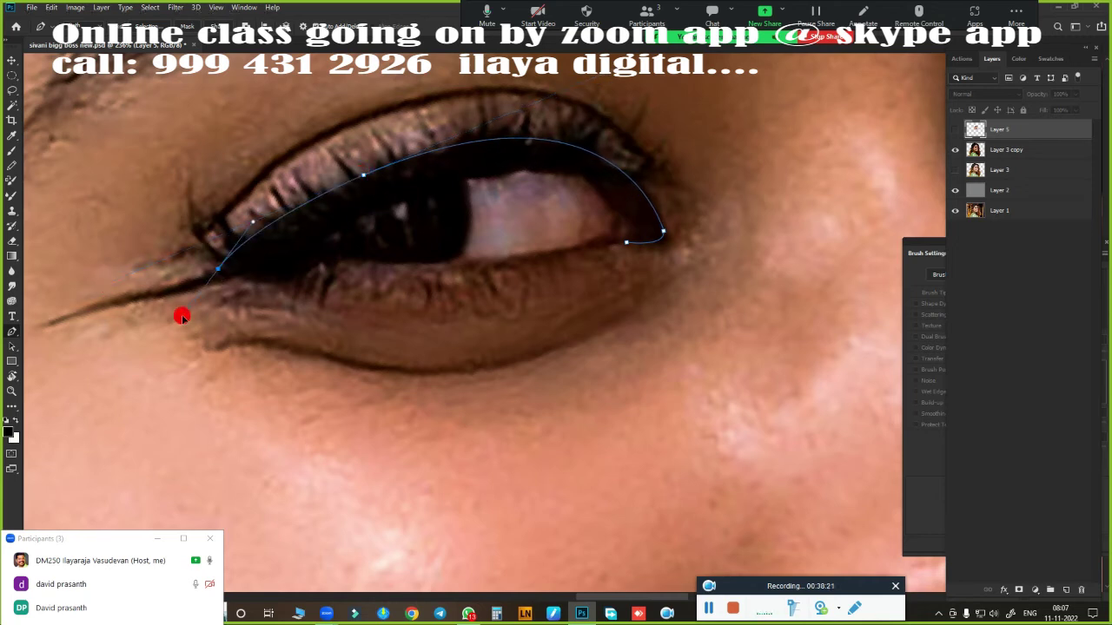
{"action": "left_click_drag", "start_coordinate": [218, 275], "coordinate": [249, 330]}
{"action": "key", "text": "ctrl+z"}
{"action": "left_click_drag", "start_coordinate": [229, 267], "coordinate": [121, 537]}
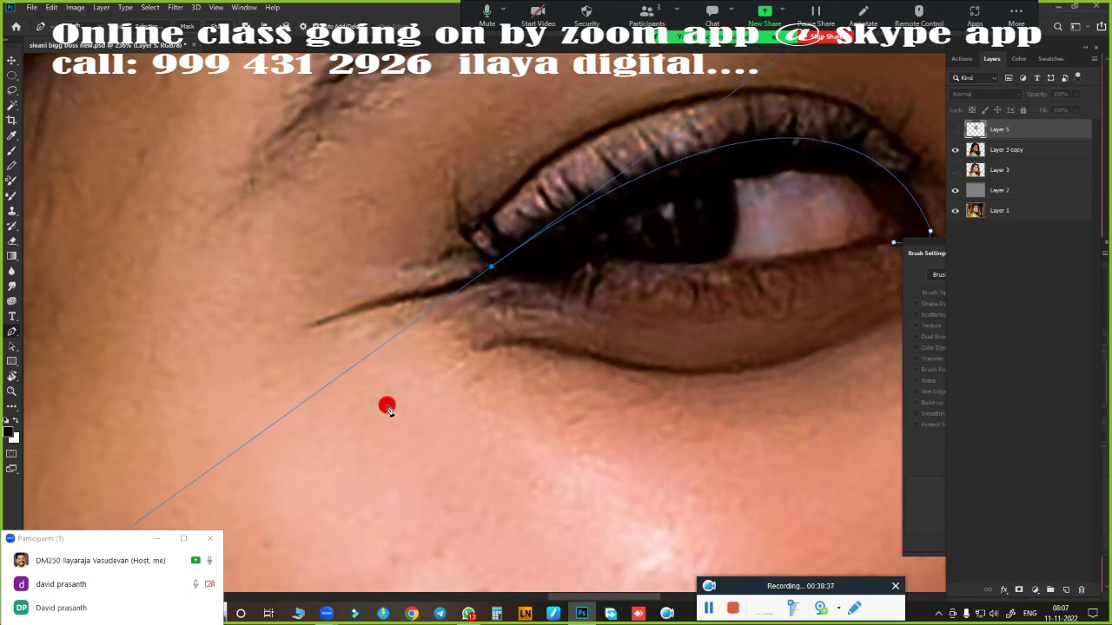
{"action": "left_click_drag", "start_coordinate": [488, 276], "coordinate": [241, 276]}
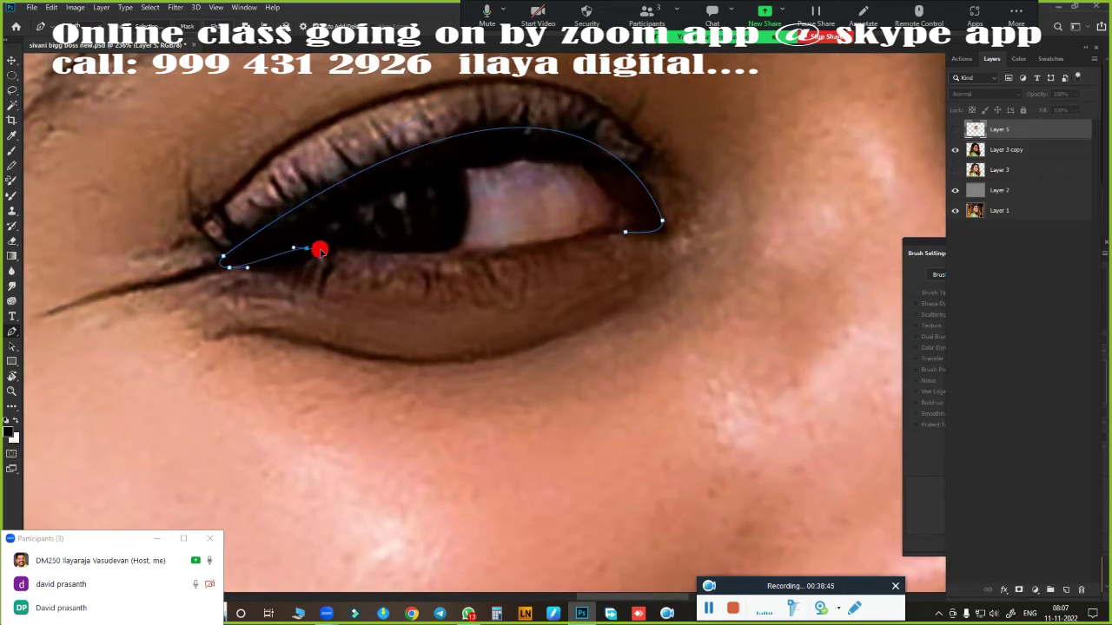
{"action": "left_click_drag", "start_coordinate": [603, 239], "coordinate": [744, 199]}
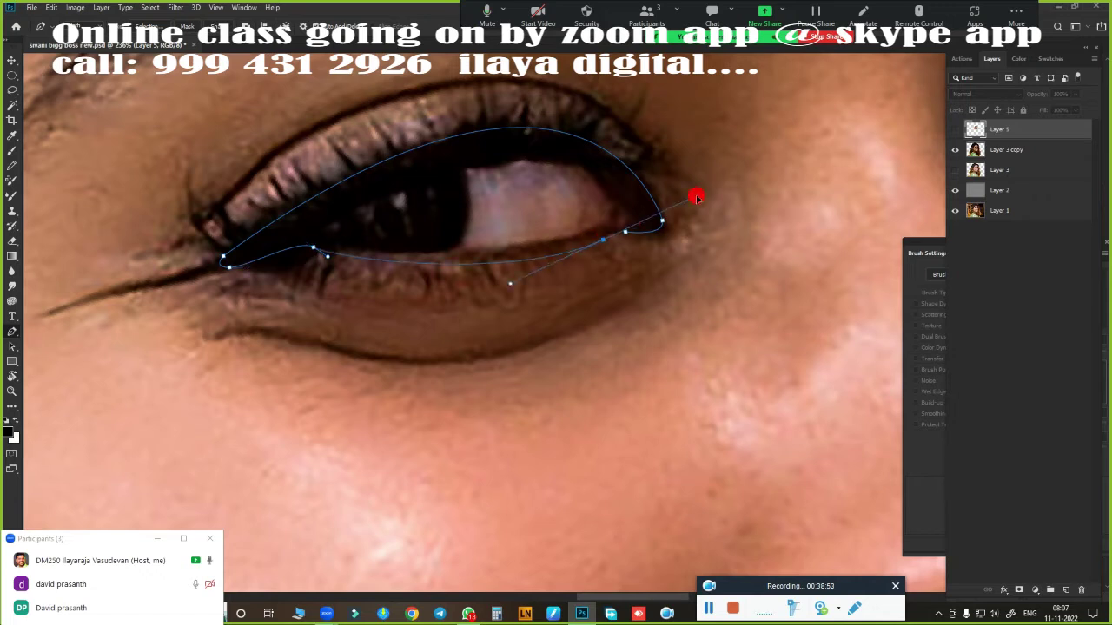
{"action": "key", "text": "ctrl+Return"}
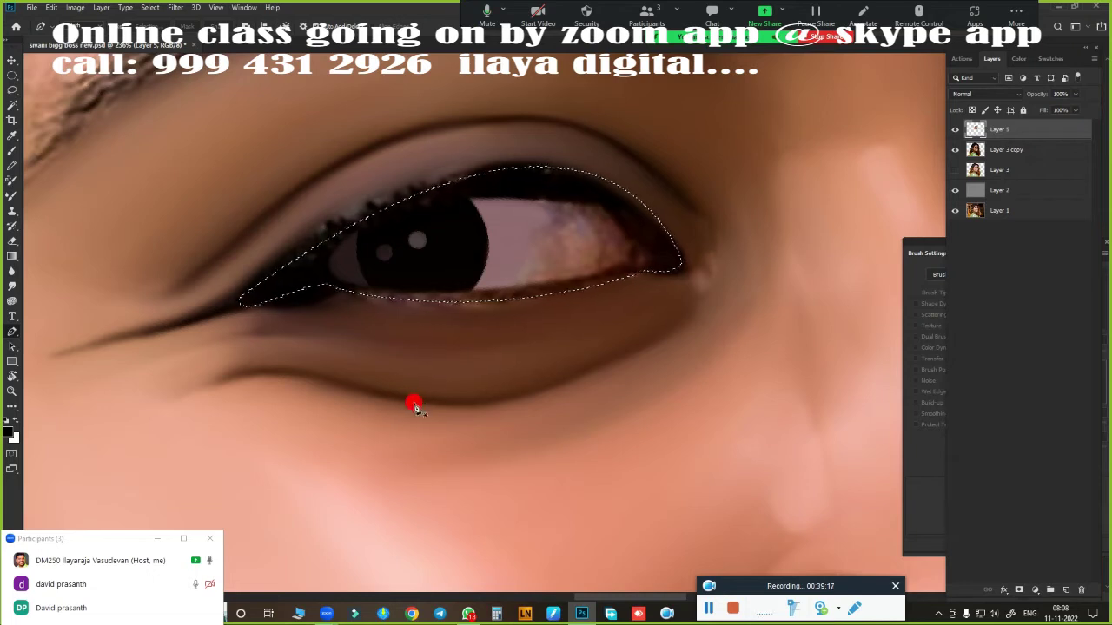
Step: Brush the upper eyelid band and lash line solid black inside the eye selection
{"action": "key", "text": "b"}
{"action": "scroll", "coordinate": [478, 282], "scroll_direction": "up", "scroll_amount": 3}
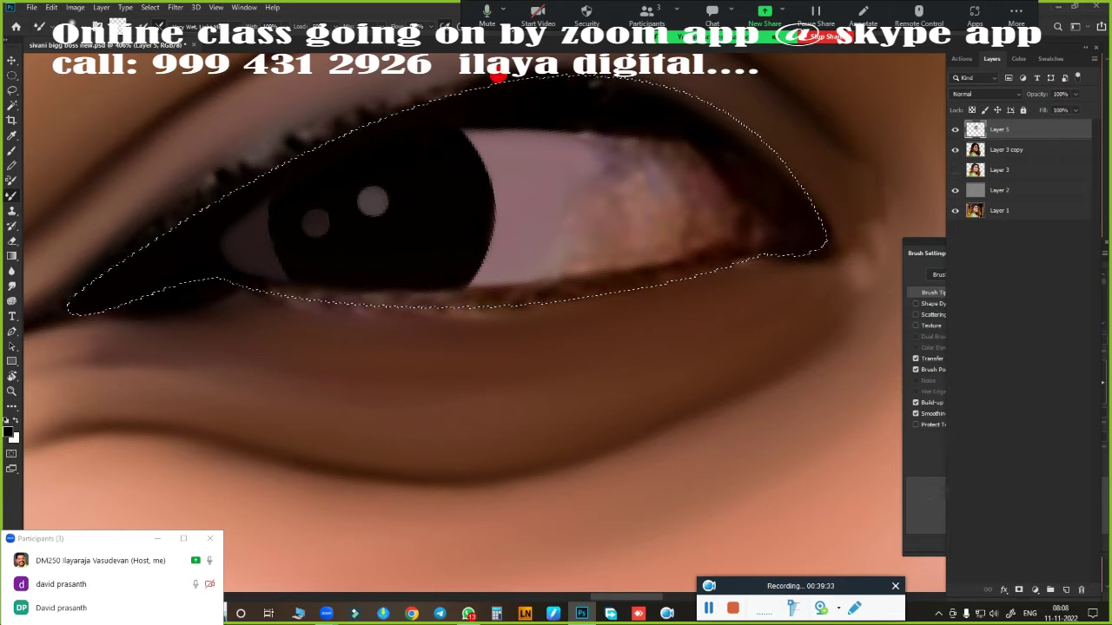
{"action": "mouse_move", "coordinate": [377, 140]}
{"action": "left_mouse_down"}
{"action": "mouse_move", "coordinate": [757, 148]}
{"action": "mouse_move", "coordinate": [788, 233]}
{"action": "mouse_move", "coordinate": [675, 253]}
{"action": "mouse_move", "coordinate": [201, 257]}
{"action": "mouse_move", "coordinate": [489, 298]}
{"action": "mouse_move", "coordinate": [597, 296]}
{"action": "mouse_move", "coordinate": [270, 273]}
{"action": "mouse_move", "coordinate": [379, 292]}
{"action": "mouse_move", "coordinate": [581, 280]}
{"action": "mouse_move", "coordinate": [505, 304]}
{"action": "mouse_move", "coordinate": [727, 255]}
{"action": "mouse_move", "coordinate": [365, 298]}
{"action": "mouse_move", "coordinate": [444, 104]}
{"action": "mouse_move", "coordinate": [848, 263]}
{"action": "left_mouse_up"}
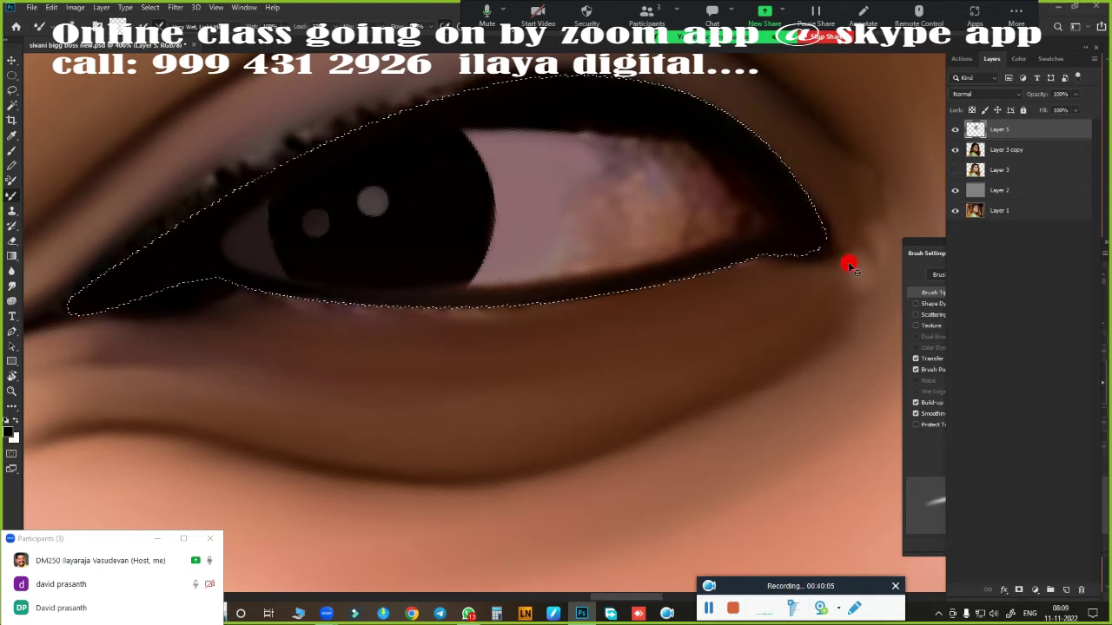
{"action": "scroll", "coordinate": [487, 340], "scroll_direction": "down", "scroll_amount": 3}
{"action": "mouse_move", "coordinate": [289, 318]}
{"action": "left_mouse_down"}
{"action": "mouse_move", "coordinate": [251, 290]}
{"action": "mouse_move", "coordinate": [392, 211]}
{"action": "mouse_move", "coordinate": [513, 165]}
{"action": "mouse_move", "coordinate": [168, 332]}
{"action": "mouse_move", "coordinate": [429, 191]}
{"action": "mouse_move", "coordinate": [596, 164]}
{"action": "mouse_move", "coordinate": [600, 150]}
{"action": "mouse_move", "coordinate": [779, 241]}
{"action": "mouse_move", "coordinate": [749, 275]}
{"action": "mouse_move", "coordinate": [751, 297]}
{"action": "mouse_move", "coordinate": [362, 375]}
{"action": "left_mouse_up"}
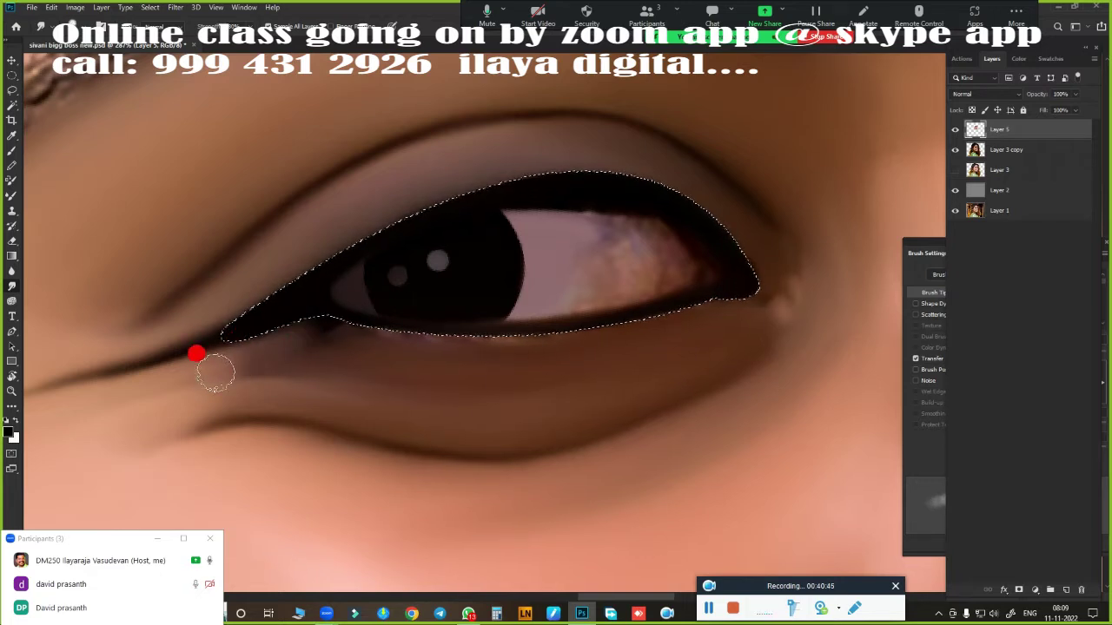
Step: Repaint the lower lid edge, deselect, and zoom in to inspect the eye
{"action": "left_click_drag", "start_coordinate": [214, 374], "coordinate": [361, 334]}
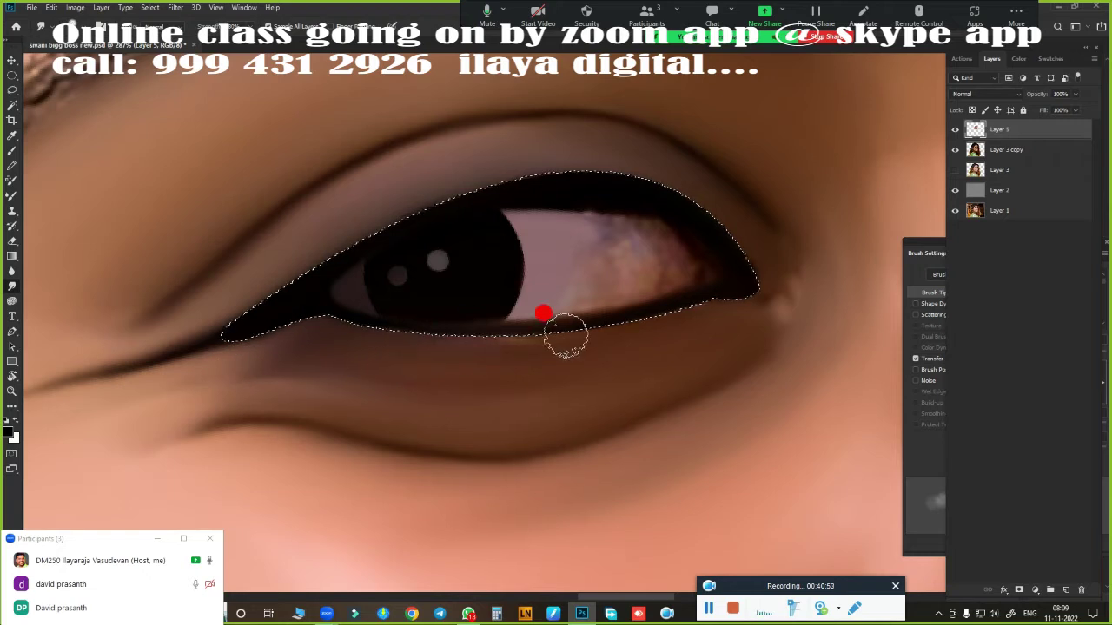
{"action": "key", "text": "ctrl+d"}
{"action": "scroll", "coordinate": [643, 338], "scroll_direction": "down", "scroll_amount": 5}
{"action": "scroll", "coordinate": [565, 286], "scroll_direction": "up", "scroll_amount": 3}
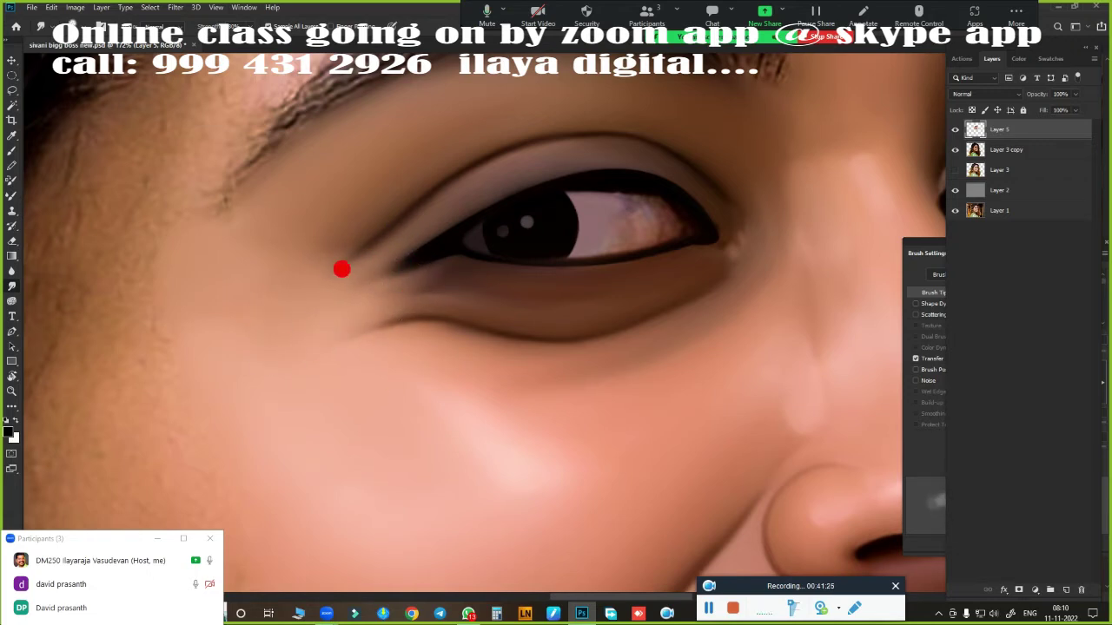
{"action": "scroll", "coordinate": [393, 298], "scroll_direction": "down", "scroll_amount": 5}
{"action": "scroll", "coordinate": [459, 312], "scroll_direction": "up", "scroll_amount": 4}
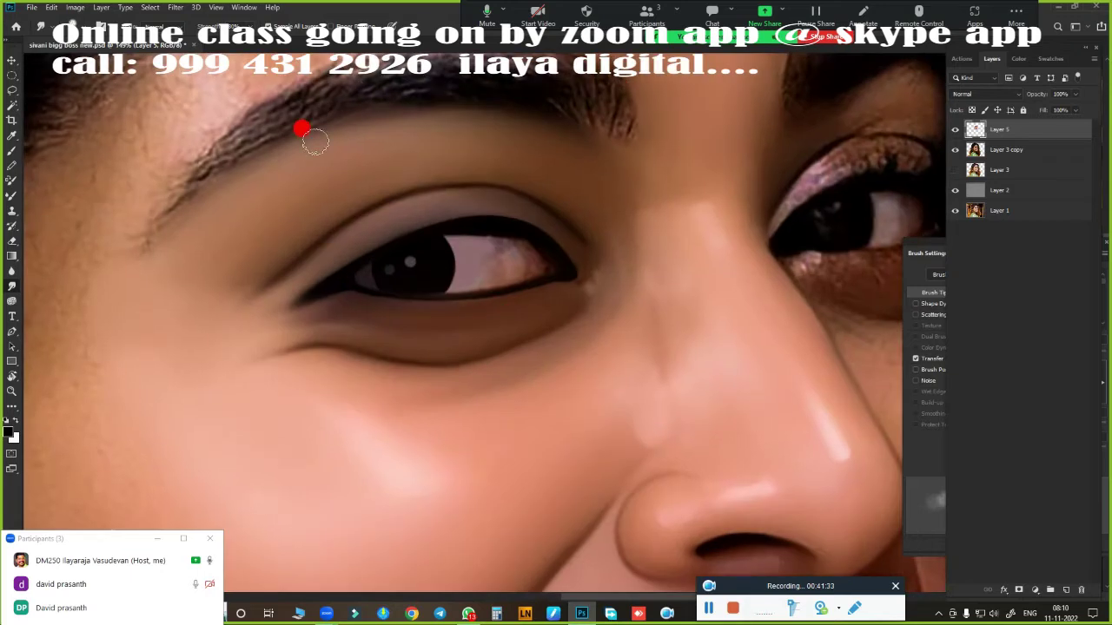
{"action": "scroll", "coordinate": [543, 328], "scroll_direction": "down", "scroll_amount": 5}
{"action": "scroll", "coordinate": [513, 331], "scroll_direction": "up", "scroll_amount": 6}
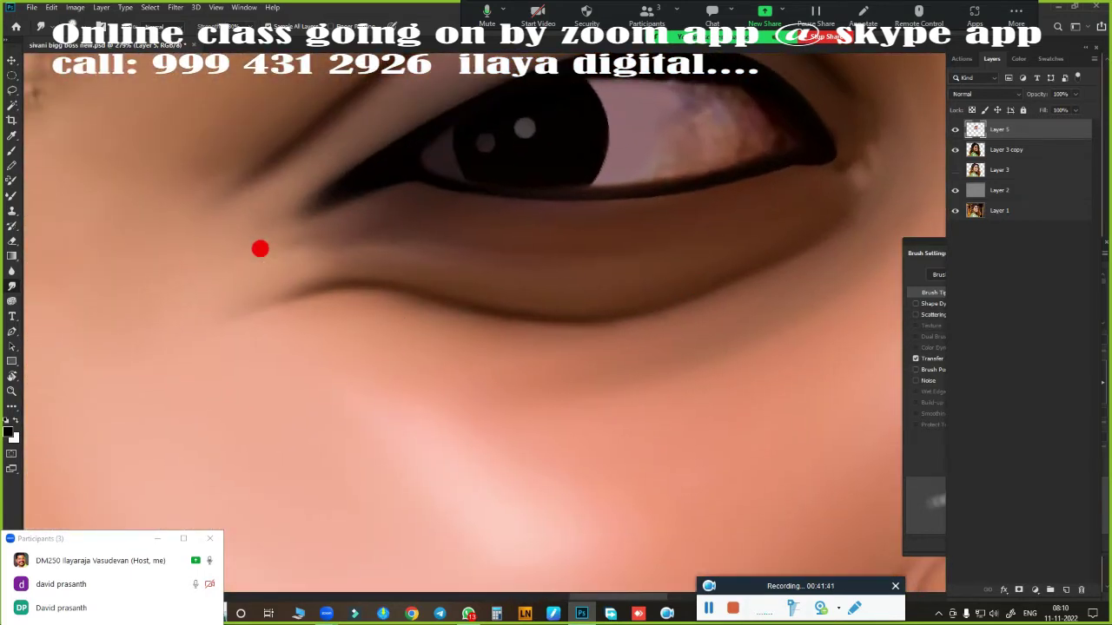
{"action": "scroll", "coordinate": [534, 392], "scroll_direction": "down", "scroll_amount": 5}
{"action": "scroll", "coordinate": [565, 395], "scroll_direction": "up", "scroll_amount": 4}
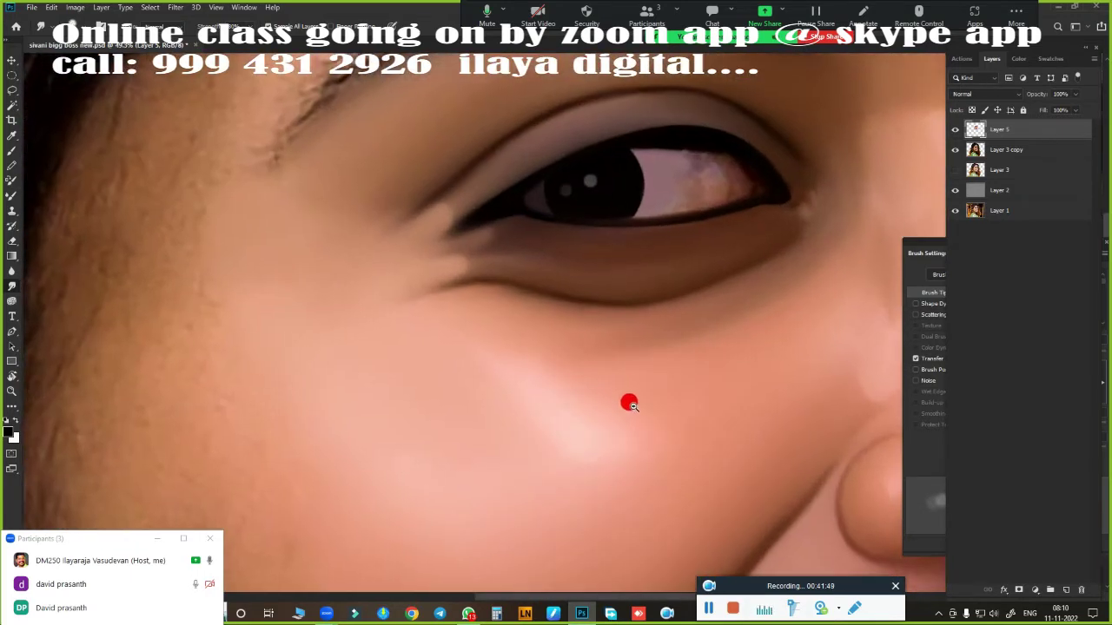
{"action": "scroll", "coordinate": [478, 232], "scroll_direction": "down", "scroll_amount": 5}
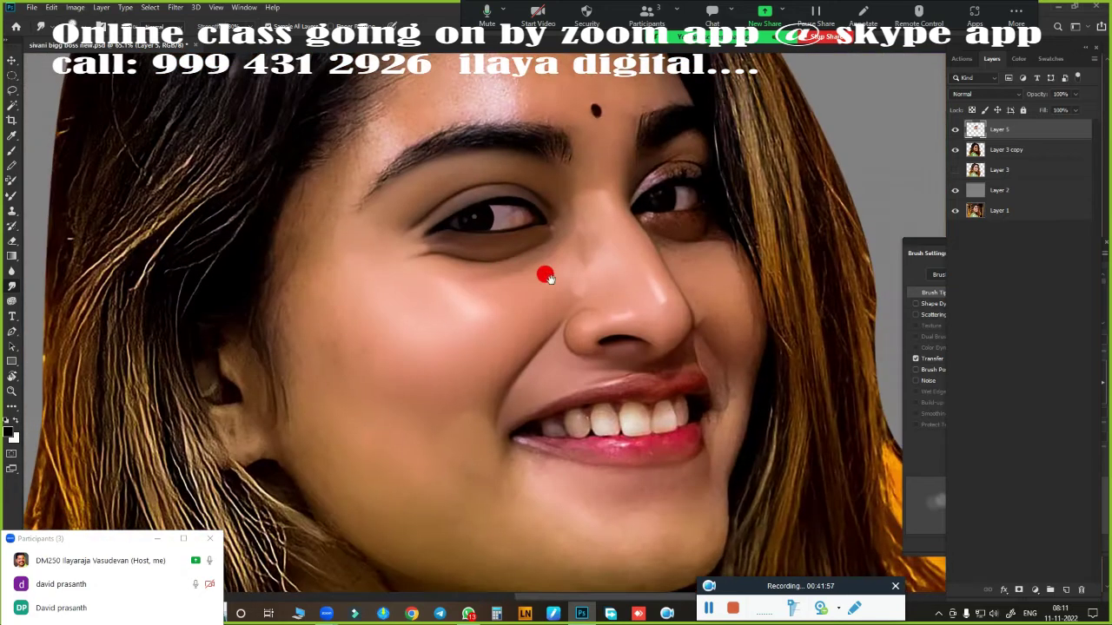
{"action": "scroll", "coordinate": [544, 272], "scroll_direction": "up", "scroll_amount": 5}
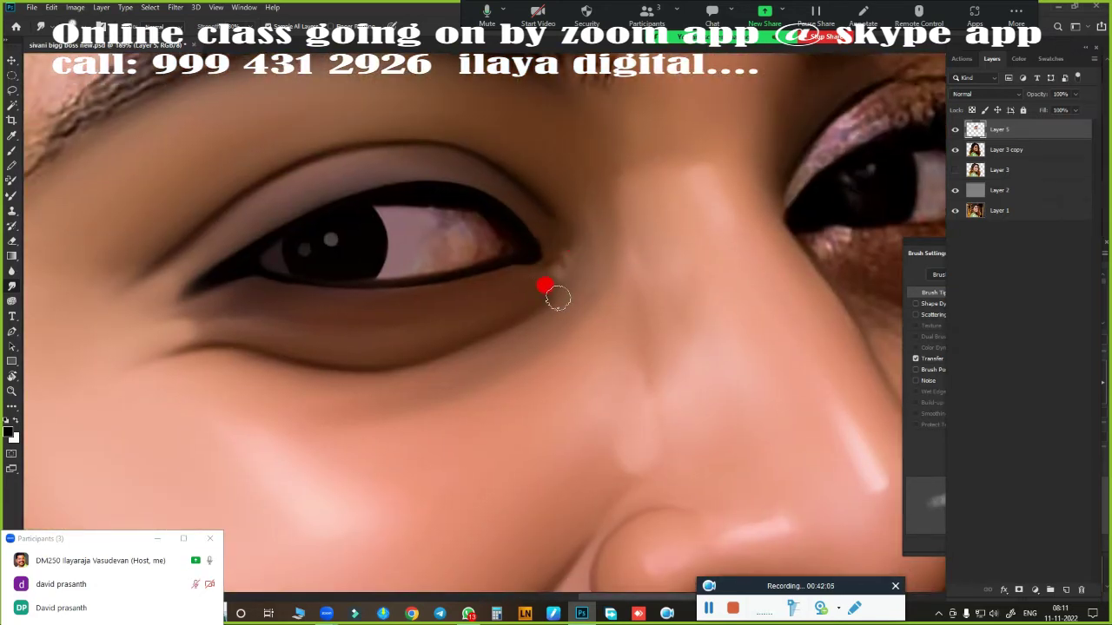
{"action": "scroll", "coordinate": [509, 278], "scroll_direction": "down", "scroll_amount": 5}
{"action": "scroll", "coordinate": [517, 249], "scroll_direction": "up", "scroll_amount": 5}
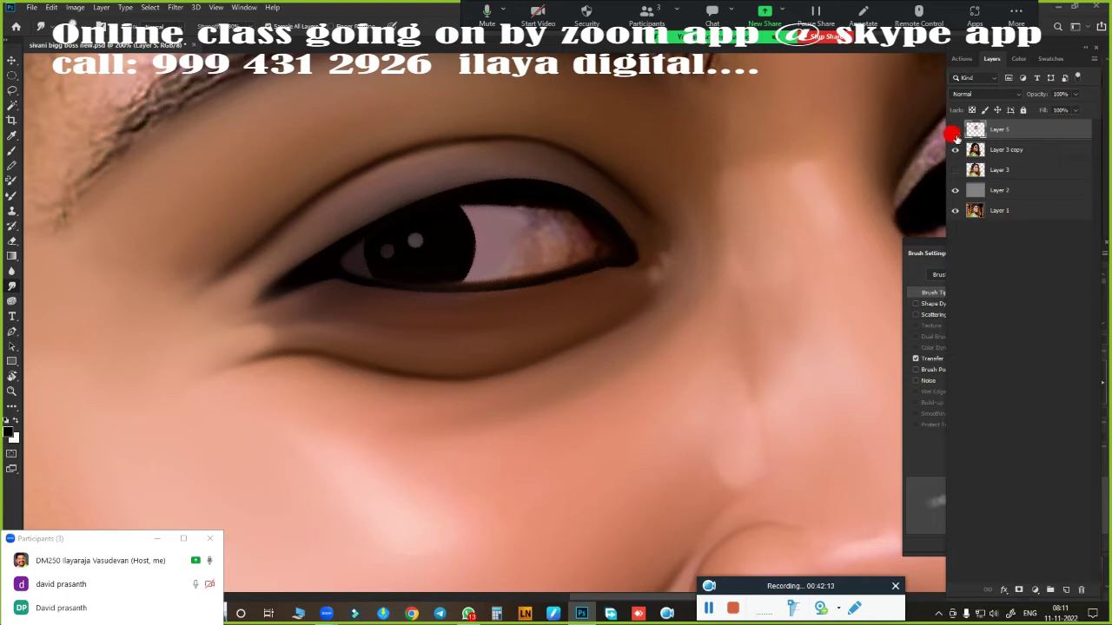
{"action": "scroll", "coordinate": [533, 255], "scroll_direction": "up", "scroll_amount": 3}
{"action": "scroll", "coordinate": [596, 355], "scroll_direction": "up", "scroll_amount": 2}
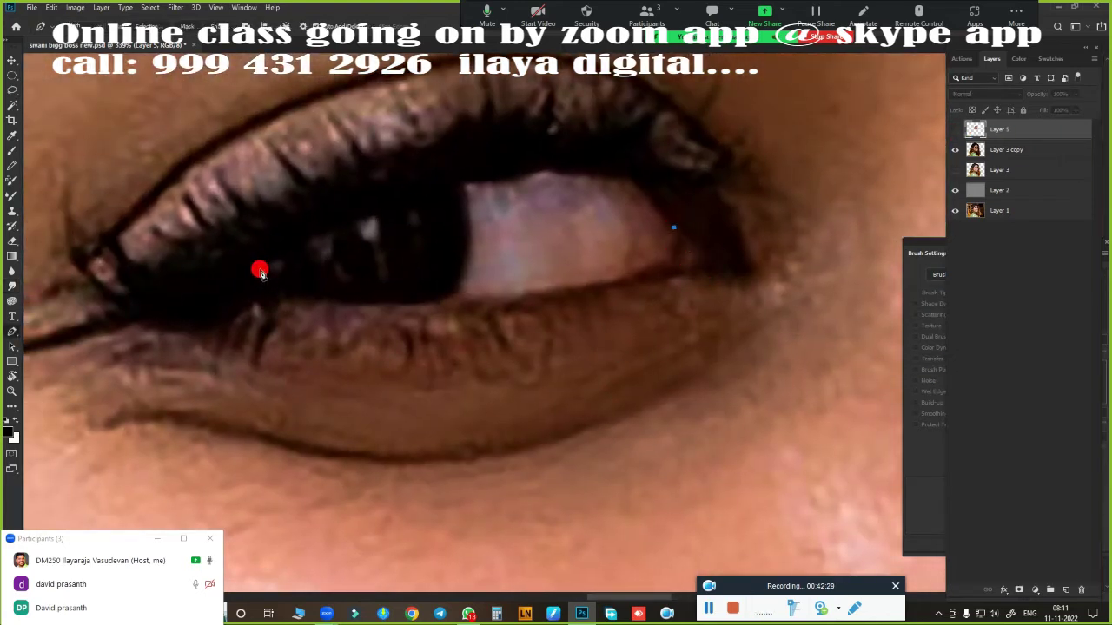
Step: Select the eye white with a Pen path and brush it an even pink on visible Layer 5
{"action": "mouse_move", "coordinate": [450, 183]}
{"action": "left_mouse_down"}
{"action": "mouse_move", "coordinate": [262, 237]}
{"action": "mouse_move", "coordinate": [249, 291]}
{"action": "mouse_move", "coordinate": [221, 320]}
{"action": "left_mouse_up"}
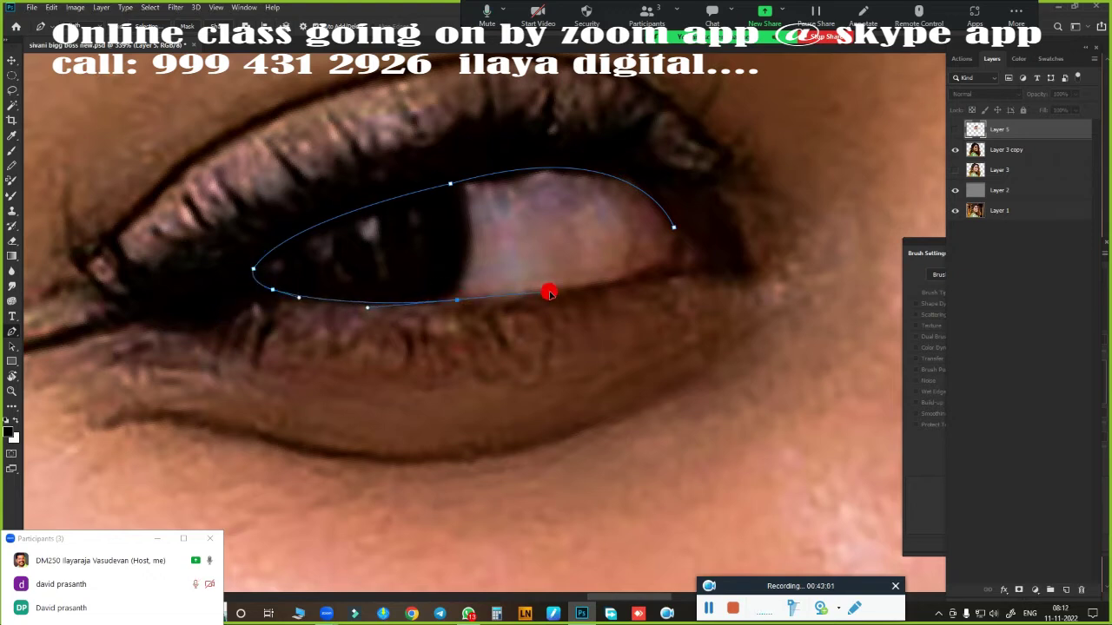
{"action": "key", "text": "ctrl+Return"}
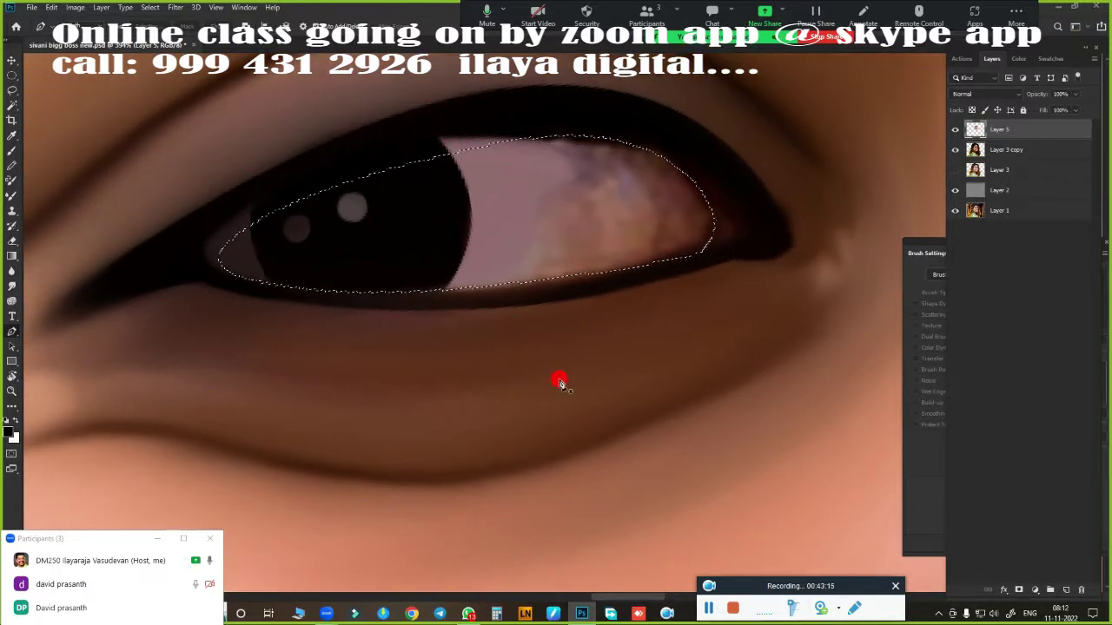
{"action": "key", "text": "b"}
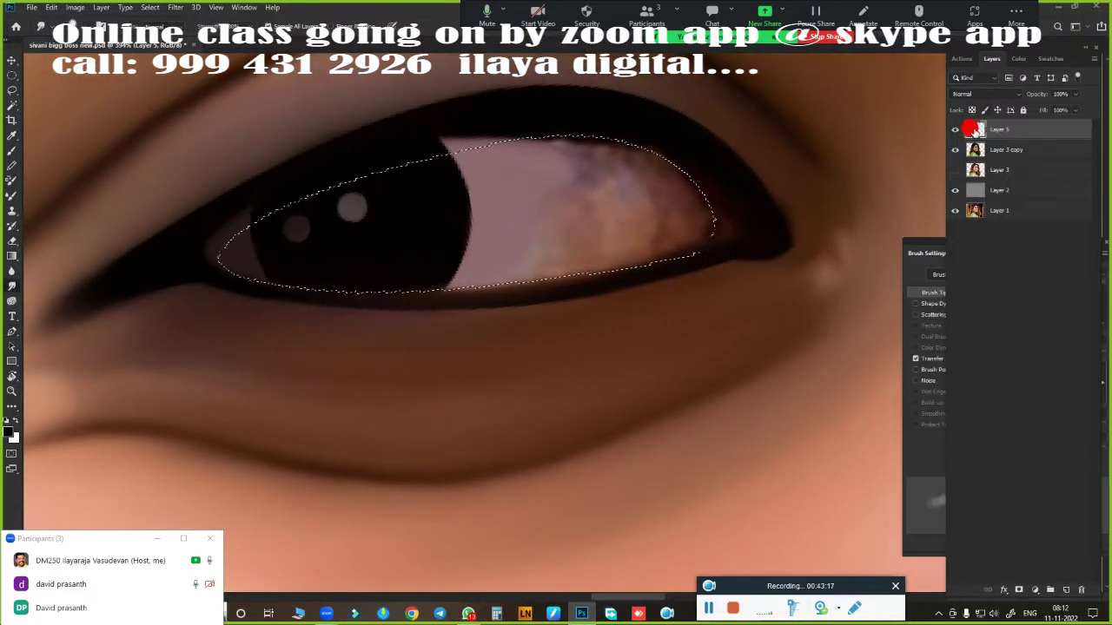
{"action": "left_click", "coordinate": [955, 128]}
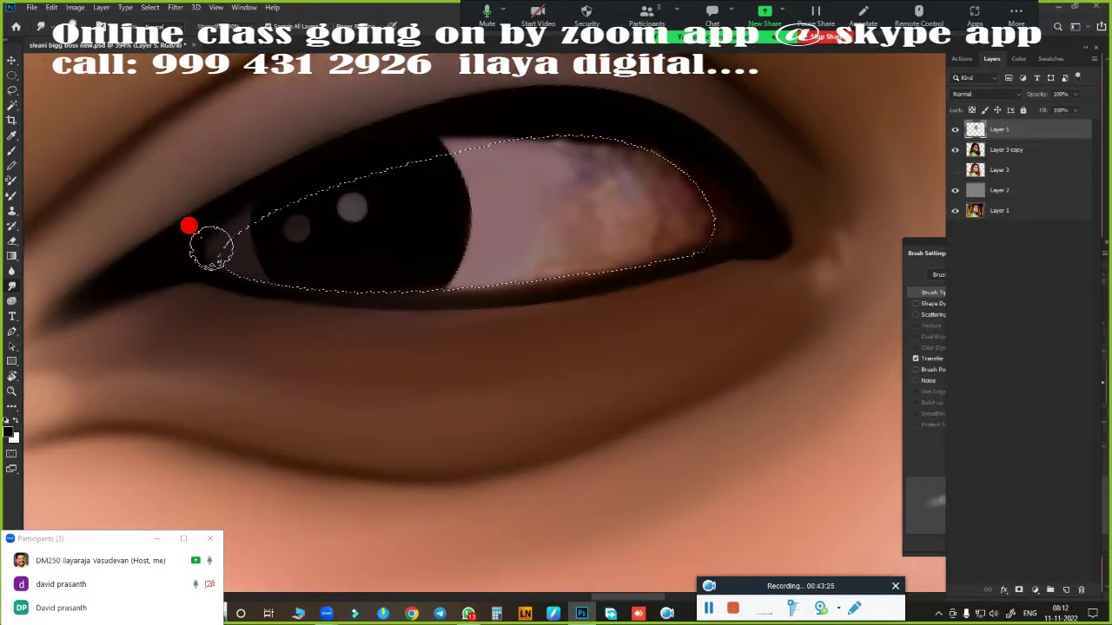
{"action": "mouse_move", "coordinate": [526, 205]}
{"action": "left_mouse_down"}
{"action": "mouse_move", "coordinate": [516, 154]}
{"action": "mouse_move", "coordinate": [480, 298]}
{"action": "left_mouse_up"}
{"action": "mouse_move", "coordinate": [702, 249]}
{"action": "left_mouse_down"}
{"action": "mouse_move", "coordinate": [596, 211]}
{"action": "mouse_move", "coordinate": [620, 243]}
{"action": "mouse_move", "coordinate": [669, 223]}
{"action": "mouse_move", "coordinate": [675, 160]}
{"action": "left_mouse_up"}
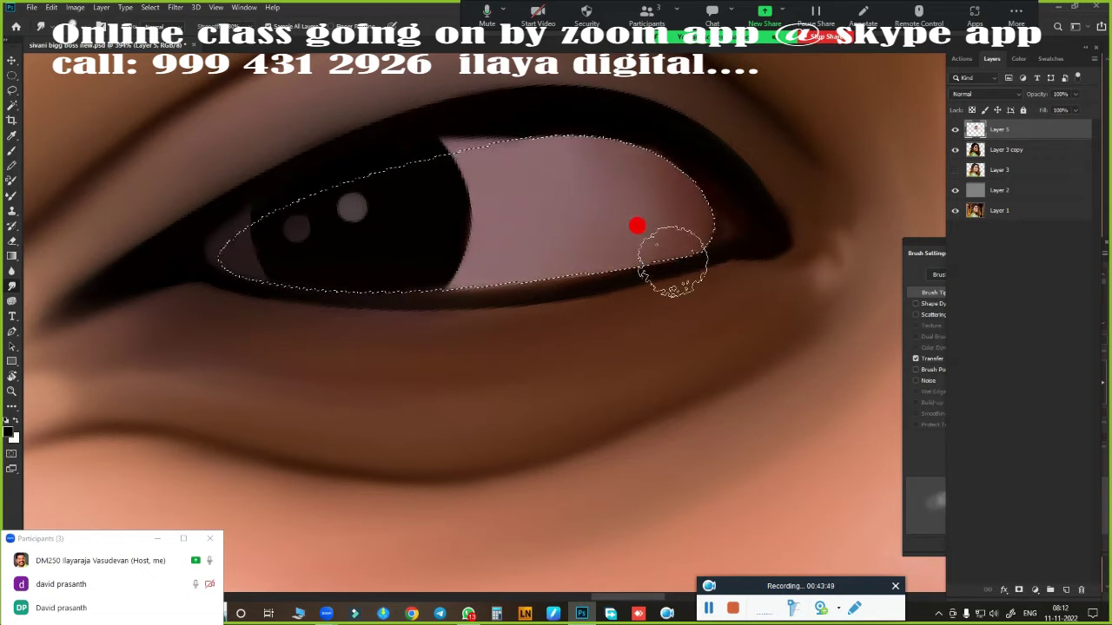
{"action": "mouse_move", "coordinate": [673, 261]}
{"action": "left_mouse_down"}
{"action": "mouse_move", "coordinate": [546, 253]}
{"action": "mouse_move", "coordinate": [713, 258]}
{"action": "mouse_move", "coordinate": [697, 236]}
{"action": "left_mouse_up"}
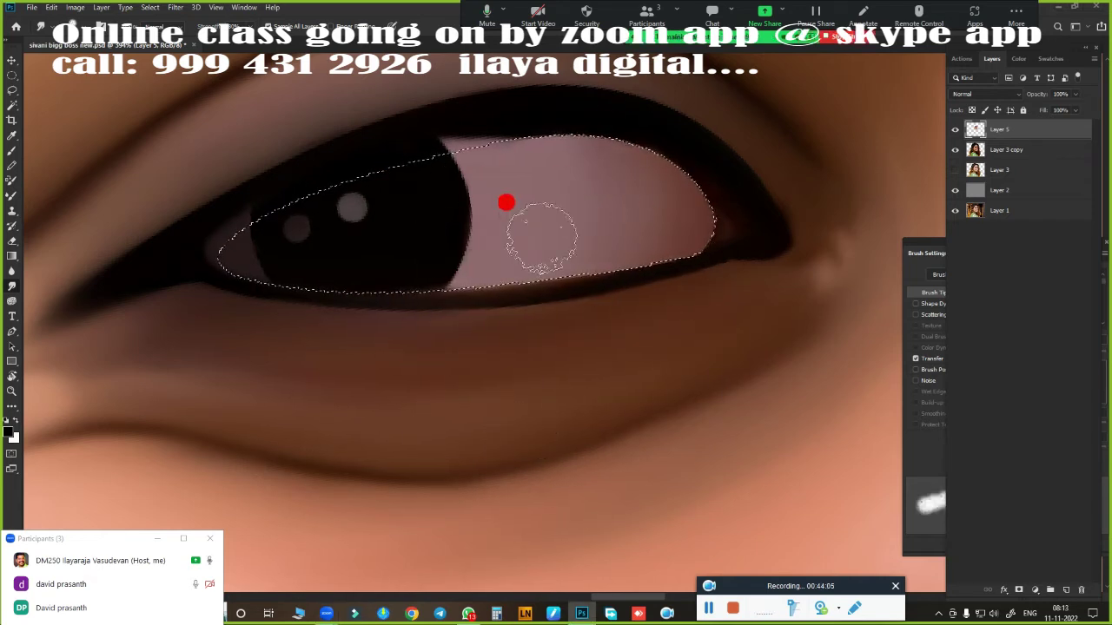
{"action": "key", "text": "bracketleft"}
{"action": "key", "text": "bracketleft"}
{"action": "key", "text": "bracketleft"}
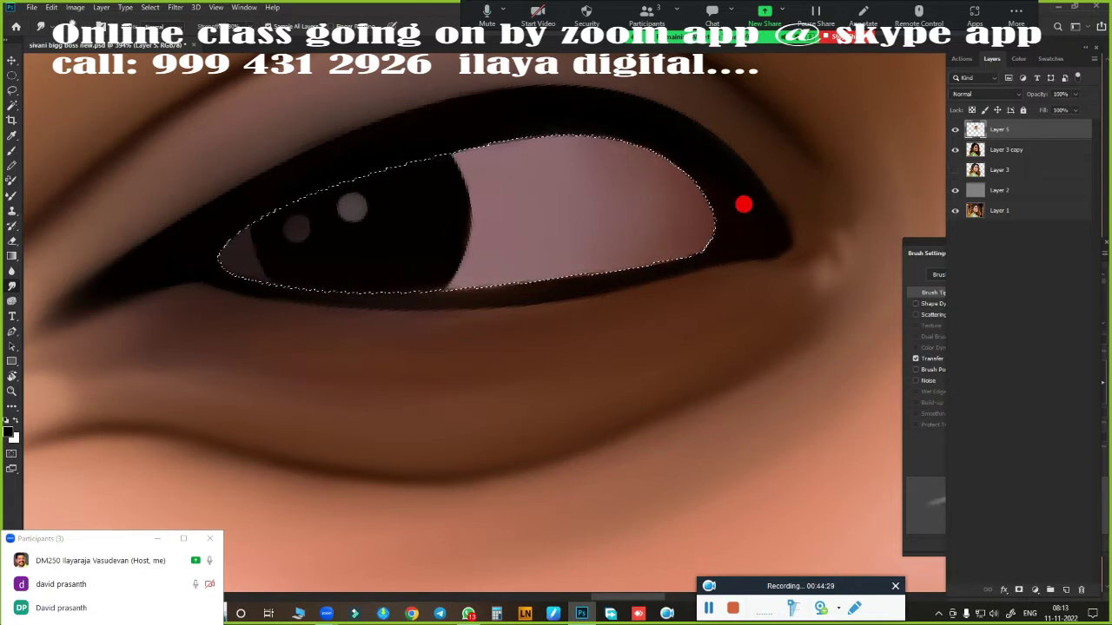
{"action": "key", "text": "ctrl+0"}
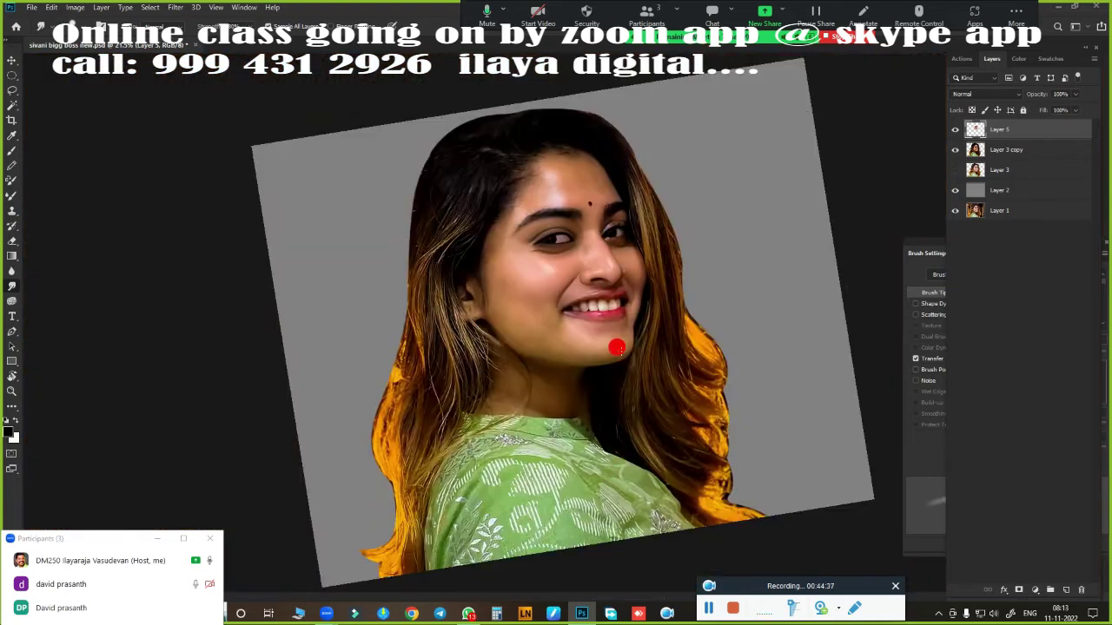
Step: Add a new Layer 6 above Layer 5 and make it the painting layer
{"action": "scroll", "coordinate": [552, 273], "scroll_direction": "up", "scroll_amount": 5}
{"action": "scroll", "coordinate": [551, 191], "scroll_direction": "up", "scroll_amount": 2}
{"action": "scroll", "coordinate": [605, 249], "scroll_direction": "up", "scroll_amount": 2}
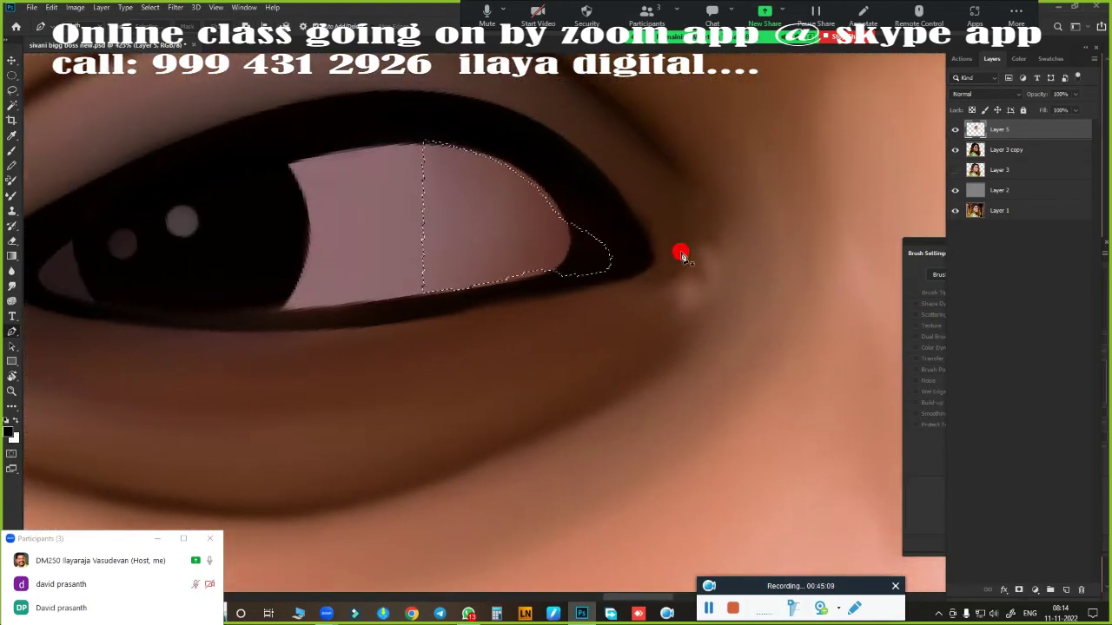
{"action": "left_click", "coordinate": [1066, 590]}
{"action": "left_click", "coordinate": [955, 149]}
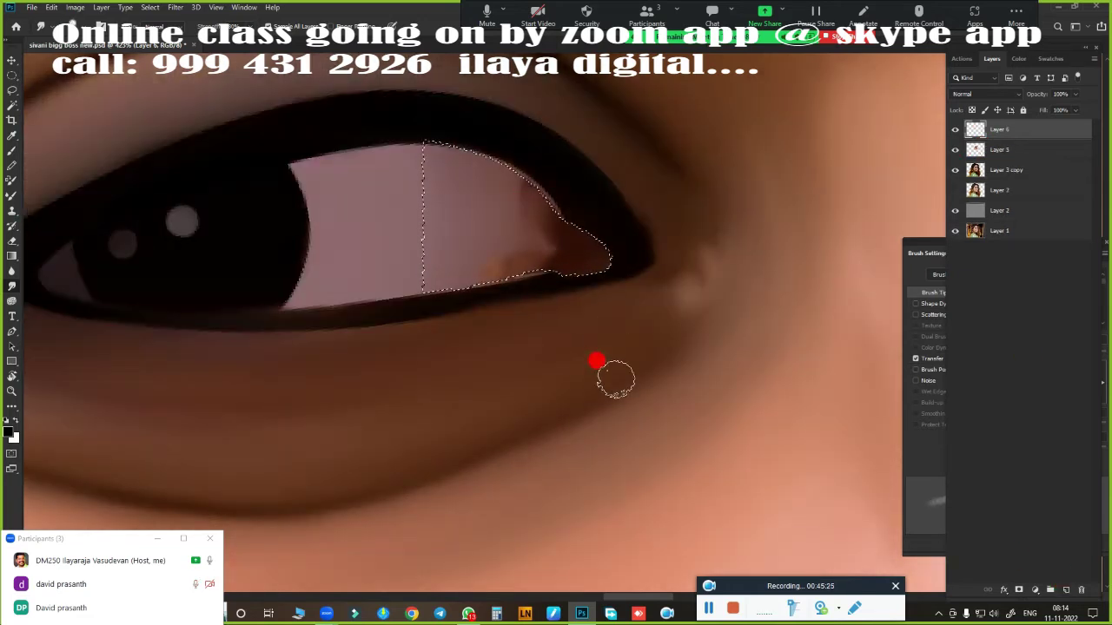
Step: Set the foreground colour to red and paint a soft red tint into the inner eye corner
{"action": "left_click", "coordinate": [13, 433]}
{"action": "left_click", "coordinate": [939, 236]}
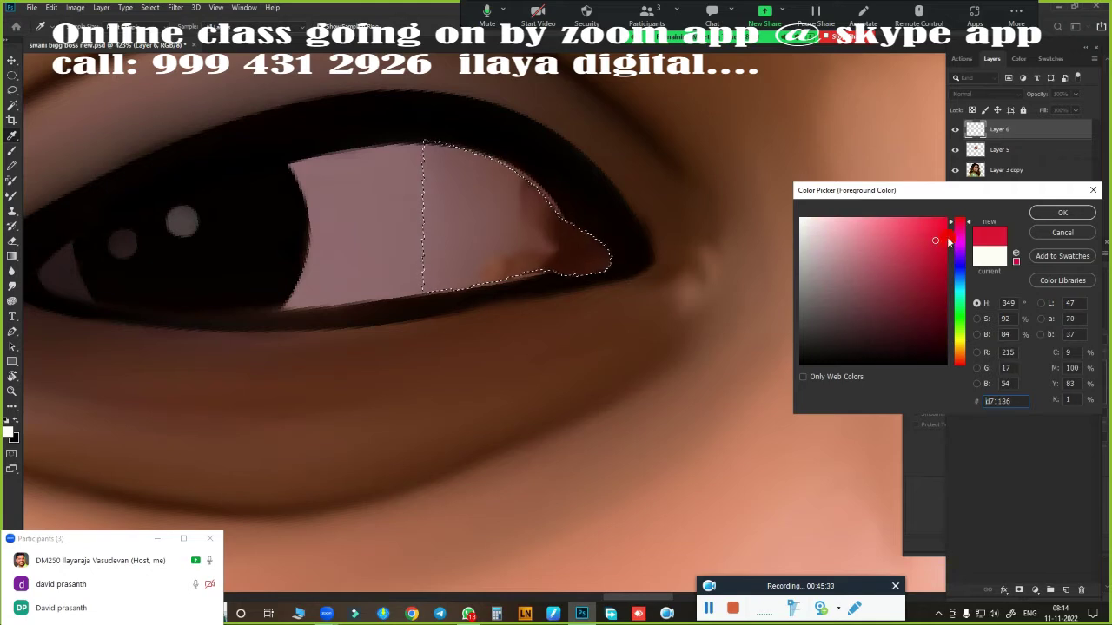
{"action": "left_click", "coordinate": [1062, 214]}
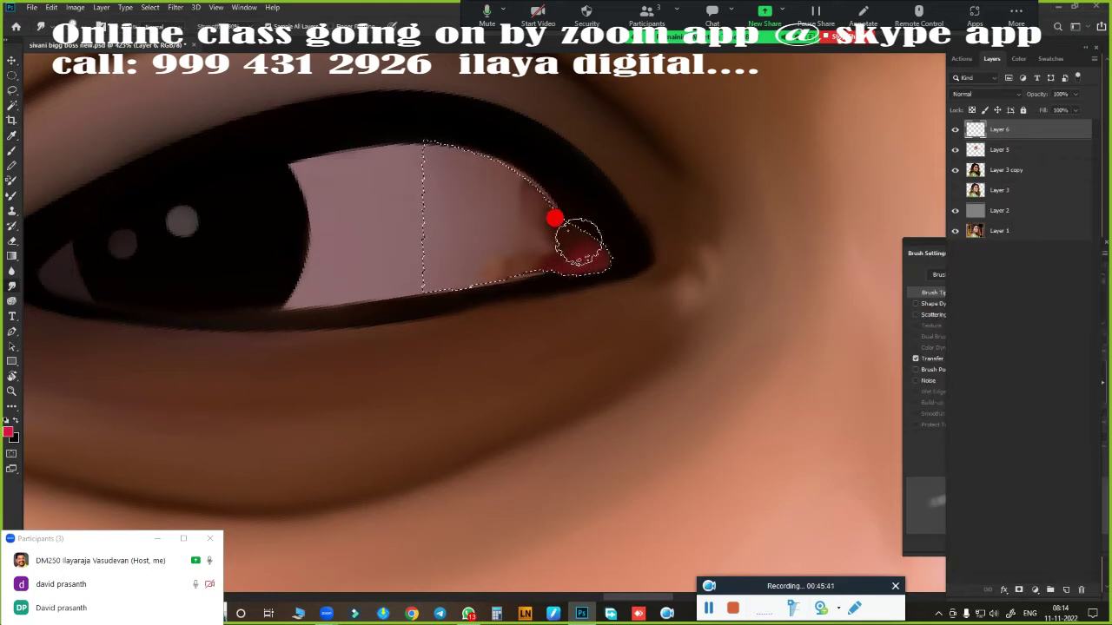
{"action": "left_click_drag", "start_coordinate": [580, 244], "coordinate": [516, 263]}
{"action": "key", "text": "ctrl+d"}
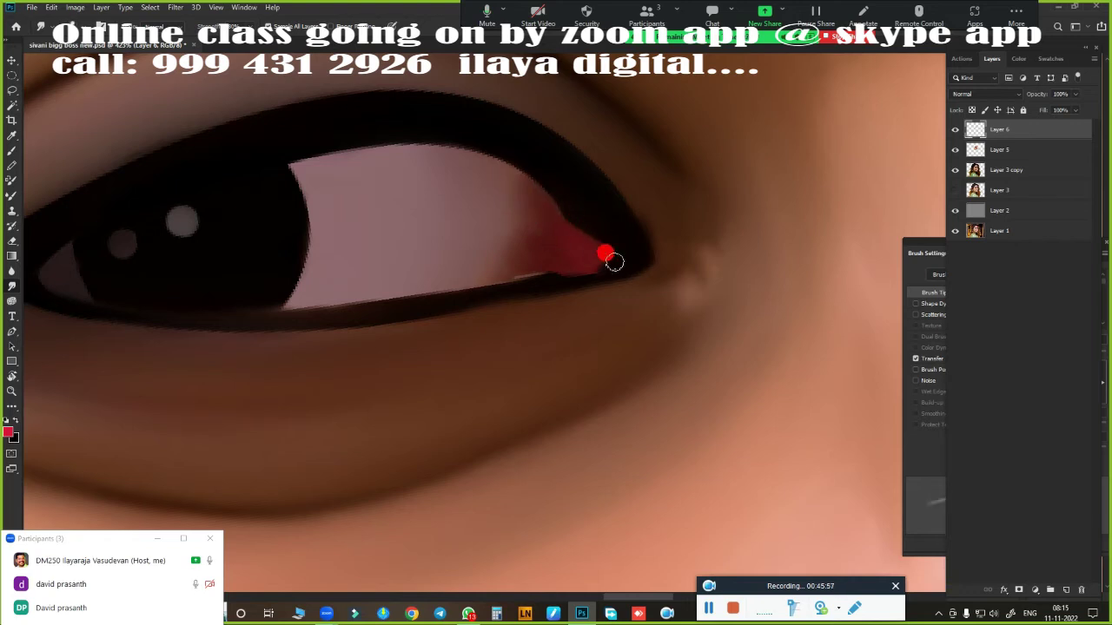
{"action": "left_click_drag", "start_coordinate": [507, 204], "coordinate": [555, 251]}
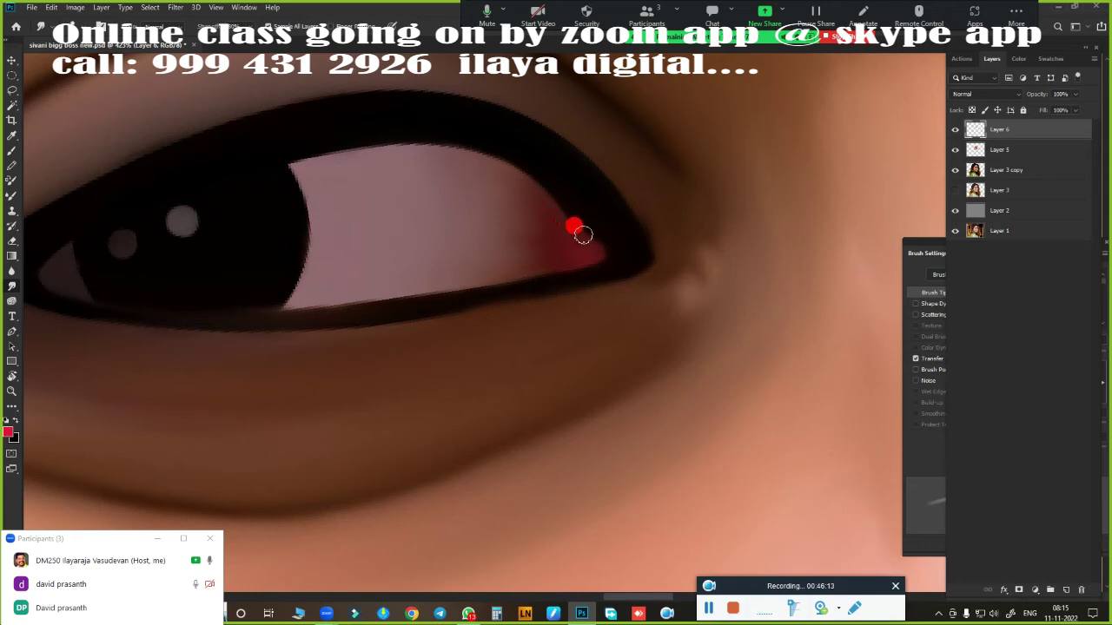
{"action": "key", "text": "ctrl+0"}
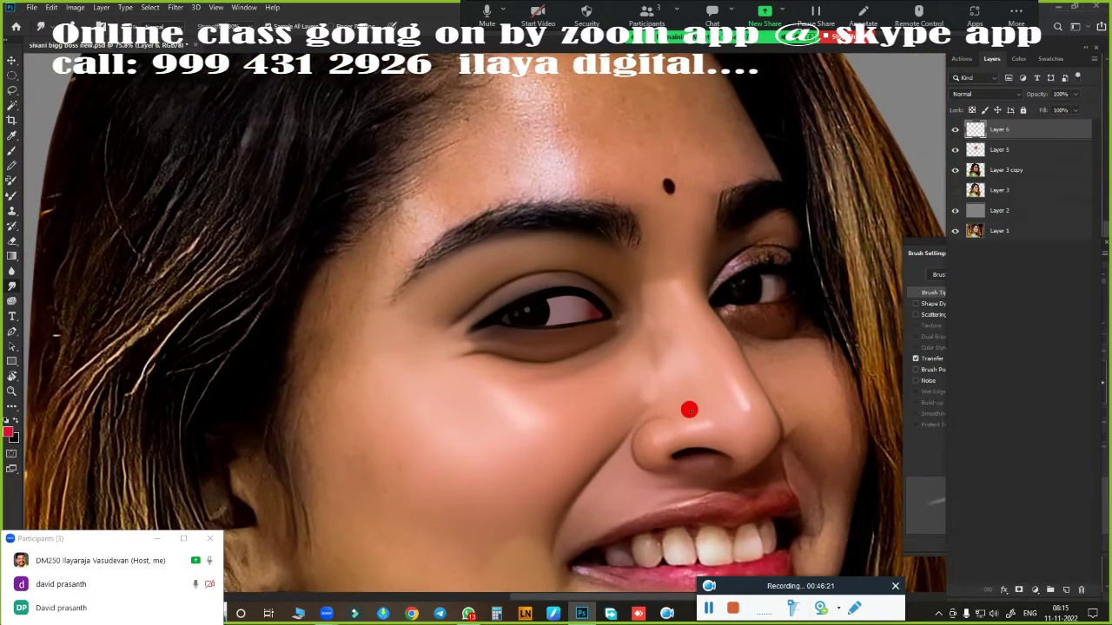
Step: Dab three pale skin tones onto the forehead and blend the upper forehead even
{"action": "scroll", "coordinate": [615, 206], "scroll_direction": "down", "scroll_amount": 3}
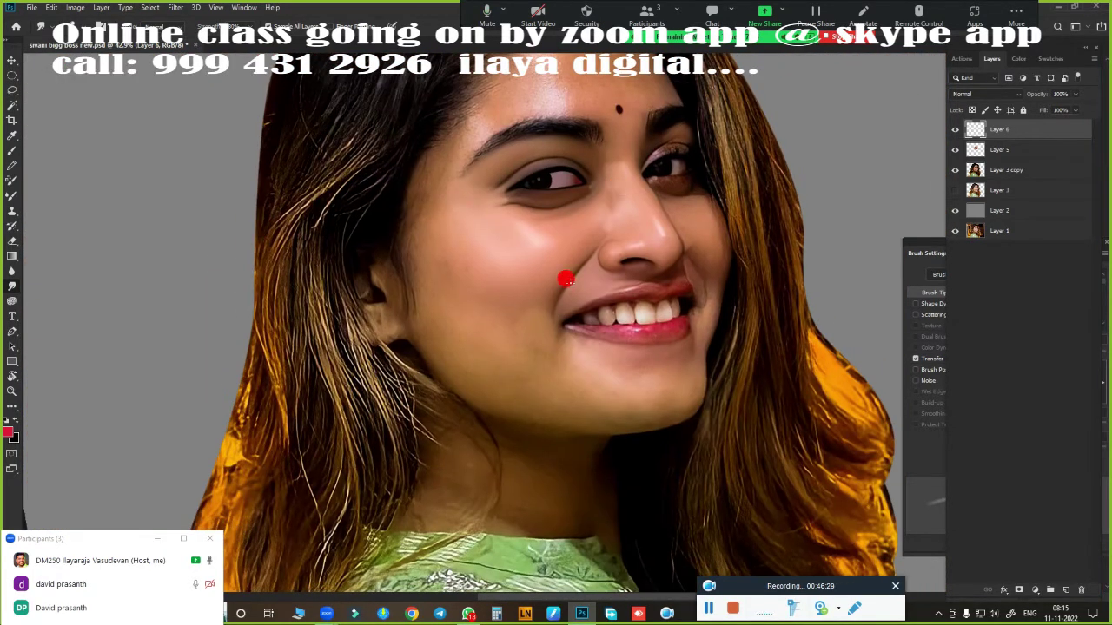
{"action": "scroll", "coordinate": [565, 279], "scroll_direction": "up", "scroll_amount": 2}
{"action": "scroll", "coordinate": [545, 303], "scroll_direction": "up", "scroll_amount": 3}
{"action": "scroll", "coordinate": [596, 340], "scroll_direction": "up", "scroll_amount": 1}
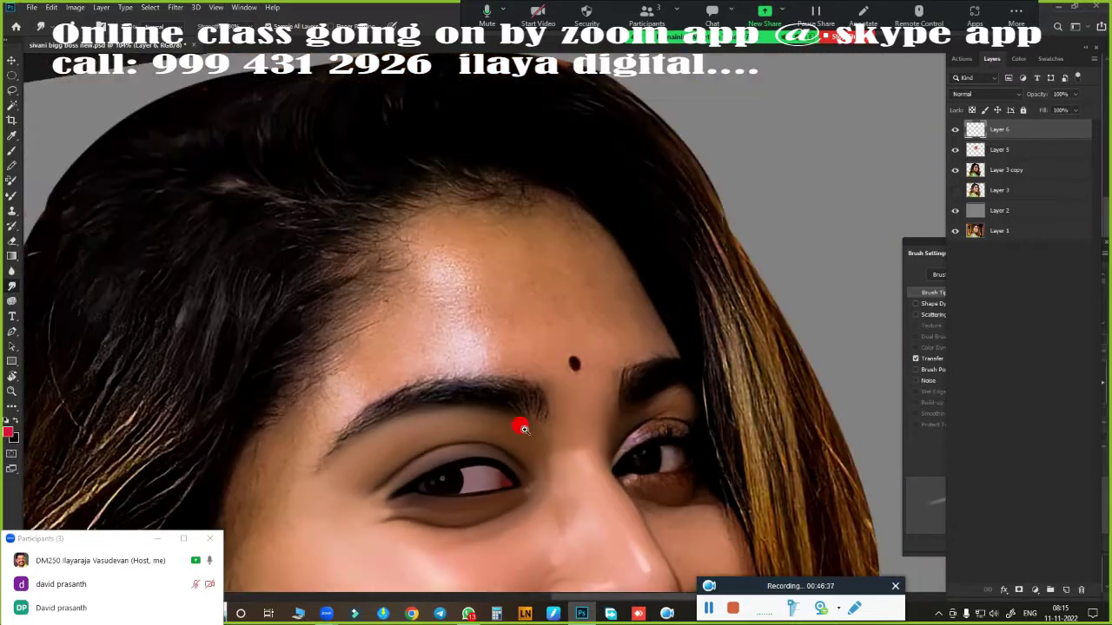
{"action": "scroll", "coordinate": [521, 427], "scroll_direction": "down", "scroll_amount": 2}
{"action": "scroll", "coordinate": [550, 441], "scroll_direction": "up", "scroll_amount": 2}
{"action": "scroll", "coordinate": [564, 343], "scroll_direction": "up", "scroll_amount": 1}
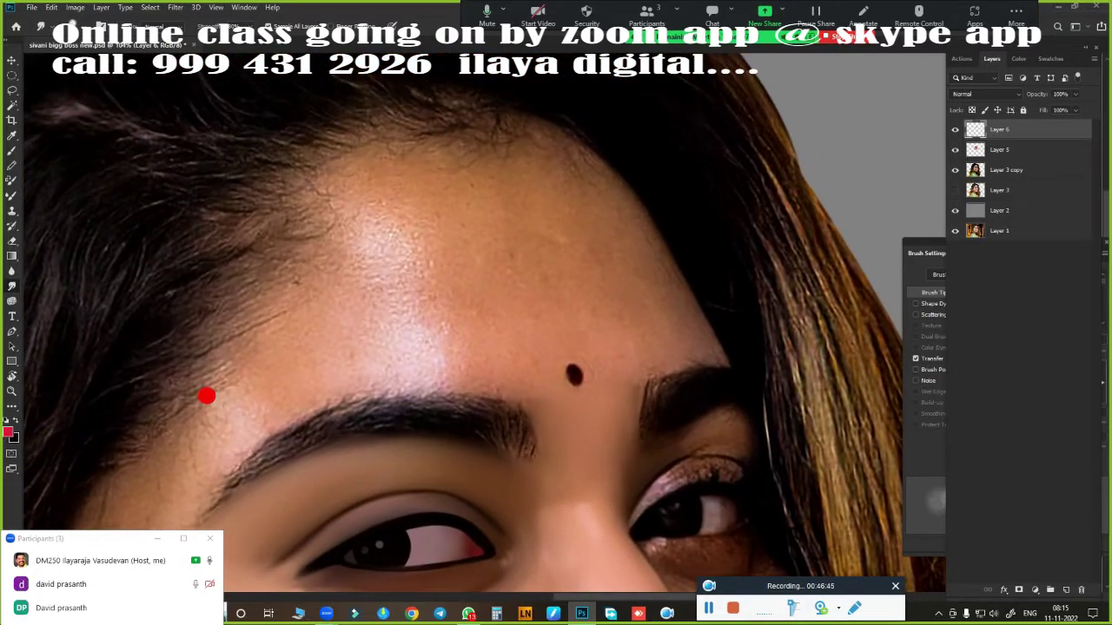
{"action": "left_click", "coordinate": [229, 415]}
{"action": "left_click", "coordinate": [403, 357]}
{"action": "left_click", "coordinate": [378, 253]}
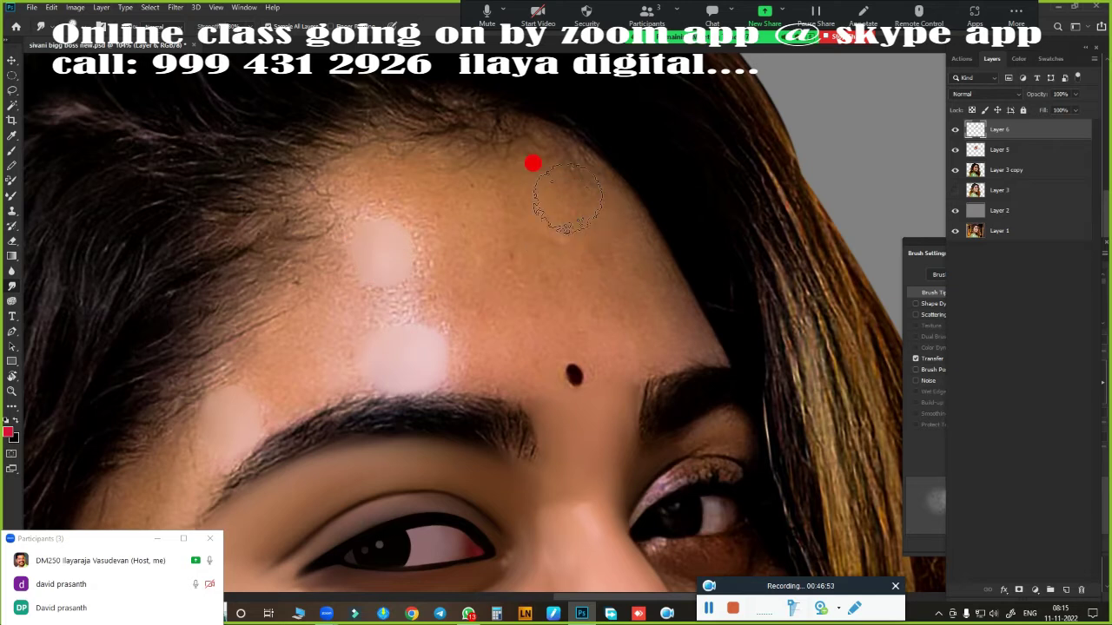
{"action": "mouse_move", "coordinate": [622, 242]}
{"action": "left_mouse_down"}
{"action": "mouse_move", "coordinate": [472, 223]}
{"action": "mouse_move", "coordinate": [551, 256]}
{"action": "mouse_move", "coordinate": [451, 144]}
{"action": "mouse_move", "coordinate": [383, 160]}
{"action": "mouse_move", "coordinate": [489, 144]}
{"action": "mouse_move", "coordinate": [343, 162]}
{"action": "mouse_move", "coordinate": [536, 144]}
{"action": "mouse_move", "coordinate": [398, 232]}
{"action": "mouse_move", "coordinate": [491, 242]}
{"action": "mouse_move", "coordinate": [391, 308]}
{"action": "mouse_move", "coordinate": [480, 239]}
{"action": "left_mouse_up"}
Step: Resize the brush and smooth and lighten the forehead skin up to the hairline
{"action": "key", "text": "bracketright"}
{"action": "key", "text": "bracketright"}
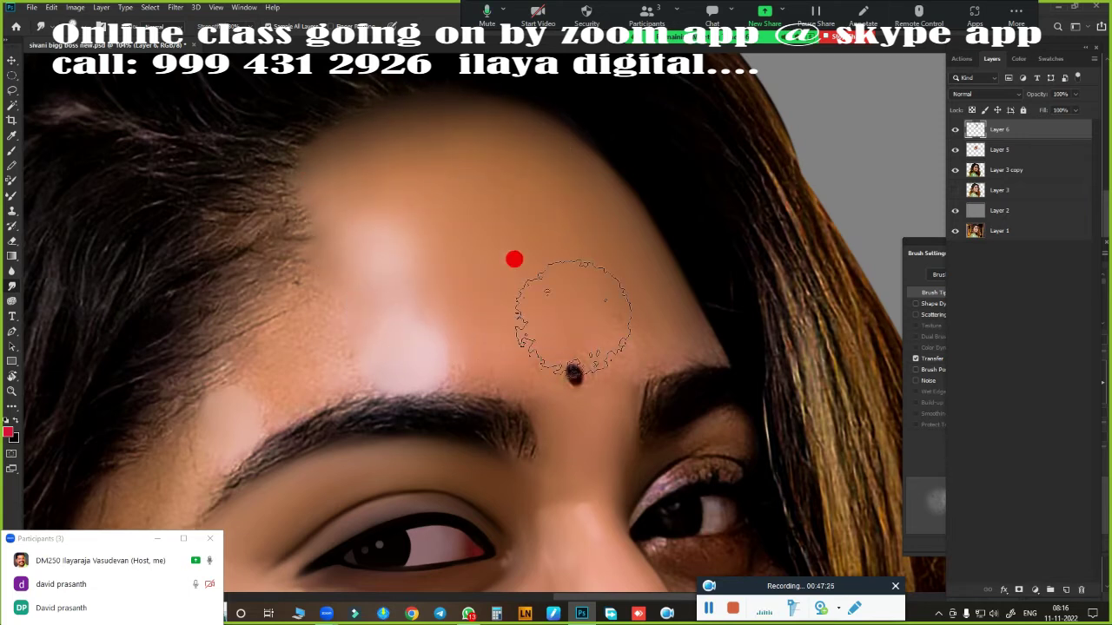
{"action": "scroll", "coordinate": [551, 298], "scroll_direction": "up", "scroll_amount": 2}
{"action": "key", "text": "bracketleft"}
{"action": "key", "text": "bracketleft"}
{"action": "key", "text": "bracketleft"}
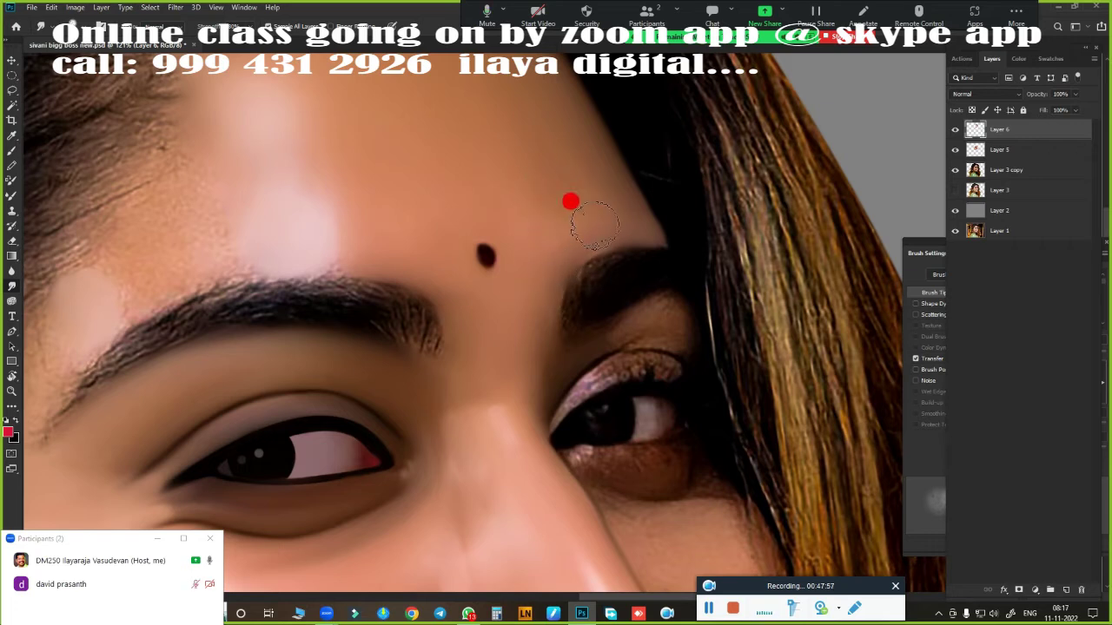
{"action": "left_click_drag", "start_coordinate": [274, 269], "coordinate": [472, 264]}
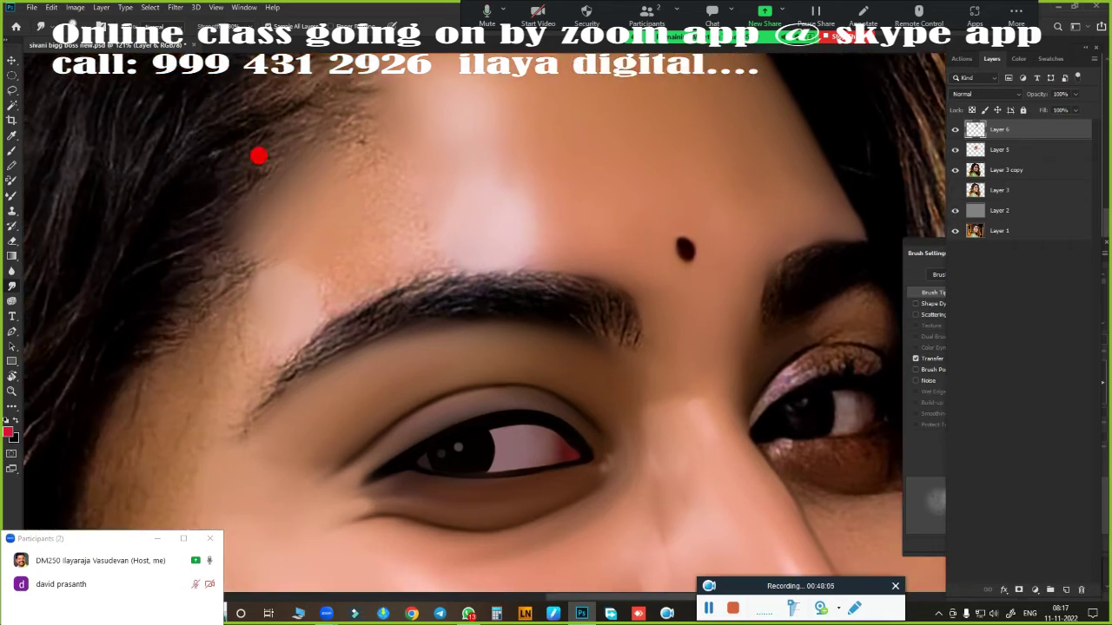
{"action": "mouse_move", "coordinate": [286, 201]}
{"action": "left_mouse_down"}
{"action": "mouse_move", "coordinate": [335, 148]}
{"action": "mouse_move", "coordinate": [348, 241]}
{"action": "mouse_move", "coordinate": [368, 148]}
{"action": "mouse_move", "coordinate": [423, 233]}
{"action": "left_mouse_up"}
{"action": "left_click_drag", "start_coordinate": [330, 124], "coordinate": [313, 226]}
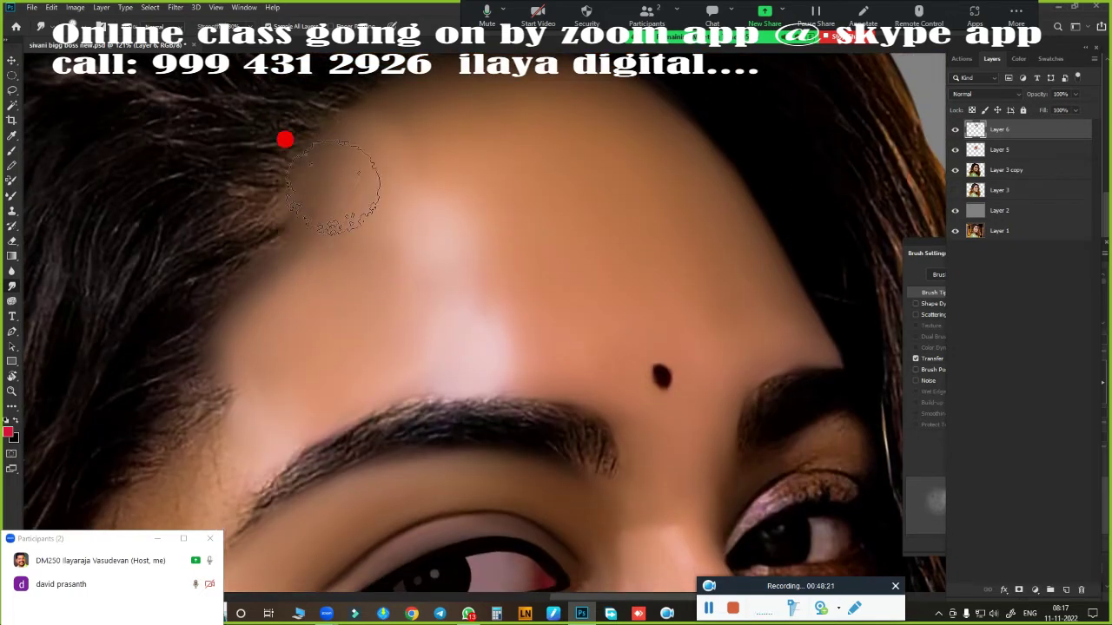
{"action": "mouse_move", "coordinate": [369, 157]}
{"action": "left_mouse_down"}
{"action": "mouse_move", "coordinate": [446, 317]}
{"action": "mouse_move", "coordinate": [357, 177]}
{"action": "mouse_move", "coordinate": [413, 155]}
{"action": "mouse_move", "coordinate": [313, 310]}
{"action": "left_mouse_up"}
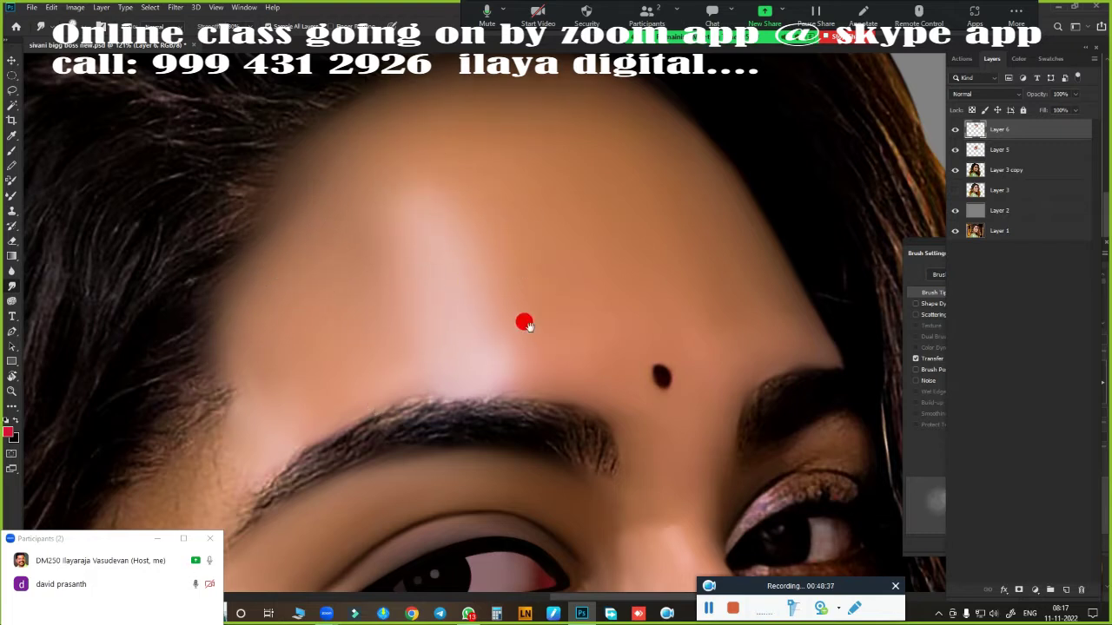
{"action": "left_click_drag", "start_coordinate": [567, 366], "coordinate": [748, 152]}
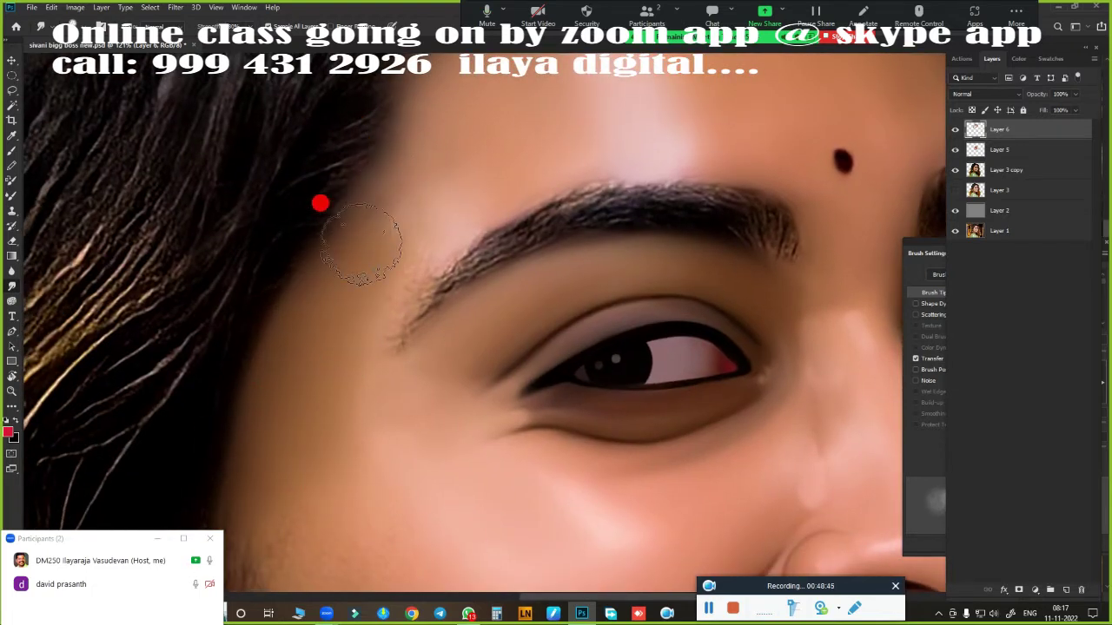
Step: Hide and re-show Layer 6 to compare the retouching before and after
{"action": "scroll", "coordinate": [496, 298], "scroll_direction": "down", "scroll_amount": 5}
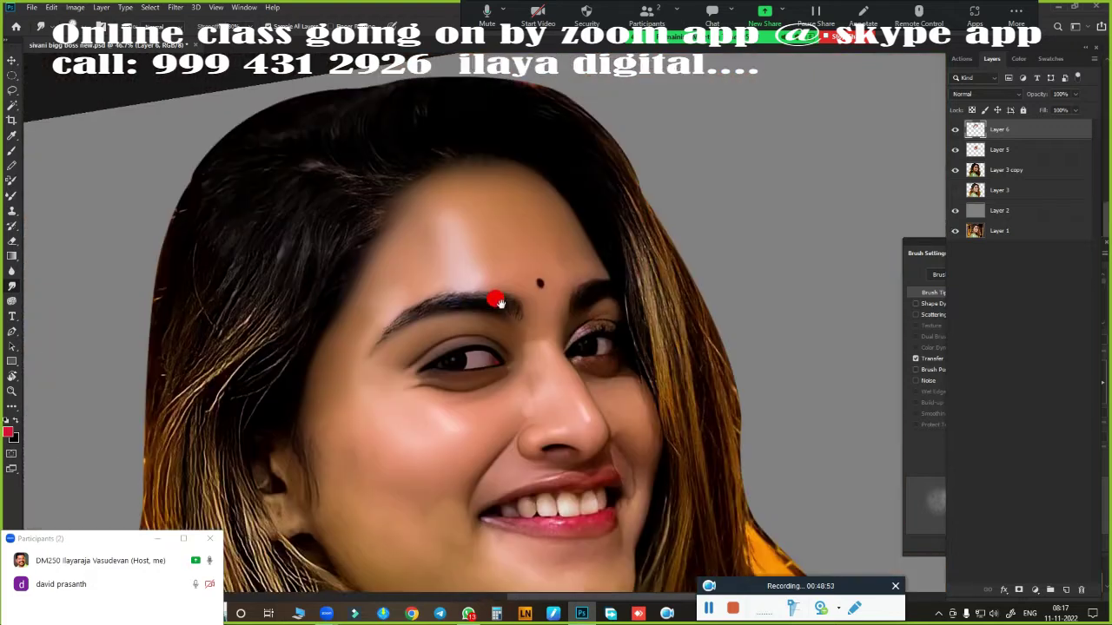
{"action": "scroll", "coordinate": [496, 298], "scroll_direction": "up", "scroll_amount": 1}
{"action": "scroll", "coordinate": [577, 311], "scroll_direction": "up", "scroll_amount": 1}
{"action": "scroll", "coordinate": [308, 443], "scroll_direction": "up", "scroll_amount": 2}
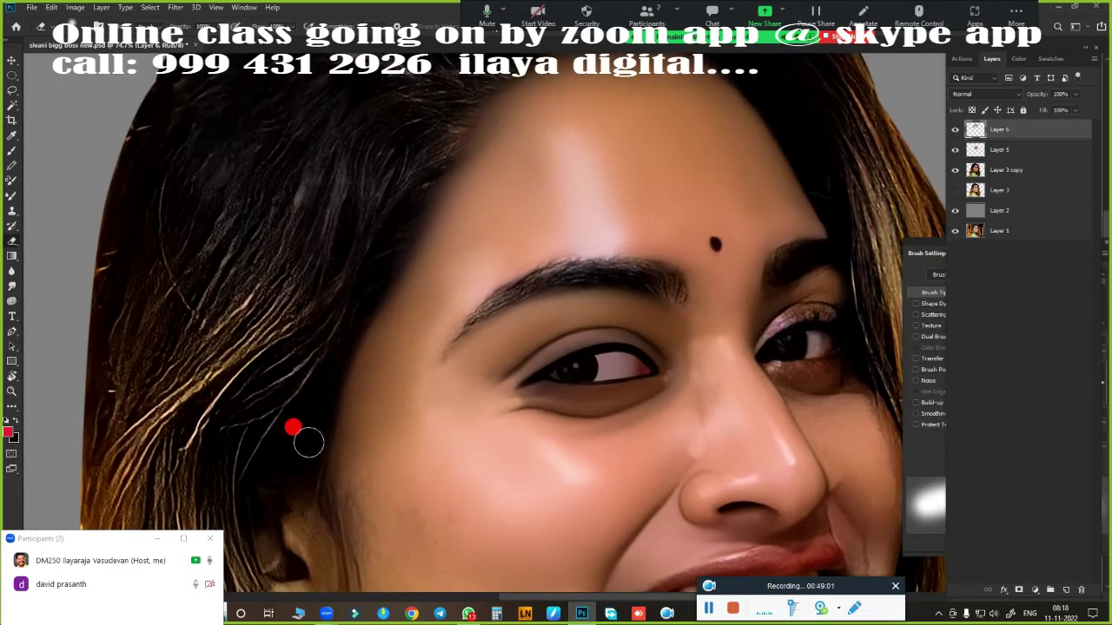
{"action": "scroll", "coordinate": [392, 252], "scroll_direction": "up", "scroll_amount": 2}
{"action": "scroll", "coordinate": [391, 252], "scroll_direction": "right", "scroll_amount": 2}
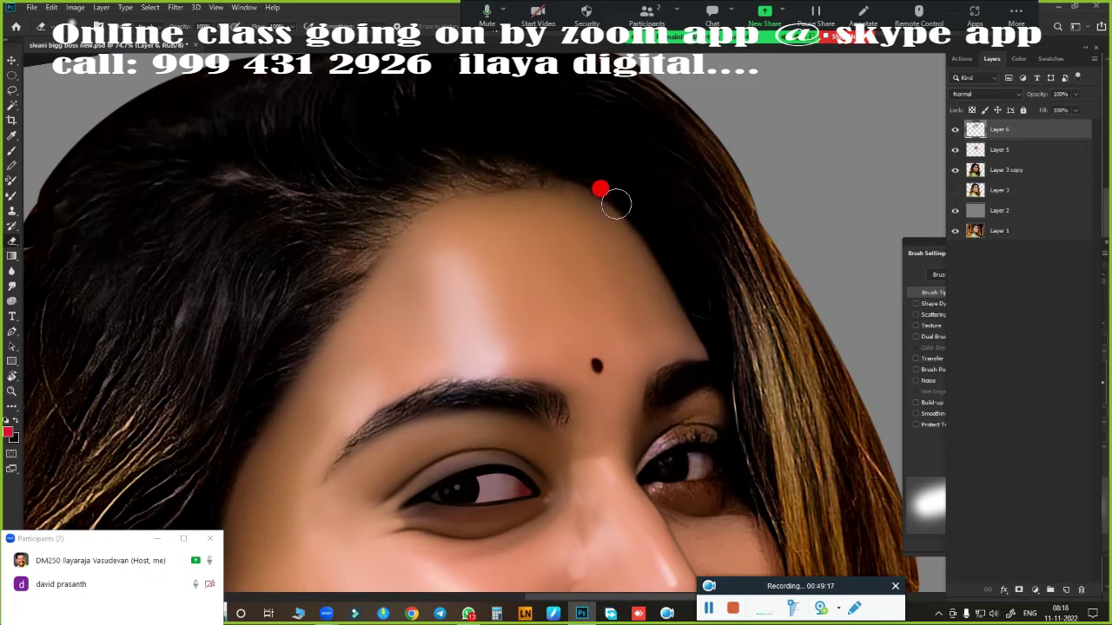
{"action": "scroll", "coordinate": [347, 278], "scroll_direction": "down", "scroll_amount": 3}
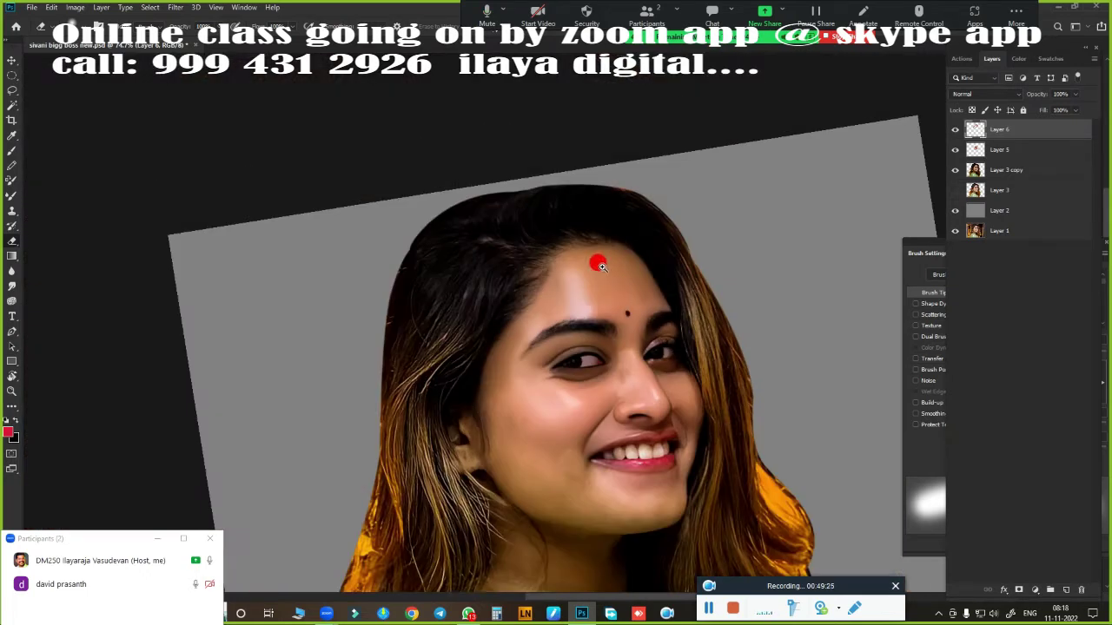
{"action": "scroll", "coordinate": [661, 250], "scroll_direction": "up", "scroll_amount": 2}
{"action": "scroll", "coordinate": [662, 249], "scroll_direction": "down", "scroll_amount": 1}
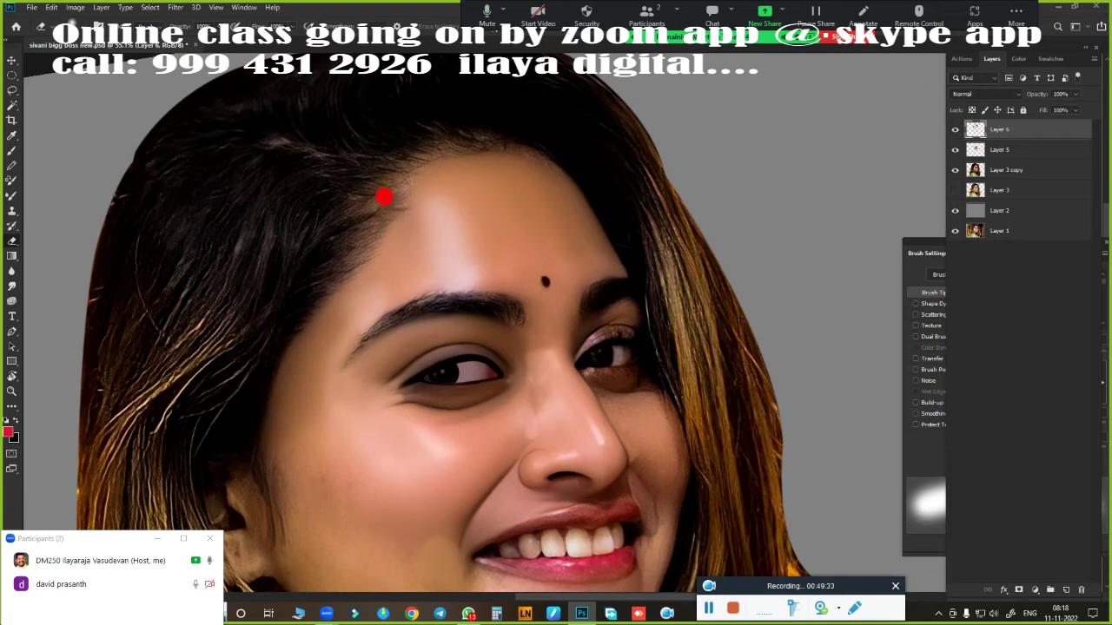
{"action": "left_click", "coordinate": [955, 129]}
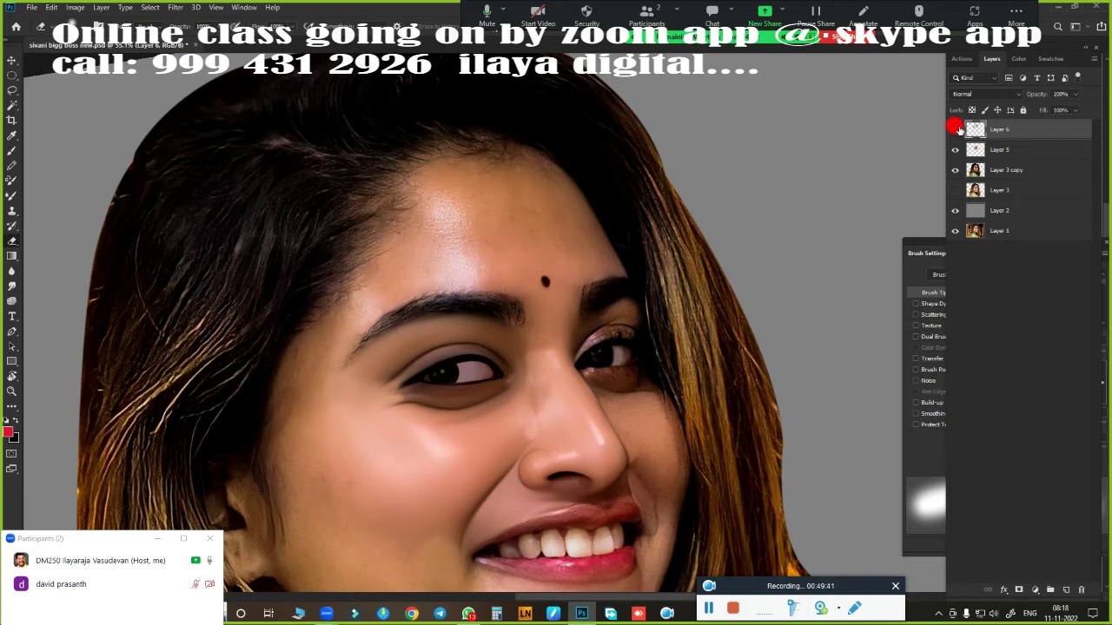
{"action": "left_click", "coordinate": [954, 129]}
Step: Smooth the hair strands along the forehead hairline with the Mixer Brush
{"action": "scroll", "coordinate": [608, 203], "scroll_direction": "up", "scroll_amount": 2}
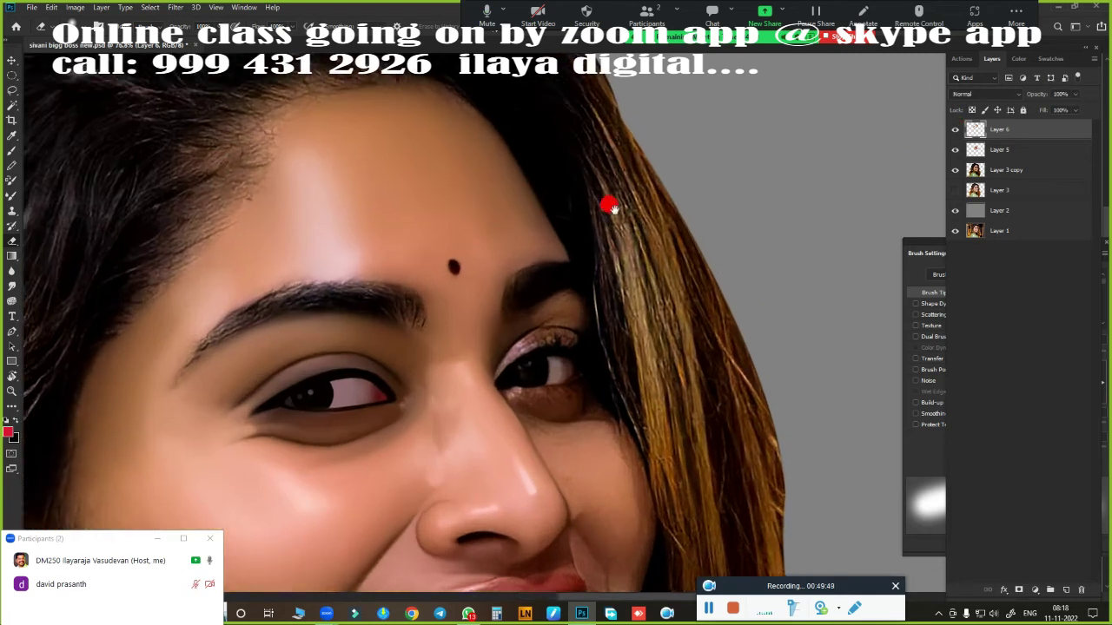
{"action": "scroll", "coordinate": [551, 253], "scroll_direction": "up", "scroll_amount": 1}
{"action": "scroll", "coordinate": [574, 257], "scroll_direction": "up", "scroll_amount": 1}
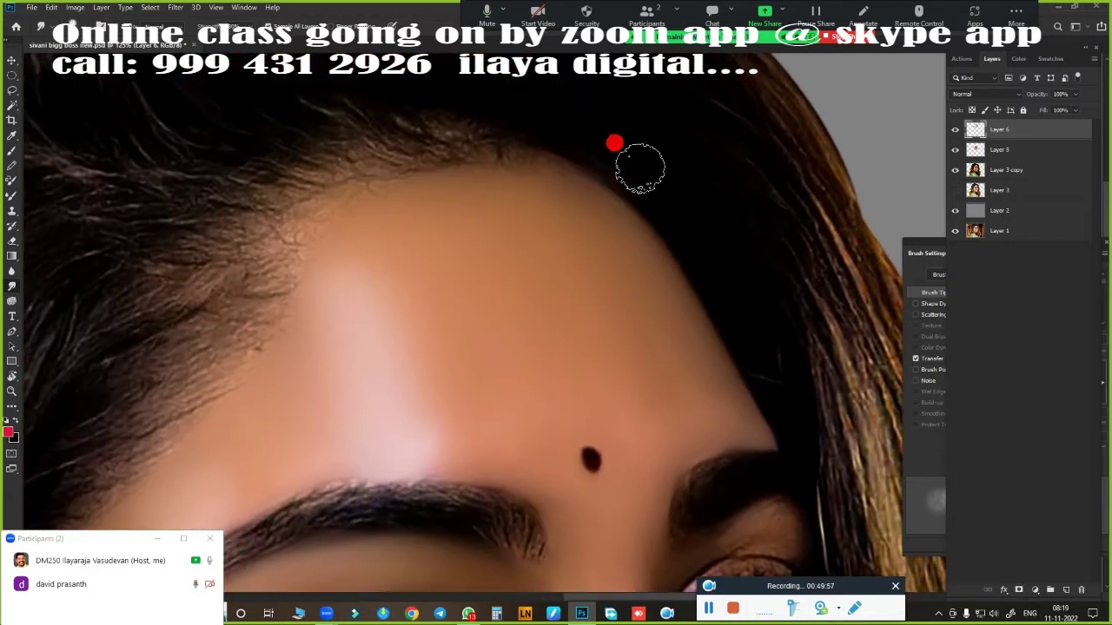
{"action": "mouse_move", "coordinate": [294, 225]}
{"action": "left_mouse_down"}
{"action": "mouse_move", "coordinate": [286, 208]}
{"action": "mouse_move", "coordinate": [253, 339]}
{"action": "mouse_move", "coordinate": [214, 258]}
{"action": "left_mouse_up"}
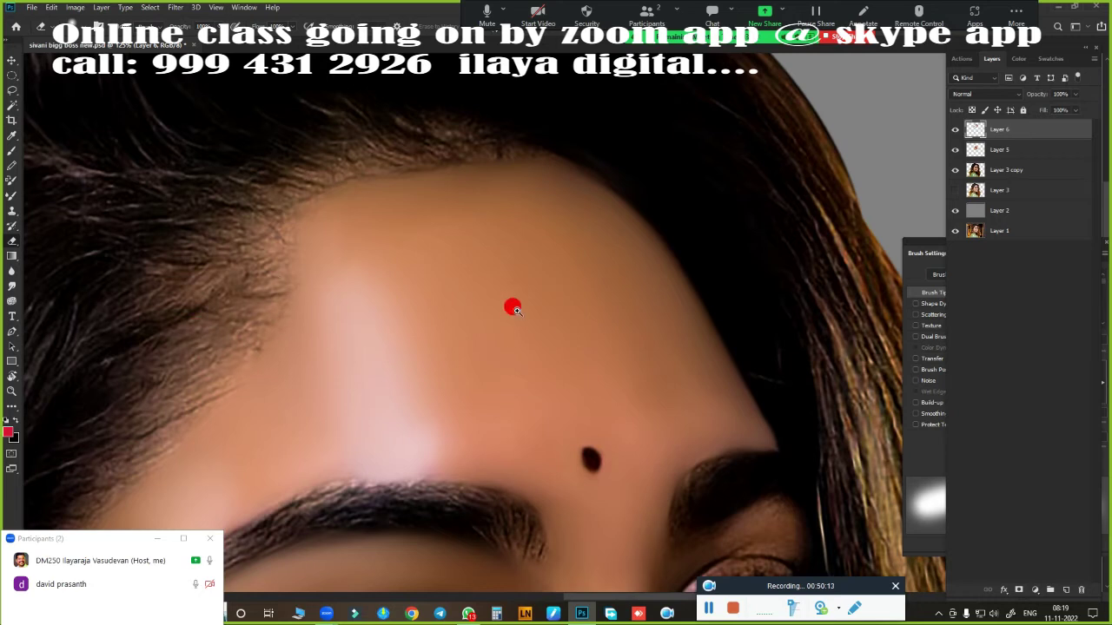
Step: Soften the eyebrow hair texture into a painted look
{"action": "scroll", "coordinate": [539, 331], "scroll_direction": "down", "scroll_amount": 5}
{"action": "scroll", "coordinate": [608, 287], "scroll_direction": "up", "scroll_amount": 3}
{"action": "scroll", "coordinate": [578, 265], "scroll_direction": "up", "scroll_amount": 1}
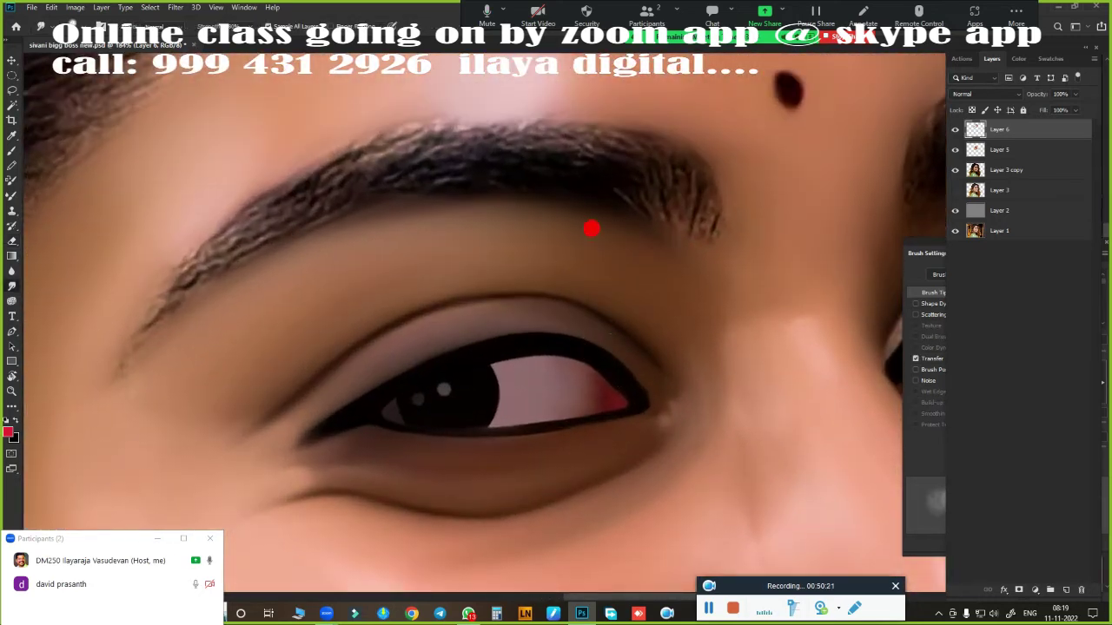
{"action": "mouse_move", "coordinate": [197, 213]}
{"action": "left_mouse_down"}
{"action": "mouse_move", "coordinate": [574, 147]}
{"action": "mouse_move", "coordinate": [683, 185]}
{"action": "left_mouse_up"}
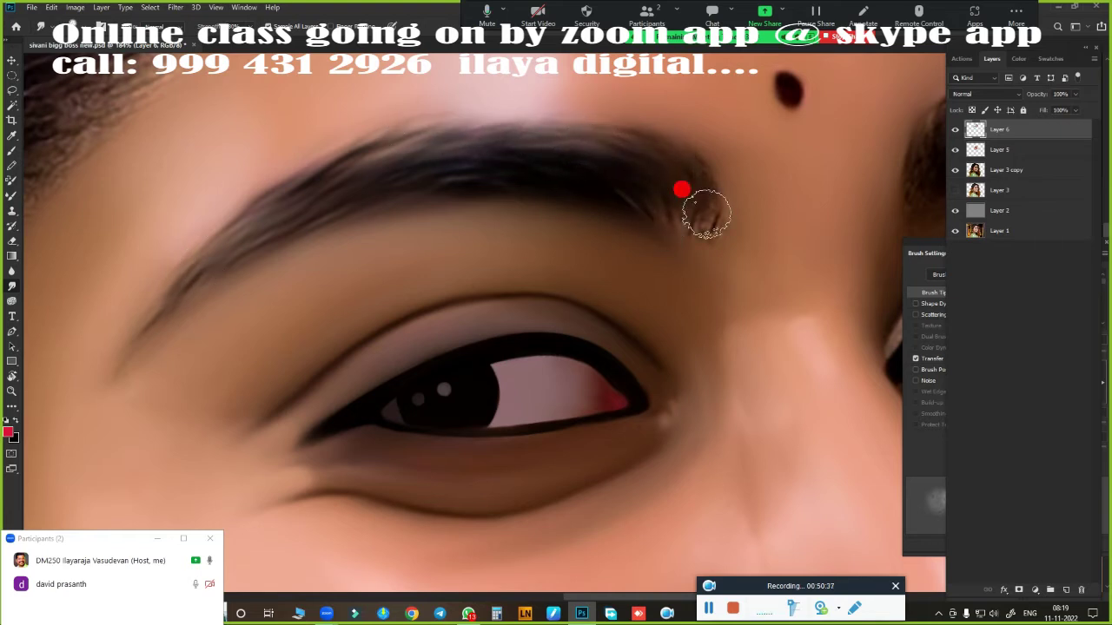
{"action": "scroll", "coordinate": [776, 318], "scroll_direction": "down", "scroll_amount": 5}
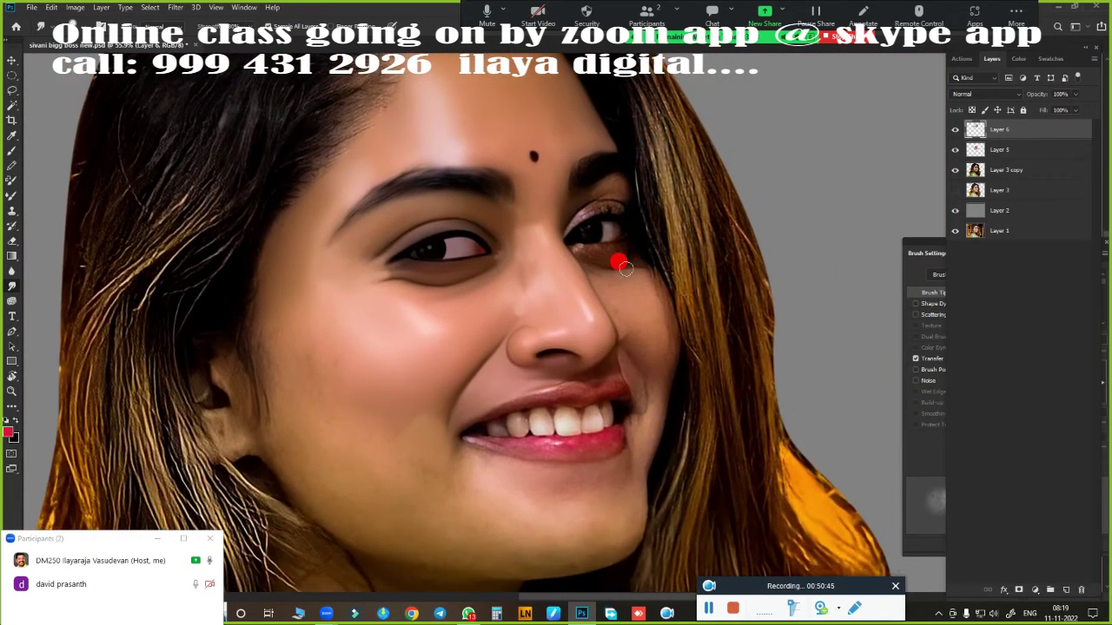
{"action": "scroll", "coordinate": [437, 431], "scroll_direction": "down", "scroll_amount": 3}
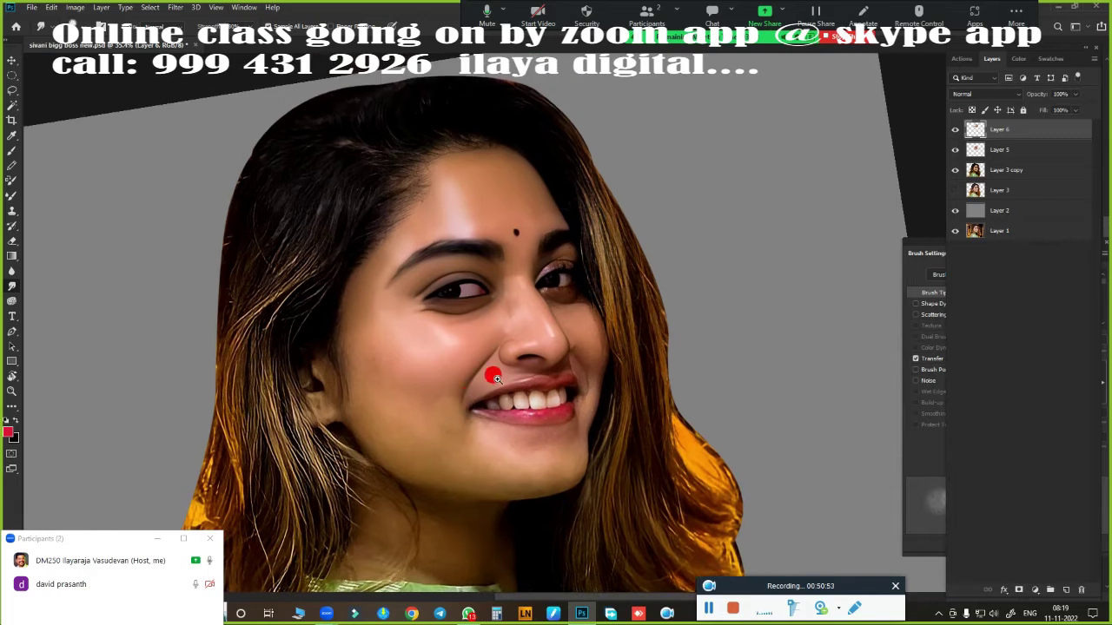
{"action": "scroll", "coordinate": [496, 363], "scroll_direction": "up", "scroll_amount": 3}
{"action": "scroll", "coordinate": [385, 285], "scroll_direction": "up", "scroll_amount": 2}
Step: Smooth and blend the cheek and jaw skin below and near the ear
{"action": "scroll", "coordinate": [573, 318], "scroll_direction": "up", "scroll_amount": 1}
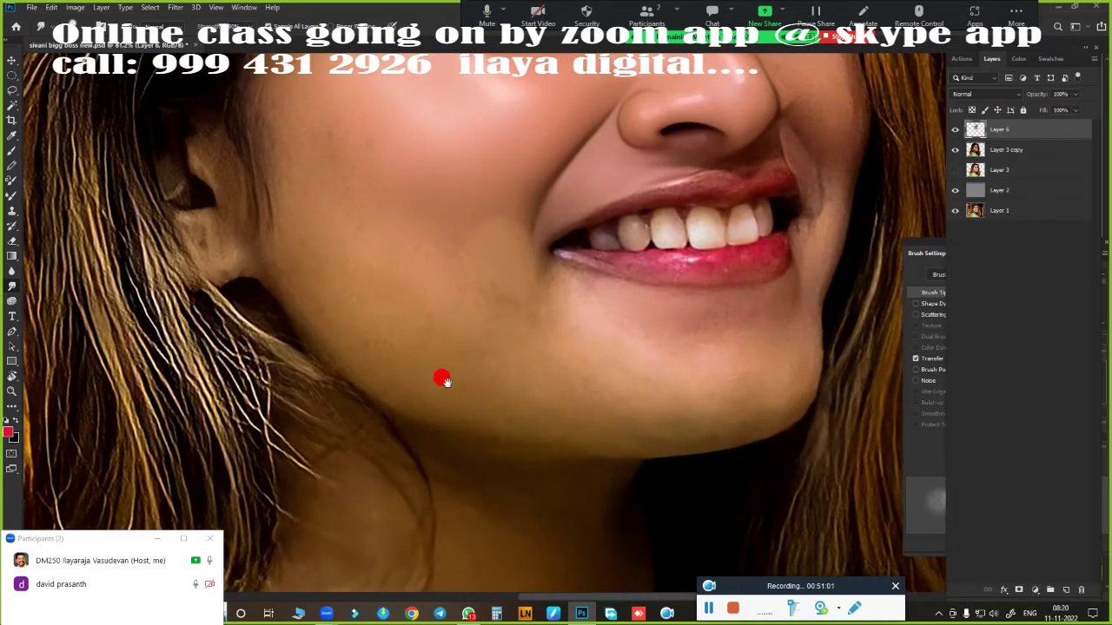
{"action": "mouse_move", "coordinate": [289, 293]}
{"action": "left_mouse_down"}
{"action": "mouse_move", "coordinate": [504, 434]}
{"action": "mouse_move", "coordinate": [362, 377]}
{"action": "mouse_move", "coordinate": [427, 335]}
{"action": "mouse_move", "coordinate": [350, 281]}
{"action": "mouse_move", "coordinate": [529, 368]}
{"action": "mouse_move", "coordinate": [496, 273]}
{"action": "mouse_move", "coordinate": [504, 288]}
{"action": "mouse_move", "coordinate": [416, 278]}
{"action": "left_mouse_up"}
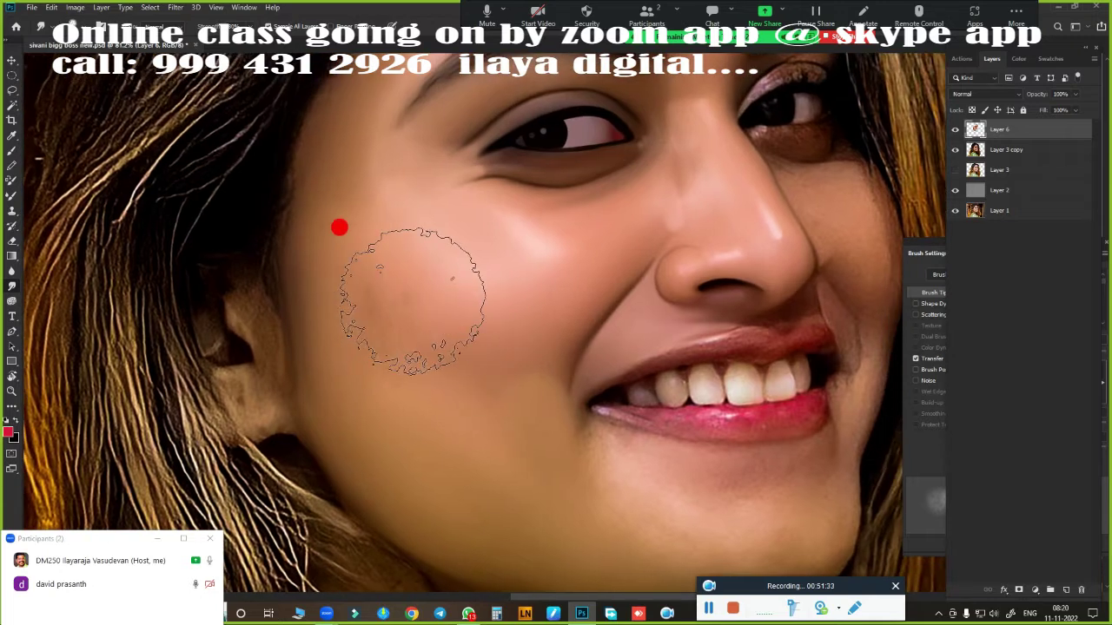
{"action": "mouse_move", "coordinate": [339, 256]}
{"action": "left_mouse_down"}
{"action": "mouse_move", "coordinate": [347, 360]}
{"action": "mouse_move", "coordinate": [290, 186]}
{"action": "mouse_move", "coordinate": [277, 243]}
{"action": "mouse_move", "coordinate": [294, 299]}
{"action": "left_mouse_up"}
{"action": "scroll", "coordinate": [496, 477], "scroll_direction": "down", "scroll_amount": 5}
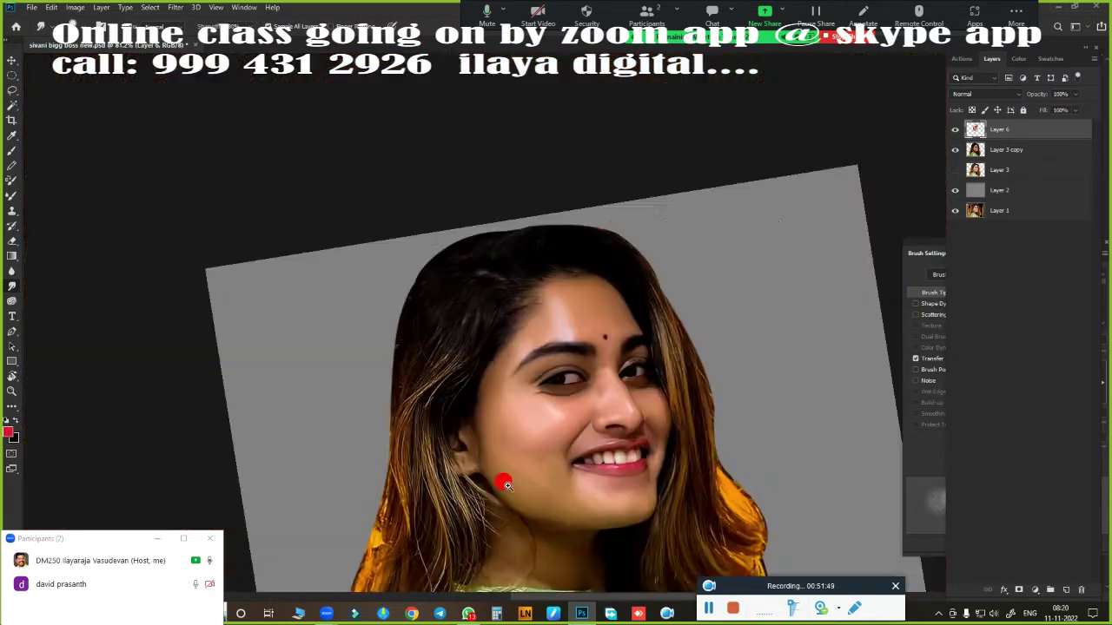
{"action": "scroll", "coordinate": [656, 350], "scroll_direction": "up", "scroll_amount": 5}
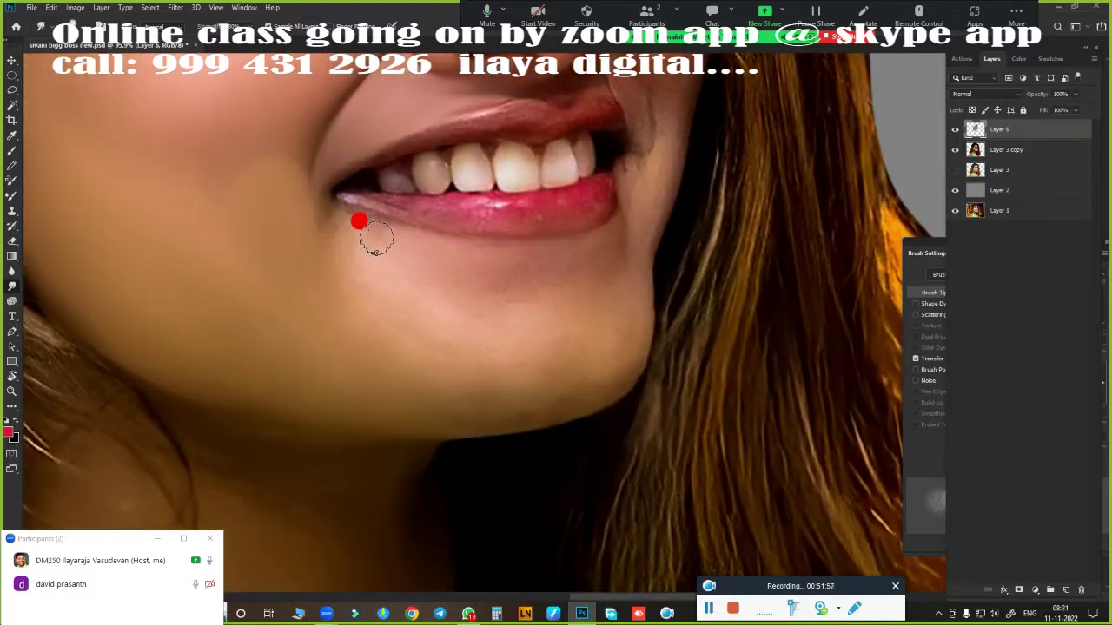
Step: Smooth the skin along the lower lip, chin, lip corner, jawline and beside the nostril
{"action": "left_click_drag", "start_coordinate": [458, 246], "coordinate": [614, 234]}
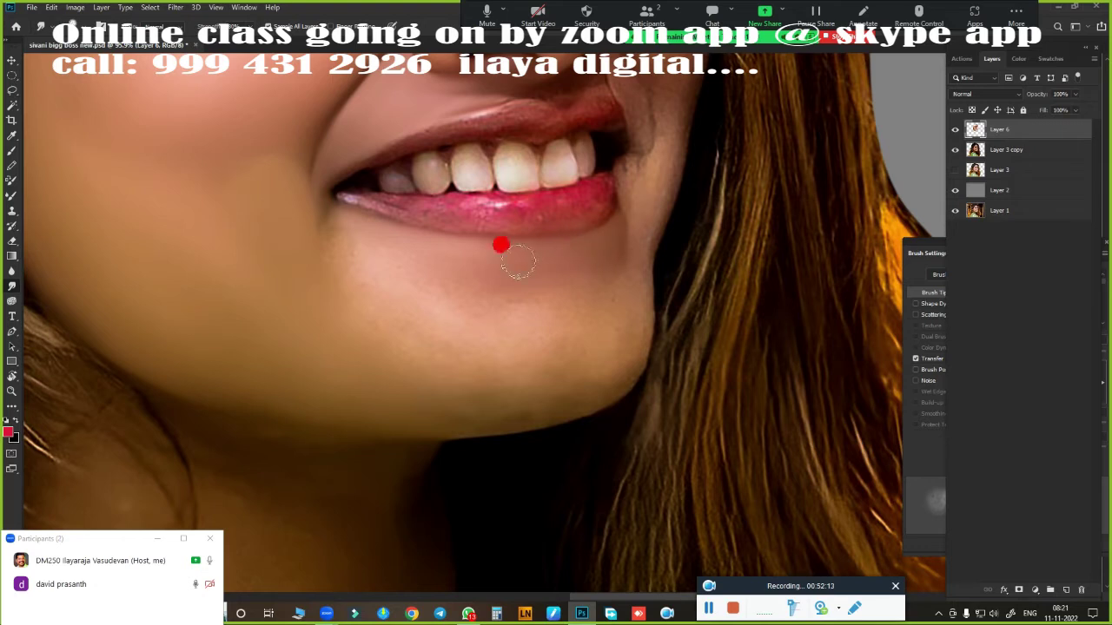
{"action": "mouse_move", "coordinate": [567, 252]}
{"action": "left_mouse_down"}
{"action": "mouse_move", "coordinate": [341, 241]}
{"action": "mouse_move", "coordinate": [442, 260]}
{"action": "mouse_move", "coordinate": [342, 266]}
{"action": "mouse_move", "coordinate": [387, 296]}
{"action": "mouse_move", "coordinate": [549, 326]}
{"action": "mouse_move", "coordinate": [472, 385]}
{"action": "mouse_move", "coordinate": [373, 360]}
{"action": "mouse_move", "coordinate": [315, 206]}
{"action": "mouse_move", "coordinate": [339, 226]}
{"action": "left_mouse_up"}
{"action": "mouse_move", "coordinate": [643, 197]}
{"action": "left_mouse_down"}
{"action": "mouse_move", "coordinate": [623, 165]}
{"action": "mouse_move", "coordinate": [640, 183]}
{"action": "left_mouse_up"}
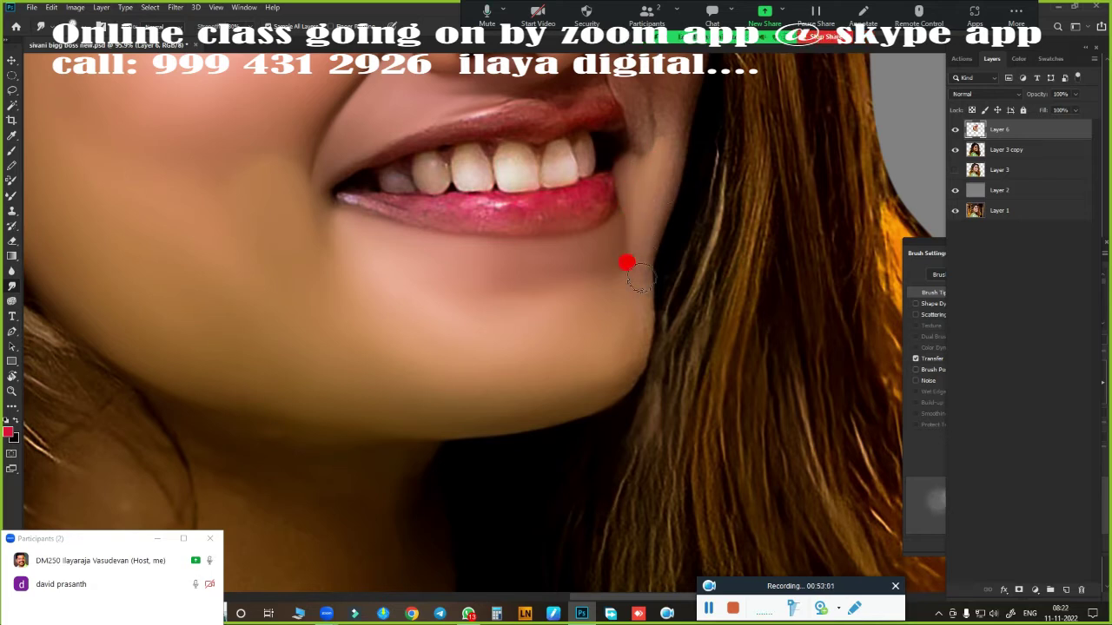
{"action": "left_click_drag", "start_coordinate": [640, 277], "coordinate": [587, 387]}
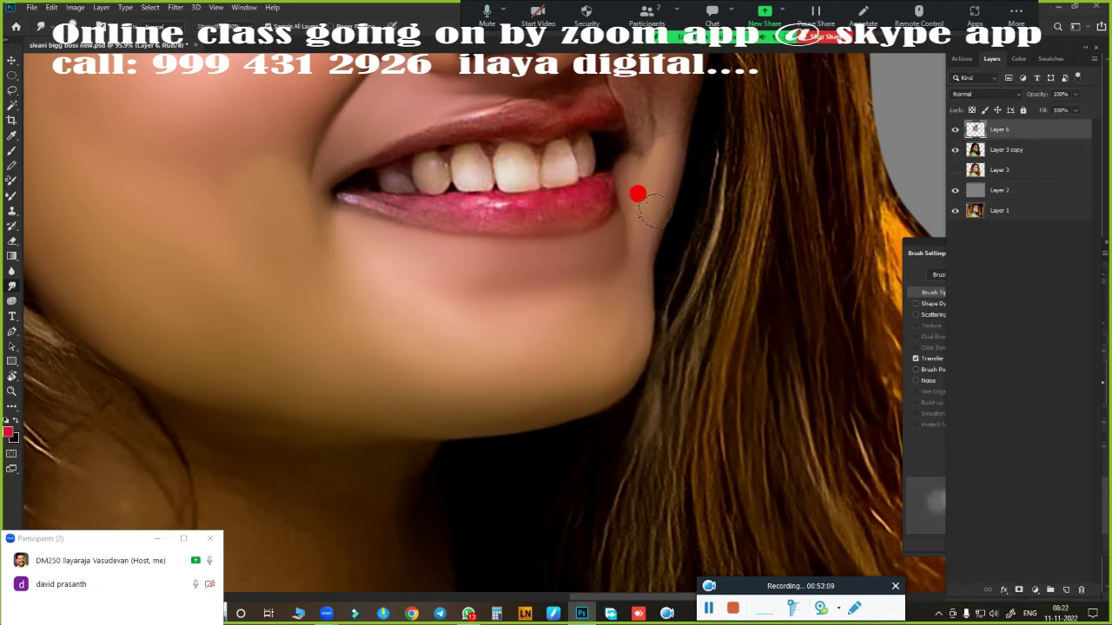
{"action": "left_click_drag", "start_coordinate": [638, 191], "coordinate": [571, 328]}
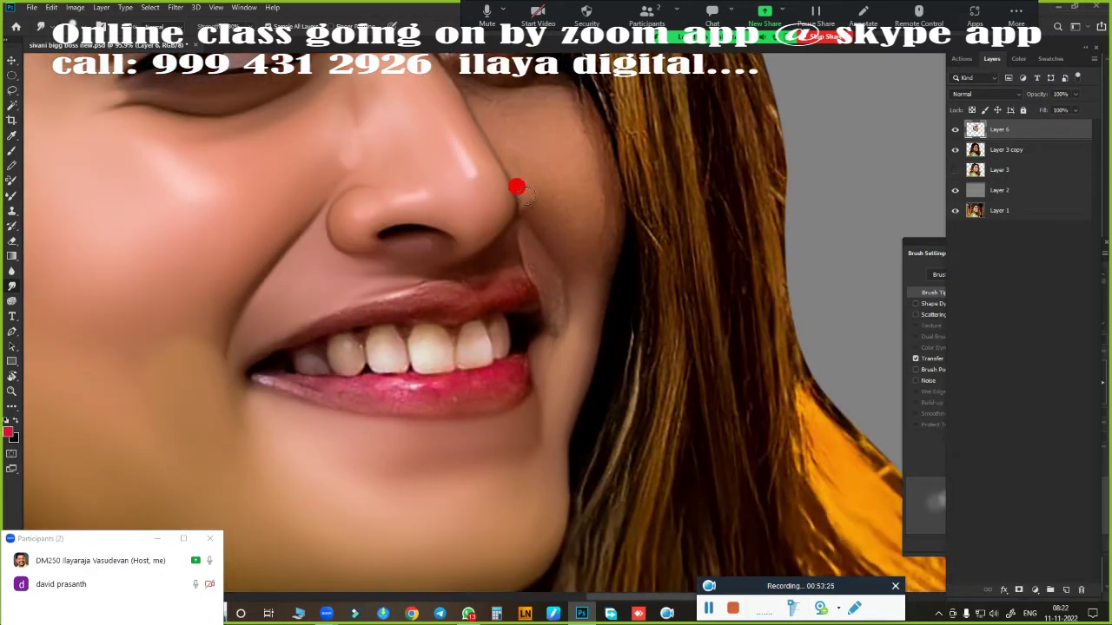
{"action": "left_click_drag", "start_coordinate": [549, 208], "coordinate": [591, 232]}
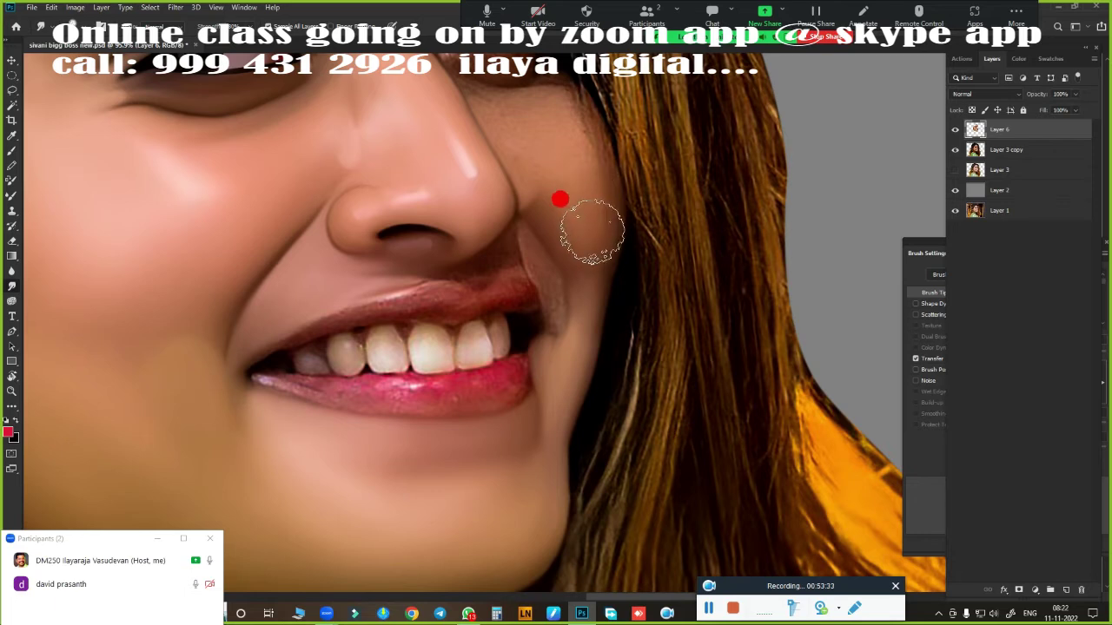
{"action": "scroll", "coordinate": [595, 272], "scroll_direction": "down", "scroll_amount": 1}
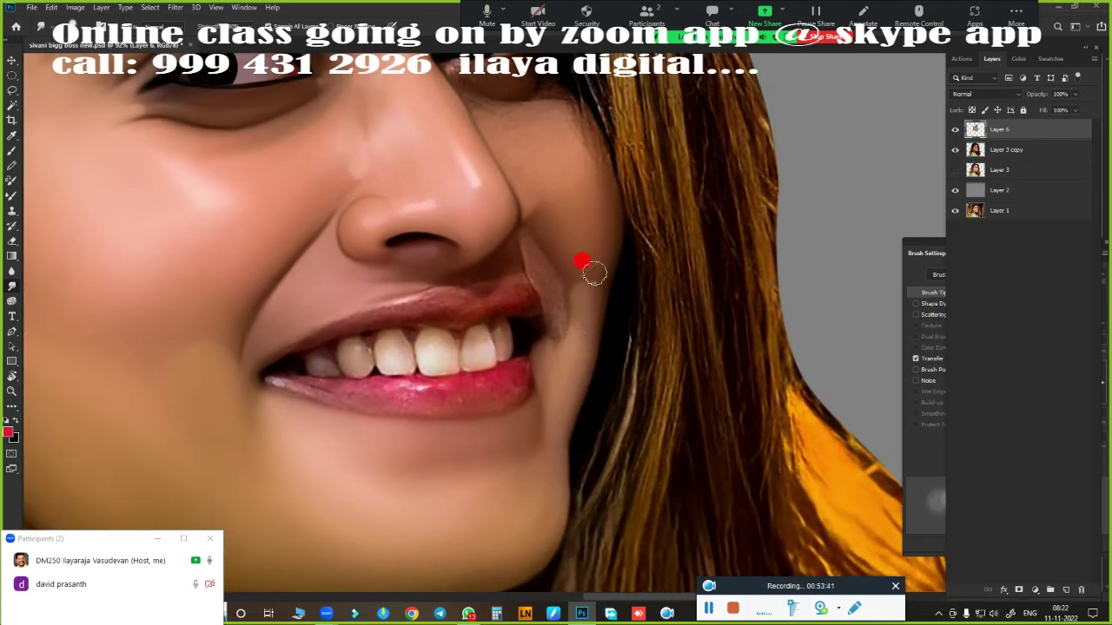
{"action": "scroll", "coordinate": [578, 329], "scroll_direction": "up", "scroll_amount": 5}
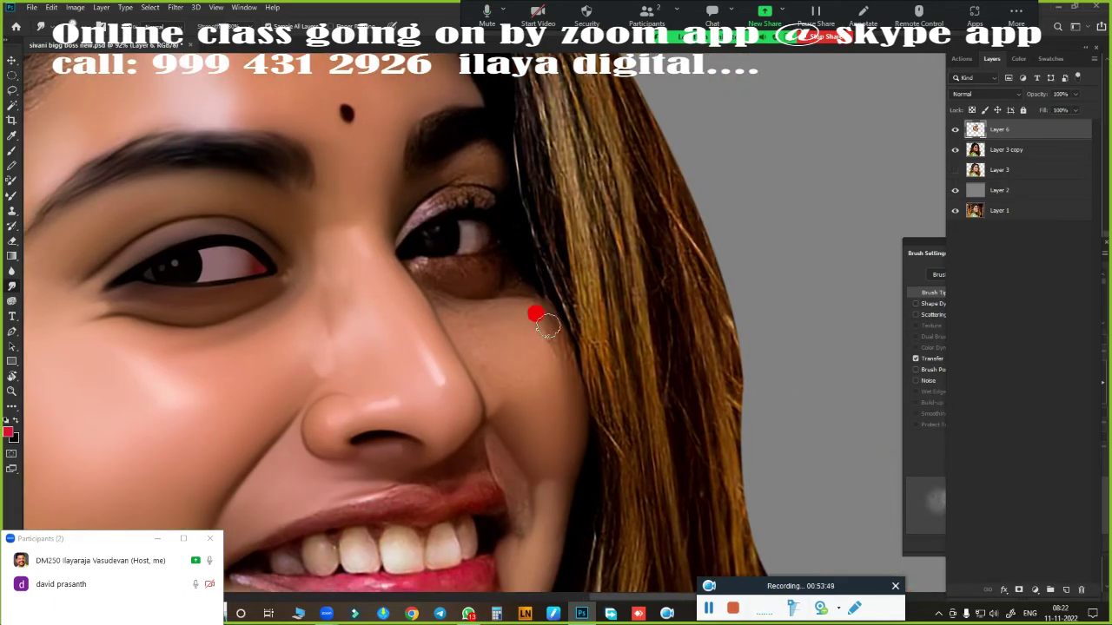
Step: Switch back from Layer 3 copy to Layer 6 as the working layer
{"action": "key", "text": "alt+bracketleft"}
{"action": "scroll", "coordinate": [640, 317], "scroll_direction": "down", "scroll_amount": 3}
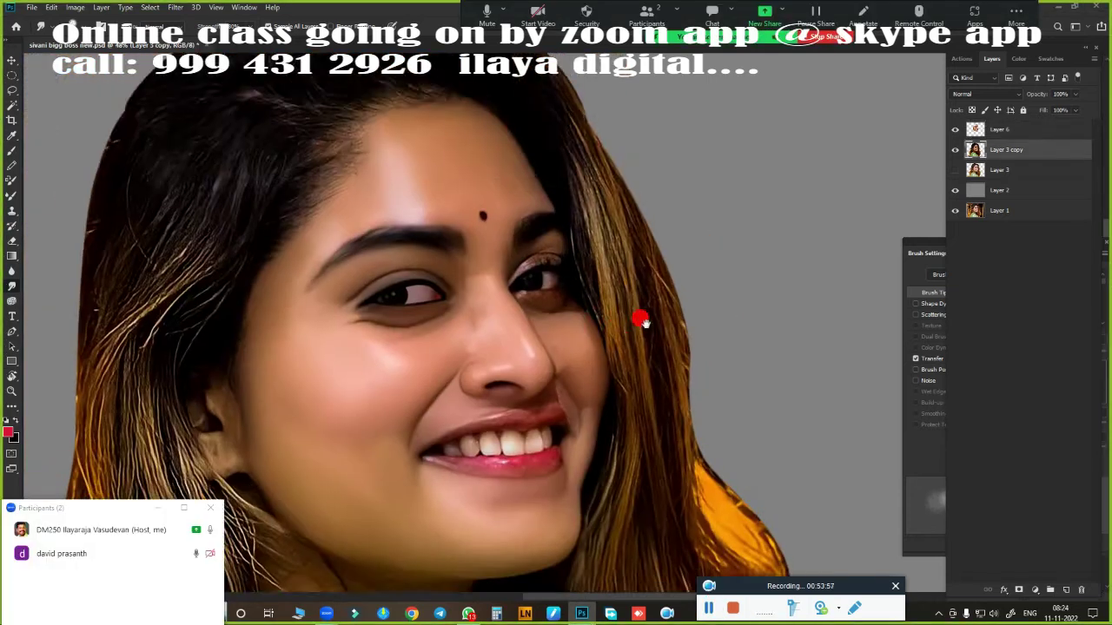
{"action": "scroll", "coordinate": [669, 283], "scroll_direction": "up", "scroll_amount": 5}
{"action": "scroll", "coordinate": [671, 284], "scroll_direction": "up", "scroll_amount": 2}
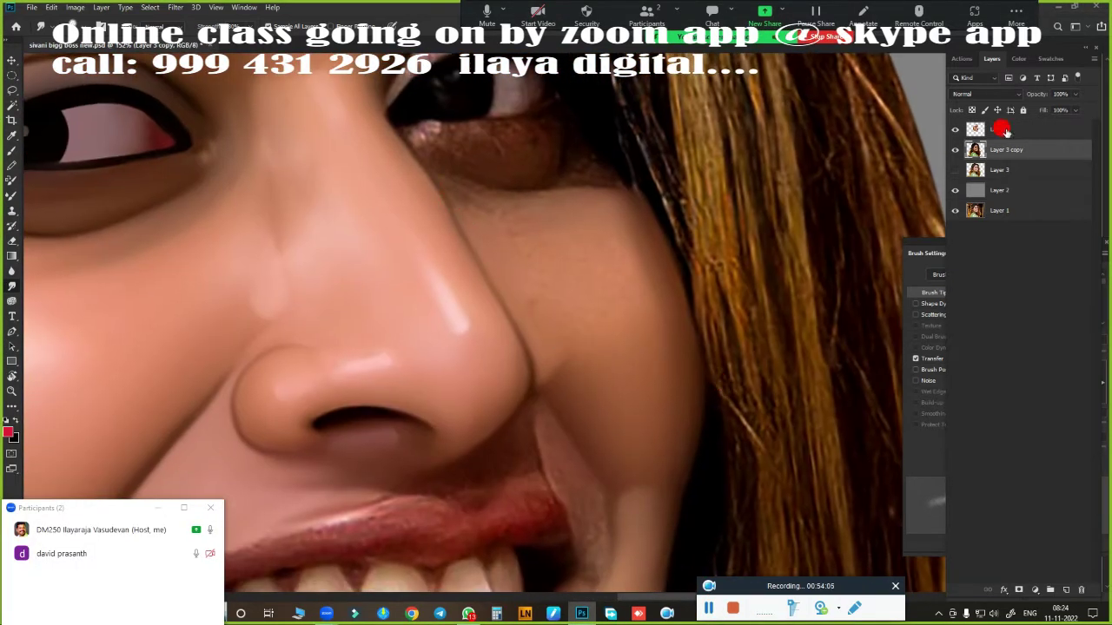
{"action": "left_click", "coordinate": [1004, 130]}
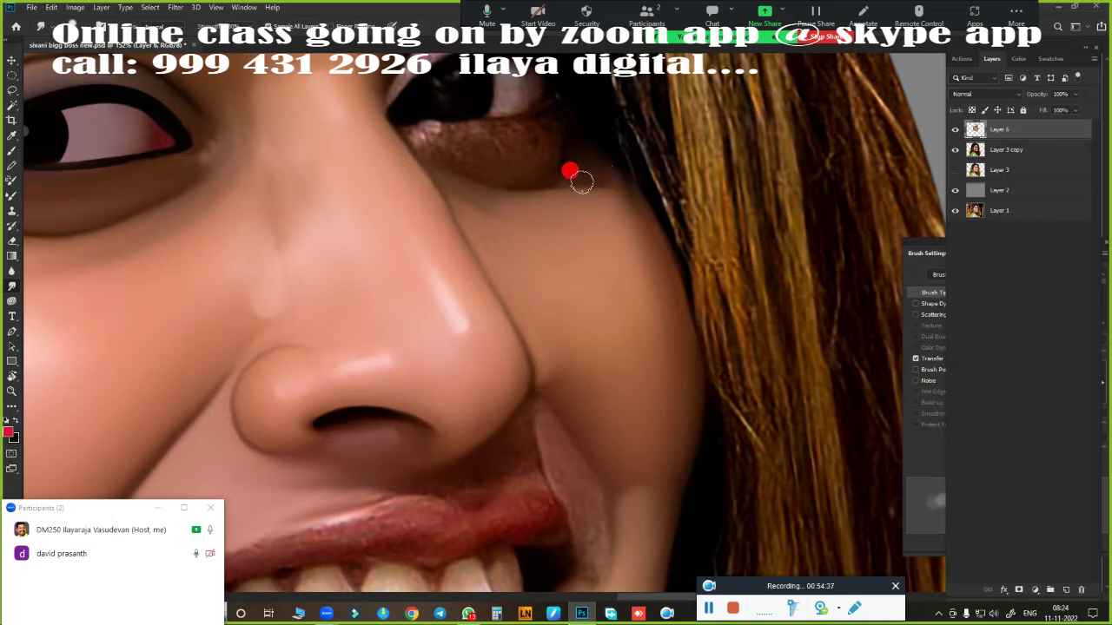
{"action": "scroll", "coordinate": [551, 287], "scroll_direction": "down", "scroll_amount": 5}
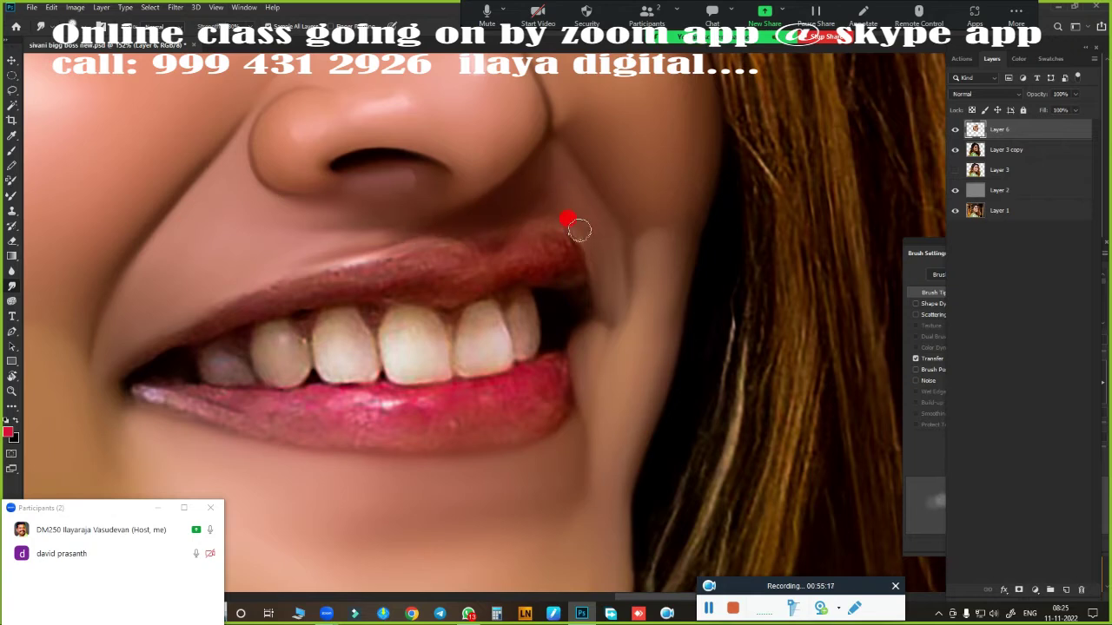
{"action": "scroll", "coordinate": [565, 339], "scroll_direction": "down", "scroll_amount": 5}
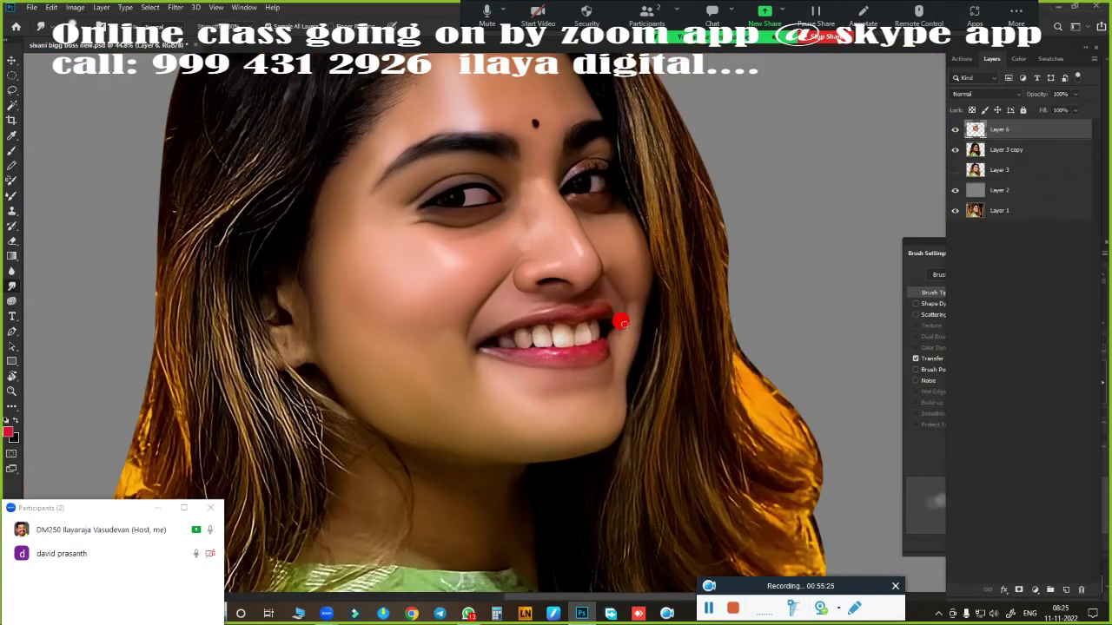
{"action": "scroll", "coordinate": [622, 323], "scroll_direction": "up", "scroll_amount": 3}
Step: Brighten and smooth the left canine and neighbouring left tooth
{"action": "scroll", "coordinate": [613, 314], "scroll_direction": "down", "scroll_amount": 3}
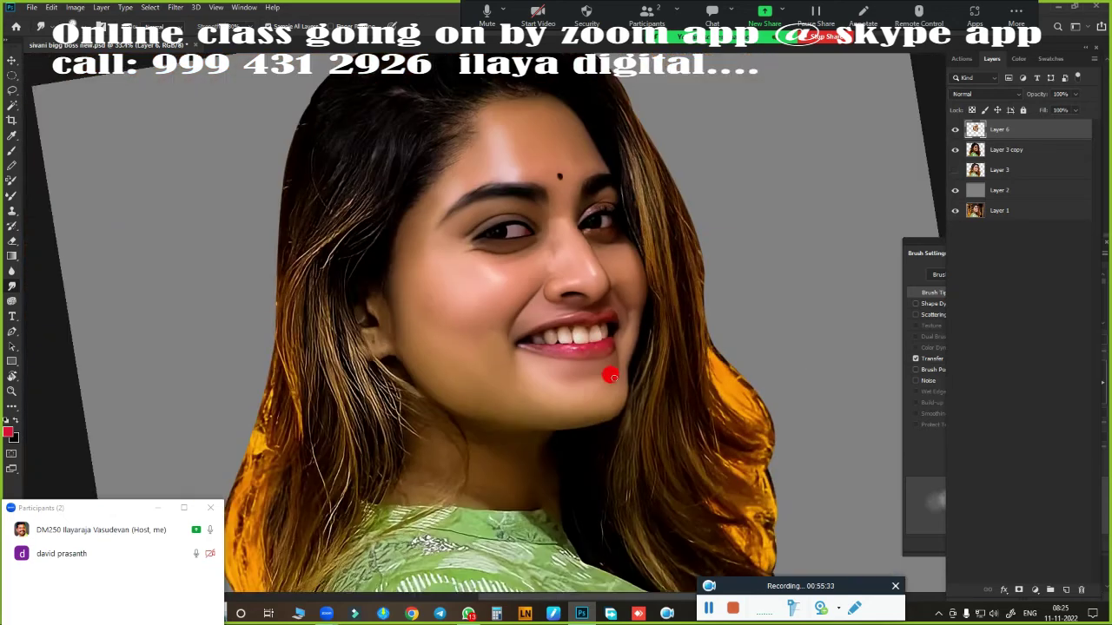
{"action": "scroll", "coordinate": [608, 373], "scroll_direction": "up", "scroll_amount": 2}
{"action": "scroll", "coordinate": [608, 310], "scroll_direction": "up", "scroll_amount": 2}
{"action": "scroll", "coordinate": [603, 317], "scroll_direction": "up", "scroll_amount": 4}
{"action": "scroll", "coordinate": [712, 276], "scroll_direction": "down", "scroll_amount": 1}
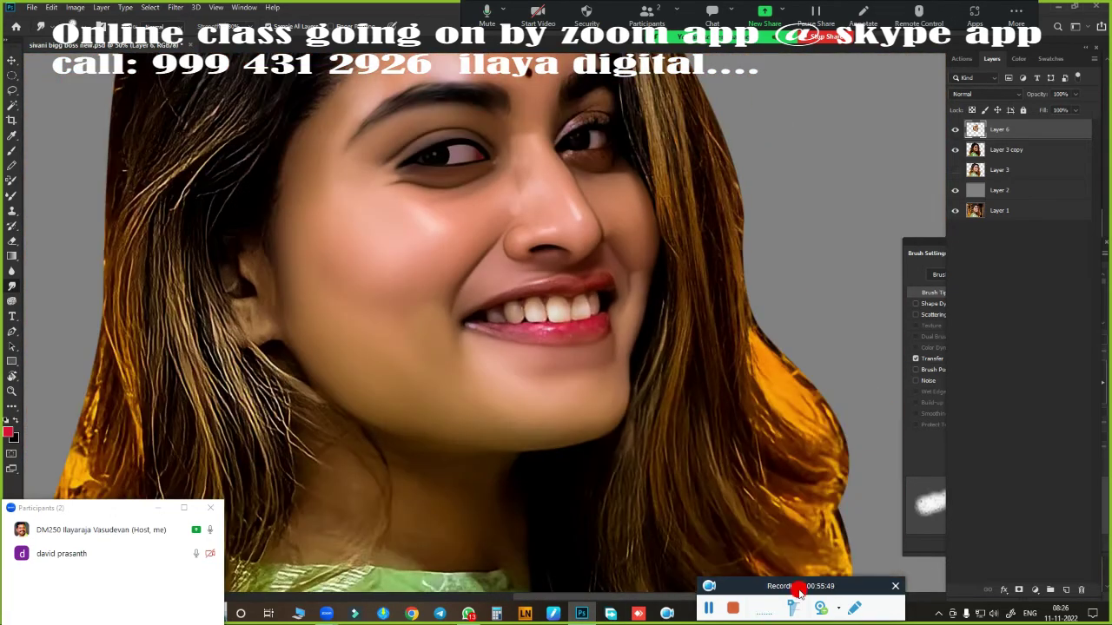
{"action": "scroll", "coordinate": [453, 226], "scroll_direction": "up", "scroll_amount": 4}
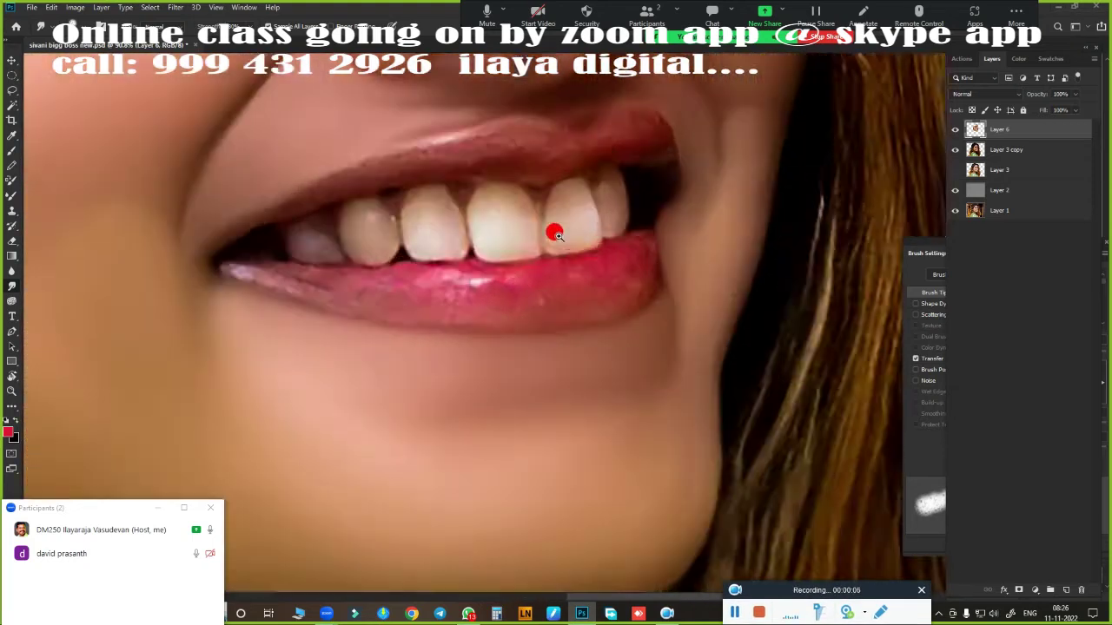
{"action": "scroll", "coordinate": [554, 231], "scroll_direction": "up", "scroll_amount": 2}
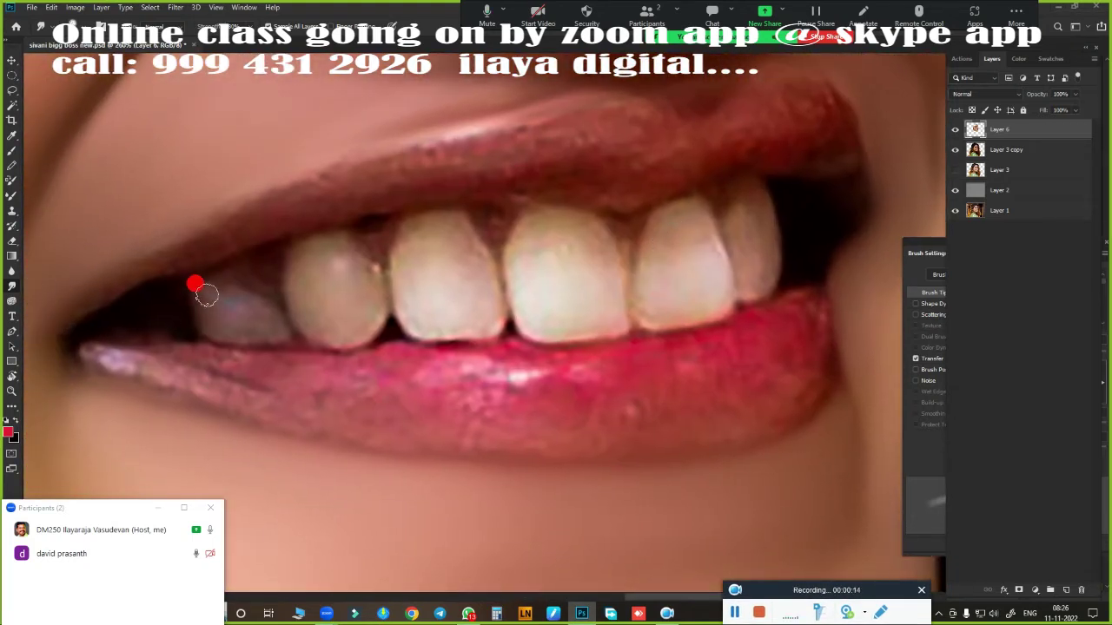
{"action": "mouse_move", "coordinate": [222, 322]}
{"action": "left_mouse_down"}
{"action": "mouse_move", "coordinate": [220, 300]}
{"action": "mouse_move", "coordinate": [212, 327]}
{"action": "left_mouse_up"}
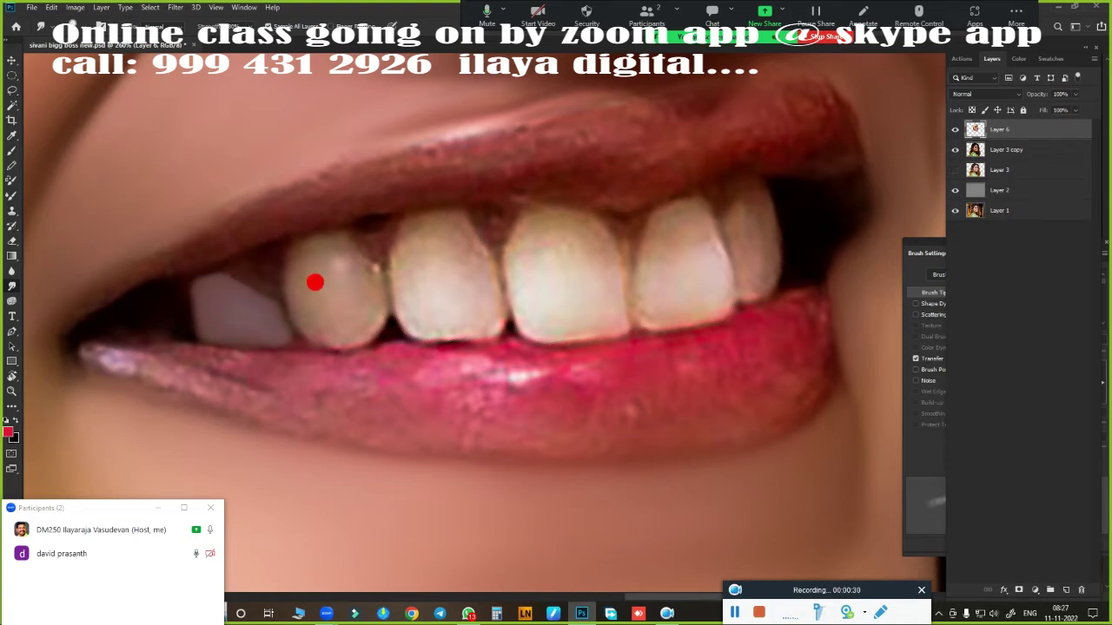
{"action": "mouse_move", "coordinate": [326, 273]}
{"action": "left_mouse_down"}
{"action": "mouse_move", "coordinate": [348, 269]}
{"action": "mouse_move", "coordinate": [360, 284]}
{"action": "mouse_move", "coordinate": [333, 237]}
{"action": "mouse_move", "coordinate": [285, 293]}
{"action": "mouse_move", "coordinate": [304, 307]}
{"action": "mouse_move", "coordinate": [303, 276]}
{"action": "mouse_move", "coordinate": [307, 320]}
{"action": "mouse_move", "coordinate": [336, 245]}
{"action": "mouse_move", "coordinate": [315, 315]}
{"action": "mouse_move", "coordinate": [407, 288]}
{"action": "mouse_move", "coordinate": [408, 252]}
{"action": "mouse_move", "coordinate": [420, 303]}
{"action": "mouse_move", "coordinate": [452, 228]}
{"action": "mouse_move", "coordinate": [443, 218]}
{"action": "mouse_move", "coordinate": [437, 251]}
{"action": "mouse_move", "coordinate": [361, 262]}
{"action": "mouse_move", "coordinate": [440, 218]}
{"action": "mouse_move", "coordinate": [457, 246]}
{"action": "mouse_move", "coordinate": [396, 305]}
{"action": "mouse_move", "coordinate": [469, 290]}
{"action": "mouse_move", "coordinate": [471, 311]}
{"action": "mouse_move", "coordinate": [442, 305]}
{"action": "mouse_move", "coordinate": [511, 273]}
{"action": "mouse_move", "coordinate": [513, 206]}
{"action": "mouse_move", "coordinate": [551, 204]}
{"action": "mouse_move", "coordinate": [514, 218]}
{"action": "mouse_move", "coordinate": [469, 278]}
{"action": "mouse_move", "coordinate": [472, 300]}
{"action": "mouse_move", "coordinate": [540, 304]}
{"action": "mouse_move", "coordinate": [561, 326]}
{"action": "mouse_move", "coordinate": [581, 228]}
{"action": "mouse_move", "coordinate": [594, 249]}
{"action": "mouse_move", "coordinate": [572, 279]}
{"action": "mouse_move", "coordinate": [601, 318]}
{"action": "mouse_move", "coordinate": [604, 269]}
{"action": "mouse_move", "coordinate": [540, 237]}
{"action": "mouse_move", "coordinate": [566, 218]}
{"action": "mouse_move", "coordinate": [653, 273]}
{"action": "mouse_move", "coordinate": [664, 254]}
{"action": "mouse_move", "coordinate": [650, 315]}
{"action": "mouse_move", "coordinate": [707, 298]}
{"action": "mouse_move", "coordinate": [713, 281]}
{"action": "mouse_move", "coordinate": [687, 216]}
{"action": "mouse_move", "coordinate": [765, 259]}
{"action": "mouse_move", "coordinate": [755, 213]}
{"action": "left_mouse_up"}
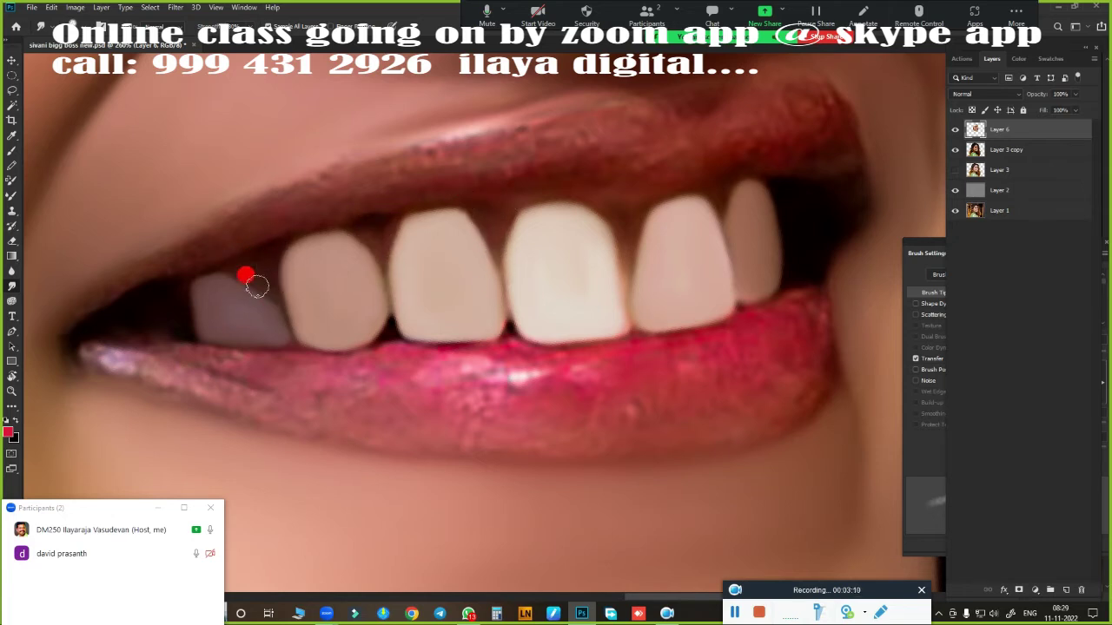
Step: Paint over the front tooth to whiten its yellowish stain
{"action": "scroll", "coordinate": [729, 356], "scroll_direction": "down", "scroll_amount": 5}
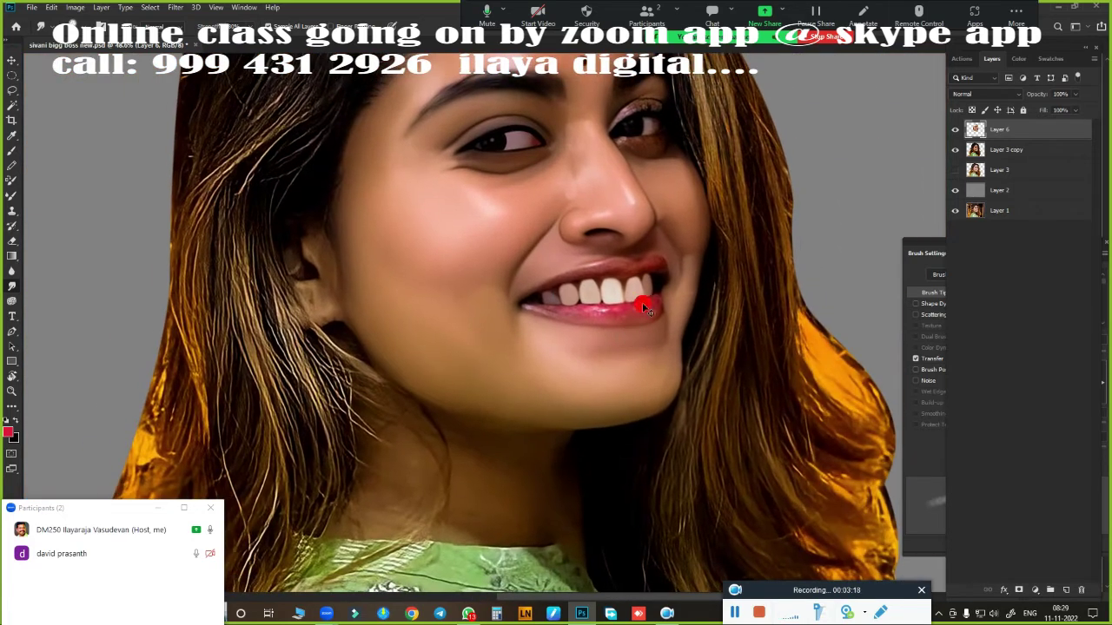
{"action": "scroll", "coordinate": [640, 304], "scroll_direction": "up", "scroll_amount": 5}
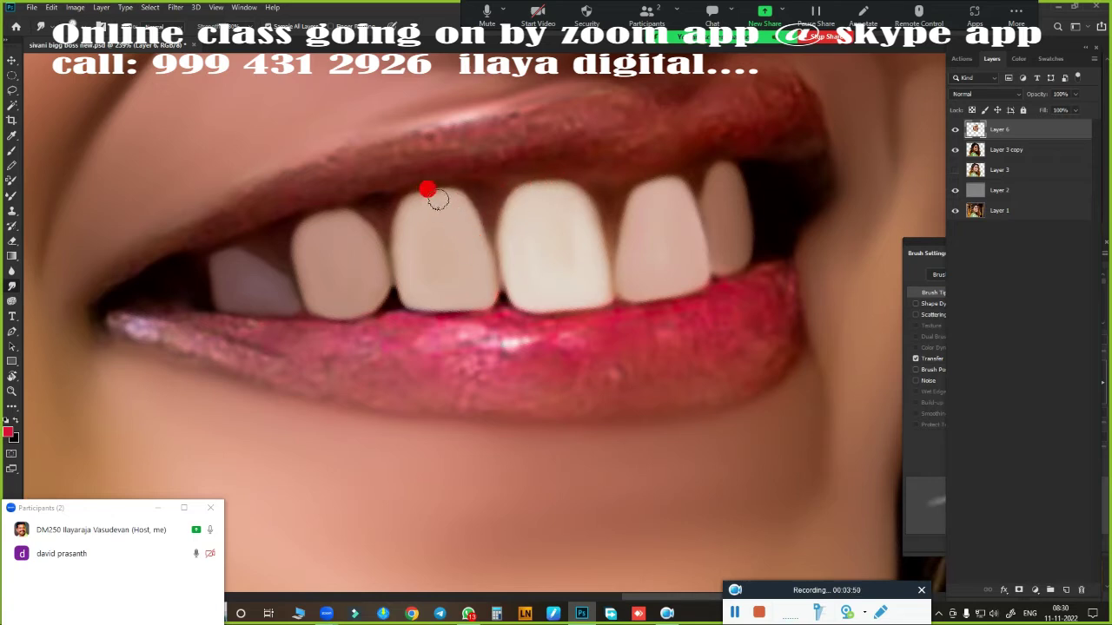
{"action": "scroll", "coordinate": [390, 214], "scroll_direction": "down", "scroll_amount": 5}
{"action": "scroll", "coordinate": [576, 336], "scroll_direction": "up", "scroll_amount": 3}
{"action": "scroll", "coordinate": [665, 367], "scroll_direction": "up", "scroll_amount": 2}
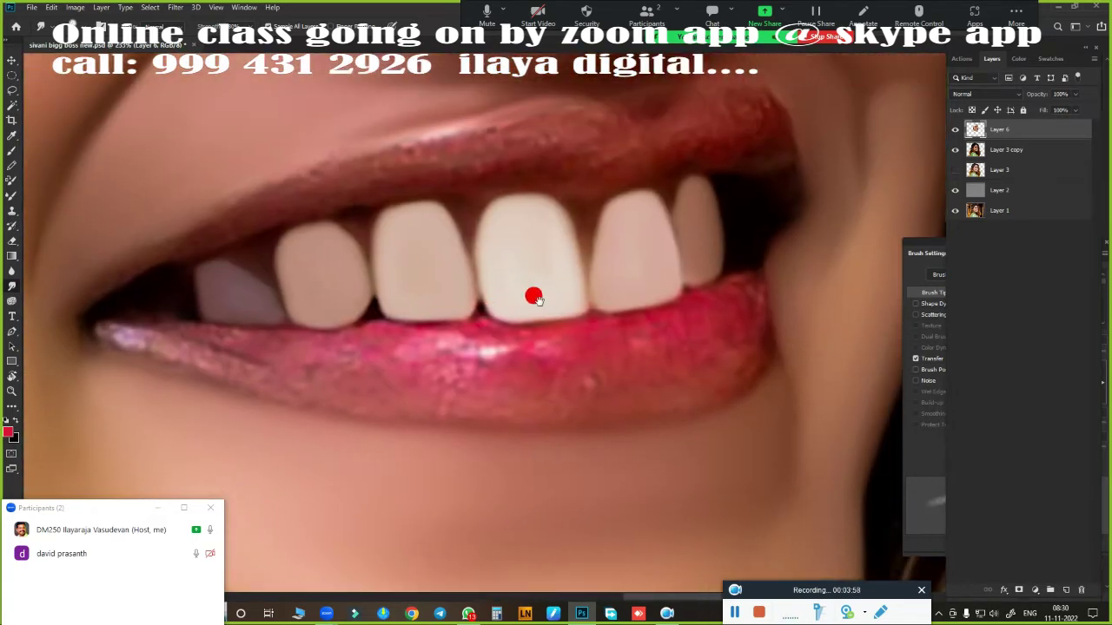
{"action": "left_click_drag", "start_coordinate": [514, 295], "coordinate": [516, 335]}
{"action": "scroll", "coordinate": [521, 313], "scroll_direction": "up", "scroll_amount": 2}
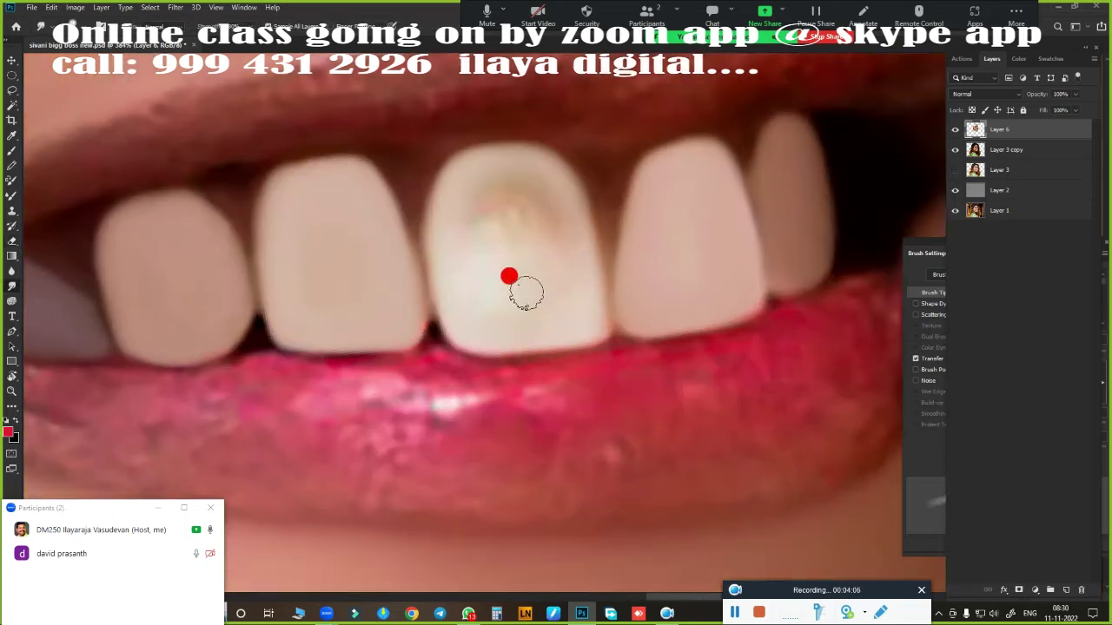
{"action": "mouse_move", "coordinate": [508, 201]}
{"action": "left_mouse_down"}
{"action": "mouse_move", "coordinate": [551, 204]}
{"action": "mouse_move", "coordinate": [457, 231]}
{"action": "mouse_move", "coordinate": [509, 161]}
{"action": "mouse_move", "coordinate": [482, 209]}
{"action": "mouse_move", "coordinate": [553, 308]}
{"action": "mouse_move", "coordinate": [509, 268]}
{"action": "mouse_move", "coordinate": [521, 304]}
{"action": "mouse_move", "coordinate": [560, 293]}
{"action": "left_mouse_up"}
Step: Switch to a smoothing brush and darken the lower lip's bottom edge
{"action": "scroll", "coordinate": [538, 271], "scroll_direction": "down", "scroll_amount": 5}
{"action": "scroll", "coordinate": [484, 362], "scroll_direction": "up", "scroll_amount": 1}
{"action": "scroll", "coordinate": [512, 385], "scroll_direction": "up", "scroll_amount": 2}
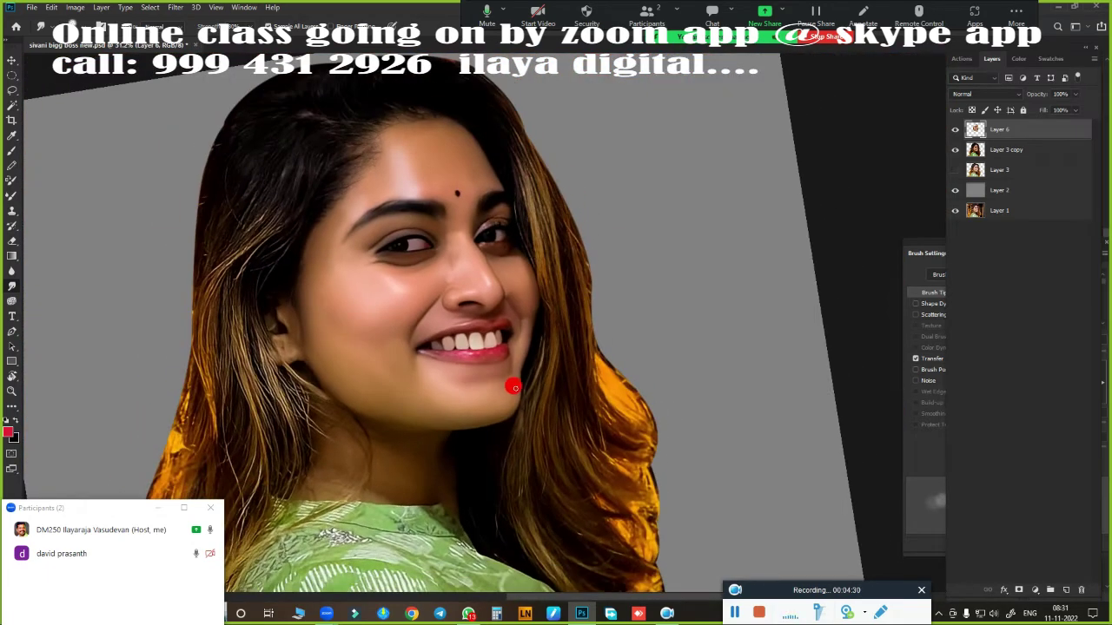
{"action": "scroll", "coordinate": [505, 370], "scroll_direction": "up", "scroll_amount": 1}
{"action": "scroll", "coordinate": [508, 370], "scroll_direction": "up", "scroll_amount": 1}
{"action": "scroll", "coordinate": [571, 316], "scroll_direction": "up", "scroll_amount": 2}
{"action": "scroll", "coordinate": [566, 375], "scroll_direction": "up", "scroll_amount": 1}
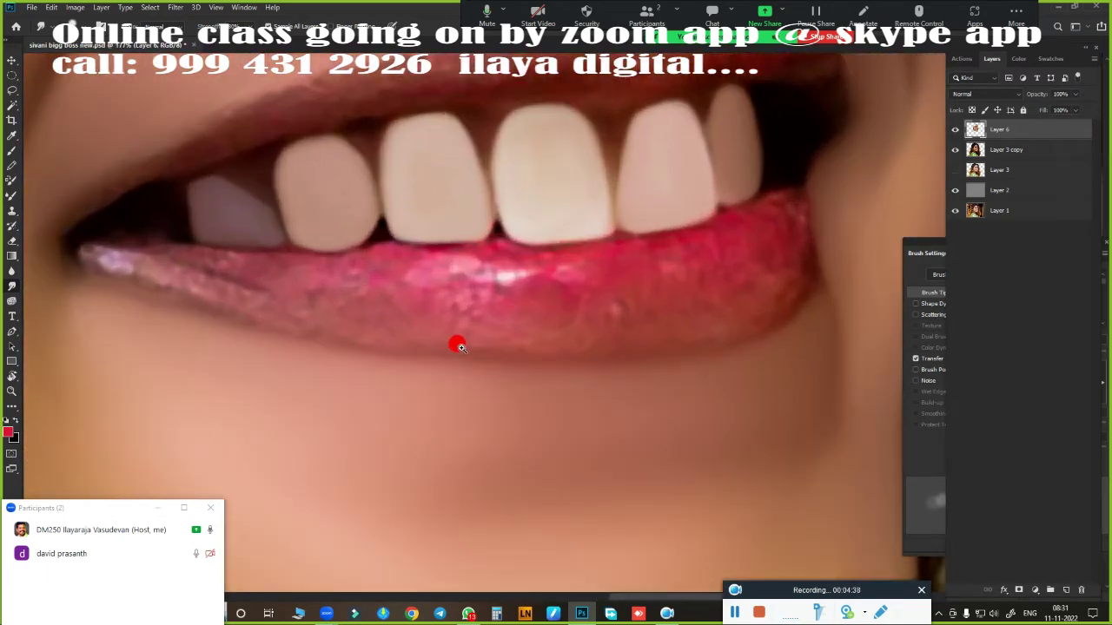
{"action": "scroll", "coordinate": [457, 342], "scroll_direction": "up", "scroll_amount": 1}
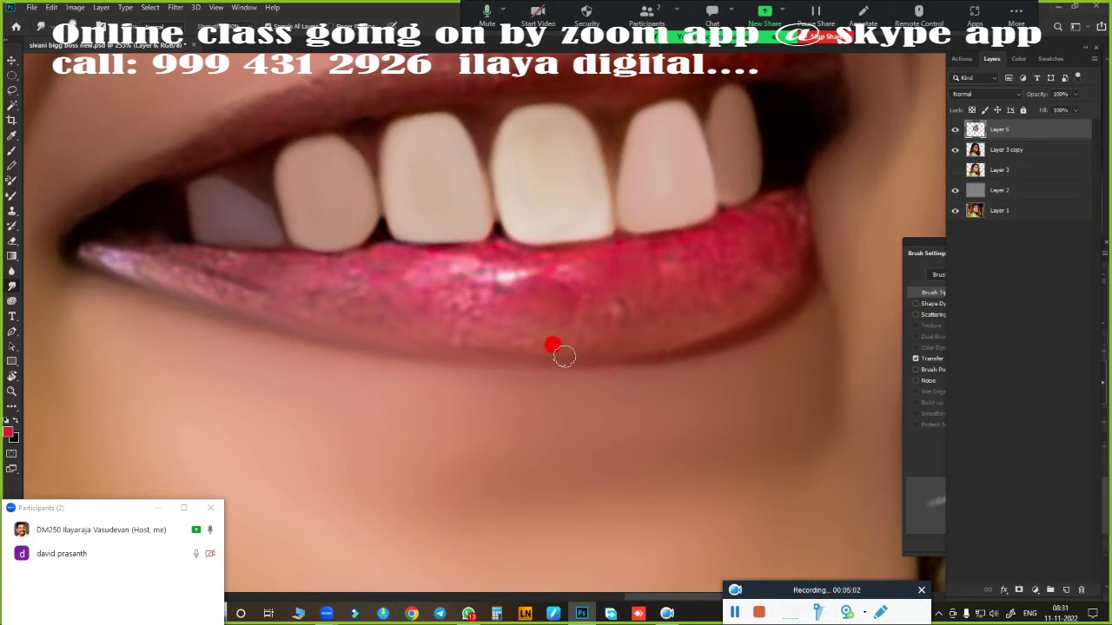
{"action": "key", "text": "b"}
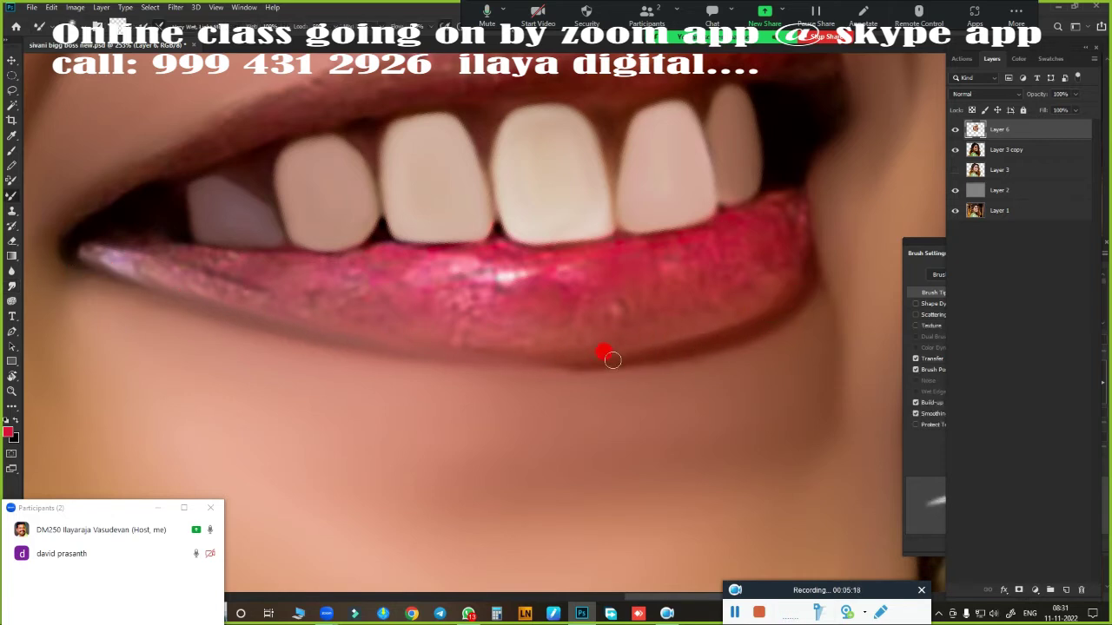
{"action": "mouse_move", "coordinate": [612, 358]}
{"action": "left_mouse_down"}
{"action": "mouse_move", "coordinate": [486, 356]}
{"action": "mouse_move", "coordinate": [611, 350]}
{"action": "mouse_move", "coordinate": [320, 329]}
{"action": "left_mouse_up"}
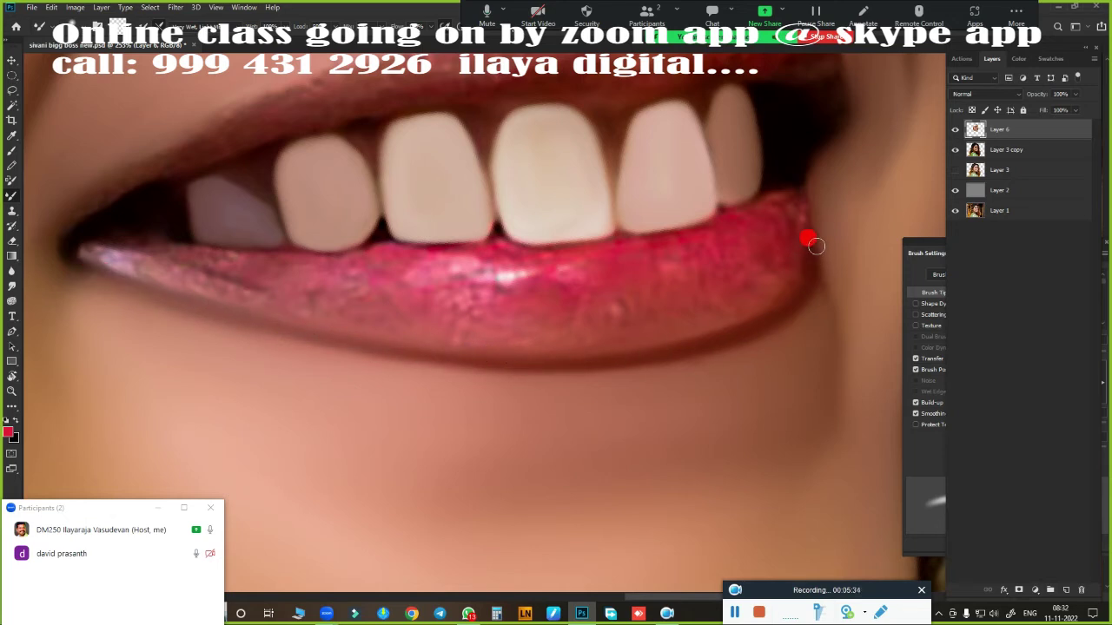
Step: Smooth and darken the upper lip contour from corner to corner
{"action": "scroll", "coordinate": [808, 204], "scroll_direction": "down", "scroll_amount": 5}
{"action": "scroll", "coordinate": [725, 348], "scroll_direction": "up", "scroll_amount": 5}
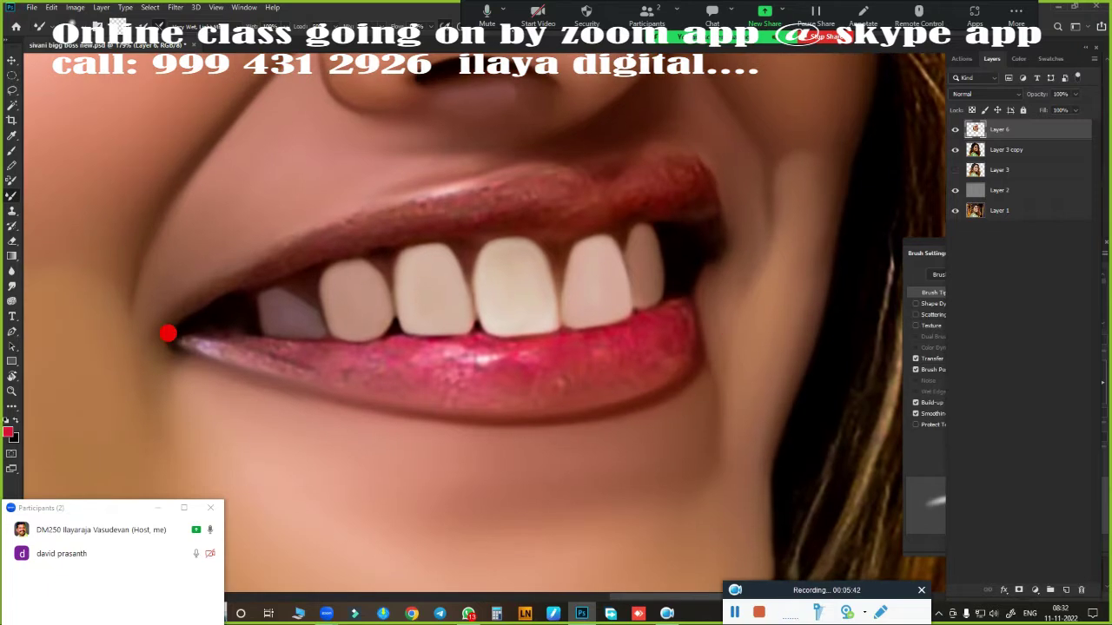
{"action": "mouse_move", "coordinate": [276, 249]}
{"action": "left_mouse_down"}
{"action": "mouse_move", "coordinate": [417, 213]}
{"action": "mouse_move", "coordinate": [422, 234]}
{"action": "left_mouse_up"}
{"action": "left_click_drag", "start_coordinate": [565, 182], "coordinate": [444, 181]}
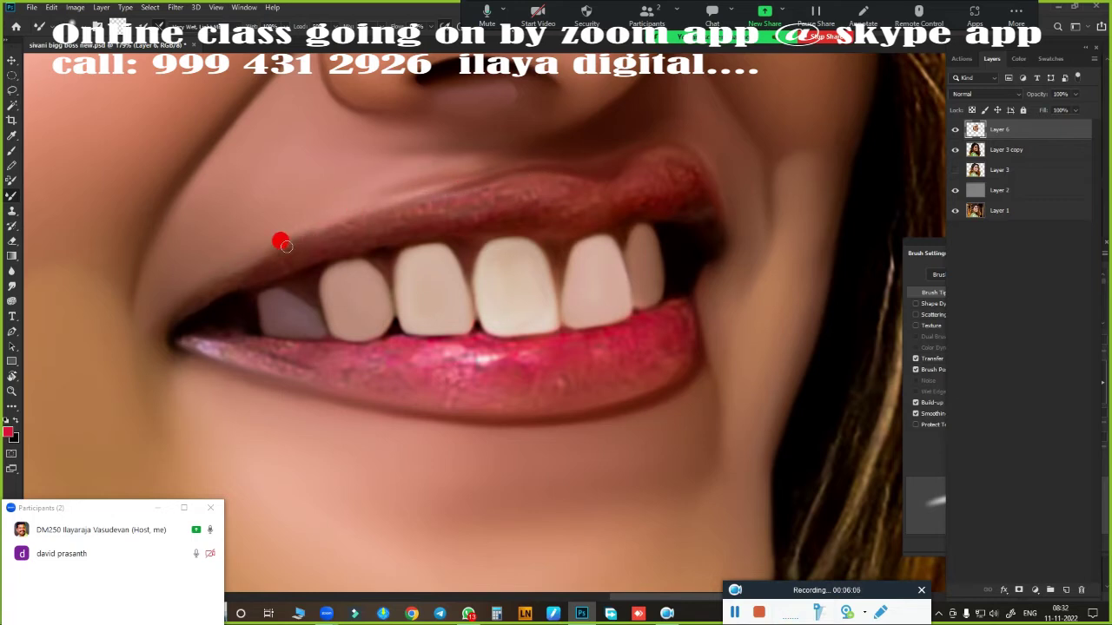
{"action": "left_click_drag", "start_coordinate": [286, 247], "coordinate": [376, 216]}
{"action": "left_click_drag", "start_coordinate": [173, 340], "coordinate": [656, 316]}
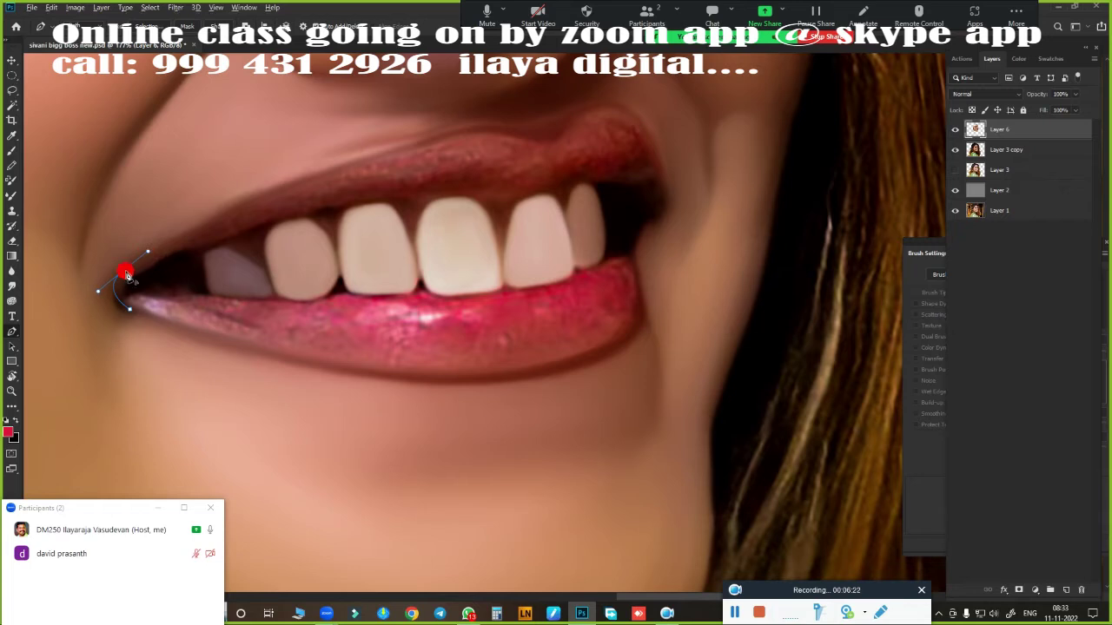
Step: Trace a closed Pen path around both lips and convert it to a selection
{"action": "left_click_drag", "start_coordinate": [428, 149], "coordinate": [580, 123]}
{"action": "left_click_drag", "start_coordinate": [410, 149], "coordinate": [612, 94]}
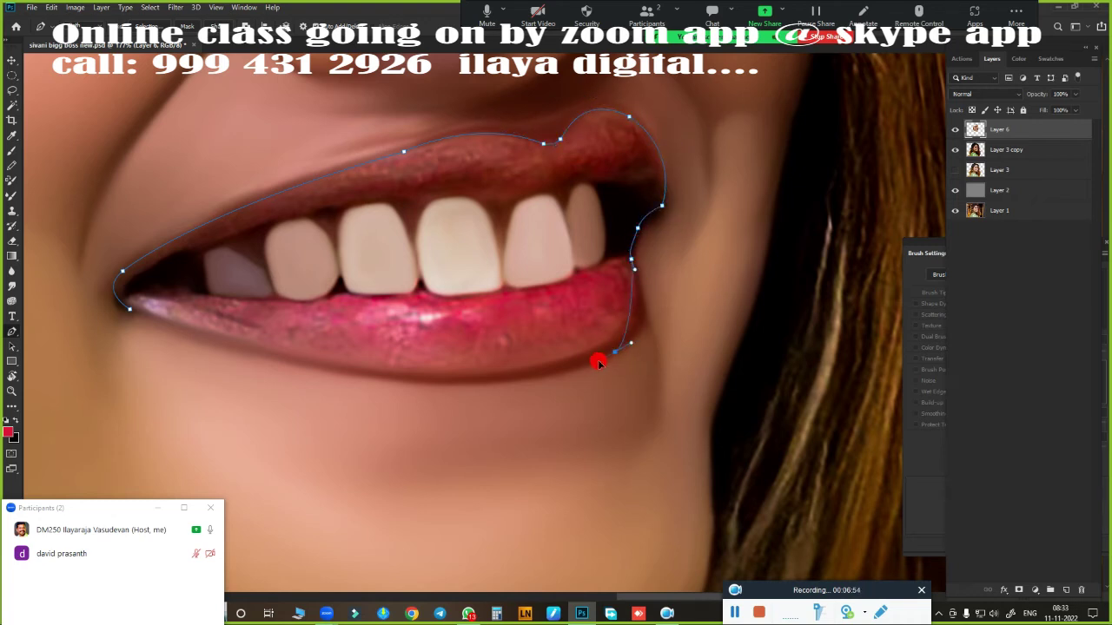
{"action": "left_click_drag", "start_coordinate": [296, 366], "coordinate": [84, 313]}
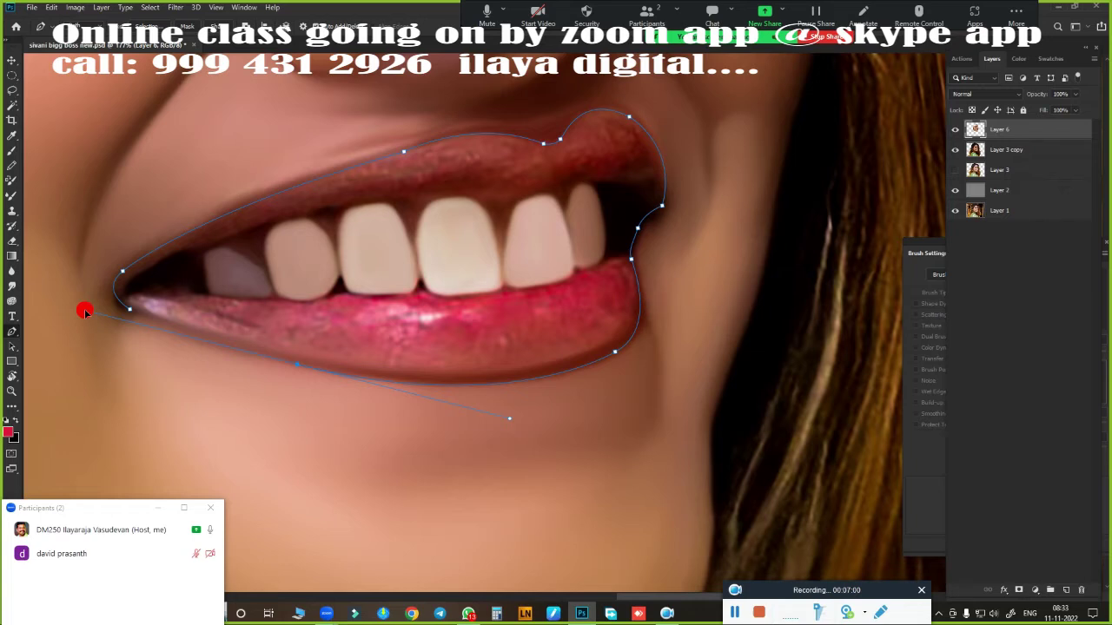
{"action": "left_click", "coordinate": [132, 312]}
{"action": "key", "text": "ctrl+Return"}
Step: Repaint the lower lip a richer pink, adding a lighter highlight with a smaller brush
{"action": "scroll", "coordinate": [489, 449], "scroll_direction": "up", "scroll_amount": 2}
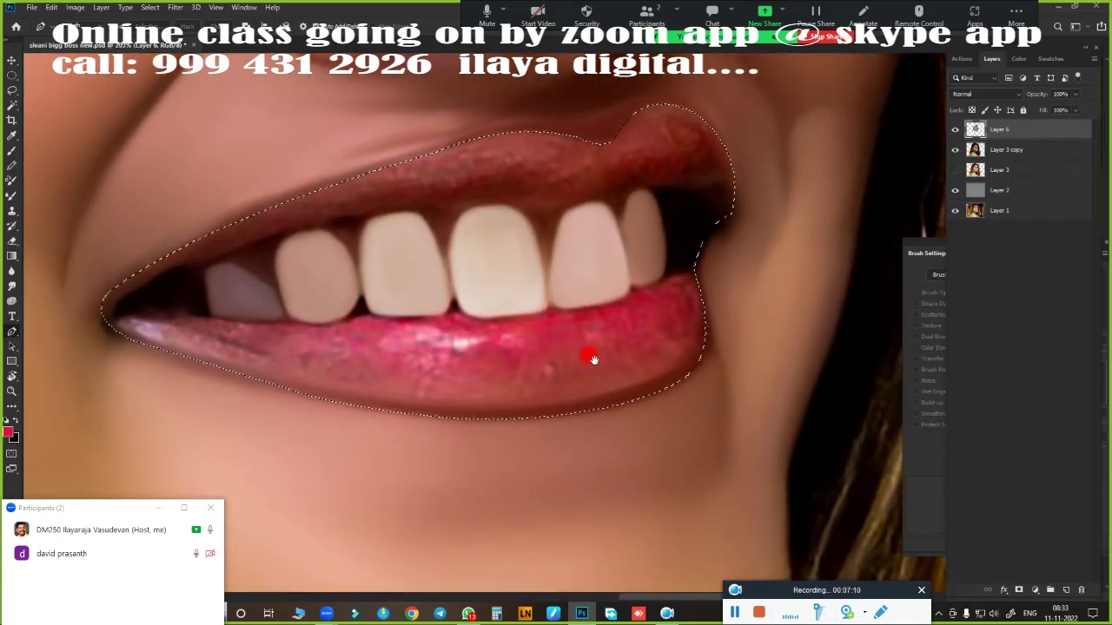
{"action": "key", "text": "j"}
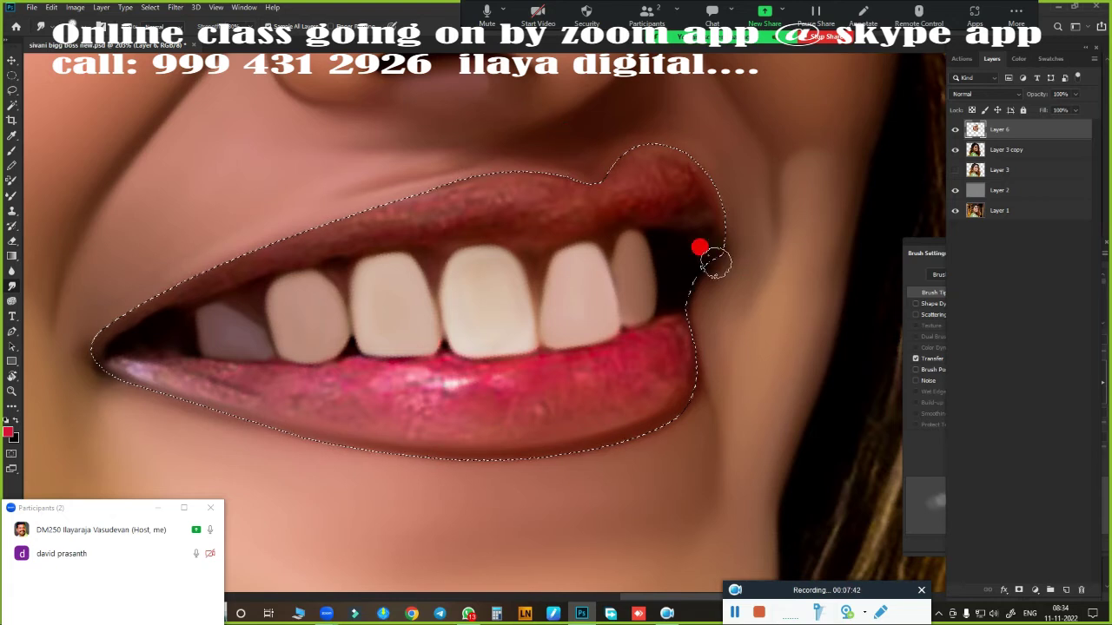
{"action": "scroll", "coordinate": [596, 266], "scroll_direction": "down", "scroll_amount": 3}
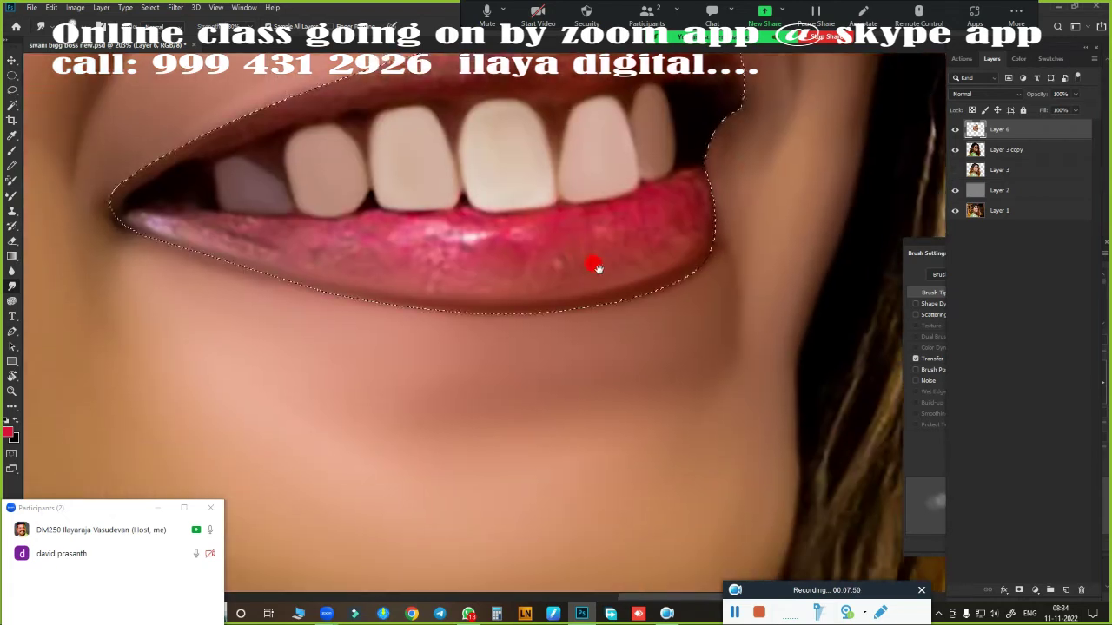
{"action": "scroll", "coordinate": [651, 226], "scroll_direction": "down", "scroll_amount": 2}
{"action": "mouse_move", "coordinate": [249, 225]}
{"action": "left_mouse_down"}
{"action": "mouse_move", "coordinate": [161, 248]}
{"action": "mouse_move", "coordinate": [707, 245]}
{"action": "mouse_move", "coordinate": [139, 233]}
{"action": "left_mouse_up"}
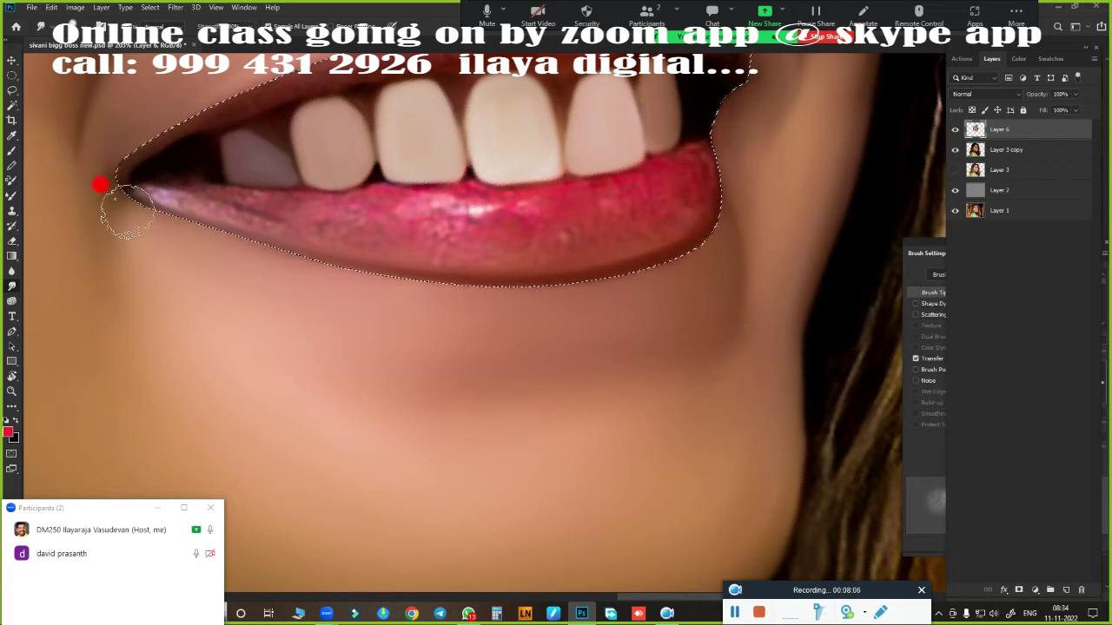
{"action": "scroll", "coordinate": [527, 442], "scroll_direction": "up", "scroll_amount": 3}
{"action": "key", "text": "bracketleft"}
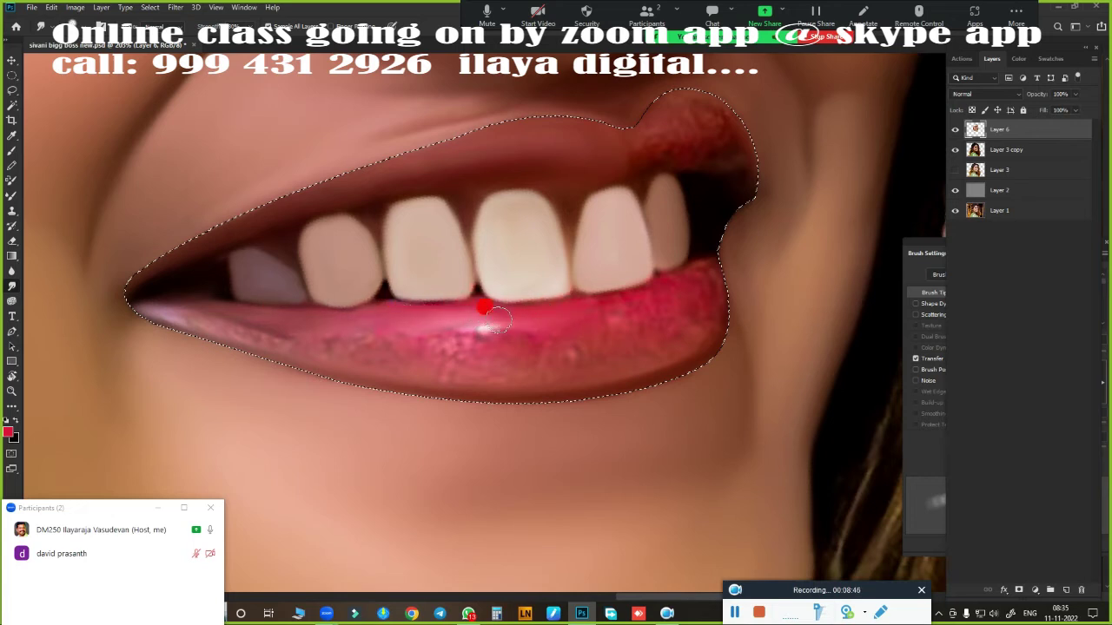
{"action": "left_click_drag", "start_coordinate": [494, 342], "coordinate": [578, 347]}
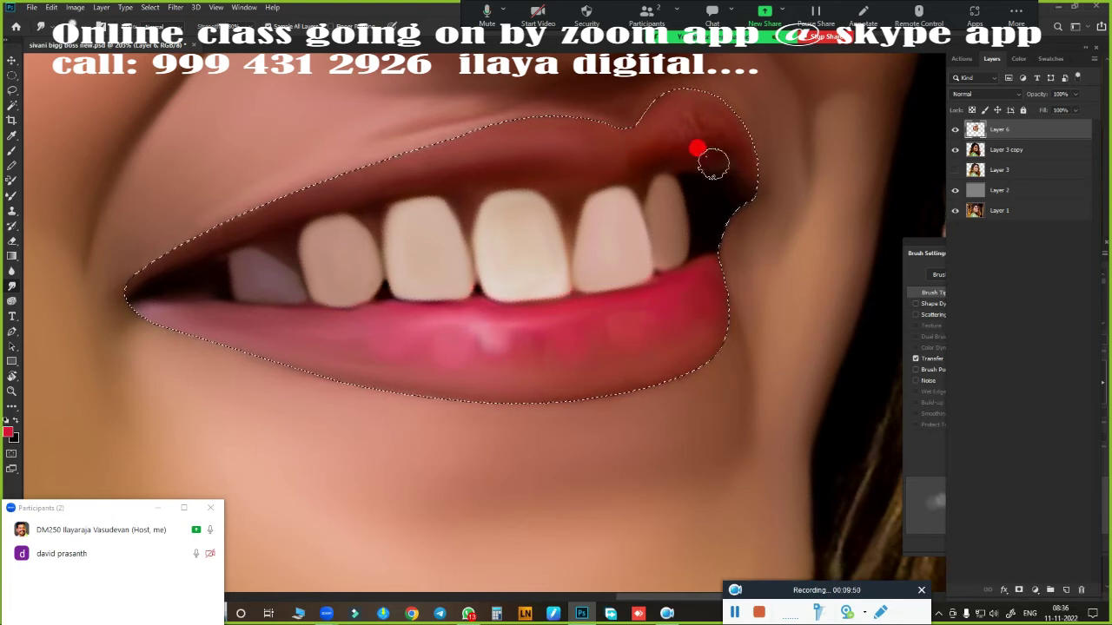
Step: Paint out lash specks and smooth the pink upper eyelid skin
{"action": "scroll", "coordinate": [770, 252], "scroll_direction": "down", "scroll_amount": 5}
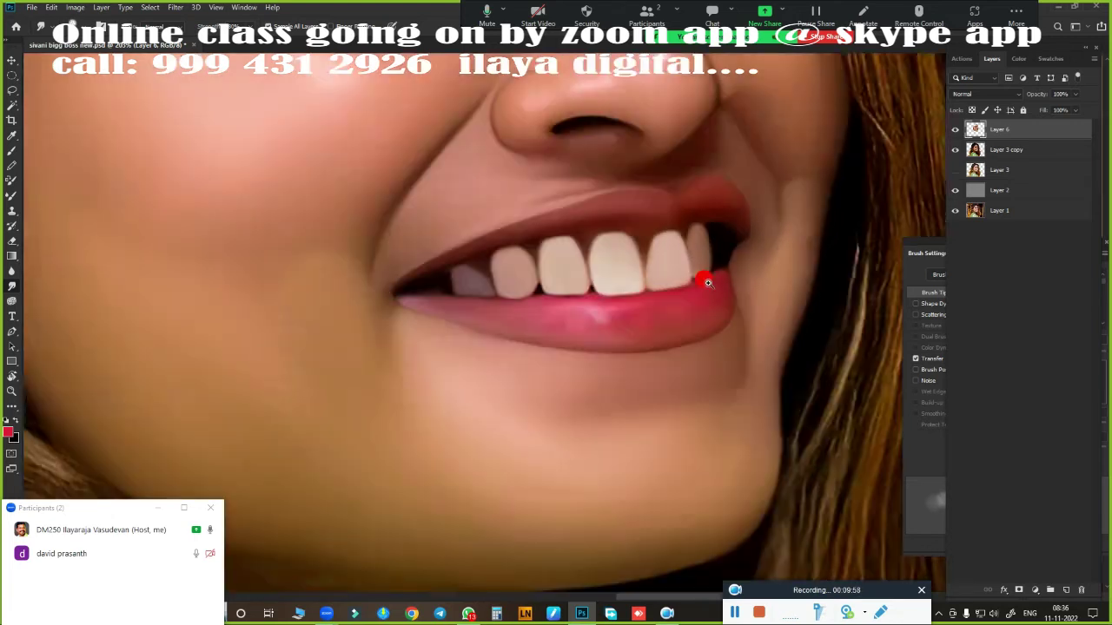
{"action": "scroll", "coordinate": [713, 286], "scroll_direction": "down", "scroll_amount": 4}
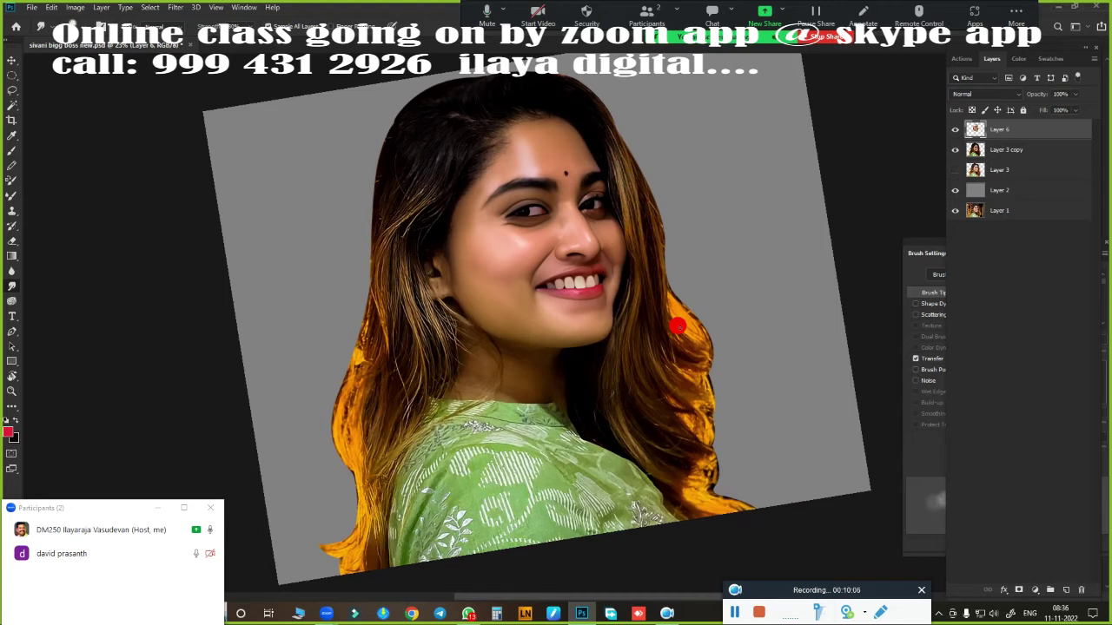
{"action": "scroll", "coordinate": [556, 287], "scroll_direction": "up", "scroll_amount": 3}
{"action": "scroll", "coordinate": [531, 241], "scroll_direction": "up", "scroll_amount": 3}
{"action": "scroll", "coordinate": [504, 295], "scroll_direction": "up", "scroll_amount": 3}
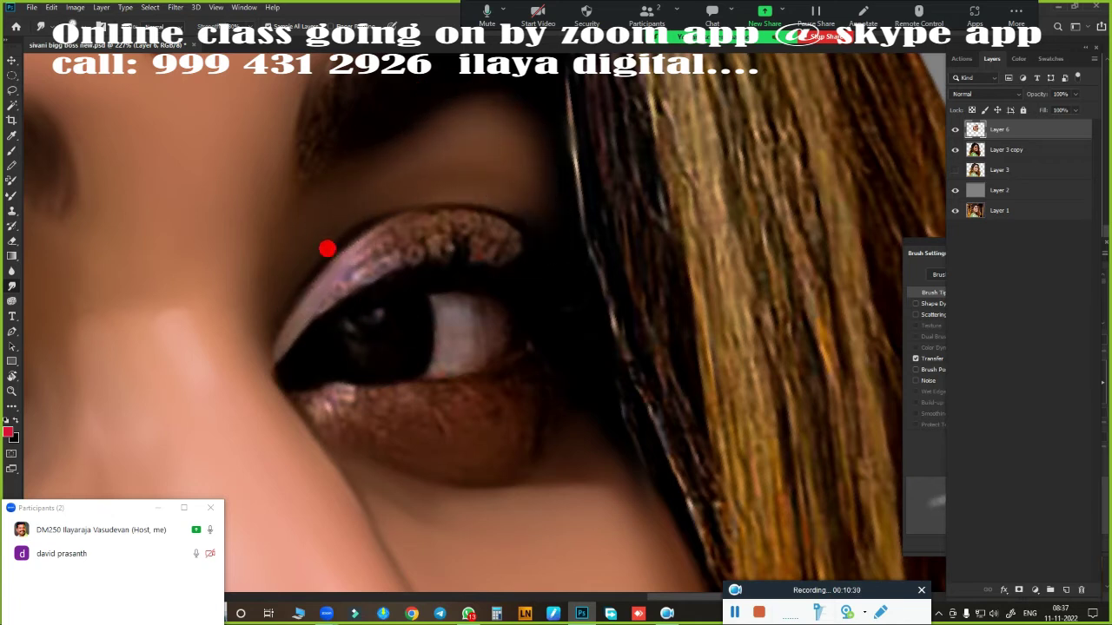
{"action": "left_click_drag", "start_coordinate": [373, 261], "coordinate": [482, 250]}
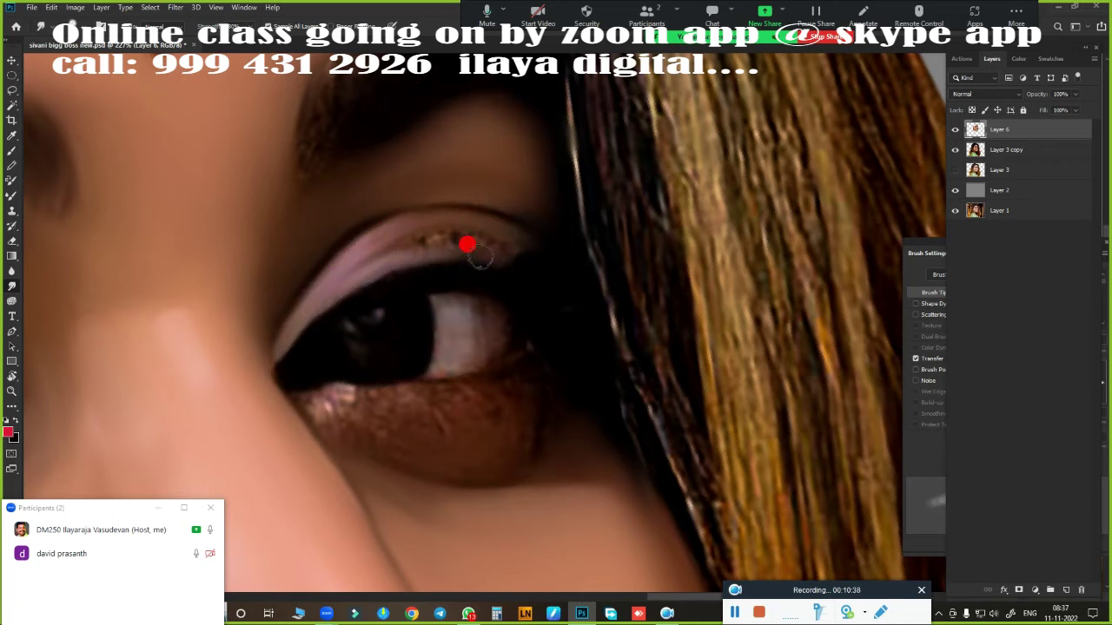
{"action": "left_click_drag", "start_coordinate": [358, 263], "coordinate": [430, 250]}
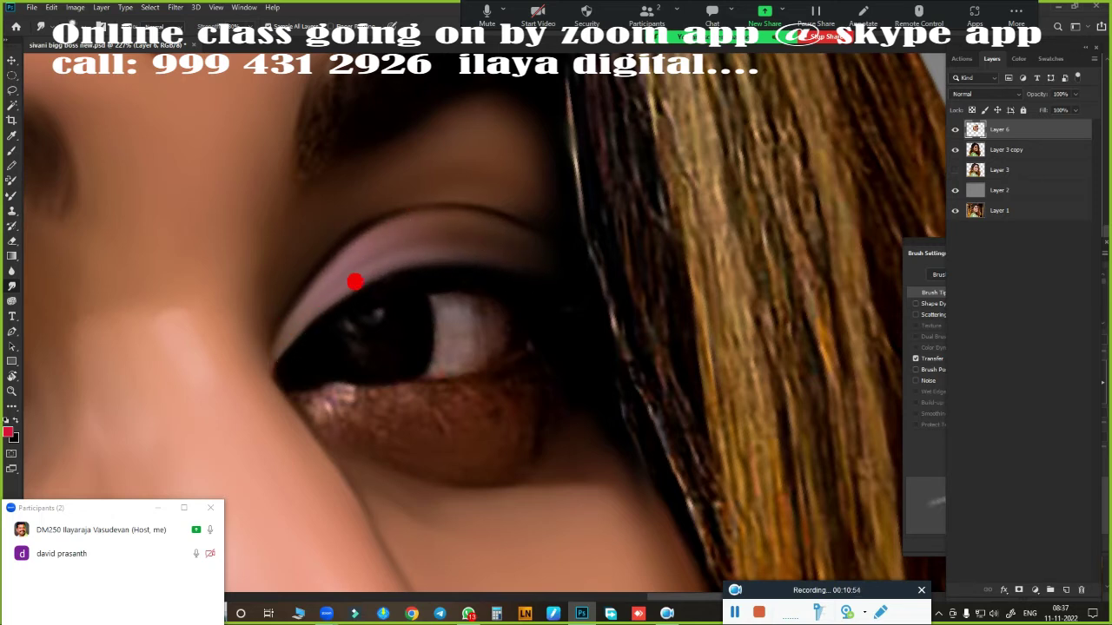
Step: Smooth the lower eyelid and inner-corner skin, then marquee a circle around the iris
{"action": "scroll", "coordinate": [573, 364], "scroll_direction": "down", "scroll_amount": 3}
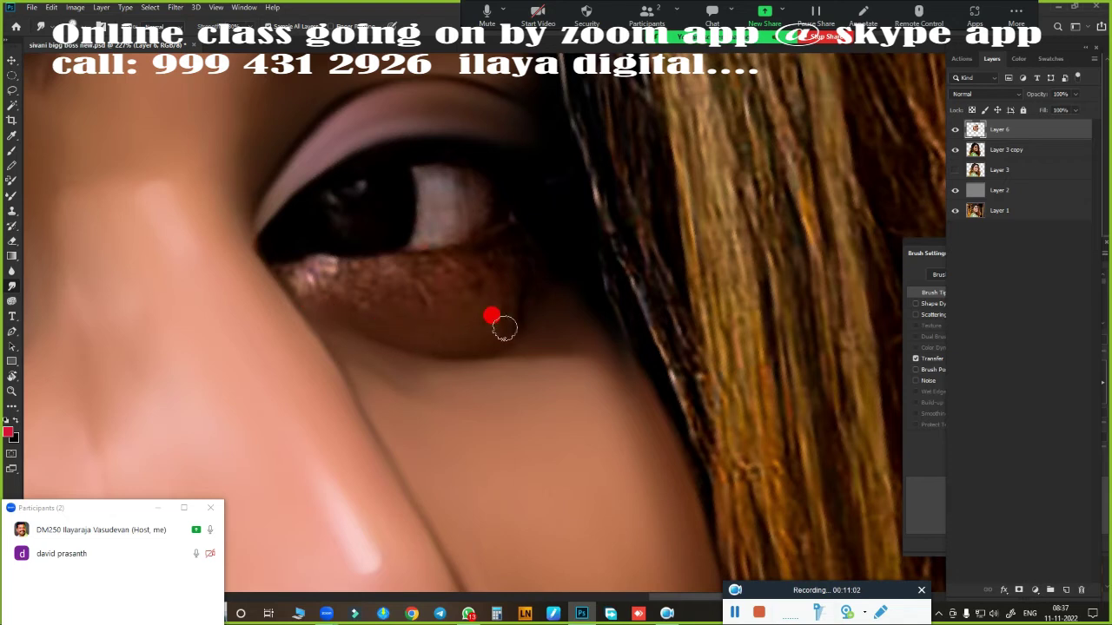
{"action": "left_click_drag", "start_coordinate": [502, 336], "coordinate": [461, 311]}
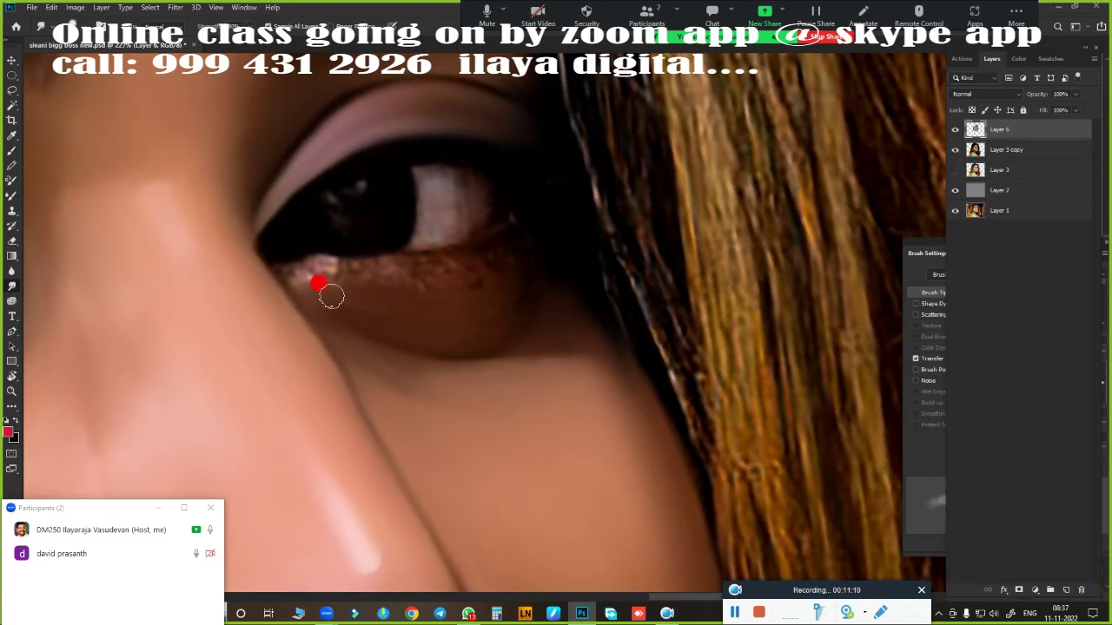
{"action": "left_click_drag", "start_coordinate": [526, 294], "coordinate": [501, 261]}
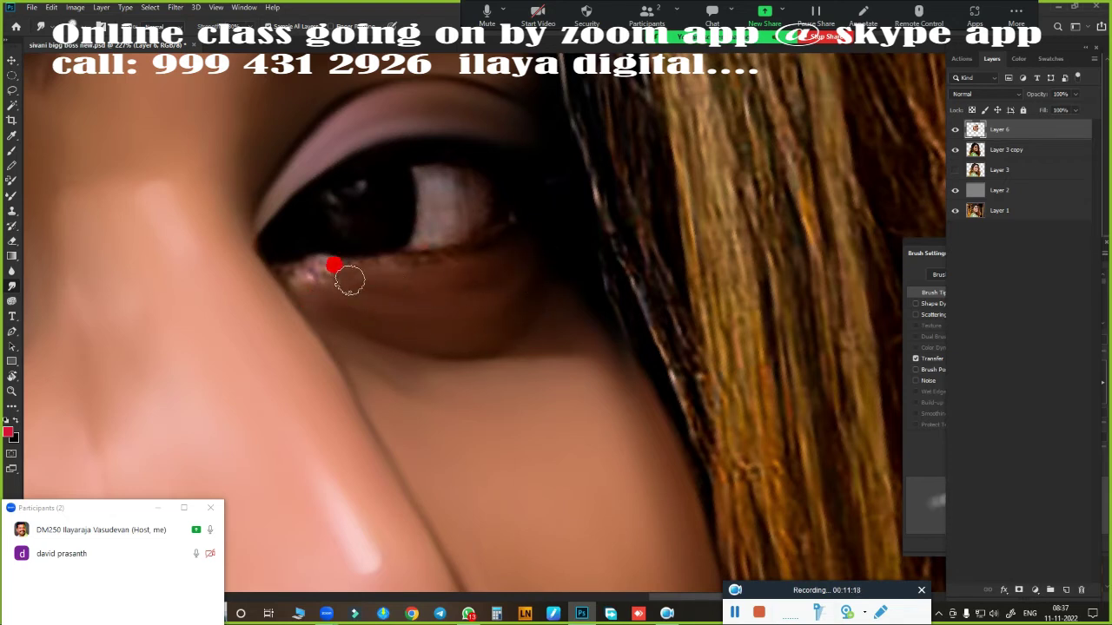
{"action": "mouse_move", "coordinate": [349, 279]}
{"action": "left_mouse_down"}
{"action": "mouse_move", "coordinate": [288, 266]}
{"action": "mouse_move", "coordinate": [413, 261]}
{"action": "left_mouse_up"}
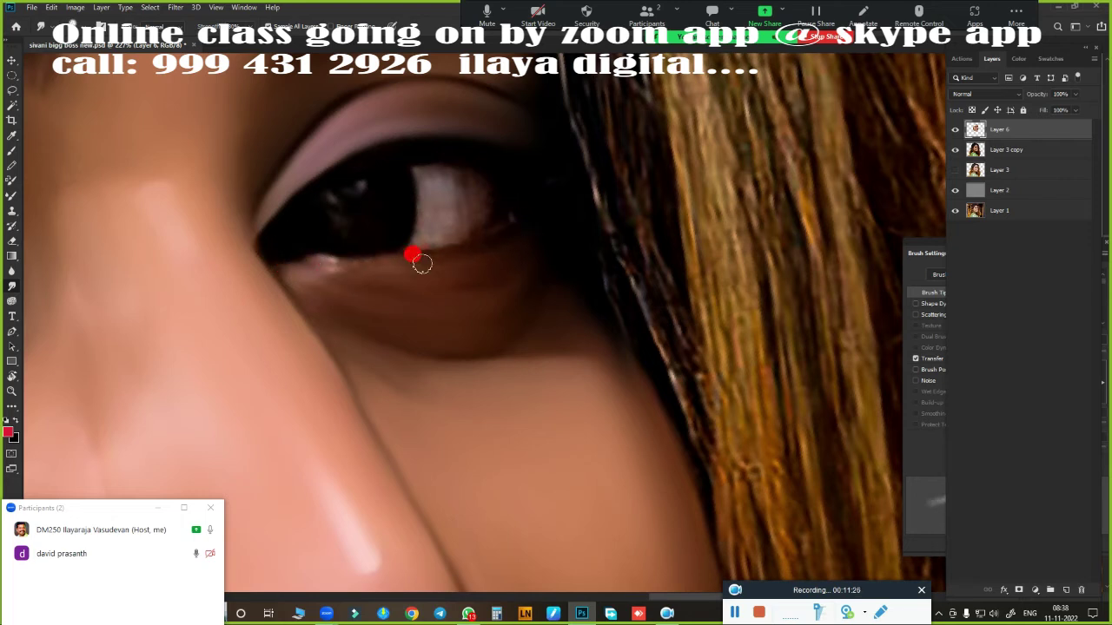
{"action": "mouse_move", "coordinate": [554, 241]}
{"action": "left_mouse_down"}
{"action": "mouse_move", "coordinate": [558, 290]}
{"action": "mouse_move", "coordinate": [275, 268]}
{"action": "left_mouse_up"}
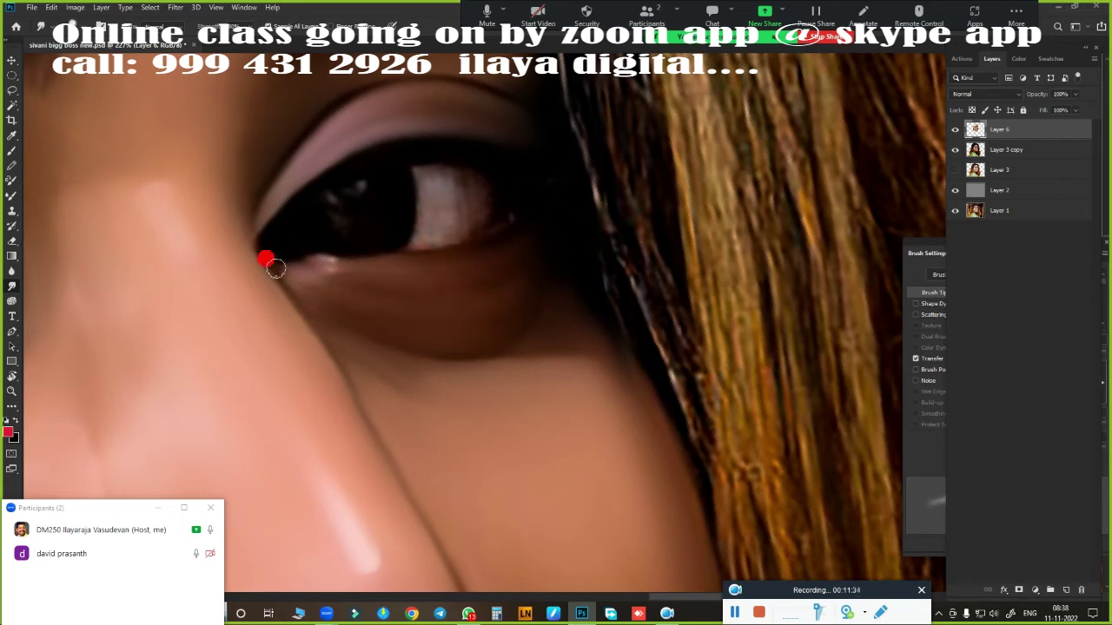
{"action": "key", "text": "m"}
{"action": "mouse_move", "coordinate": [484, 292]}
{"action": "left_mouse_down"}
{"action": "mouse_move", "coordinate": [369, 261]}
{"action": "mouse_move", "coordinate": [374, 186]}
{"action": "mouse_move", "coordinate": [337, 176]}
{"action": "mouse_move", "coordinate": [300, 223]}
{"action": "left_mouse_up"}
Step: Select the right-hand eye's round iris with an elliptical marquee
{"action": "key", "text": "b"}
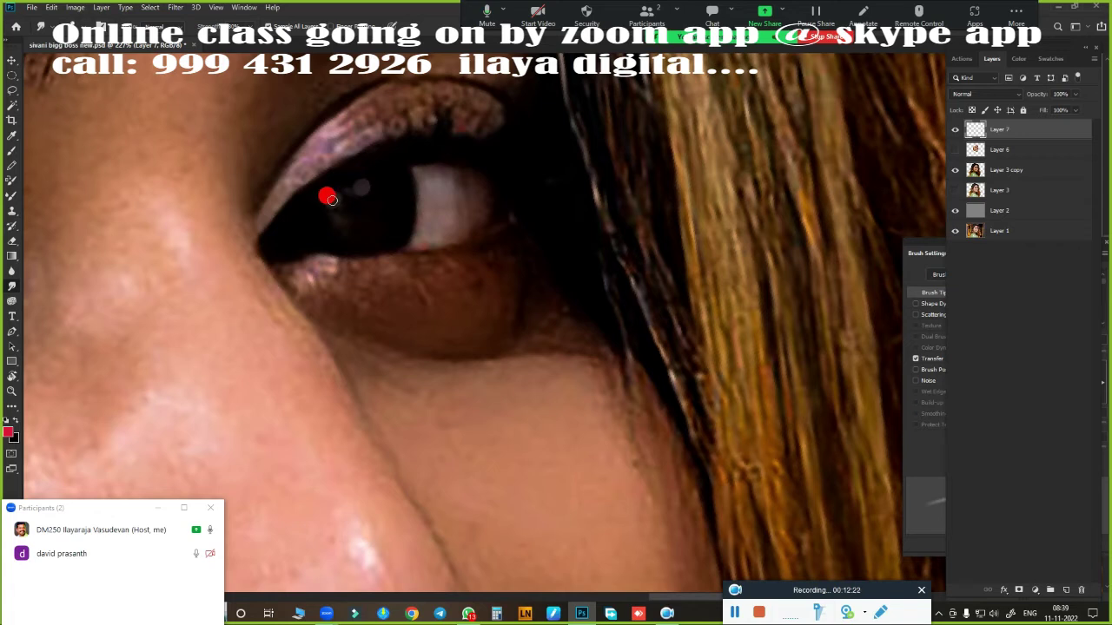
{"action": "scroll", "coordinate": [484, 335], "scroll_direction": "down", "scroll_amount": 3}
{"action": "scroll", "coordinate": [426, 361], "scroll_direction": "down", "scroll_amount": 3}
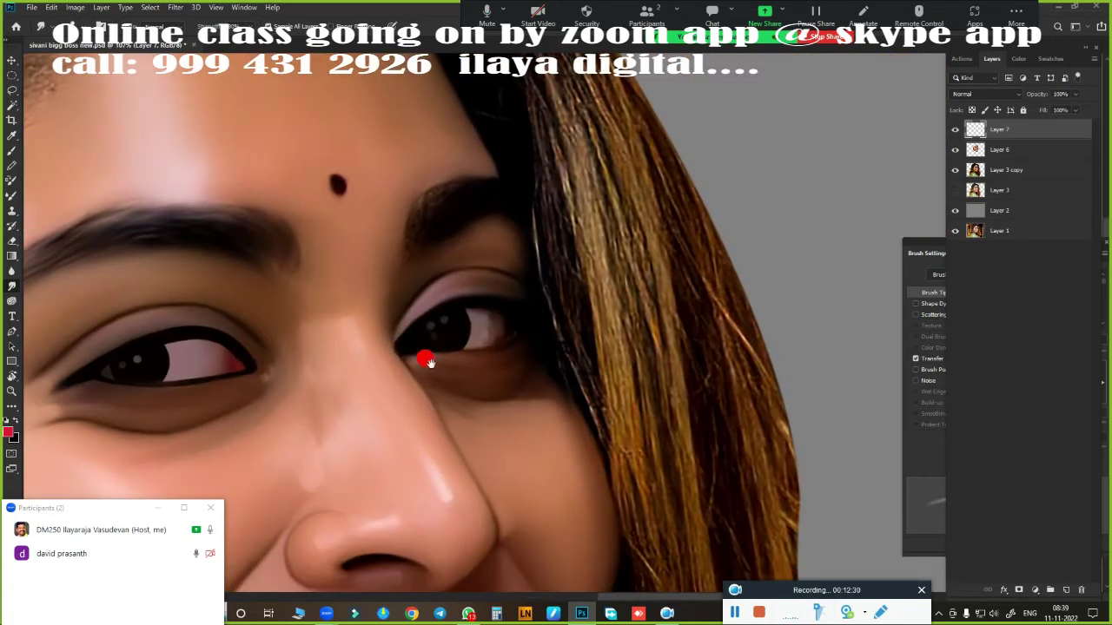
{"action": "scroll", "coordinate": [430, 363], "scroll_direction": "up", "scroll_amount": 3}
{"action": "key", "text": "m"}
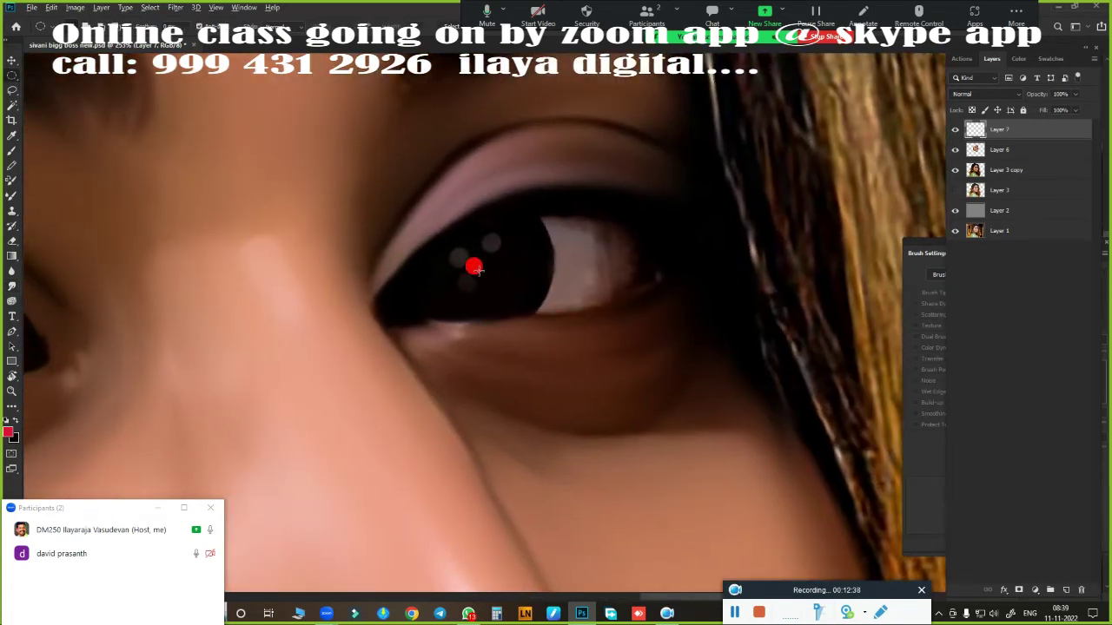
{"action": "left_click_drag", "start_coordinate": [475, 265], "coordinate": [565, 386]}
Step: Set a red foreground colour and dab pink into the eye's inner corner with a small brush
{"action": "scroll", "coordinate": [443, 330], "scroll_direction": "up", "scroll_amount": 2}
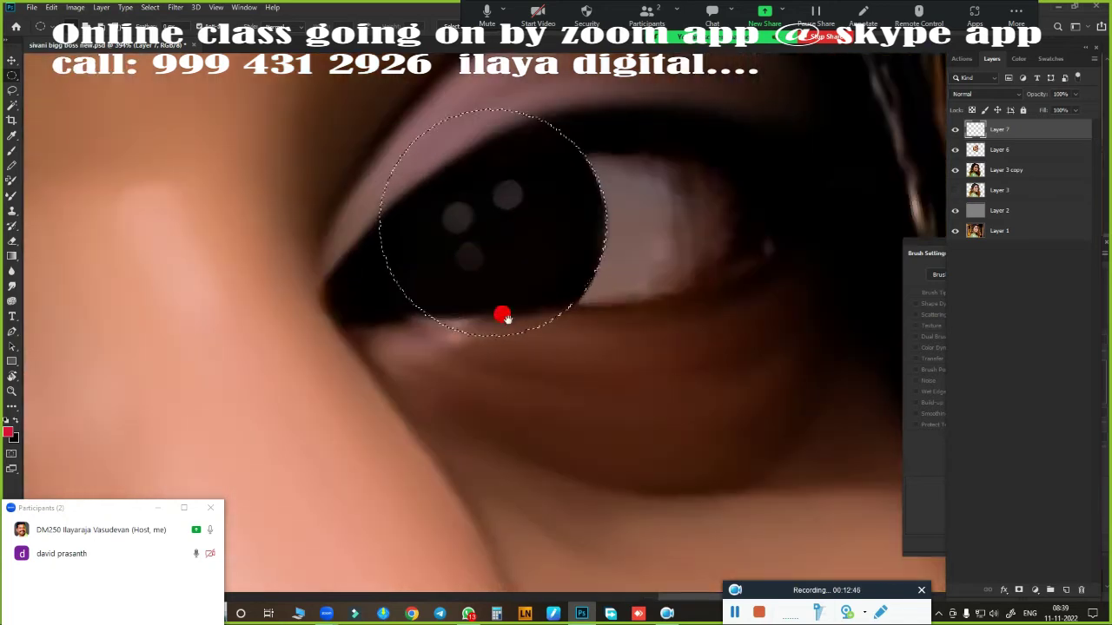
{"action": "left_click", "coordinate": [12, 430]}
{"action": "left_click", "coordinate": [871, 264]}
{"action": "left_click", "coordinate": [1062, 211]}
{"action": "key", "text": "b"}
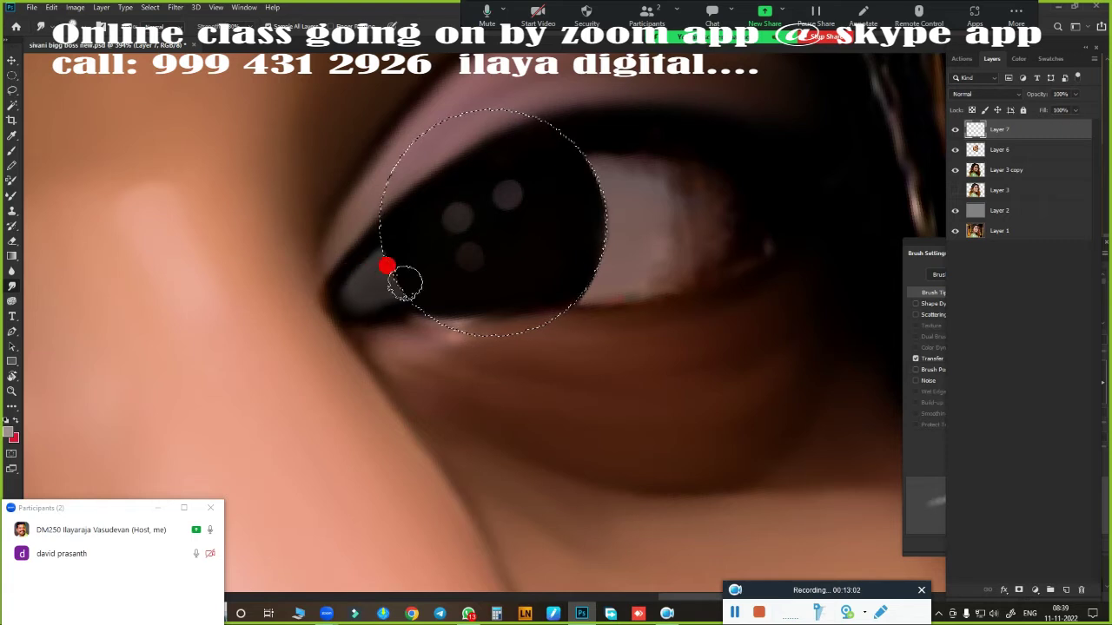
{"action": "key", "text": "bracketleft"}
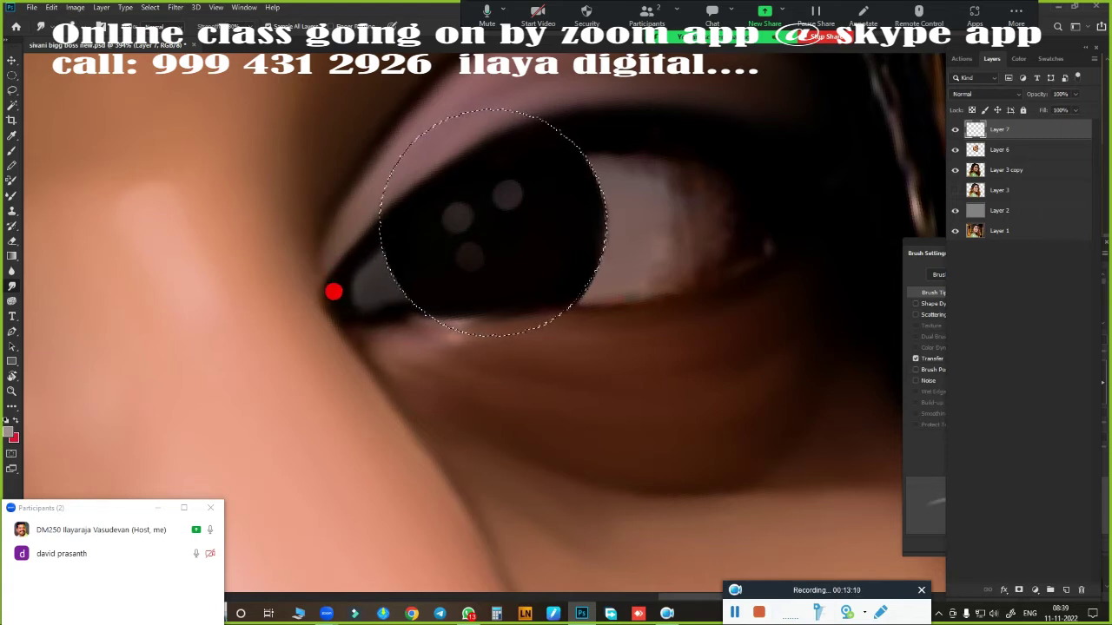
{"action": "left_click_drag", "start_coordinate": [367, 286], "coordinate": [362, 292]}
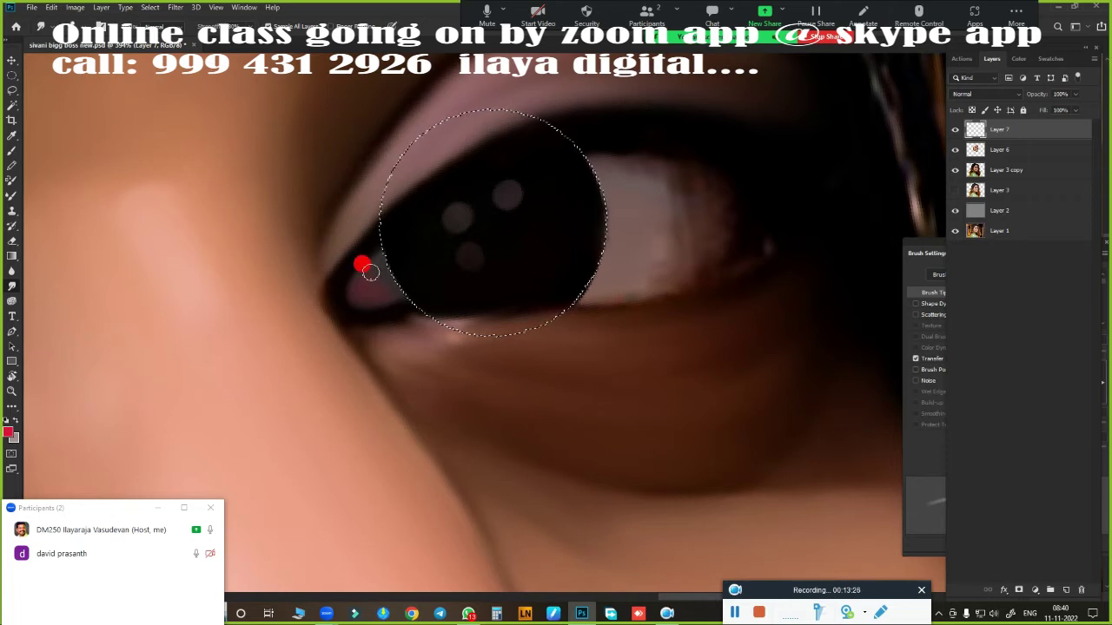
Step: Trace the upper eyelid with a Pen path, cycle brush tools, then hide Layer 7
{"action": "scroll", "coordinate": [640, 321], "scroll_direction": "down", "scroll_amount": 5}
{"action": "scroll", "coordinate": [640, 351], "scroll_direction": "up", "scroll_amount": 5}
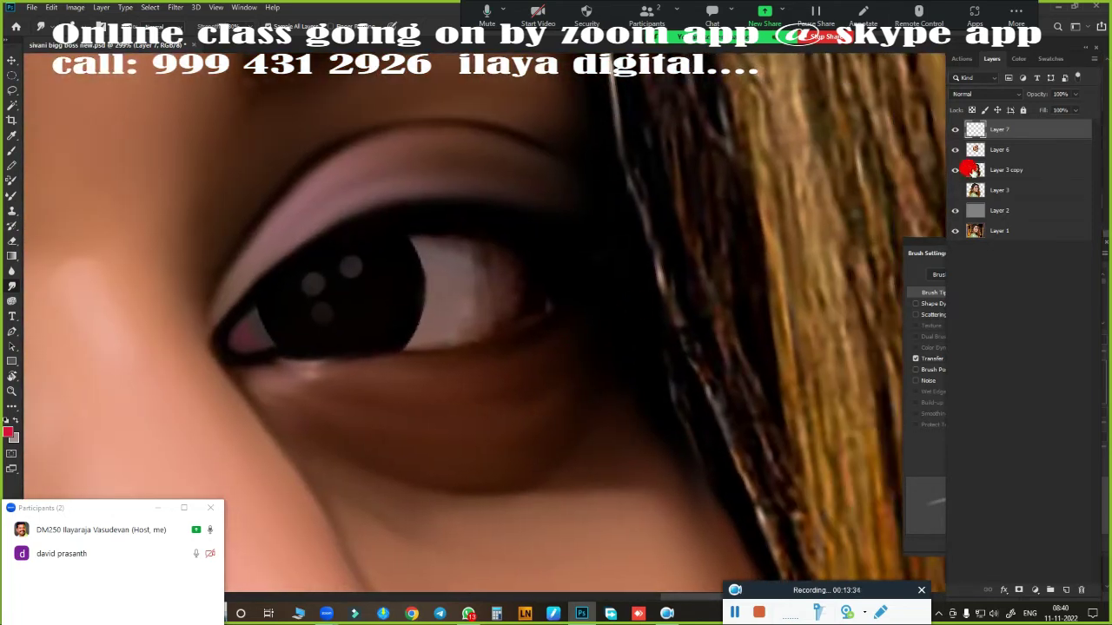
{"action": "key", "text": "j"}
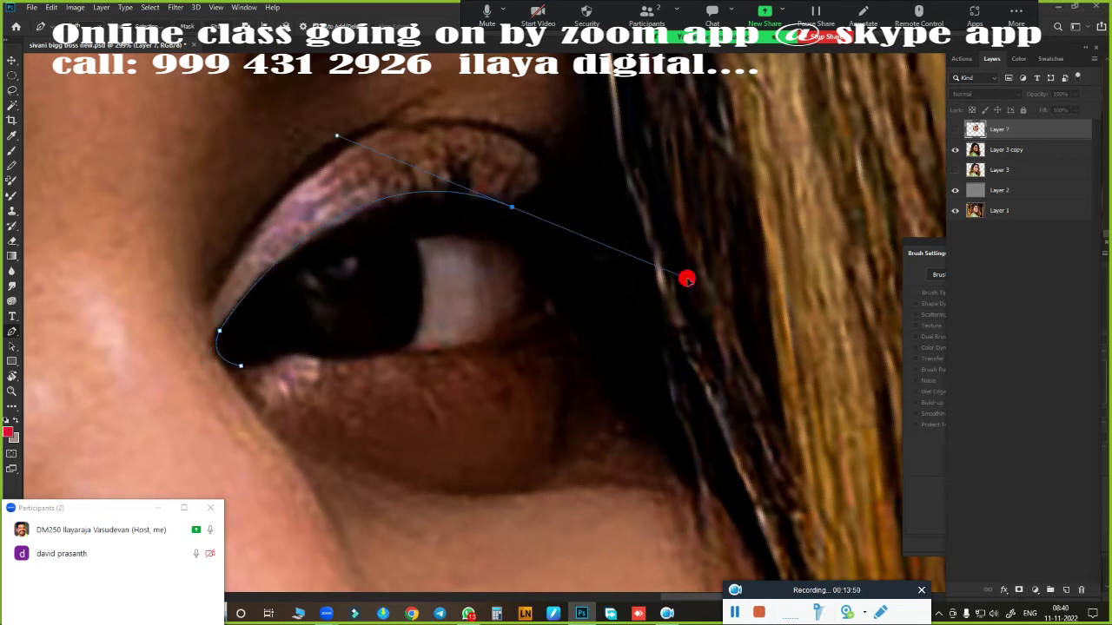
{"action": "left_click_drag", "start_coordinate": [512, 206], "coordinate": [692, 259]}
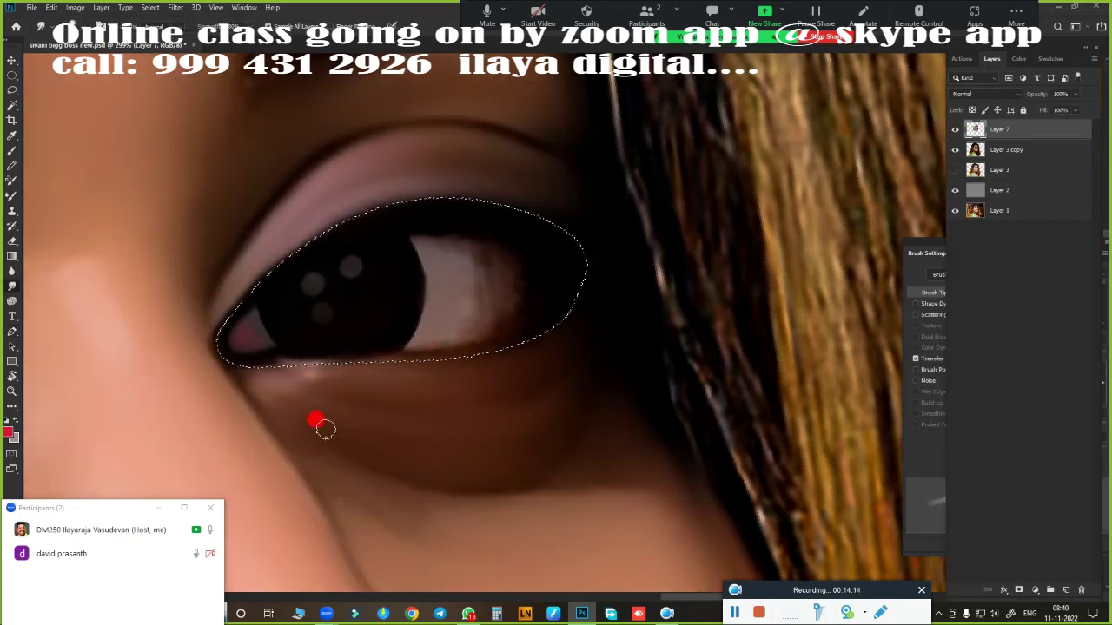
{"action": "key", "text": "shift+b"}
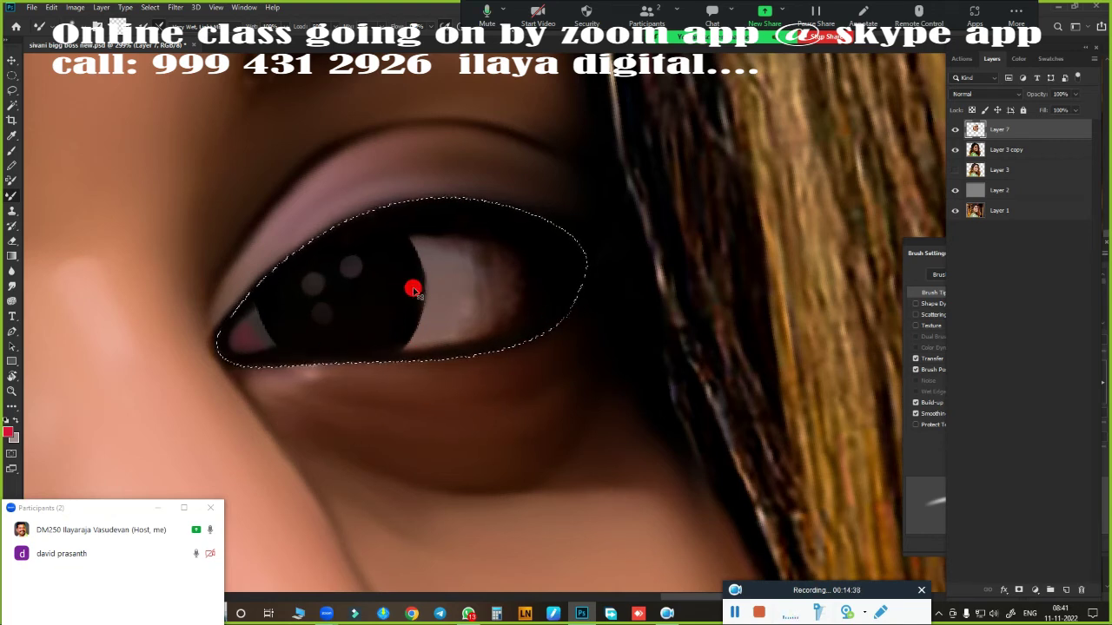
{"action": "key", "text": "shift+b"}
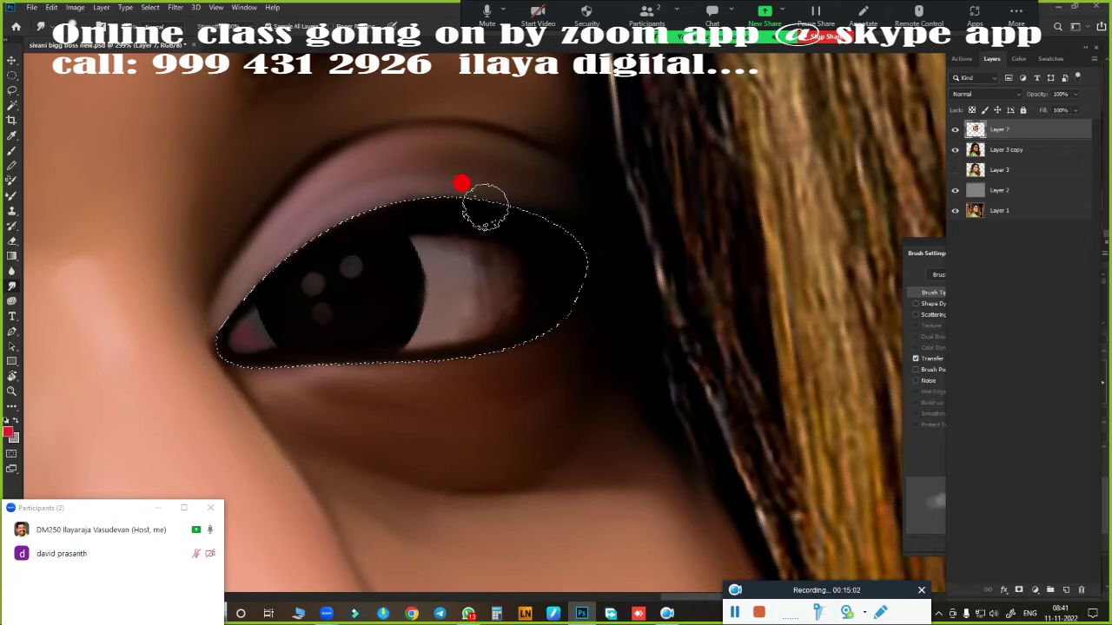
{"action": "left_click", "coordinate": [955, 129]}
Step: Retrace the eye opening as a new selection, show Layer 7, and paint the eye white evenly
{"action": "key", "text": "ctrl+d"}
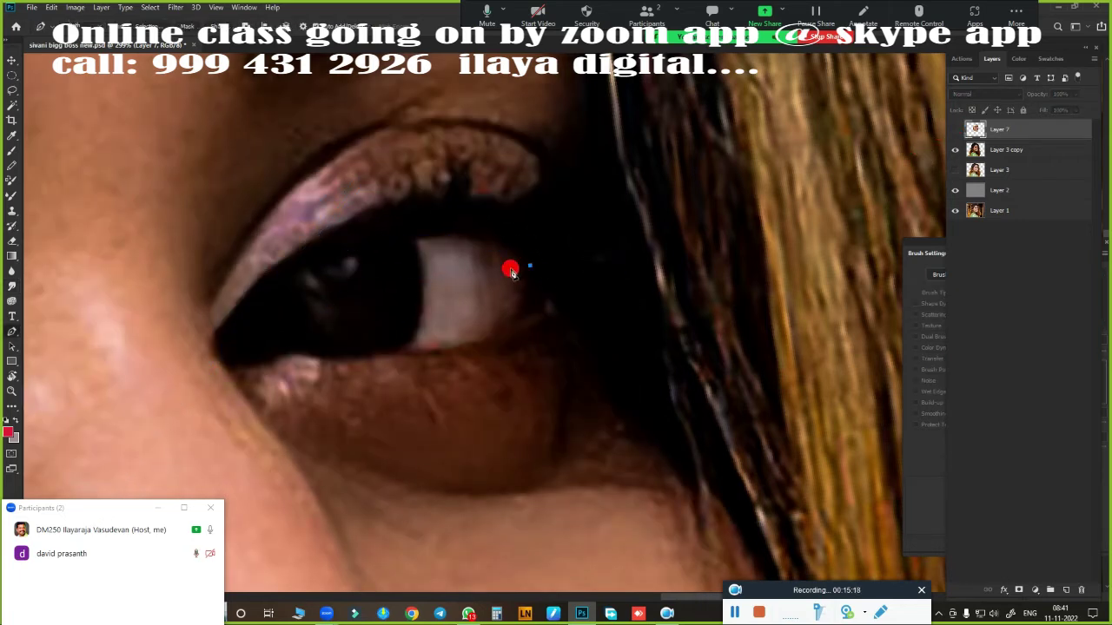
{"action": "left_click_drag", "start_coordinate": [233, 337], "coordinate": [84, 513]}
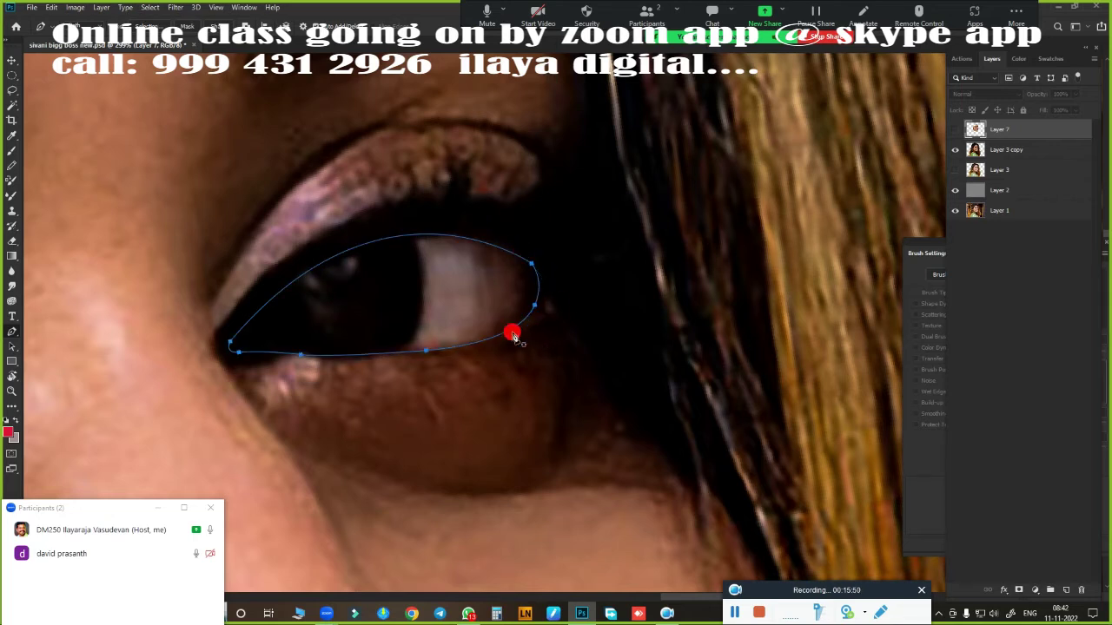
{"action": "key", "text": "ctrl+Return"}
{"action": "left_click", "coordinate": [955, 130]}
{"action": "scroll", "coordinate": [459, 310], "scroll_direction": "up", "scroll_amount": 2}
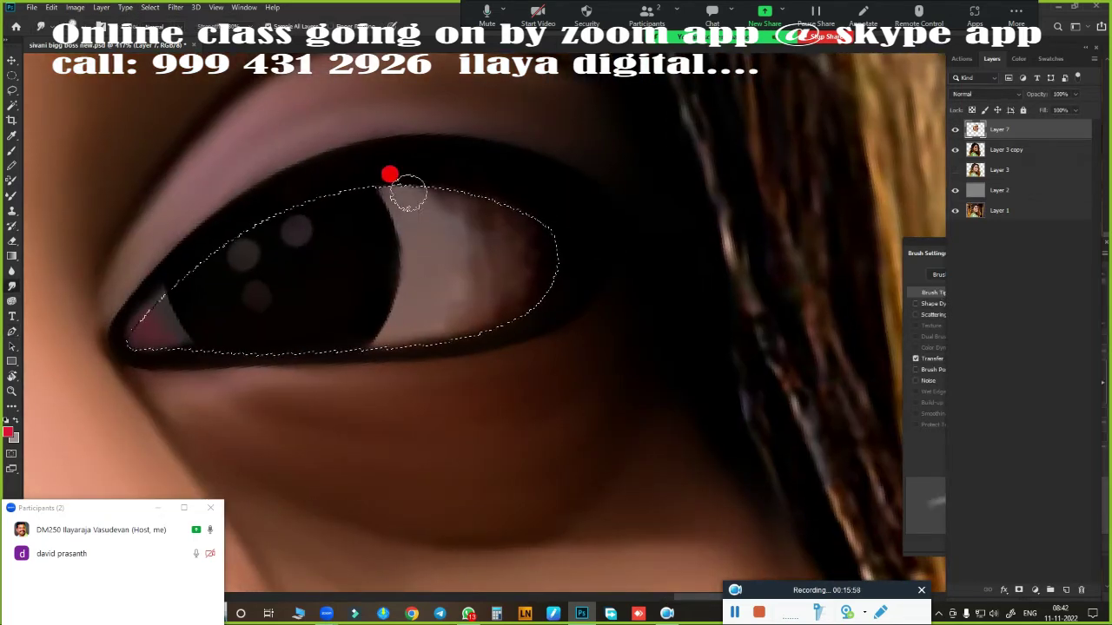
{"action": "mouse_move", "coordinate": [408, 196]}
{"action": "left_mouse_down"}
{"action": "mouse_move", "coordinate": [493, 280]}
{"action": "mouse_move", "coordinate": [510, 341]}
{"action": "mouse_move", "coordinate": [479, 372]}
{"action": "mouse_move", "coordinate": [490, 318]}
{"action": "mouse_move", "coordinate": [452, 209]}
{"action": "mouse_move", "coordinate": [176, 350]}
{"action": "mouse_move", "coordinate": [218, 342]}
{"action": "mouse_move", "coordinate": [161, 412]}
{"action": "mouse_move", "coordinate": [206, 396]}
{"action": "left_mouse_up"}
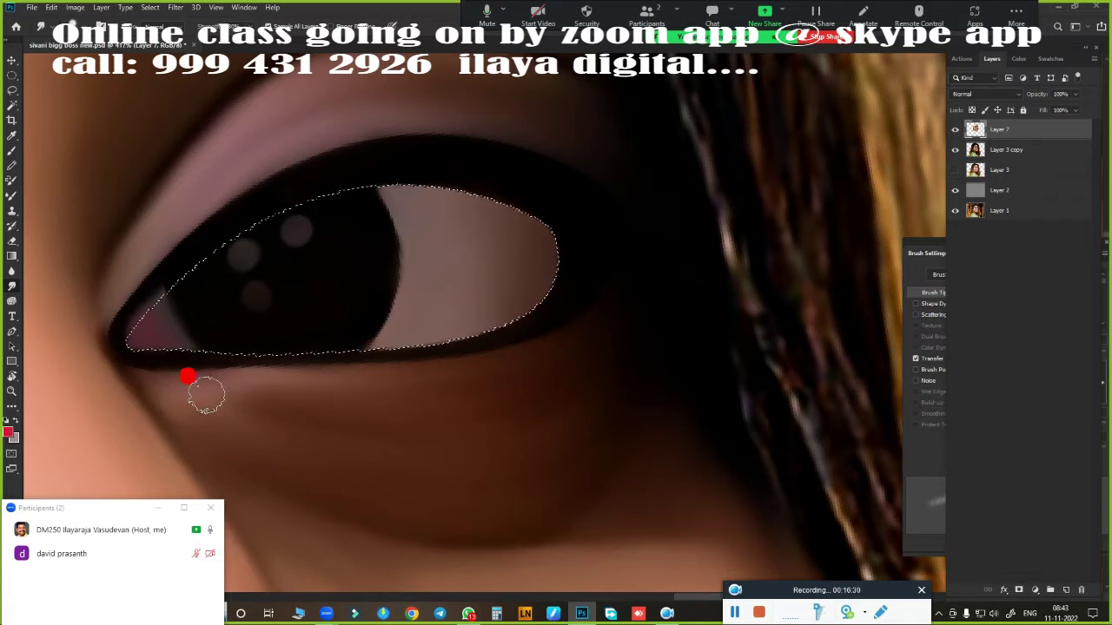
{"action": "key", "text": "shift+b"}
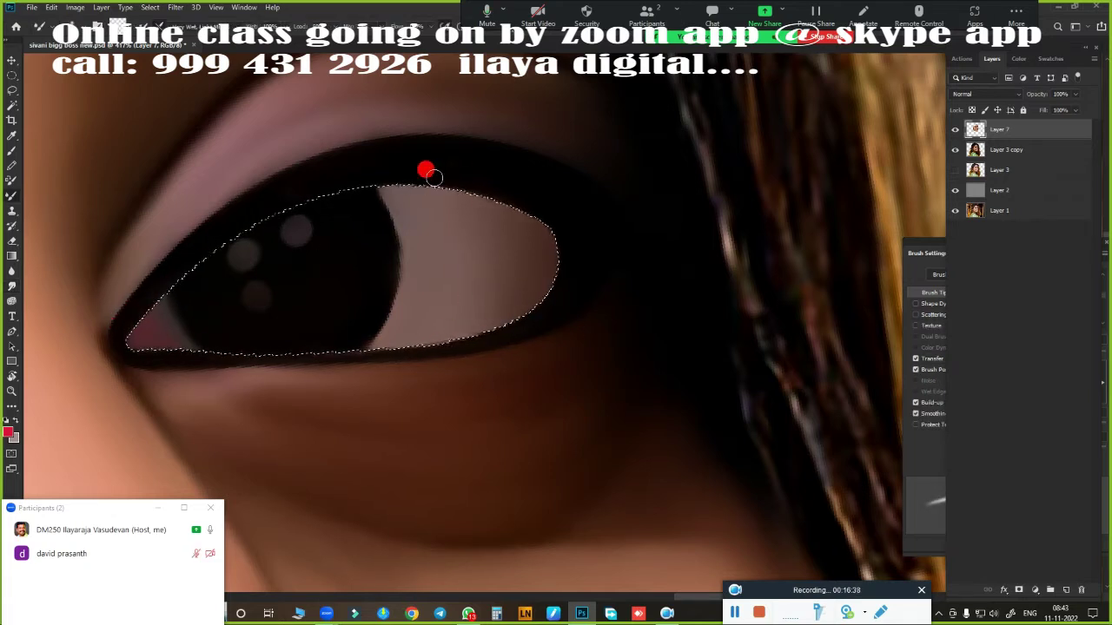
{"action": "scroll", "coordinate": [547, 364], "scroll_direction": "up", "scroll_amount": 5}
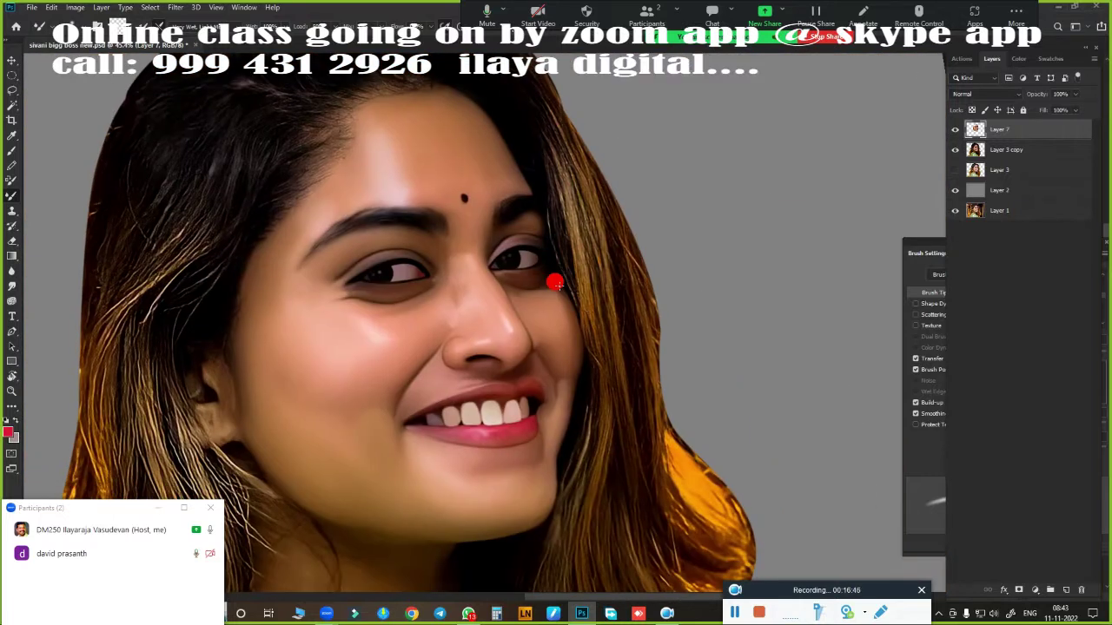
Step: Smooth the eyebrow texture with a Mixer Brush stroke
{"action": "scroll", "coordinate": [489, 249], "scroll_direction": "up", "scroll_amount": 5}
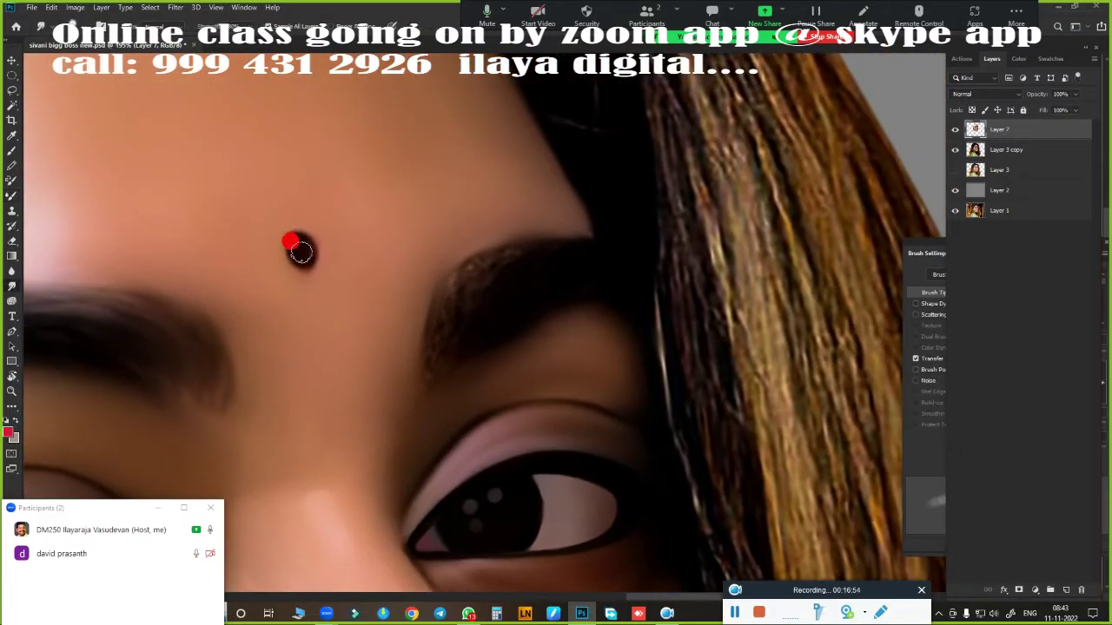
{"action": "left_click_drag", "start_coordinate": [534, 306], "coordinate": [521, 261]}
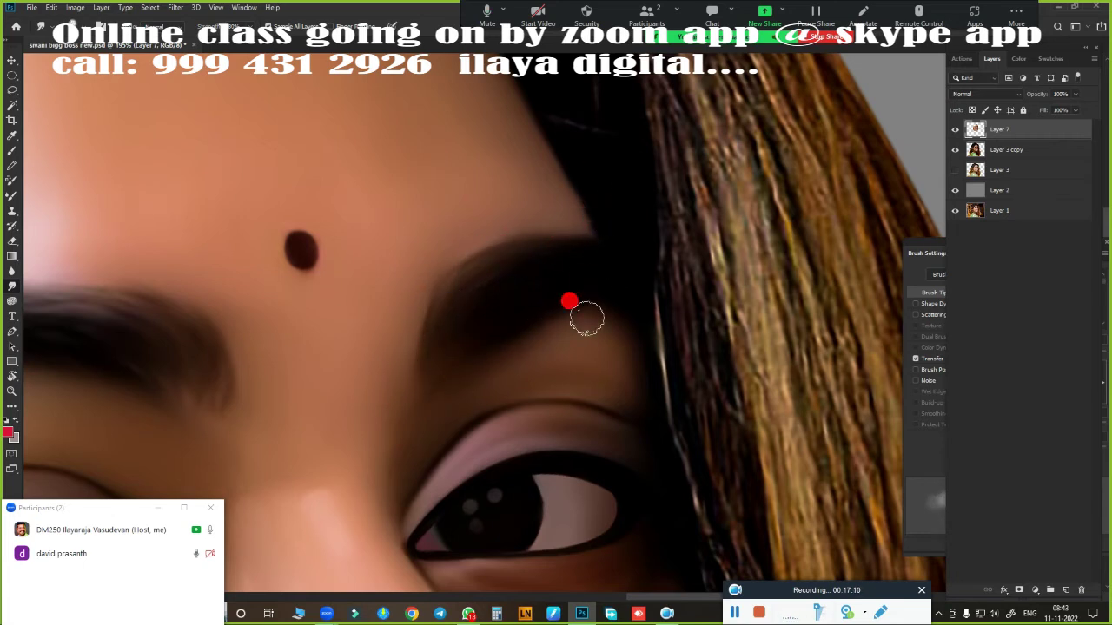
{"action": "scroll", "coordinate": [623, 382], "scroll_direction": "down", "scroll_amount": 5}
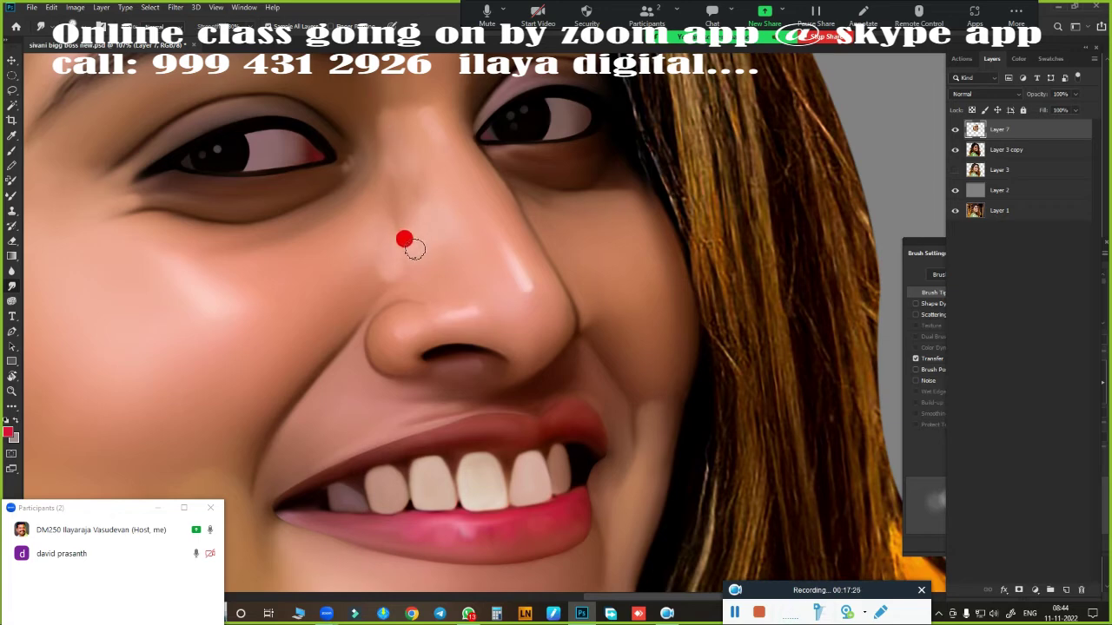
{"action": "scroll", "coordinate": [575, 378], "scroll_direction": "down", "scroll_amount": 3}
{"action": "scroll", "coordinate": [565, 368], "scroll_direction": "down", "scroll_amount": 2}
Step: Brush the neck's stray hair strands, wrinkles and chin shadow into even skin tone
{"action": "scroll", "coordinate": [545, 321], "scroll_direction": "up", "scroll_amount": 2}
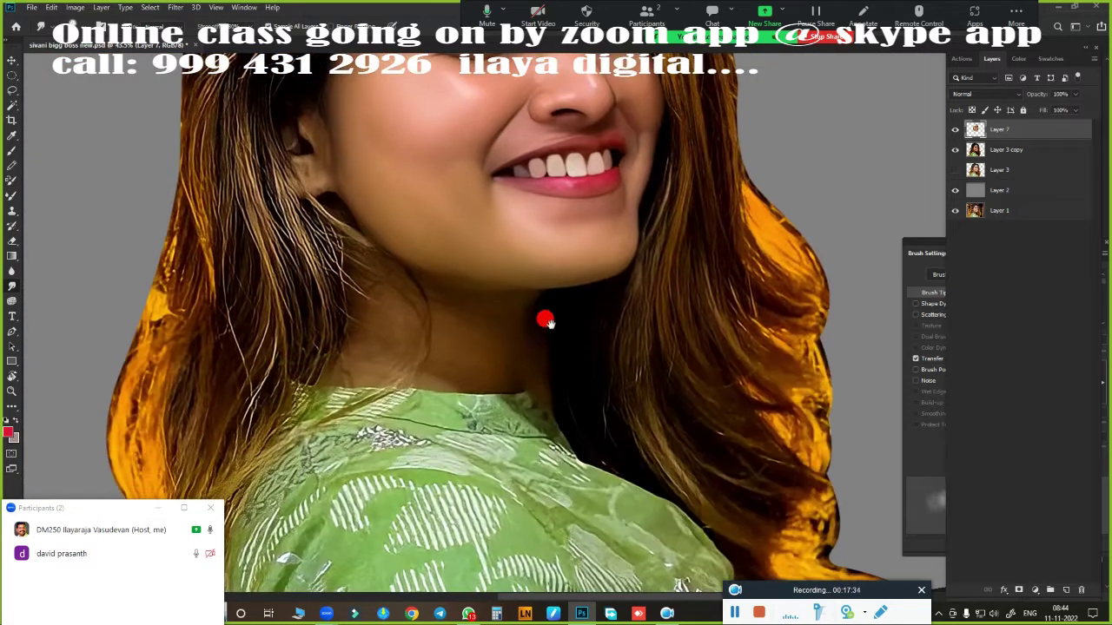
{"action": "scroll", "coordinate": [546, 321], "scroll_direction": "up", "scroll_amount": 1}
{"action": "scroll", "coordinate": [528, 325], "scroll_direction": "up", "scroll_amount": 1}
{"action": "scroll", "coordinate": [516, 340], "scroll_direction": "up", "scroll_amount": 1}
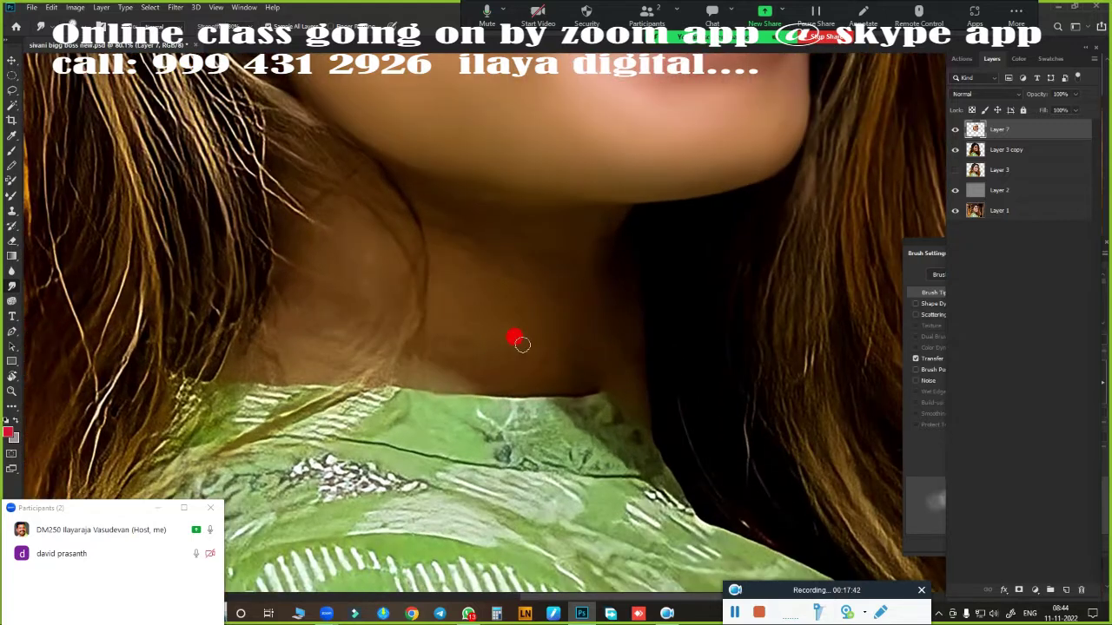
{"action": "mouse_move", "coordinate": [282, 309]}
{"action": "left_mouse_down"}
{"action": "mouse_move", "coordinate": [249, 365]}
{"action": "mouse_move", "coordinate": [261, 363]}
{"action": "mouse_move", "coordinate": [286, 243]}
{"action": "left_mouse_up"}
{"action": "mouse_move", "coordinate": [432, 258]}
{"action": "left_mouse_down"}
{"action": "mouse_move", "coordinate": [292, 353]}
{"action": "mouse_move", "coordinate": [513, 353]}
{"action": "mouse_move", "coordinate": [504, 318]}
{"action": "mouse_move", "coordinate": [625, 347]}
{"action": "left_mouse_up"}
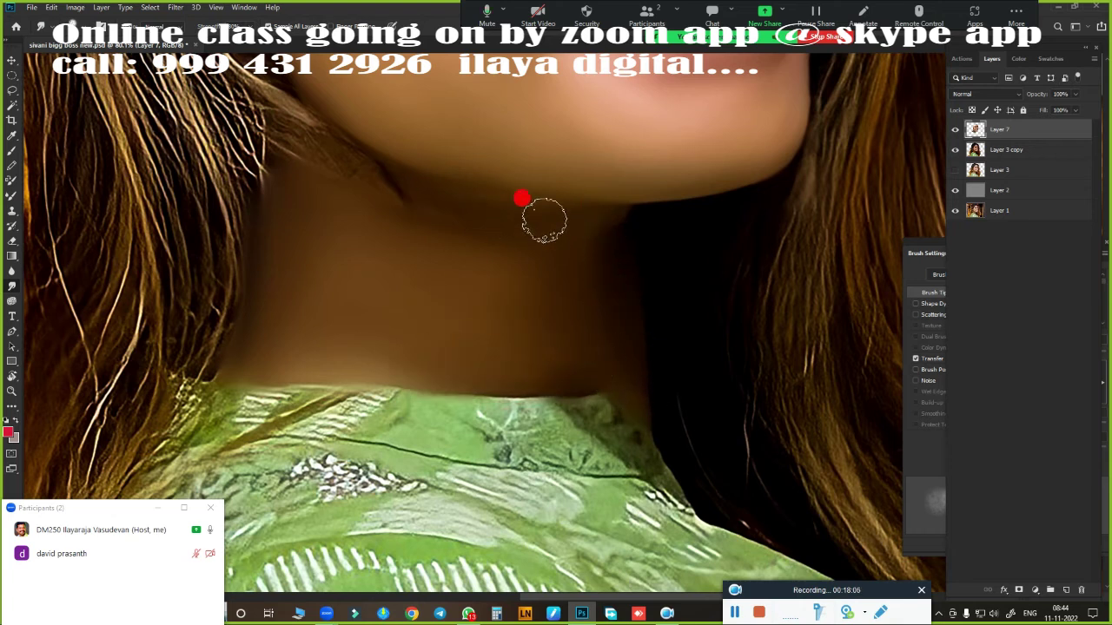
{"action": "left_click_drag", "start_coordinate": [541, 218], "coordinate": [417, 199]}
{"action": "scroll", "coordinate": [593, 277], "scroll_direction": "up", "scroll_amount": 3}
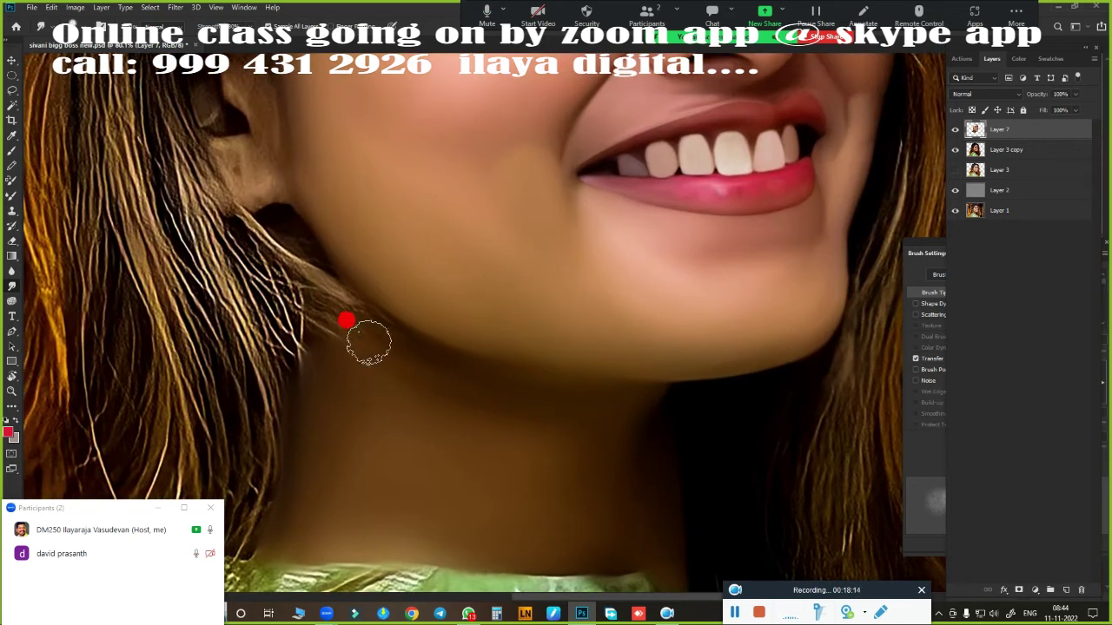
Step: Pen-trace an outline around the neck from ear to jaw and convert it to a selection
{"action": "left_click_drag", "start_coordinate": [675, 385], "coordinate": [954, 382]}
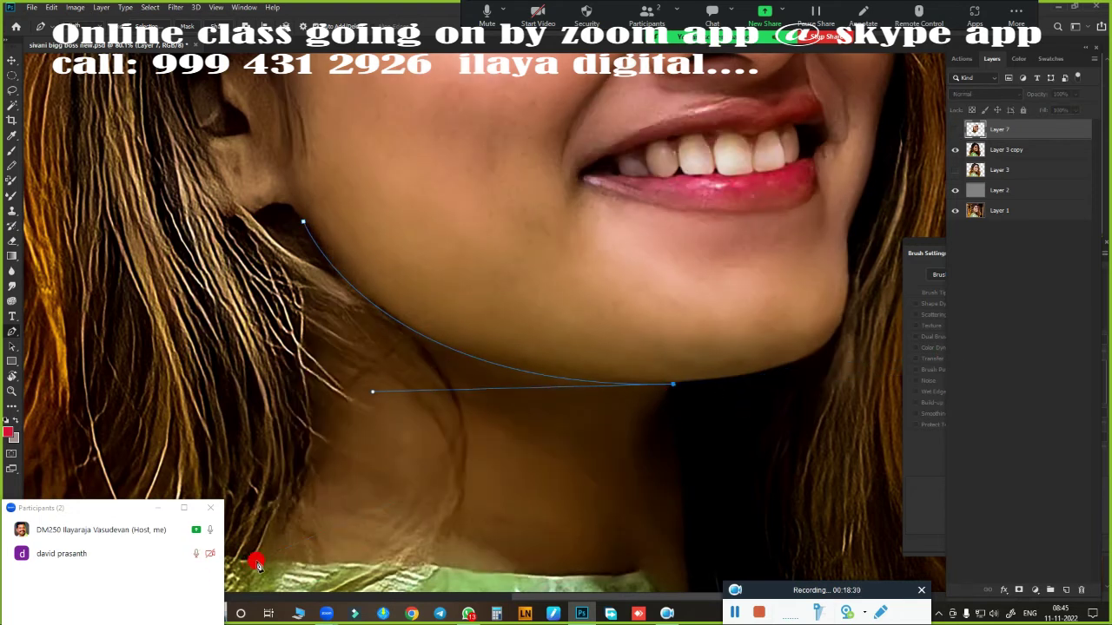
{"action": "left_click", "coordinate": [634, 516]}
{"action": "left_click", "coordinate": [255, 560]}
{"action": "left_click_drag", "start_coordinate": [299, 398], "coordinate": [298, 293]}
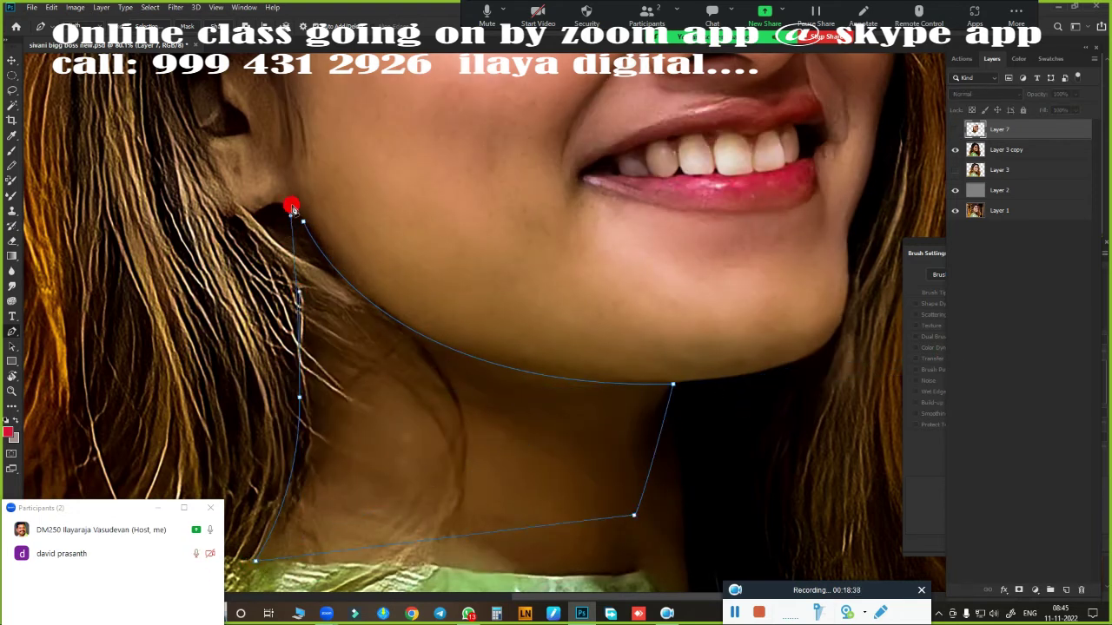
{"action": "left_click", "coordinate": [293, 209]}
{"action": "key", "text": "ctrl+Return"}
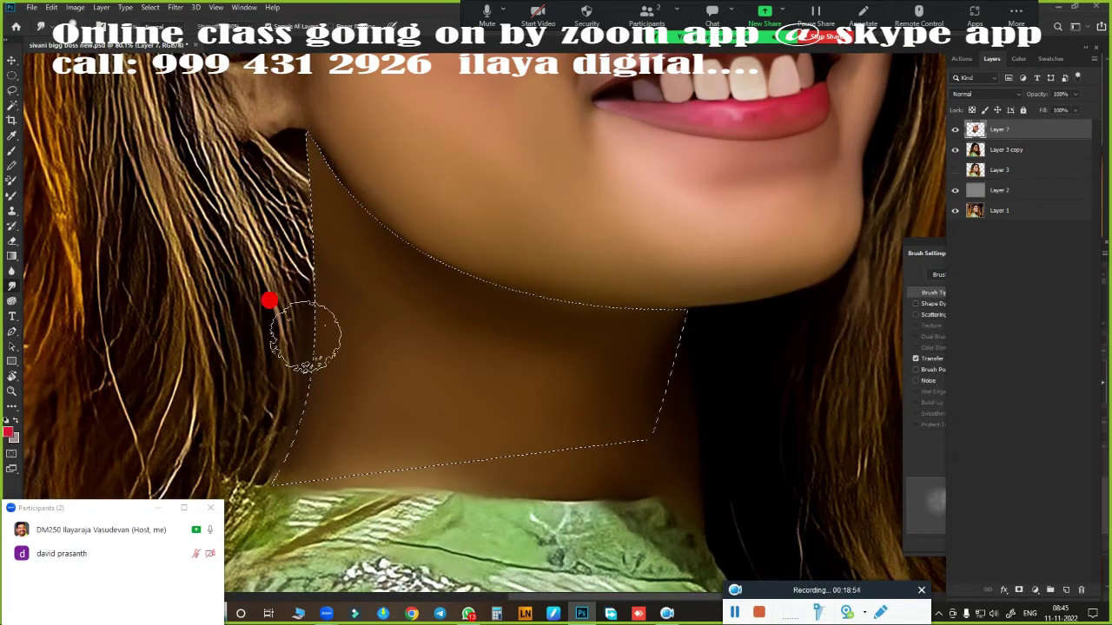
Step: Restore the smooth blending brush, deselect, and paint out hair strands along the neck edge and ear
{"action": "key", "text": "e"}
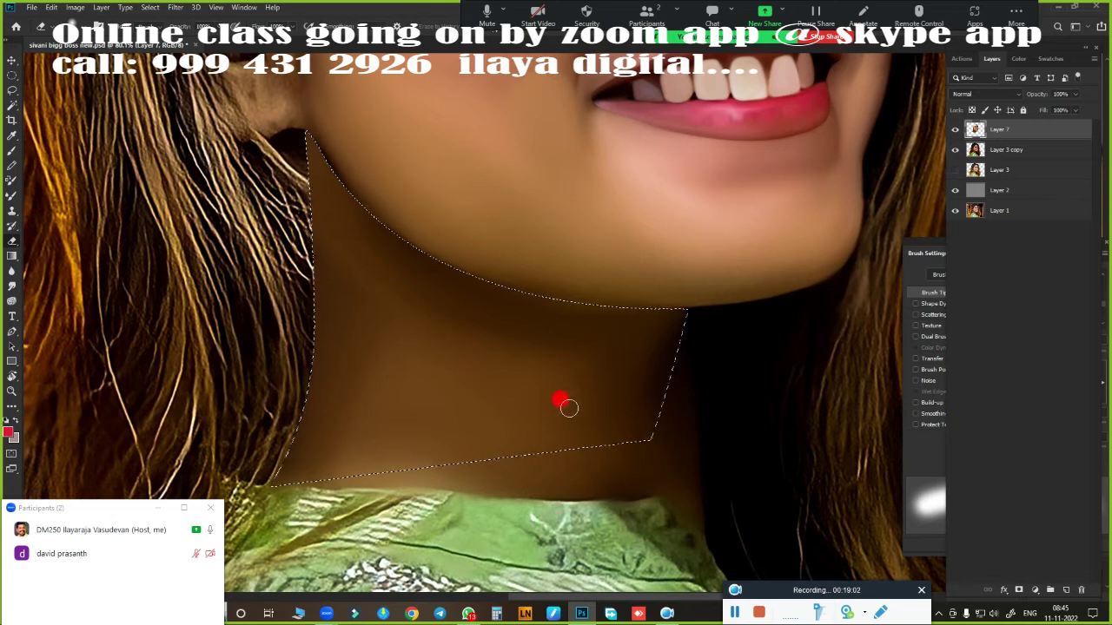
{"action": "key", "text": "b"}
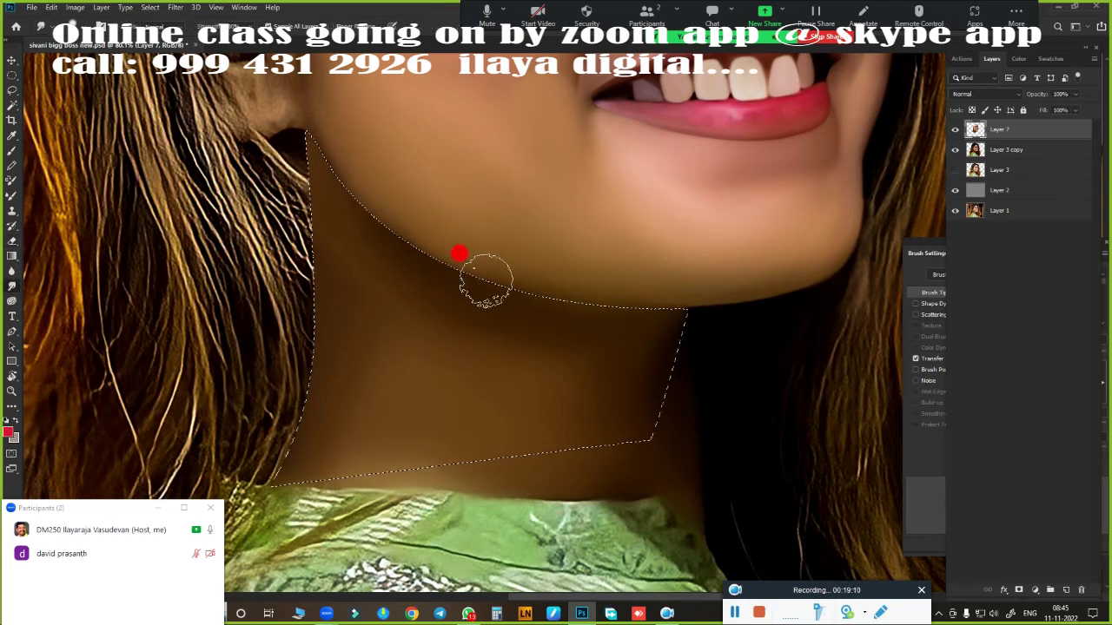
{"action": "key", "text": "ctrl+d"}
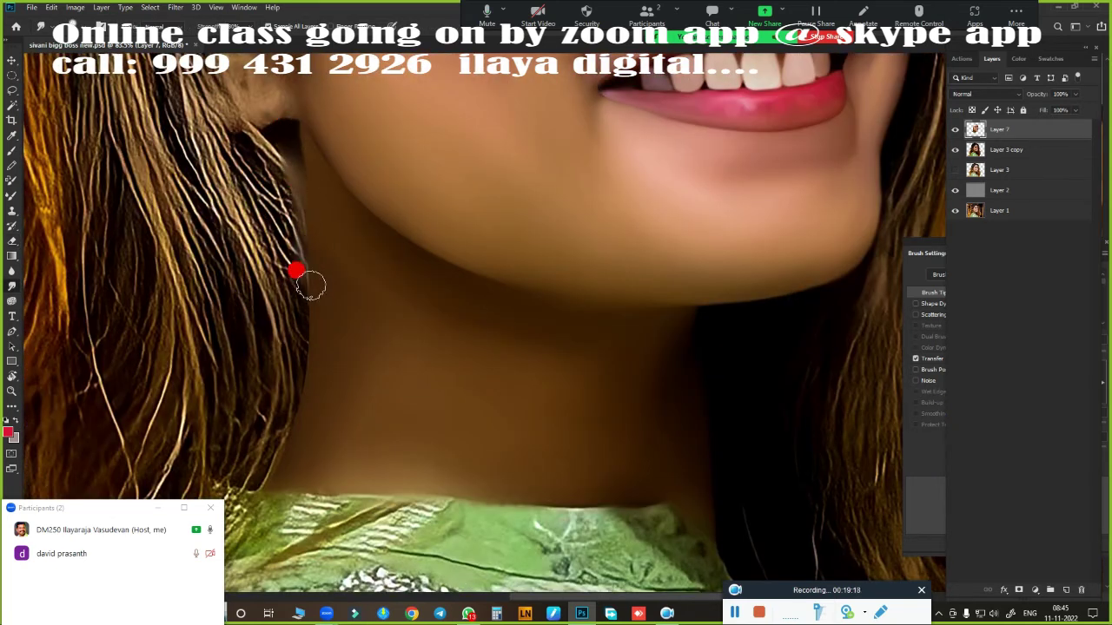
{"action": "left_click_drag", "start_coordinate": [295, 272], "coordinate": [298, 112]}
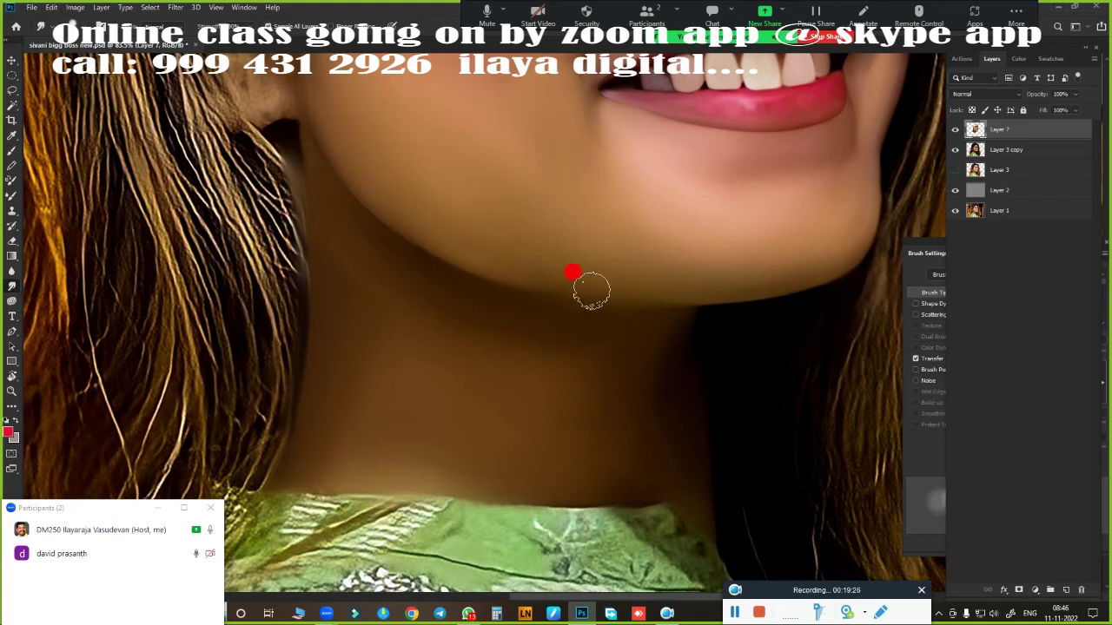
{"action": "scroll", "coordinate": [573, 273], "scroll_direction": "down", "scroll_amount": 5}
{"action": "scroll", "coordinate": [476, 348], "scroll_direction": "up", "scroll_amount": 6}
{"action": "mouse_move", "coordinate": [336, 139]}
{"action": "left_mouse_down"}
{"action": "mouse_move", "coordinate": [367, 179]}
{"action": "mouse_move", "coordinate": [388, 338]}
{"action": "mouse_move", "coordinate": [416, 347]}
{"action": "mouse_move", "coordinate": [421, 375]}
{"action": "left_mouse_up"}
Step: Blend the green neckline band and floral shoulder print into plain fabric, then fit the portrait on screen
{"action": "scroll", "coordinate": [509, 288], "scroll_direction": "down", "scroll_amount": 4}
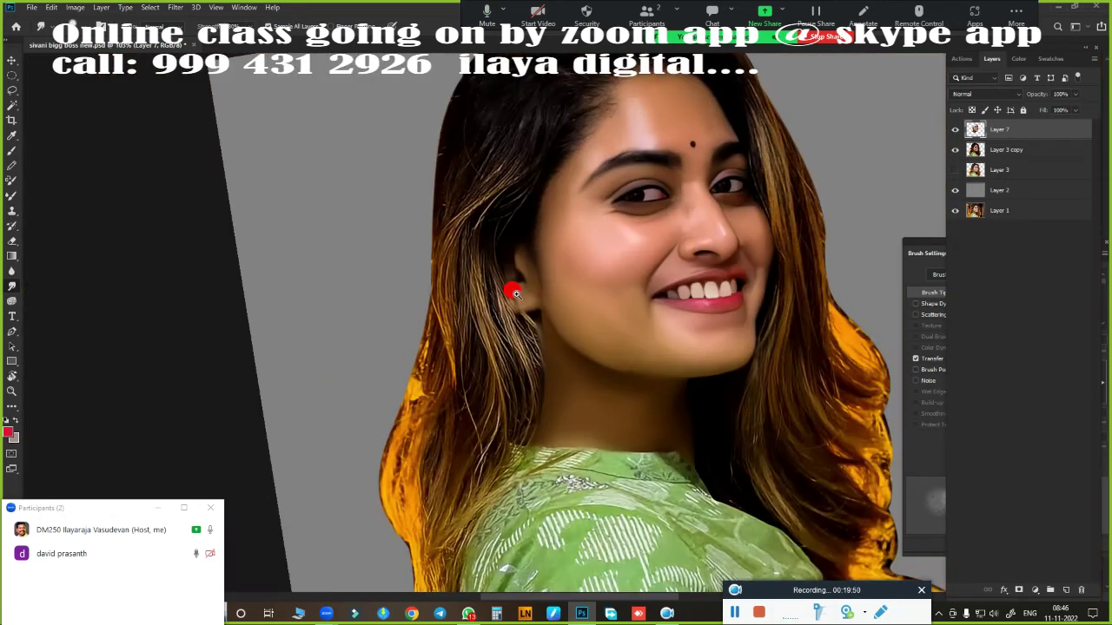
{"action": "scroll", "coordinate": [533, 236], "scroll_direction": "down", "scroll_amount": 2}
{"action": "scroll", "coordinate": [526, 248], "scroll_direction": "down", "scroll_amount": 1}
{"action": "scroll", "coordinate": [615, 328], "scroll_direction": "up", "scroll_amount": 5}
{"action": "scroll", "coordinate": [615, 328], "scroll_direction": "up", "scroll_amount": 1}
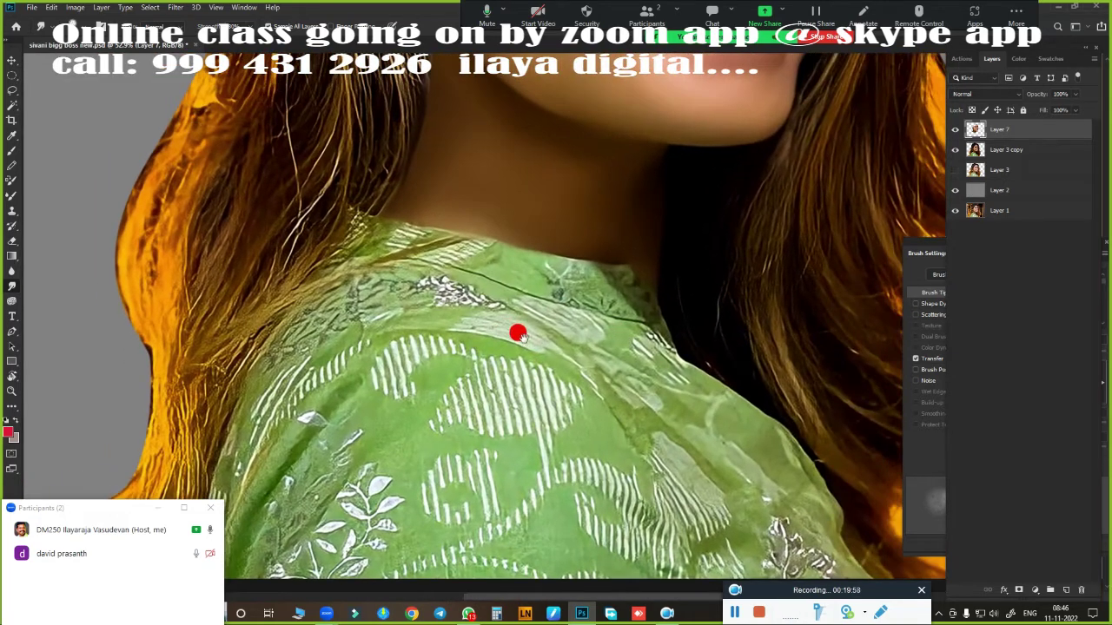
{"action": "mouse_move", "coordinate": [337, 235]}
{"action": "left_mouse_down"}
{"action": "mouse_move", "coordinate": [592, 254]}
{"action": "mouse_move", "coordinate": [524, 278]}
{"action": "mouse_move", "coordinate": [315, 268]}
{"action": "mouse_move", "coordinate": [305, 307]}
{"action": "mouse_move", "coordinate": [491, 292]}
{"action": "mouse_move", "coordinate": [670, 373]}
{"action": "mouse_move", "coordinate": [467, 339]}
{"action": "left_mouse_up"}
{"action": "scroll", "coordinate": [633, 370], "scroll_direction": "down", "scroll_amount": 1}
{"action": "scroll", "coordinate": [312, 236], "scroll_direction": "down", "scroll_amount": 1}
{"action": "mouse_move", "coordinate": [312, 236]}
{"action": "left_mouse_down"}
{"action": "mouse_move", "coordinate": [360, 278]}
{"action": "mouse_move", "coordinate": [336, 286]}
{"action": "mouse_move", "coordinate": [429, 172]}
{"action": "mouse_move", "coordinate": [433, 217]}
{"action": "mouse_move", "coordinate": [550, 168]}
{"action": "mouse_move", "coordinate": [755, 323]}
{"action": "mouse_move", "coordinate": [539, 129]}
{"action": "mouse_move", "coordinate": [336, 241]}
{"action": "mouse_move", "coordinate": [338, 261]}
{"action": "mouse_move", "coordinate": [648, 269]}
{"action": "mouse_move", "coordinate": [357, 146]}
{"action": "mouse_move", "coordinate": [509, 238]}
{"action": "mouse_move", "coordinate": [443, 127]}
{"action": "mouse_move", "coordinate": [715, 308]}
{"action": "mouse_move", "coordinate": [418, 80]}
{"action": "left_mouse_up"}
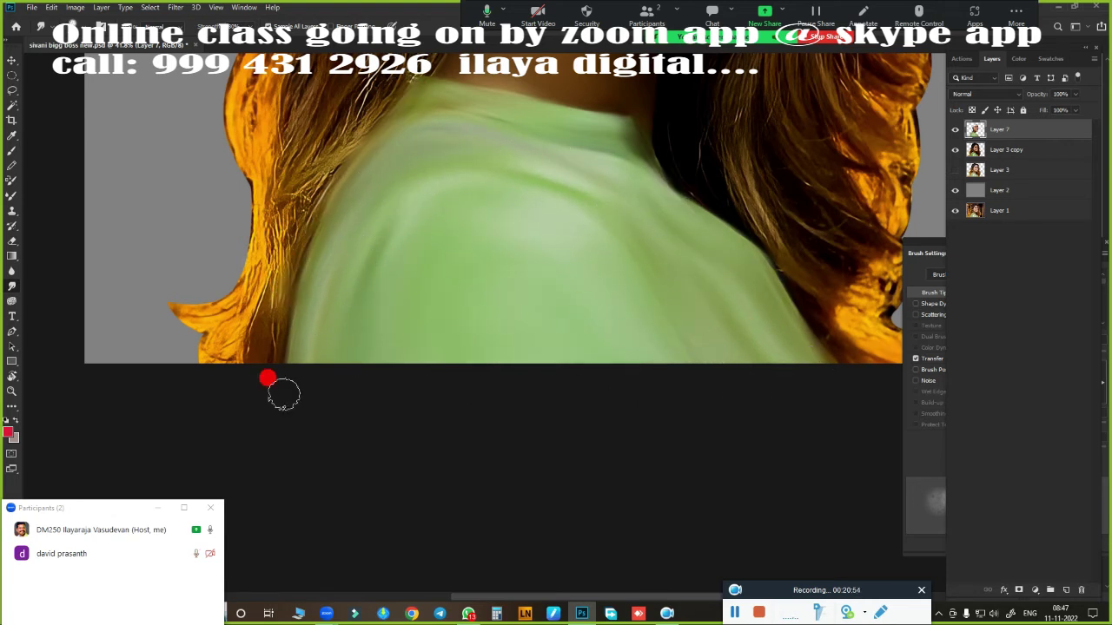
{"action": "key", "text": "ctrl+0"}
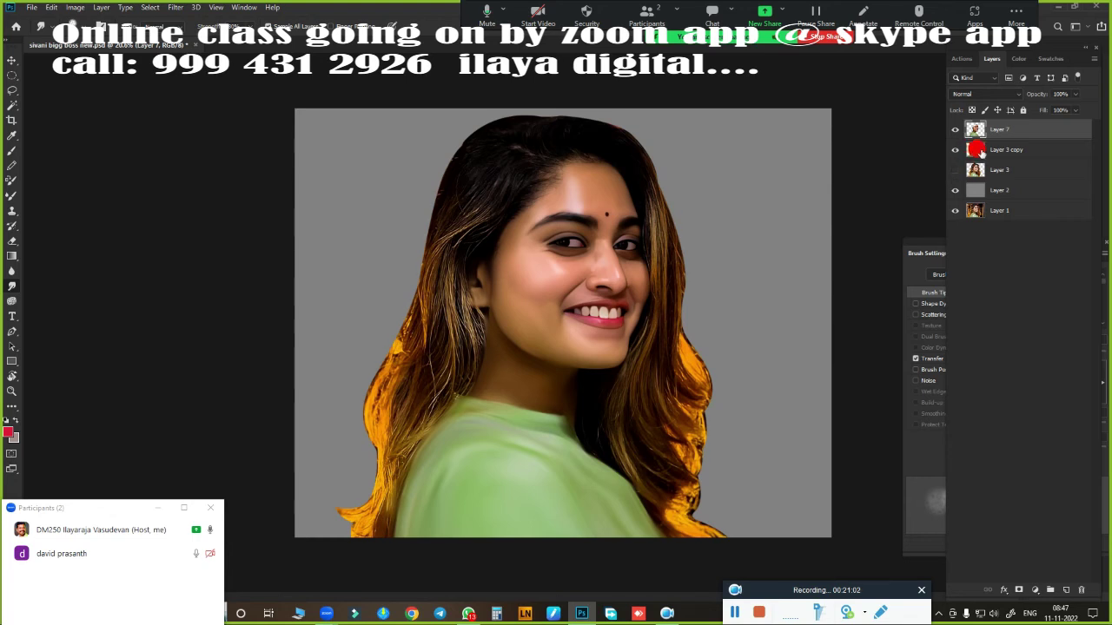
Step: Darken the hair along the right edge of the face
{"action": "scroll", "coordinate": [608, 335], "scroll_direction": "up", "scroll_amount": 3}
{"action": "scroll", "coordinate": [595, 373], "scroll_direction": "up", "scroll_amount": 2}
{"action": "scroll", "coordinate": [526, 323], "scroll_direction": "up", "scroll_amount": 1}
{"action": "scroll", "coordinate": [524, 278], "scroll_direction": "up", "scroll_amount": 1}
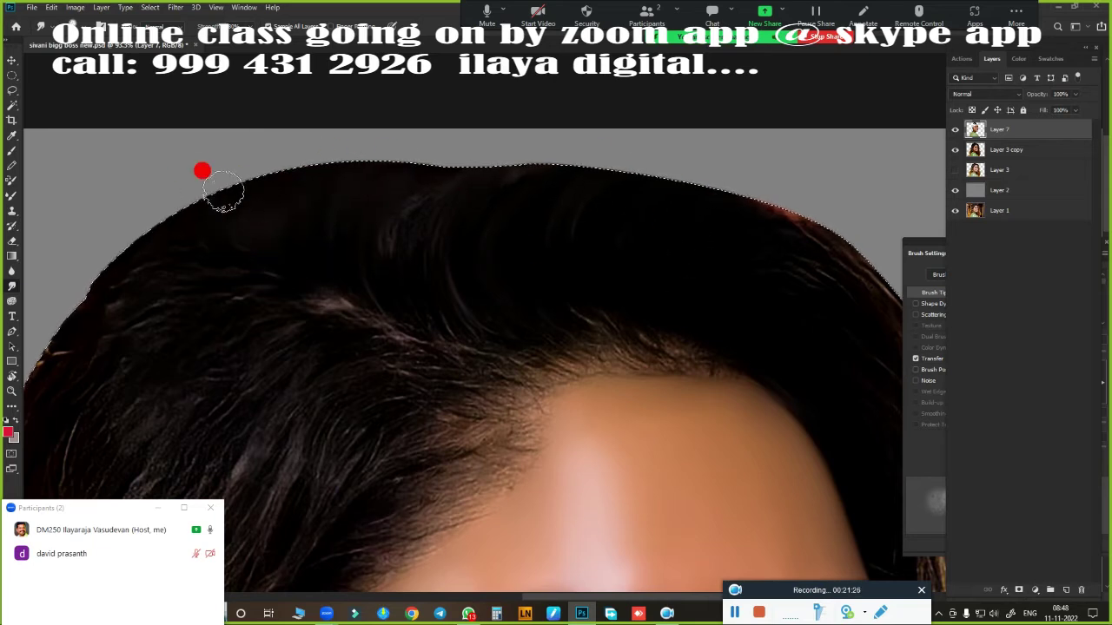
{"action": "scroll", "coordinate": [591, 204], "scroll_direction": "down", "scroll_amount": 2}
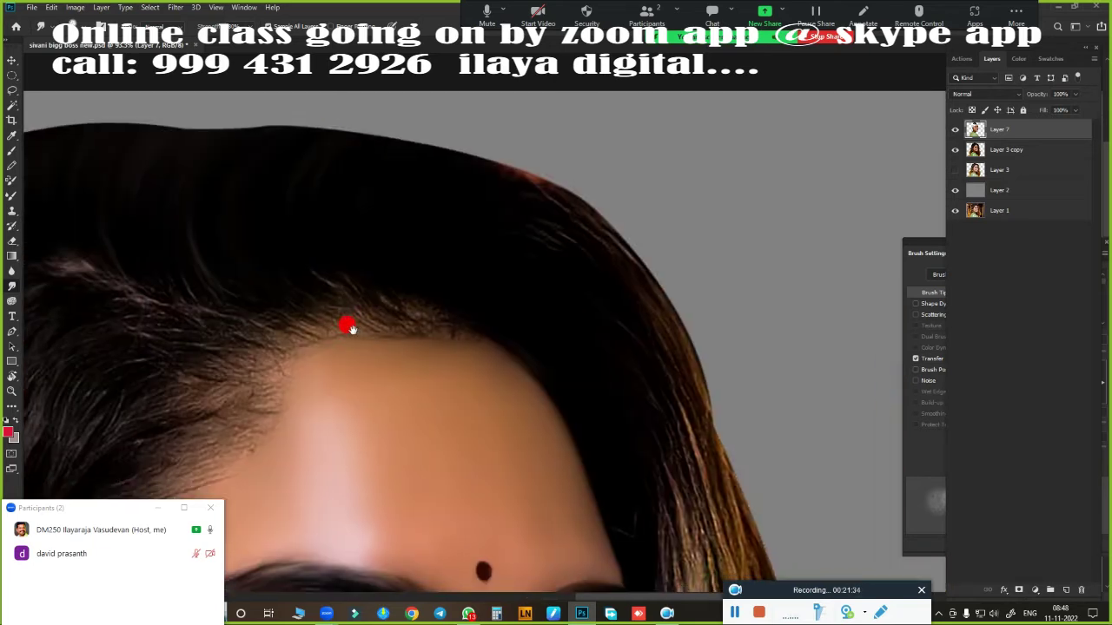
{"action": "scroll", "coordinate": [496, 249], "scroll_direction": "down", "scroll_amount": 1}
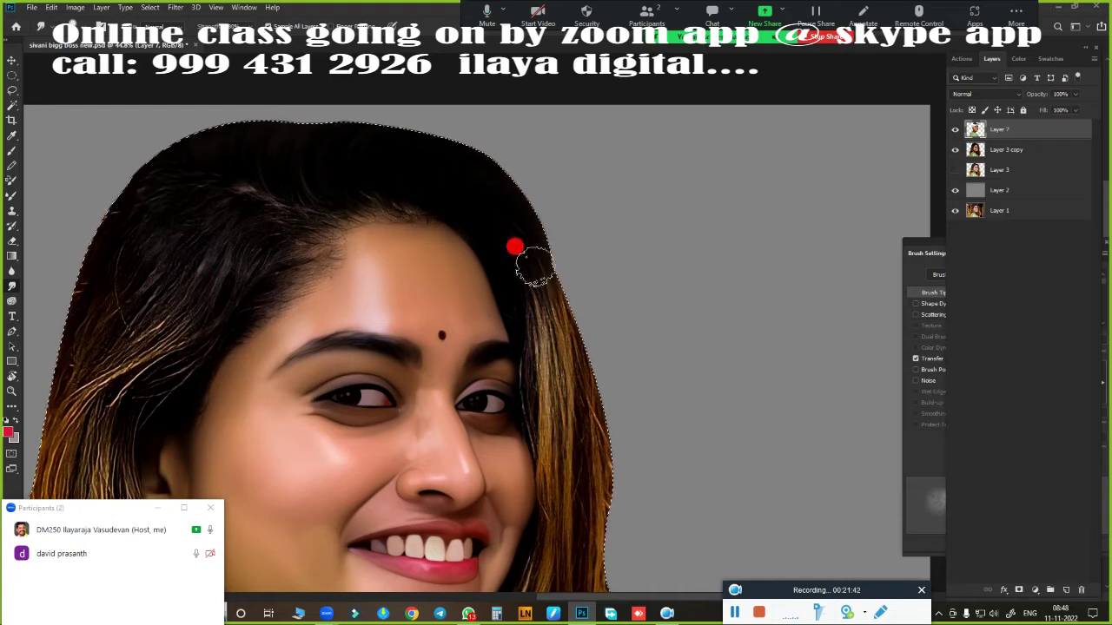
{"action": "scroll", "coordinate": [577, 343], "scroll_direction": "up", "scroll_amount": 2}
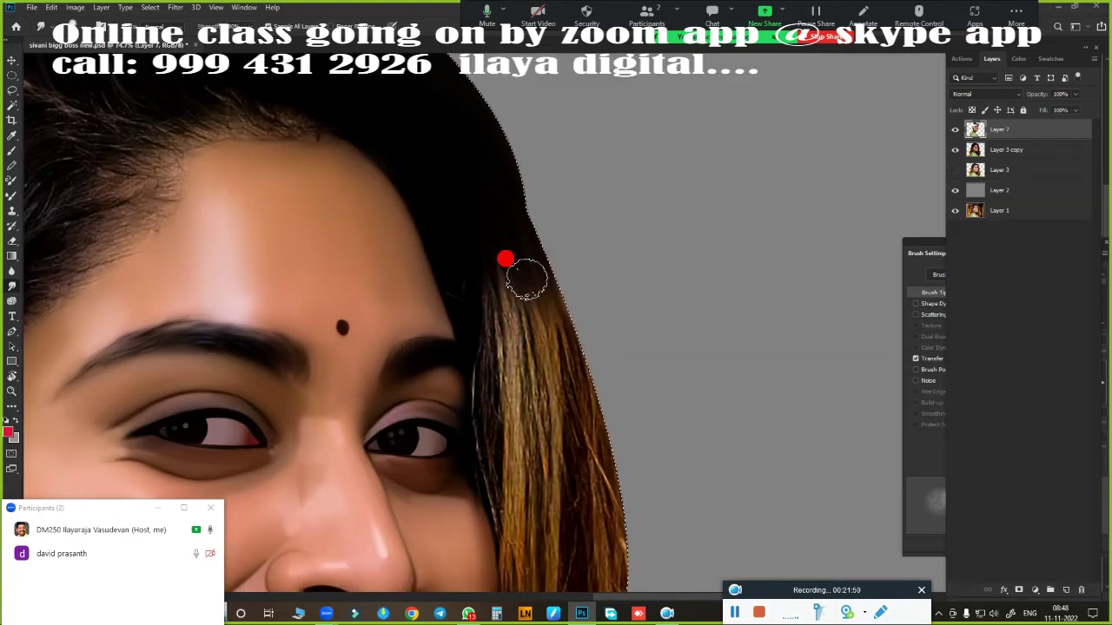
{"action": "scroll", "coordinate": [625, 308], "scroll_direction": "down", "scroll_amount": 2}
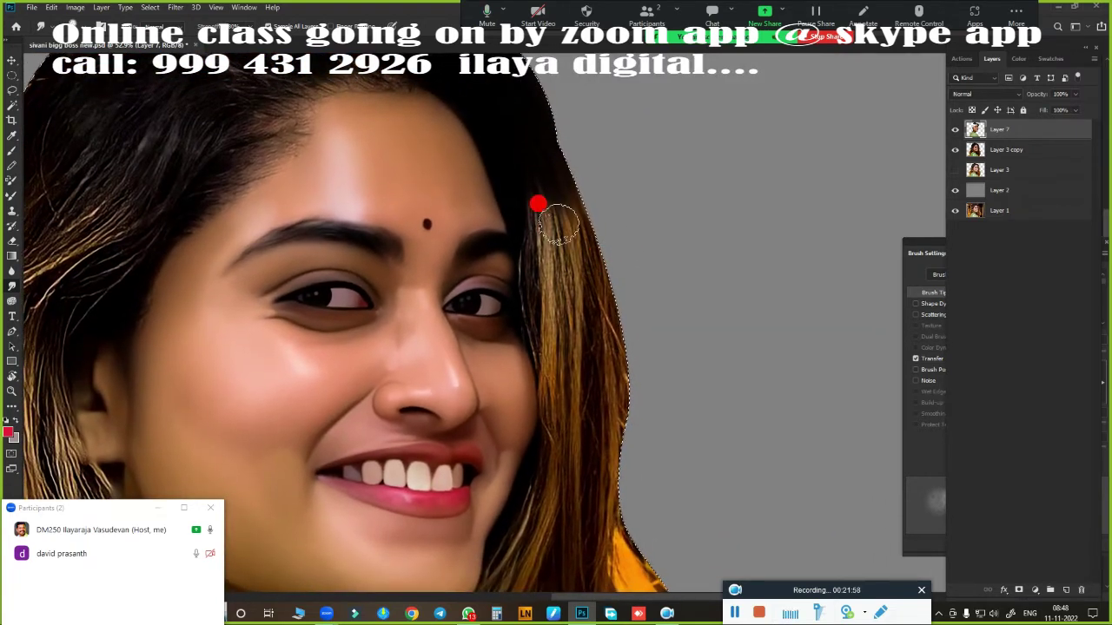
{"action": "mouse_move", "coordinate": [580, 259]}
{"action": "left_mouse_down"}
{"action": "mouse_move", "coordinate": [529, 186]}
{"action": "mouse_move", "coordinate": [526, 243]}
{"action": "left_mouse_up"}
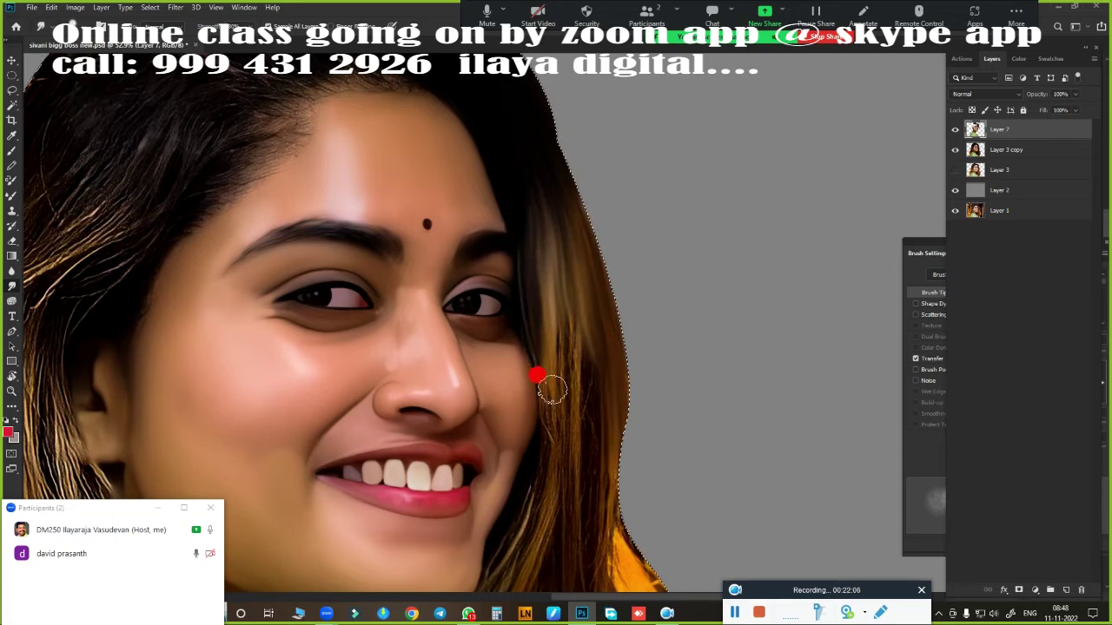
Step: Smooth and darken the orange hair strands at the lower right down to the shoulder
{"action": "mouse_move", "coordinate": [571, 390]}
{"action": "left_mouse_down"}
{"action": "mouse_move", "coordinate": [672, 229]}
{"action": "mouse_move", "coordinate": [539, 213]}
{"action": "left_mouse_up"}
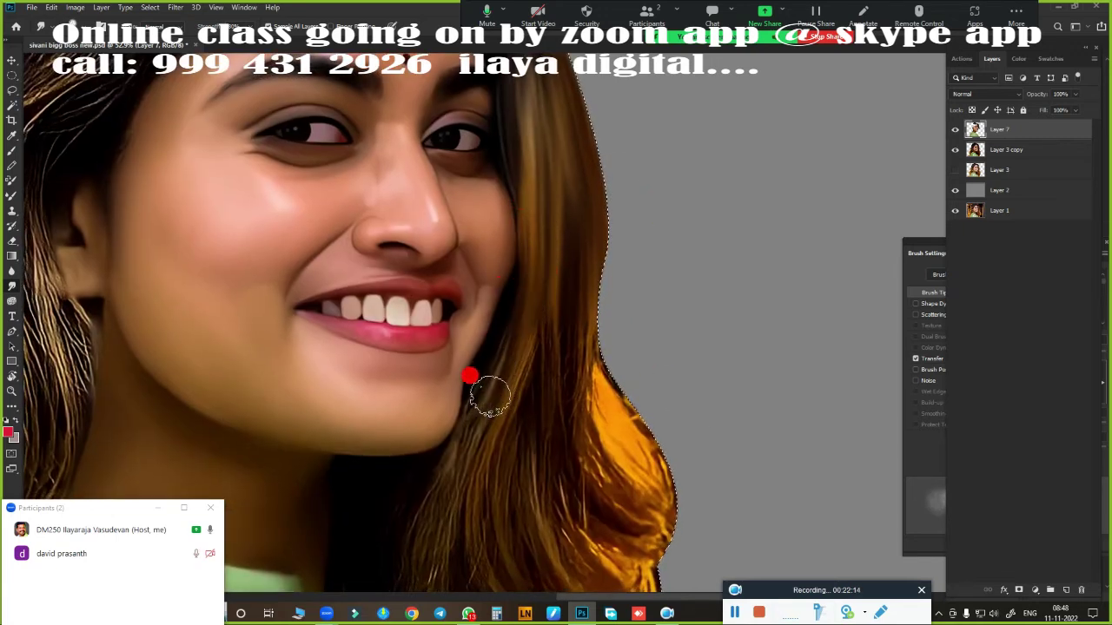
{"action": "left_click_drag", "start_coordinate": [655, 431], "coordinate": [650, 270]}
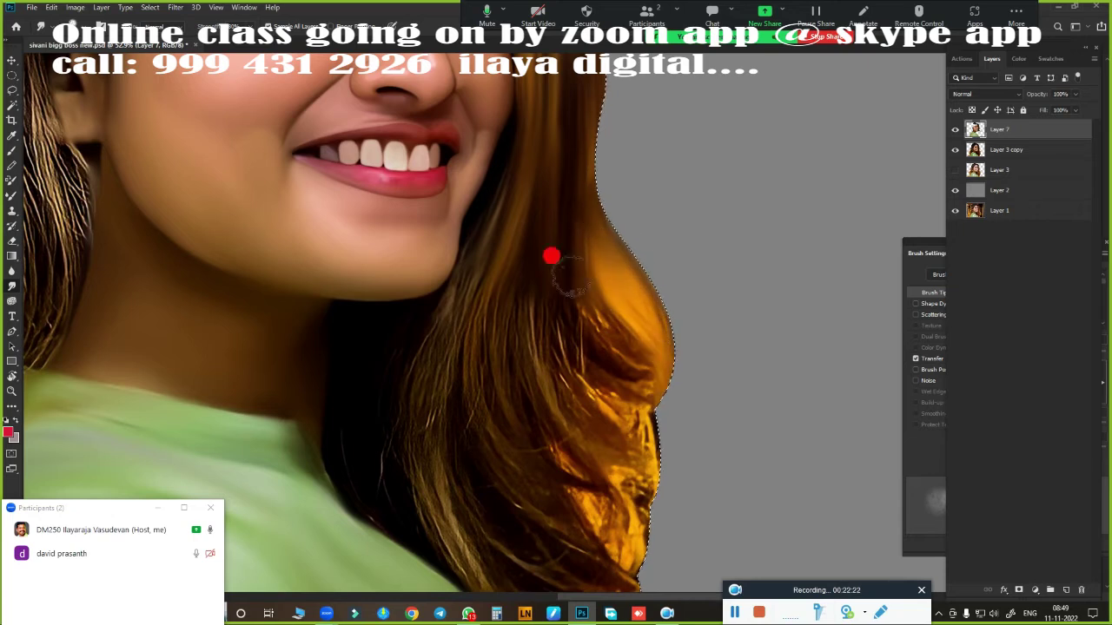
{"action": "left_click_drag", "start_coordinate": [569, 276], "coordinate": [559, 248]}
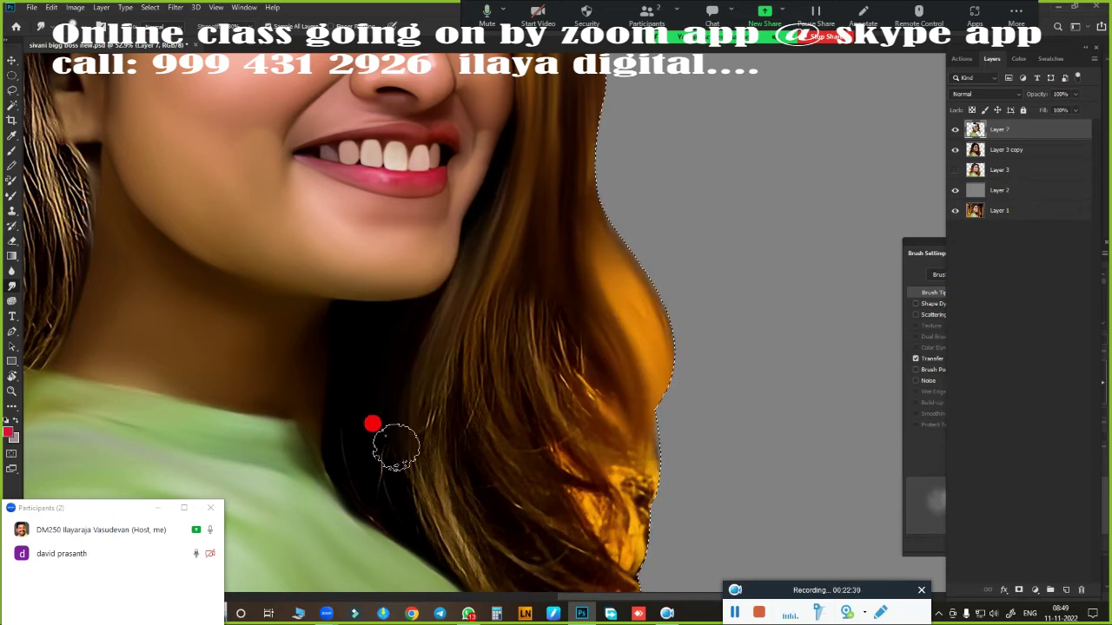
{"action": "mouse_move", "coordinate": [422, 508]}
{"action": "left_mouse_down"}
{"action": "mouse_move", "coordinate": [484, 384]}
{"action": "mouse_move", "coordinate": [669, 347]}
{"action": "mouse_move", "coordinate": [478, 310]}
{"action": "mouse_move", "coordinate": [602, 171]}
{"action": "mouse_move", "coordinate": [576, 343]}
{"action": "mouse_move", "coordinate": [460, 266]}
{"action": "mouse_move", "coordinate": [443, 339]}
{"action": "left_mouse_up"}
{"action": "scroll", "coordinate": [521, 271], "scroll_direction": "down", "scroll_amount": 3}
{"action": "mouse_move", "coordinate": [492, 268]}
{"action": "left_mouse_down"}
{"action": "mouse_move", "coordinate": [578, 226]}
{"action": "mouse_move", "coordinate": [564, 316]}
{"action": "mouse_move", "coordinate": [435, 188]}
{"action": "mouse_move", "coordinate": [547, 281]}
{"action": "mouse_move", "coordinate": [519, 493]}
{"action": "mouse_move", "coordinate": [482, 533]}
{"action": "left_mouse_up"}
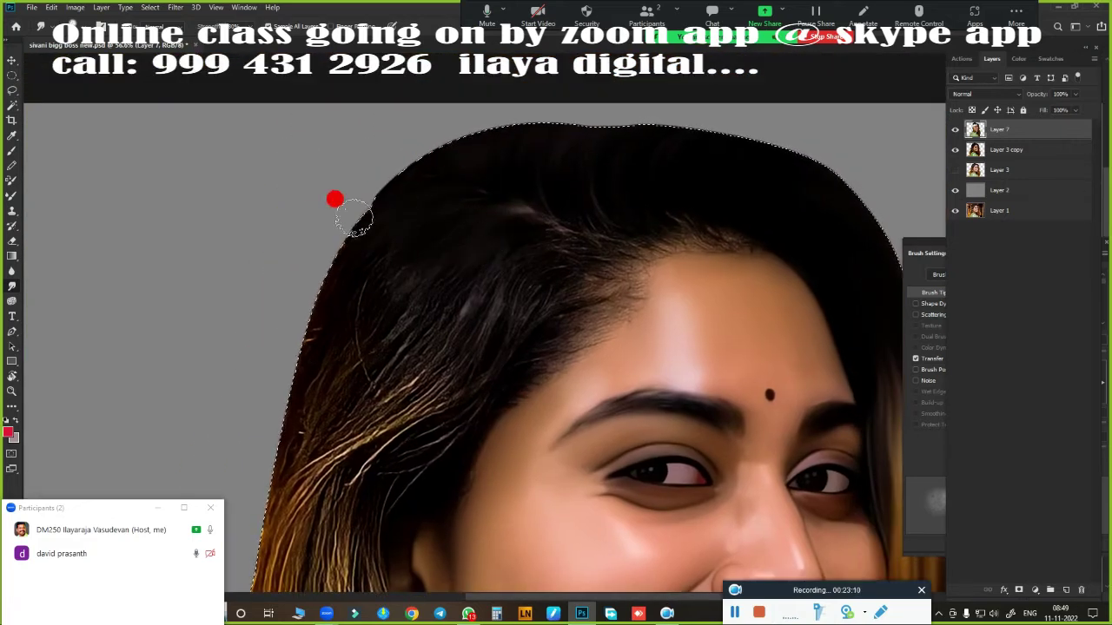
Step: Darken the hair along the top hairline
{"action": "scroll", "coordinate": [569, 294], "scroll_direction": "up", "scroll_amount": 2}
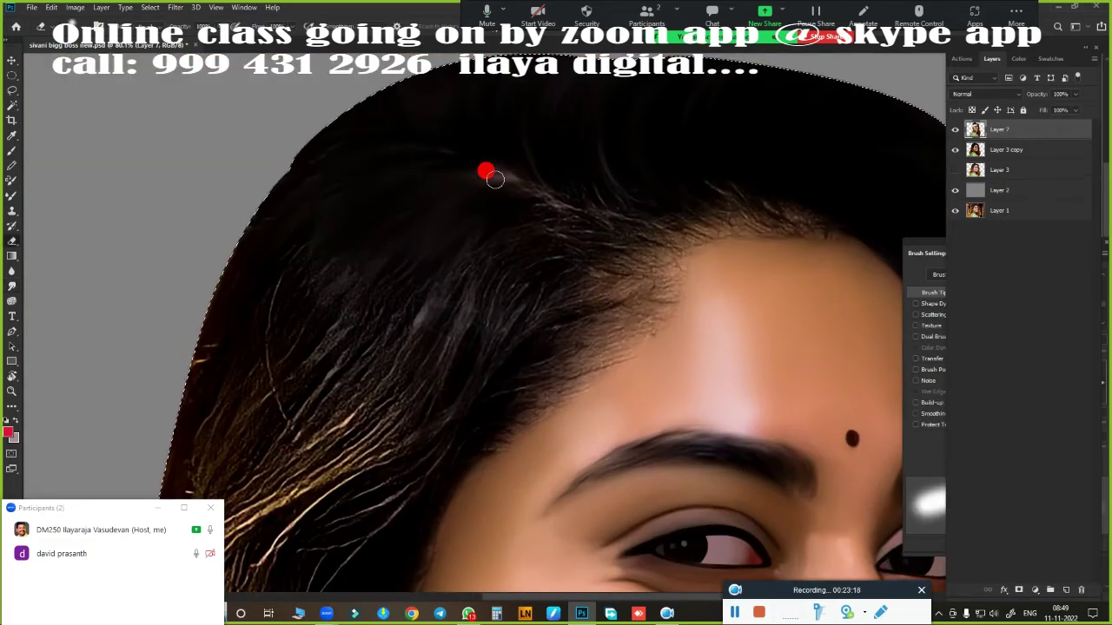
{"action": "left_click_drag", "start_coordinate": [569, 305], "coordinate": [355, 129]}
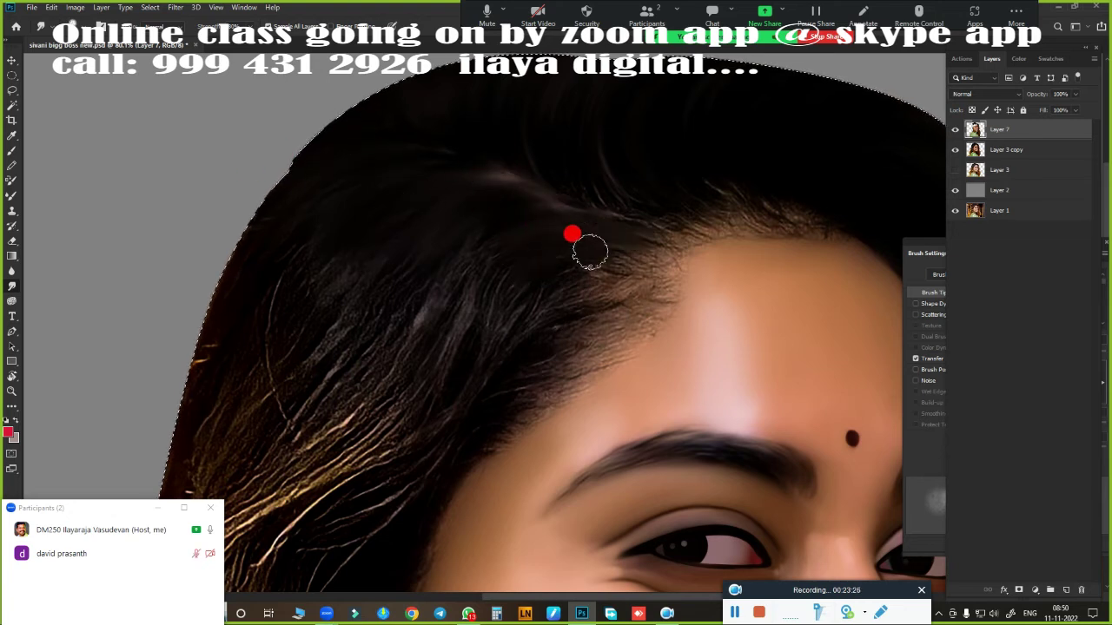
{"action": "left_click_drag", "start_coordinate": [638, 226], "coordinate": [677, 233]}
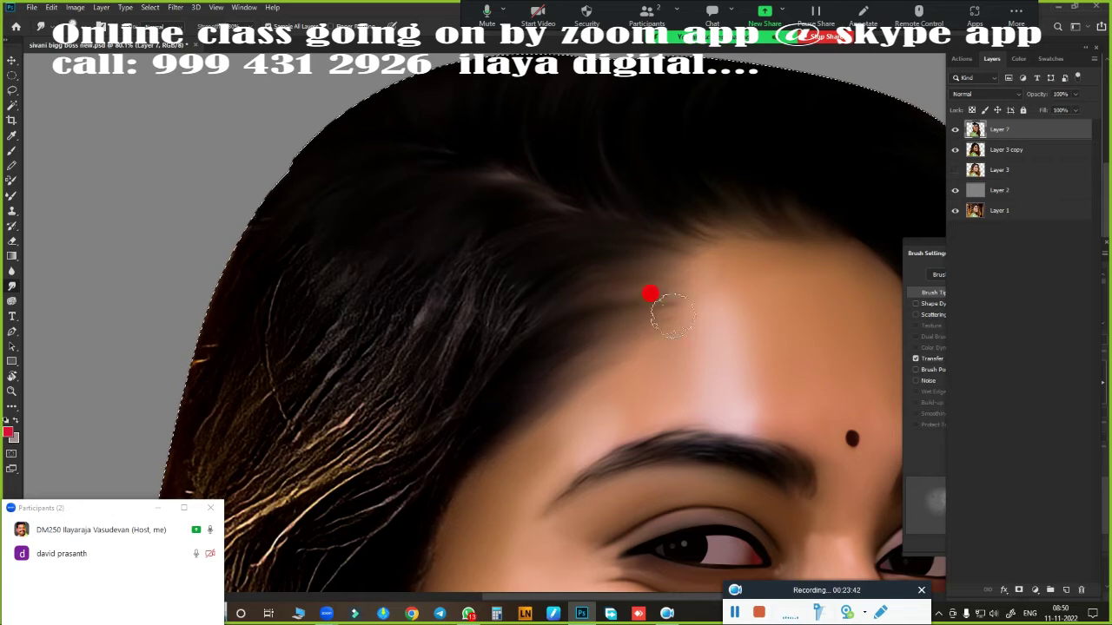
{"action": "left_click_drag", "start_coordinate": [573, 370], "coordinate": [620, 211]}
{"action": "scroll", "coordinate": [435, 454], "scroll_direction": "down", "scroll_amount": 3}
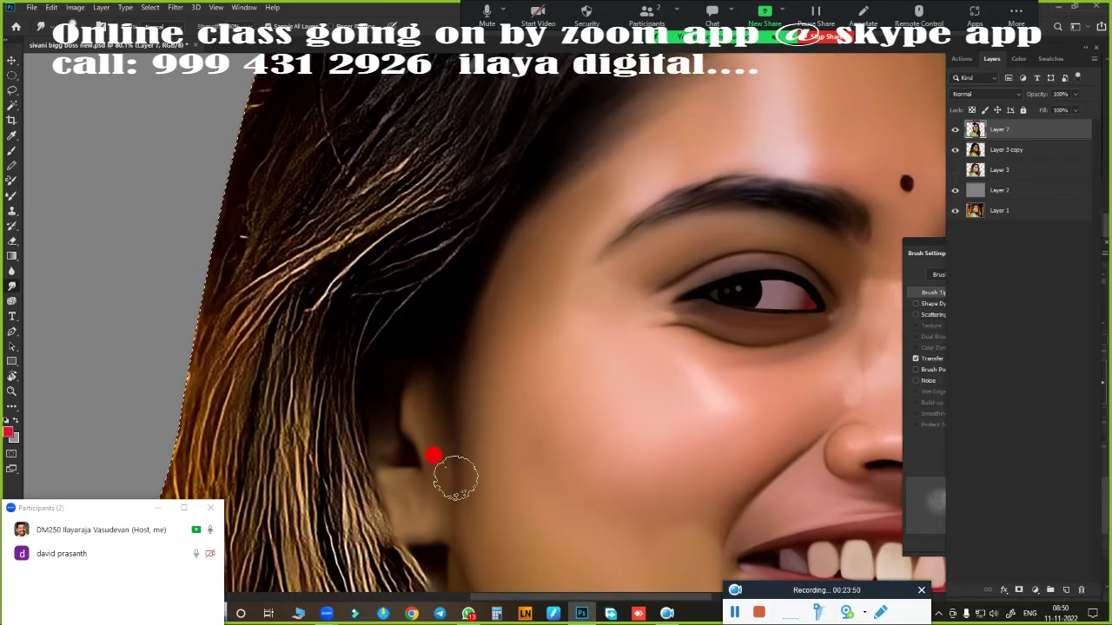
Step: Darken and smooth the left-side hair, the upper-left strands and the hair below the ear
{"action": "mouse_move", "coordinate": [292, 373]}
{"action": "left_mouse_down"}
{"action": "mouse_move", "coordinate": [305, 231]}
{"action": "mouse_move", "coordinate": [194, 330]}
{"action": "left_mouse_up"}
{"action": "scroll", "coordinate": [379, 392], "scroll_direction": "down", "scroll_amount": 3}
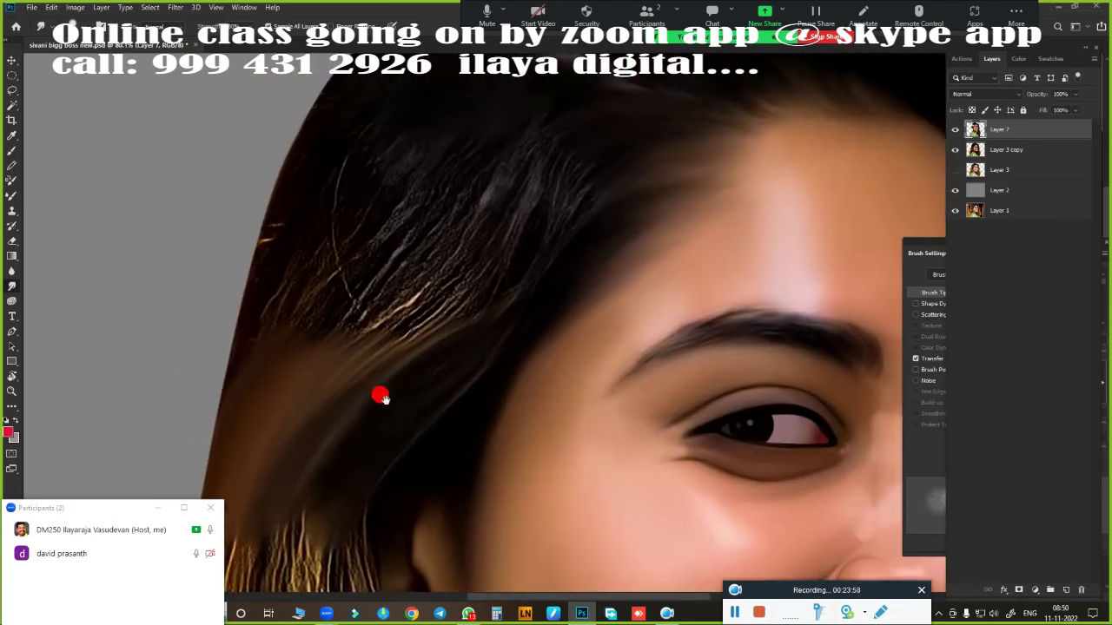
{"action": "scroll", "coordinate": [397, 119], "scroll_direction": "down", "scroll_amount": 1}
{"action": "mouse_move", "coordinate": [396, 174]}
{"action": "left_mouse_down"}
{"action": "mouse_move", "coordinate": [266, 384]}
{"action": "mouse_move", "coordinate": [409, 218]}
{"action": "mouse_move", "coordinate": [489, 203]}
{"action": "mouse_move", "coordinate": [461, 191]}
{"action": "mouse_move", "coordinate": [496, 293]}
{"action": "mouse_move", "coordinate": [336, 427]}
{"action": "mouse_move", "coordinate": [527, 136]}
{"action": "left_mouse_up"}
{"action": "left_click_drag", "start_coordinate": [556, 399], "coordinate": [602, 109]}
{"action": "mouse_move", "coordinate": [413, 226]}
{"action": "left_mouse_down"}
{"action": "mouse_move", "coordinate": [442, 293]}
{"action": "mouse_move", "coordinate": [417, 315]}
{"action": "mouse_move", "coordinate": [429, 284]}
{"action": "mouse_move", "coordinate": [359, 226]}
{"action": "mouse_move", "coordinate": [437, 385]}
{"action": "mouse_move", "coordinate": [459, 275]}
{"action": "mouse_move", "coordinate": [305, 117]}
{"action": "mouse_move", "coordinate": [278, 169]}
{"action": "mouse_move", "coordinate": [385, 184]}
{"action": "mouse_move", "coordinate": [278, 396]}
{"action": "mouse_move", "coordinate": [290, 185]}
{"action": "mouse_move", "coordinate": [272, 283]}
{"action": "mouse_move", "coordinate": [344, 204]}
{"action": "mouse_move", "coordinate": [357, 288]}
{"action": "mouse_move", "coordinate": [275, 189]}
{"action": "mouse_move", "coordinate": [304, 293]}
{"action": "mouse_move", "coordinate": [228, 389]}
{"action": "left_mouse_up"}
{"action": "scroll", "coordinate": [372, 313], "scroll_direction": "down", "scroll_amount": 3}
{"action": "scroll", "coordinate": [416, 194], "scroll_direction": "up", "scroll_amount": 2}
{"action": "scroll", "coordinate": [446, 295], "scroll_direction": "down", "scroll_amount": 2}
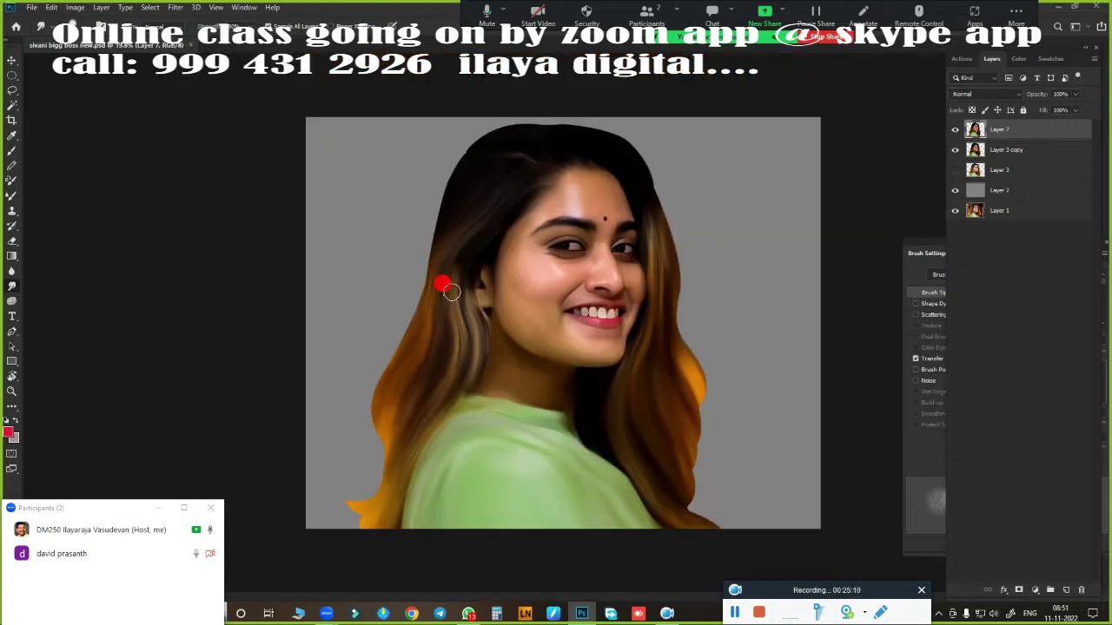
Step: Hide Layer 3 copy, show Layer 3 beneath the painted layer, and inspect the result
{"action": "scroll", "coordinate": [449, 291], "scroll_direction": "up", "scroll_amount": 1}
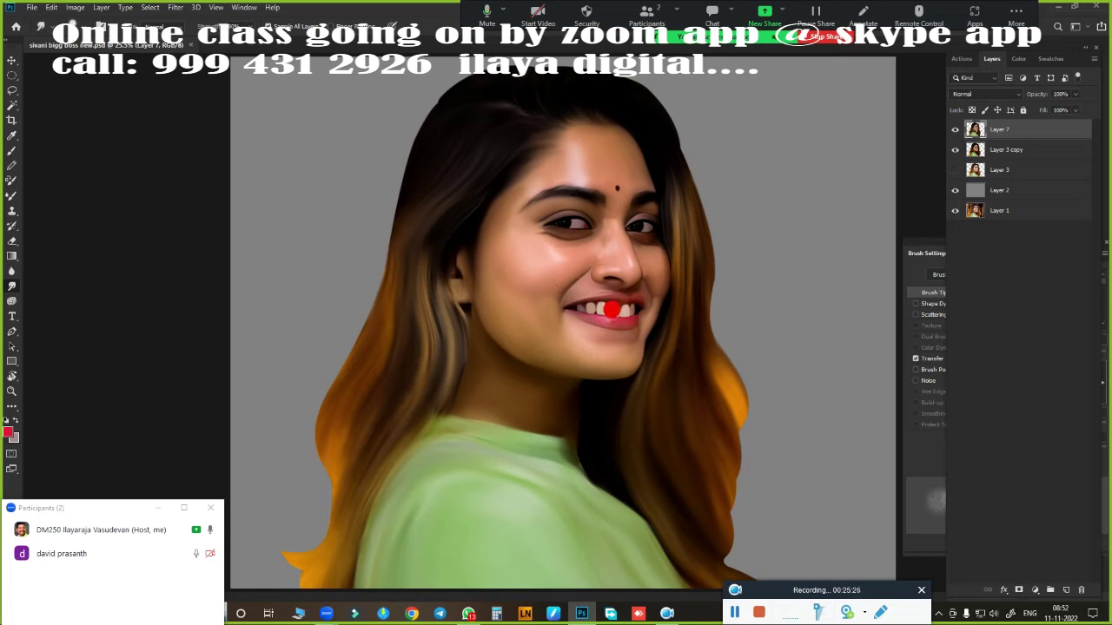
{"action": "left_click_drag", "start_coordinate": [955, 149], "coordinate": [954, 169]}
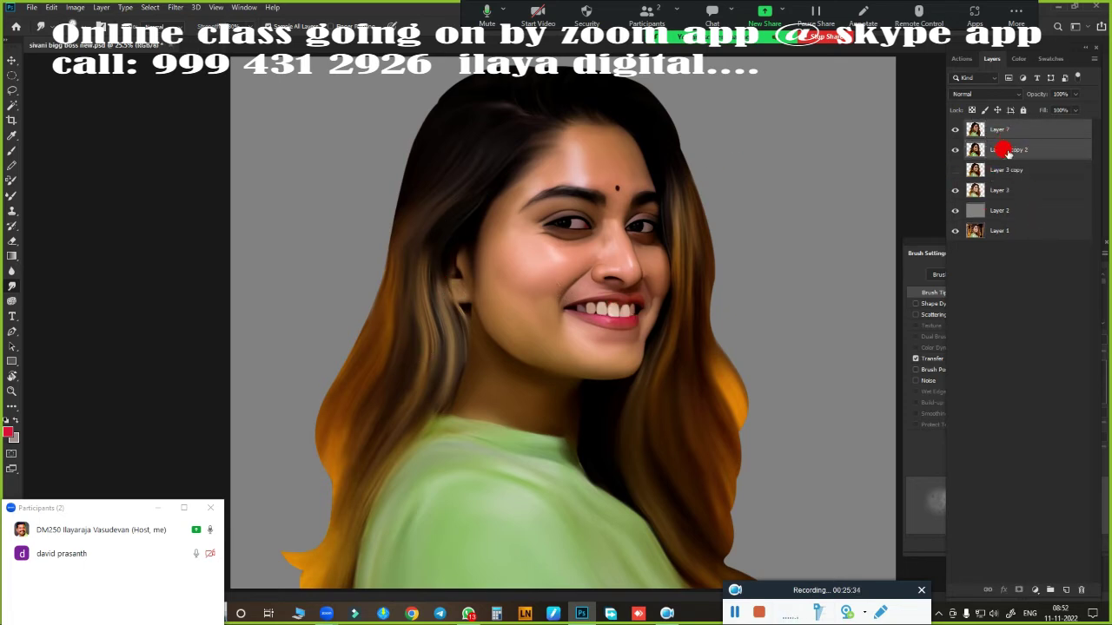
{"action": "scroll", "coordinate": [615, 224], "scroll_direction": "up", "scroll_amount": 3}
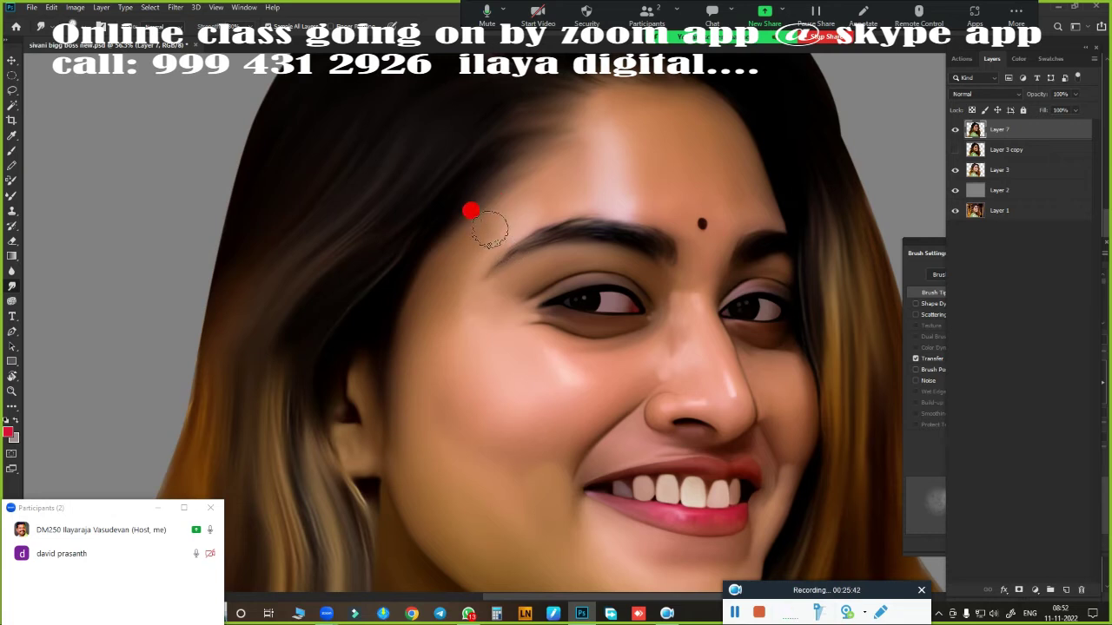
{"action": "scroll", "coordinate": [758, 335], "scroll_direction": "down", "scroll_amount": 2}
{"action": "scroll", "coordinate": [712, 269], "scroll_direction": "down", "scroll_amount": 1}
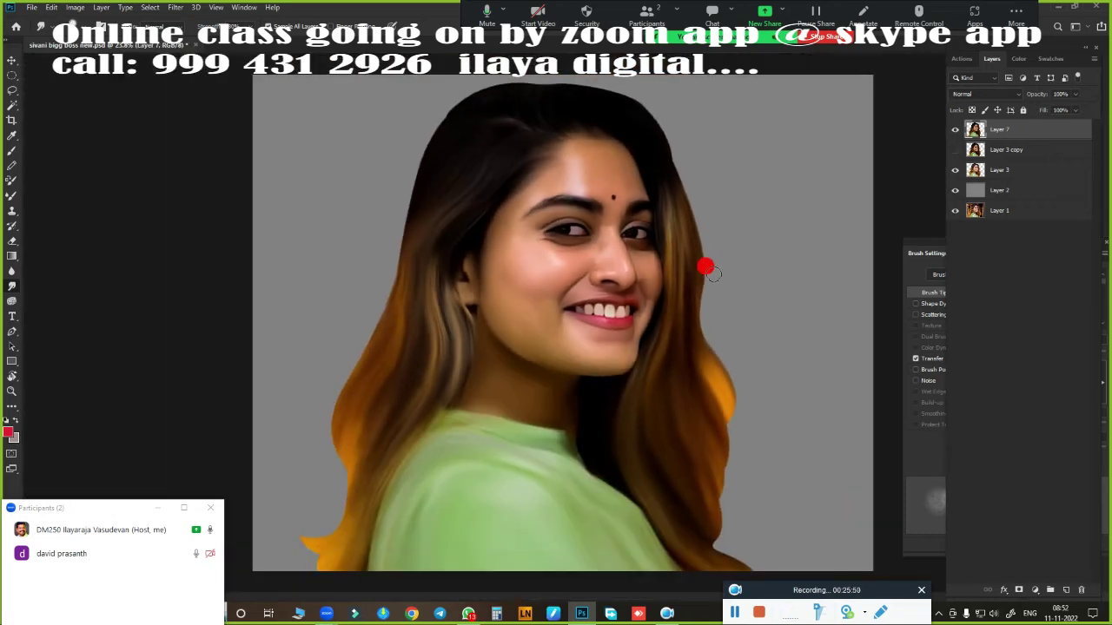
{"action": "scroll", "coordinate": [507, 194], "scroll_direction": "up", "scroll_amount": 1}
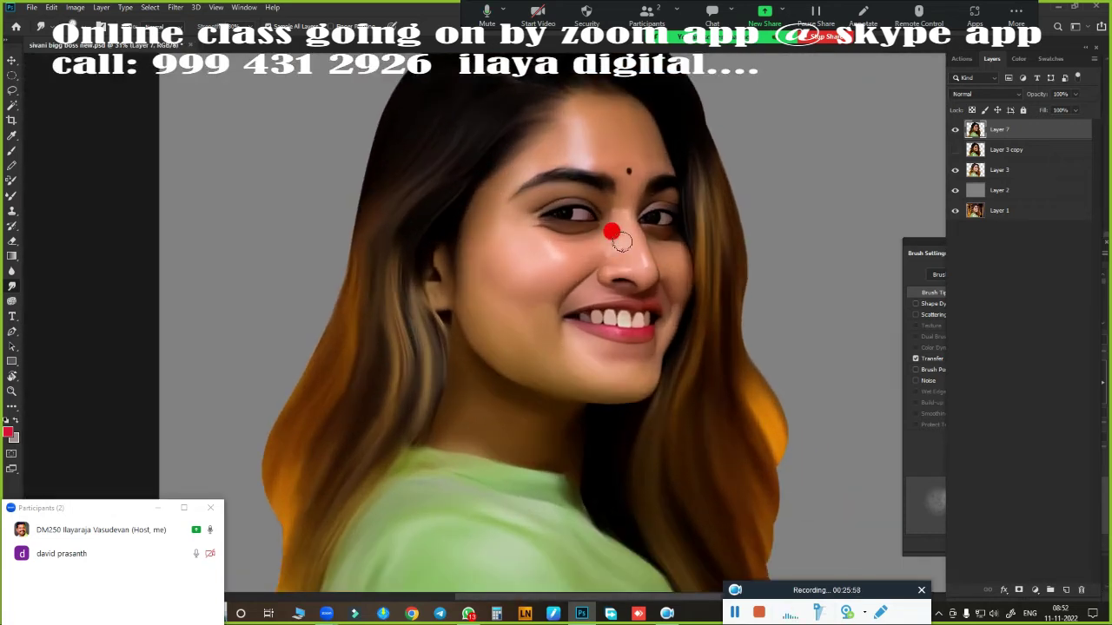
{"action": "scroll", "coordinate": [613, 233], "scroll_direction": "up", "scroll_amount": 5}
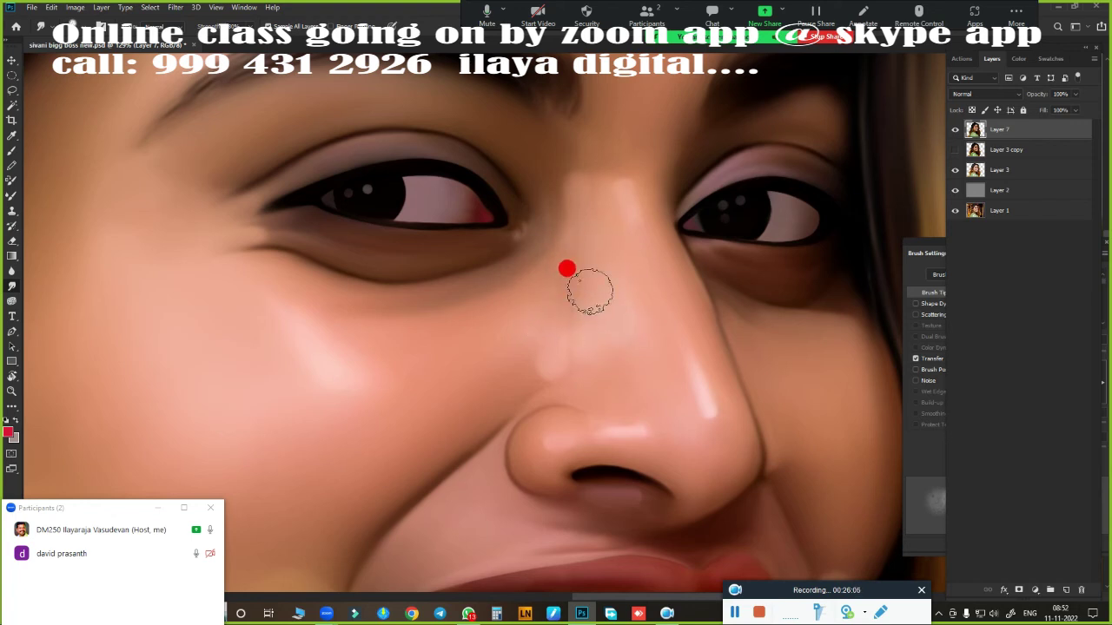
{"action": "scroll", "coordinate": [720, 427], "scroll_direction": "down", "scroll_amount": 3}
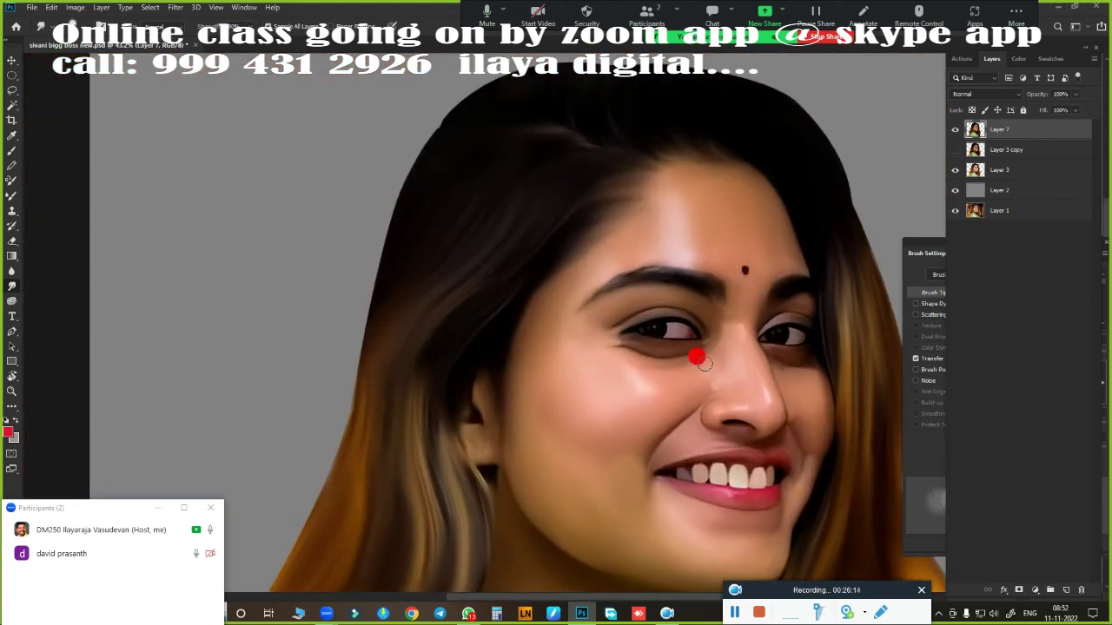
Step: Duplicate Layer 7, then toggle layer visibility to compare original and painted portrait, ending on painted
{"action": "scroll", "coordinate": [705, 358], "scroll_direction": "down", "scroll_amount": 1}
{"action": "key", "text": "ctrl+j"}
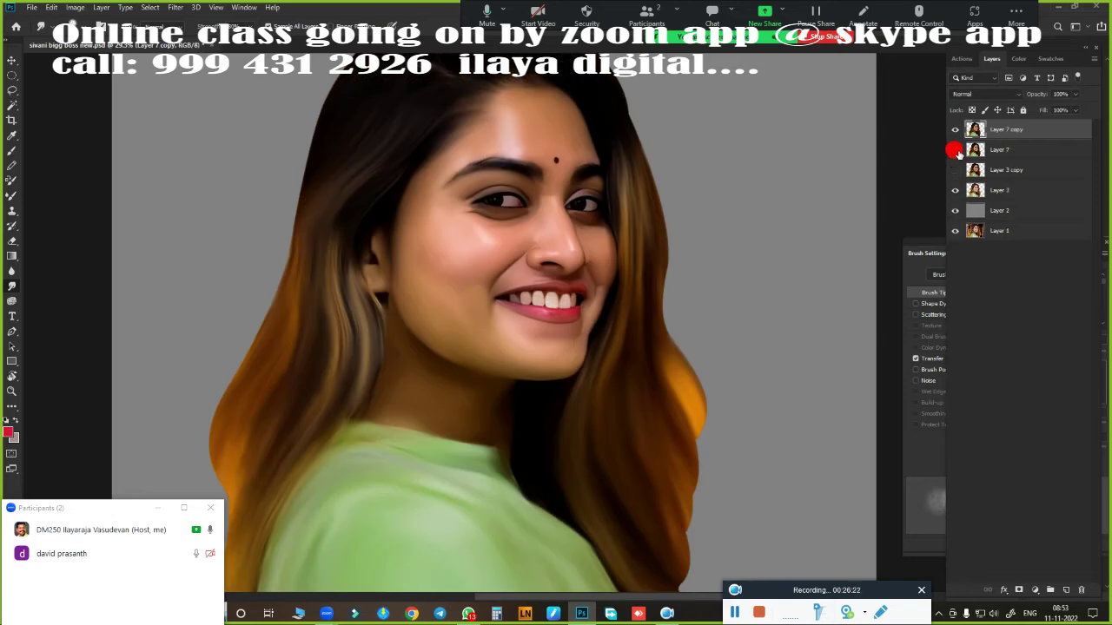
{"action": "left_click_drag", "start_coordinate": [956, 160], "coordinate": [975, 211]}
{"action": "left_click", "coordinate": [956, 171]}
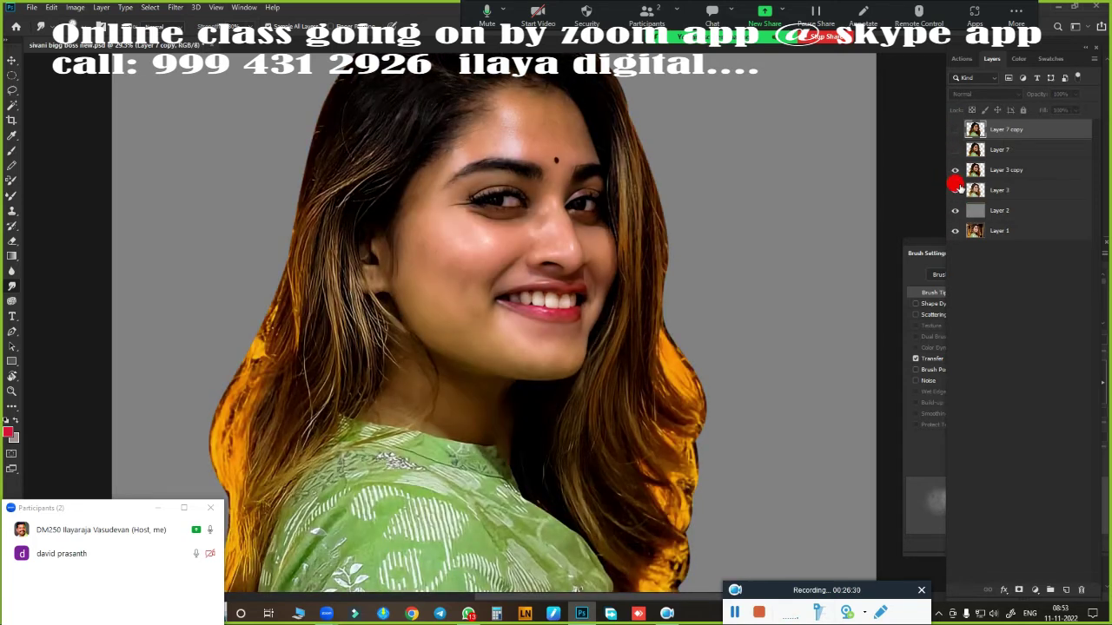
{"action": "left_click", "coordinate": [955, 129]}
{"action": "left_click", "coordinate": [955, 130]}
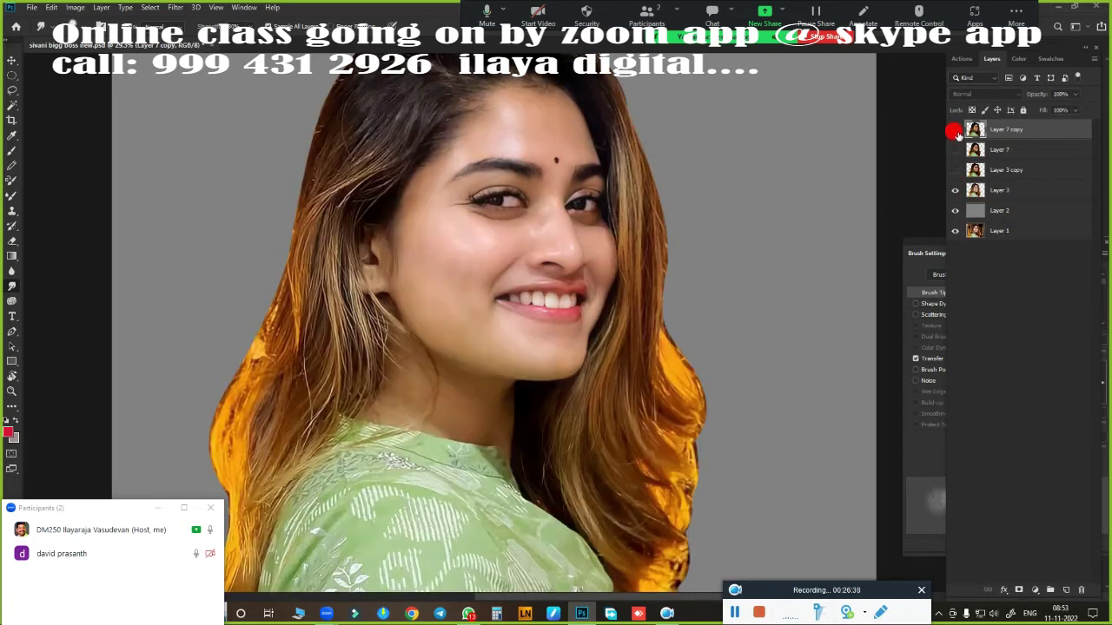
{"action": "left_click", "coordinate": [954, 130]}
{"action": "left_click", "coordinate": [955, 129]}
{"action": "scroll", "coordinate": [657, 260], "scroll_direction": "down", "scroll_amount": 2}
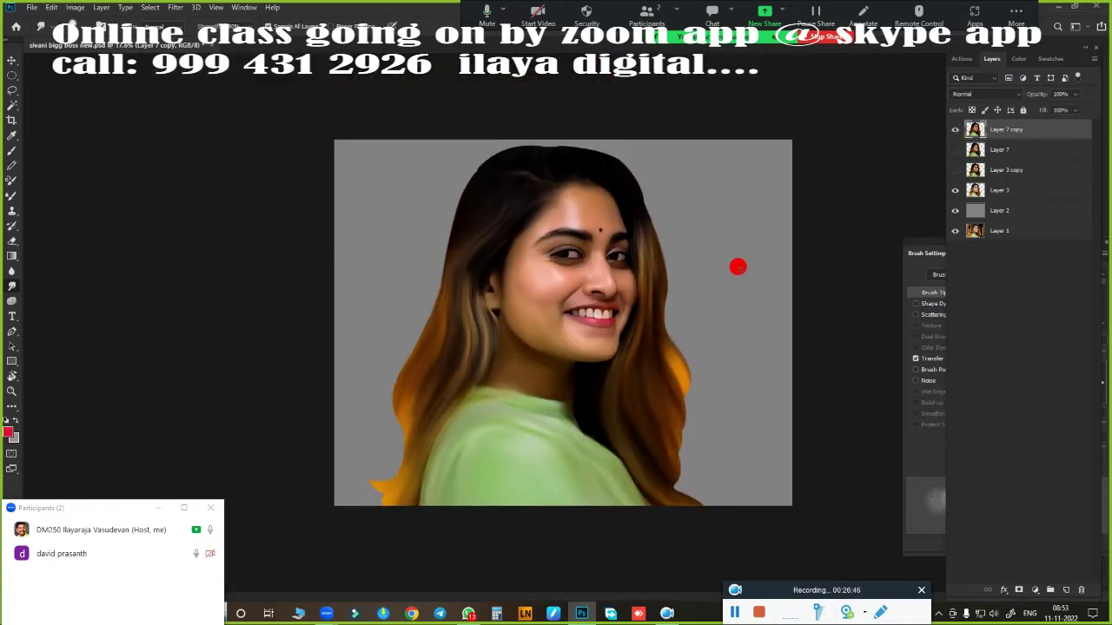
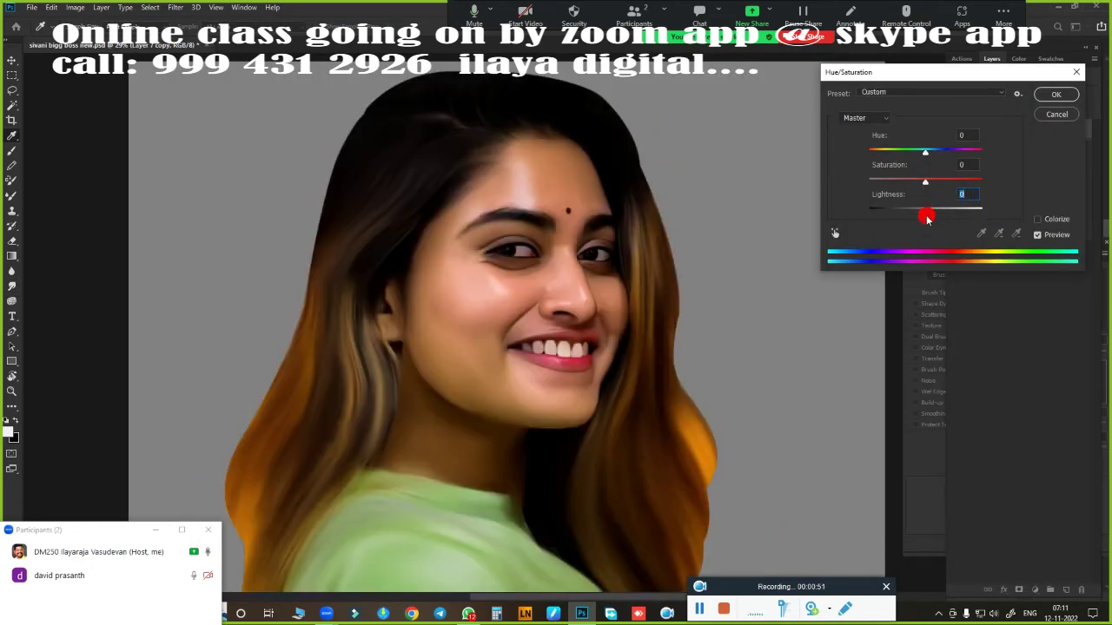
Step: Boost portrait saturation by +30, then select the highlights with Color Range
{"action": "mouse_move", "coordinate": [926, 154]}
{"action": "left_mouse_down"}
{"action": "mouse_move", "coordinate": [869, 154]}
{"action": "mouse_move", "coordinate": [950, 151]}
{"action": "mouse_move", "coordinate": [925, 151]}
{"action": "mouse_move", "coordinate": [968, 180]}
{"action": "mouse_move", "coordinate": [869, 183]}
{"action": "mouse_move", "coordinate": [944, 190]}
{"action": "left_mouse_up"}
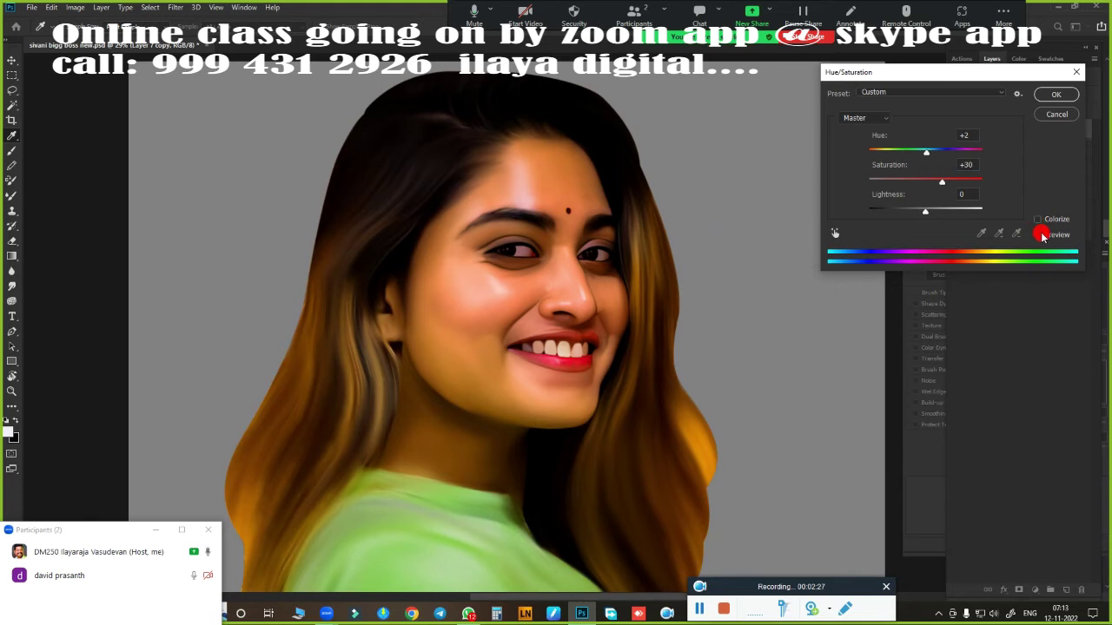
{"action": "key", "text": "Return"}
{"action": "left_click", "coordinate": [154, 12]}
{"action": "left_click", "coordinate": [173, 148]}
{"action": "left_click", "coordinate": [718, 92]}
{"action": "left_click", "coordinate": [640, 244]}
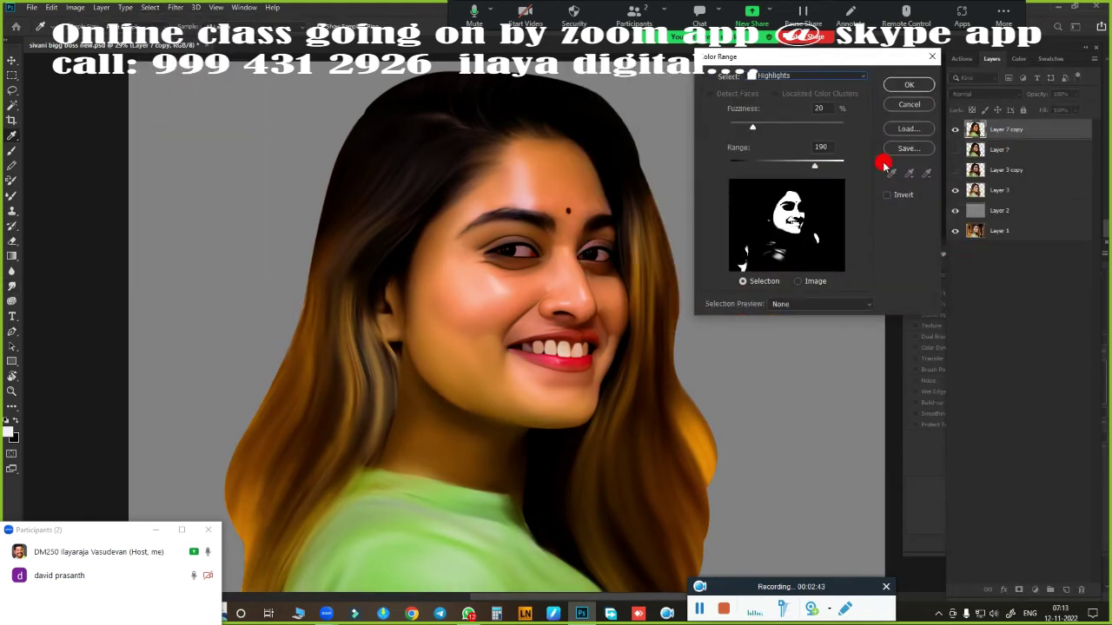
Step: Tint the selected face highlights toward pink with Color Balance, then deselect
{"action": "key", "text": "Return"}
{"action": "key", "text": "ctrl+b"}
{"action": "left_click_drag", "start_coordinate": [926, 149], "coordinate": [922, 144]}
{"action": "key", "text": "Return"}
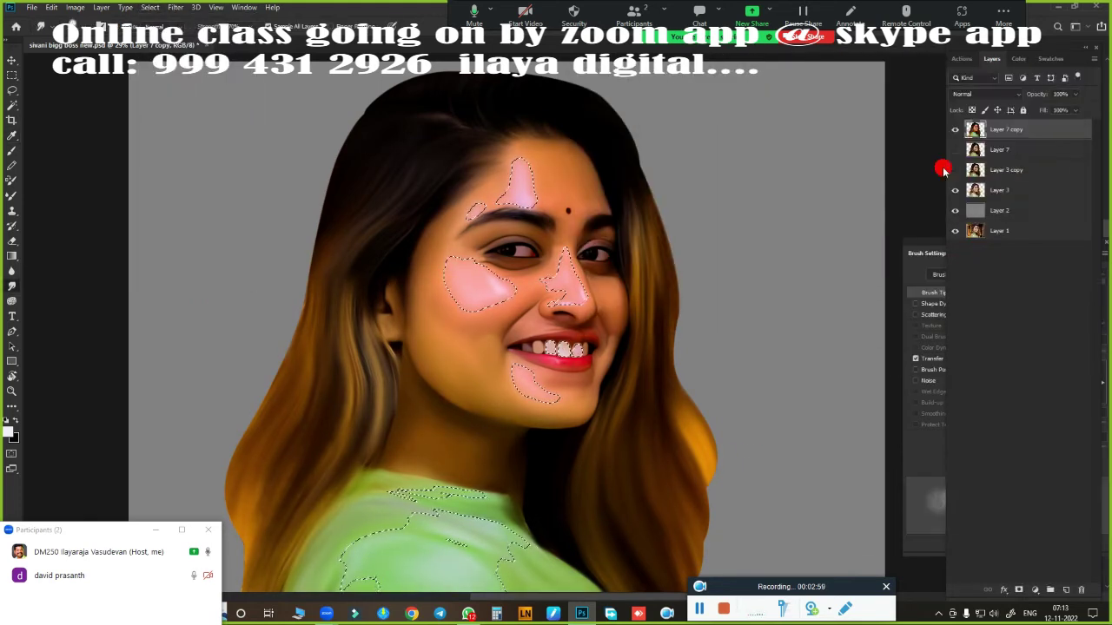
{"action": "key", "text": "ctrl+d"}
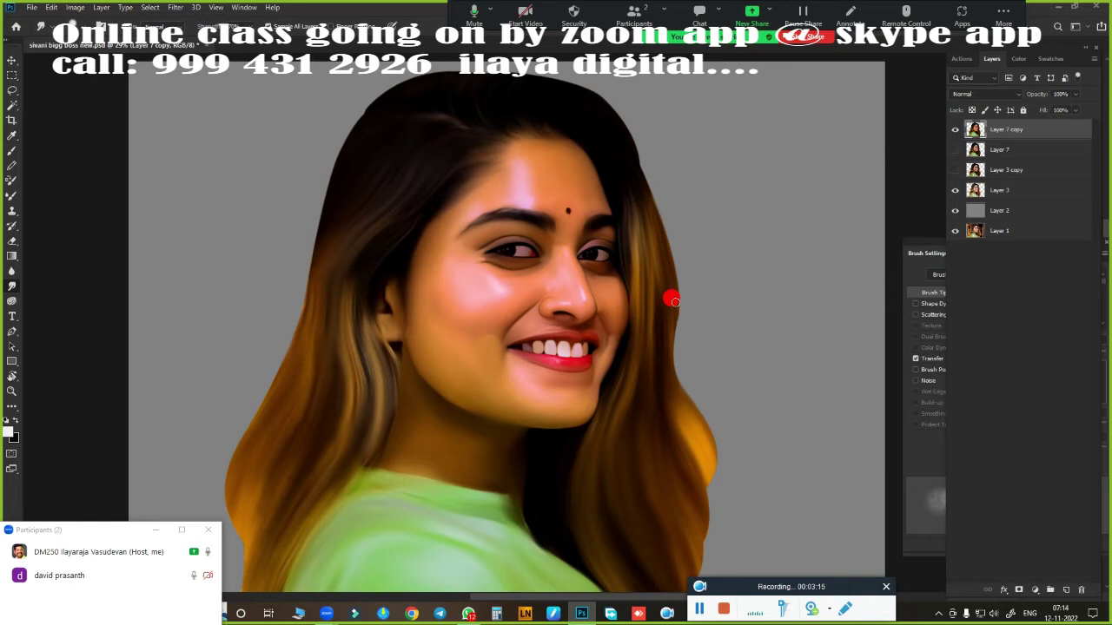
Step: Brighten tones with Curves at white point 241 and set the Blue channel's black input to 0
{"action": "scroll", "coordinate": [626, 291], "scroll_direction": "up", "scroll_amount": 2}
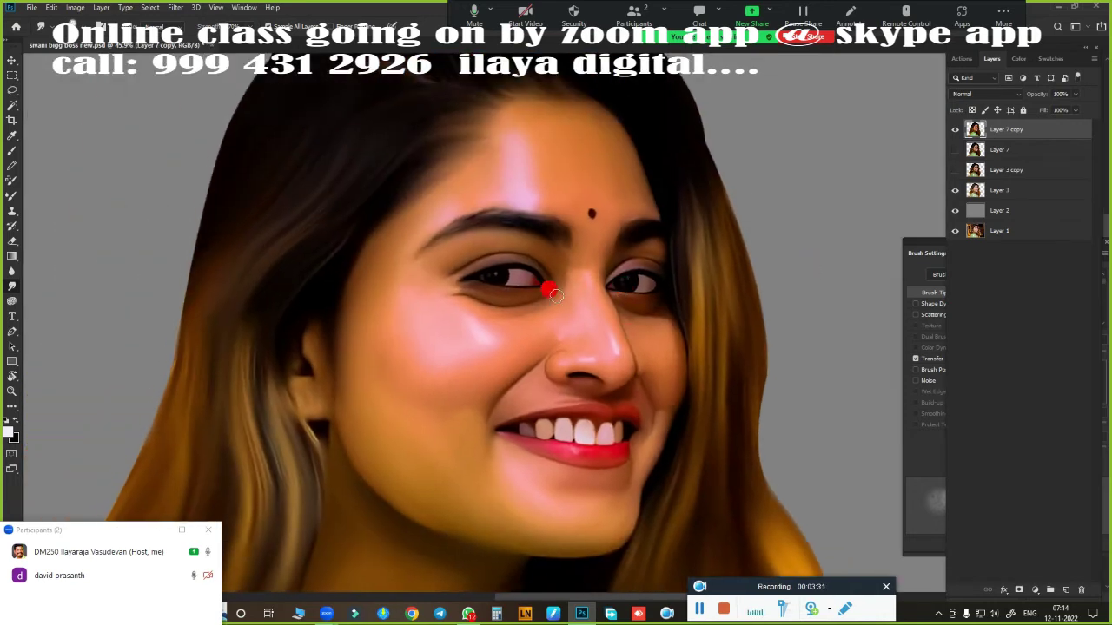
{"action": "scroll", "coordinate": [651, 370], "scroll_direction": "down", "scroll_amount": 1}
{"action": "scroll", "coordinate": [765, 239], "scroll_direction": "down", "scroll_amount": 1}
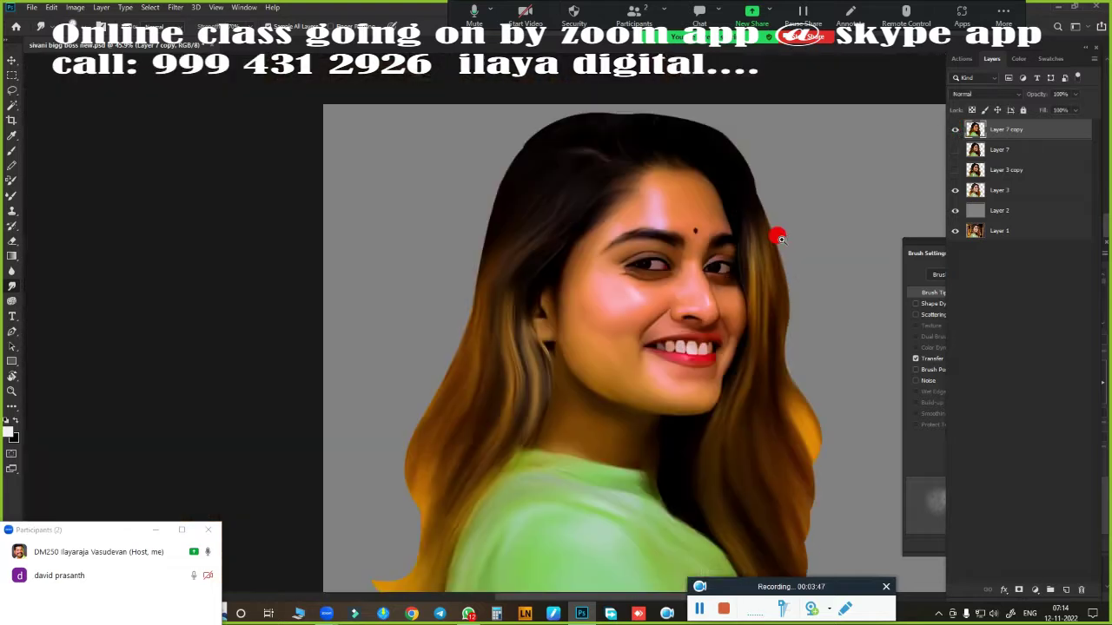
{"action": "key", "text": "ctrl+m"}
{"action": "left_click_drag", "start_coordinate": [767, 265], "coordinate": [753, 261]}
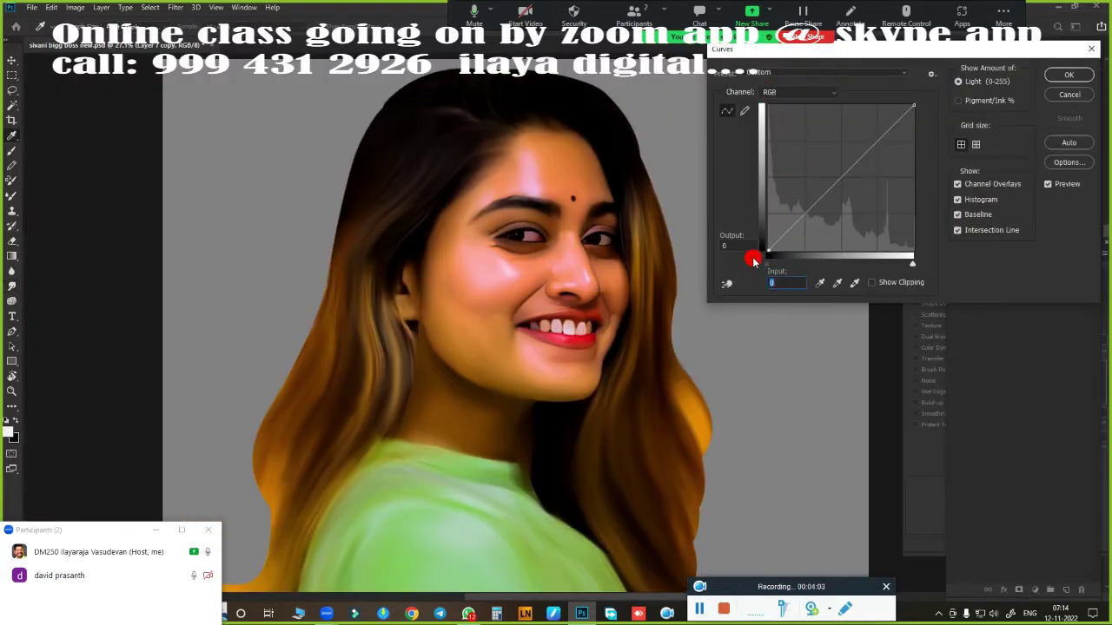
{"action": "left_click_drag", "start_coordinate": [923, 258], "coordinate": [904, 262]}
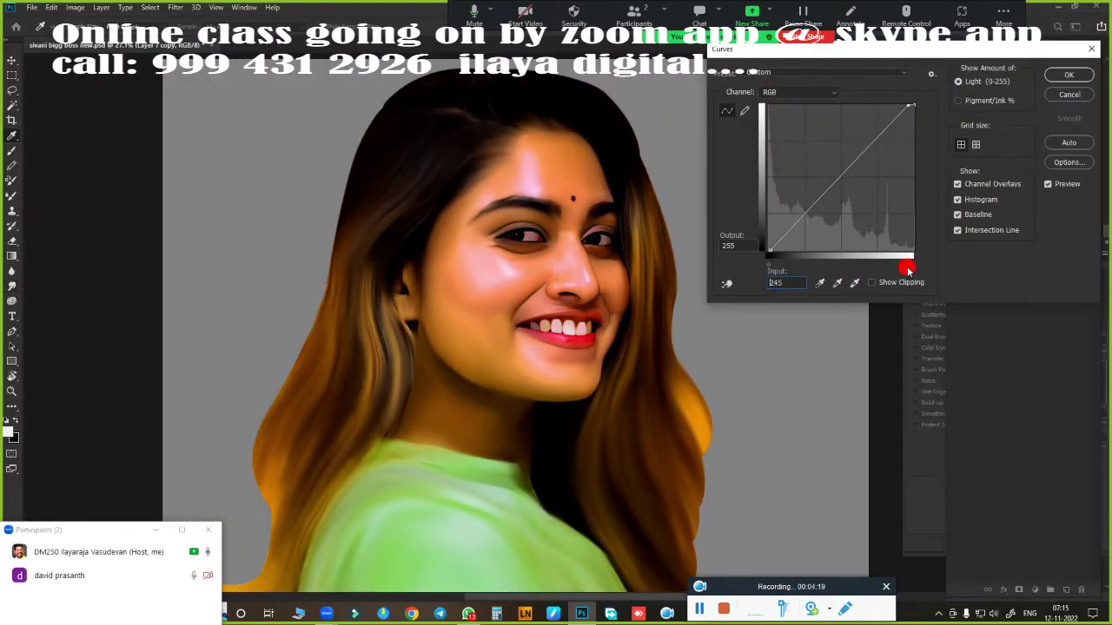
{"action": "left_click", "coordinate": [797, 92]}
{"action": "left_click", "coordinate": [773, 136]}
{"action": "left_click_drag", "start_coordinate": [772, 269], "coordinate": [767, 267]}
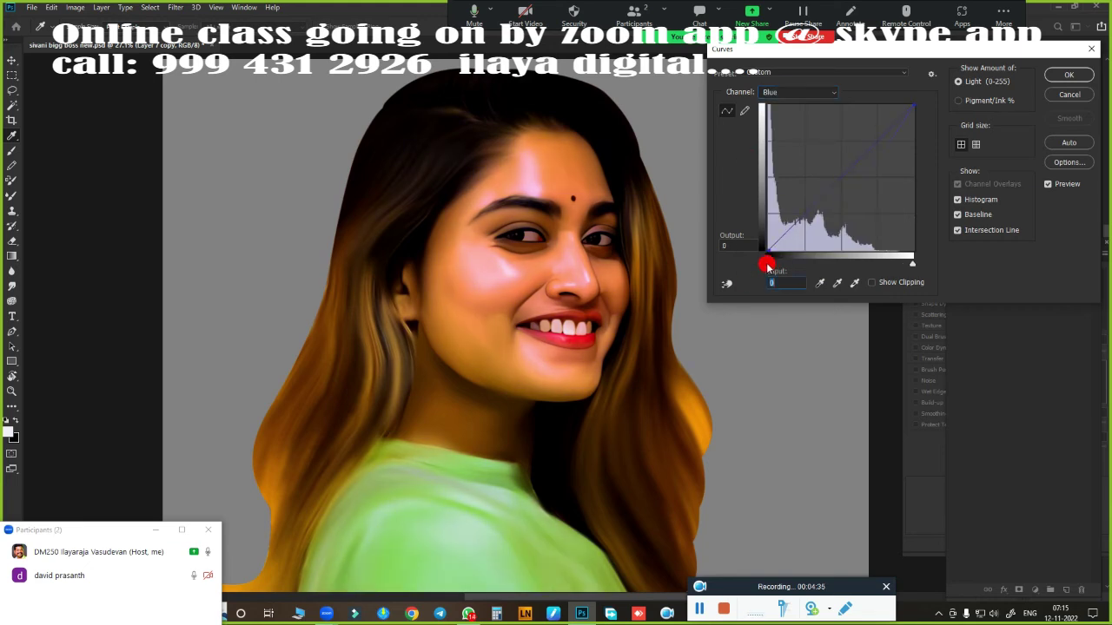
Step: Apply the Curves adjustment and add a new empty layer for the lip colour
{"action": "left_click", "coordinate": [1067, 76]}
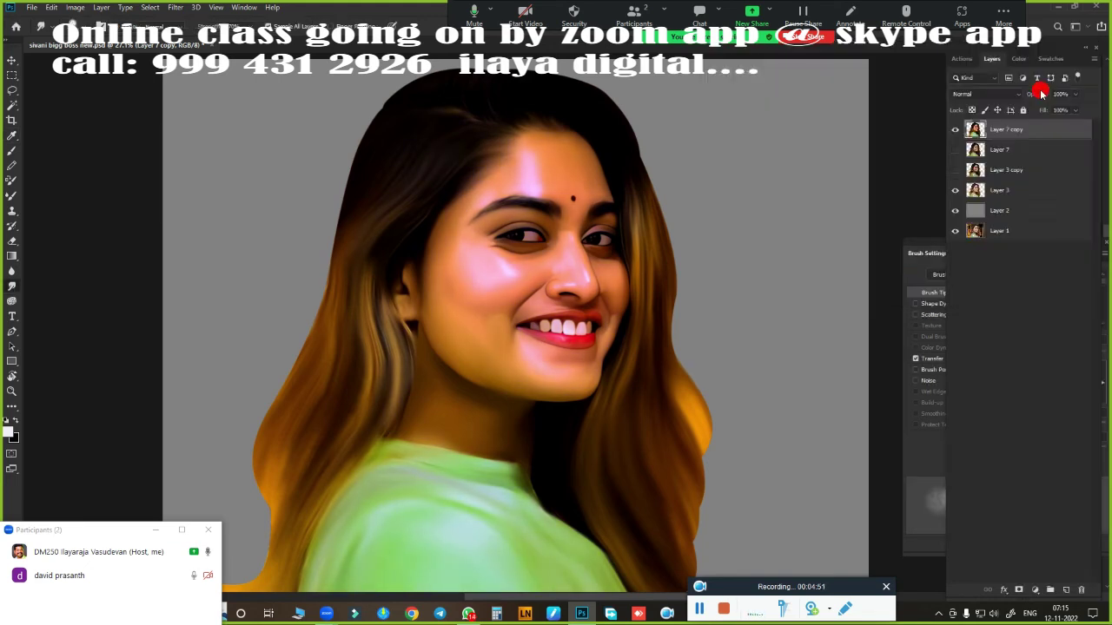
{"action": "scroll", "coordinate": [665, 209], "scroll_direction": "up", "scroll_amount": 3}
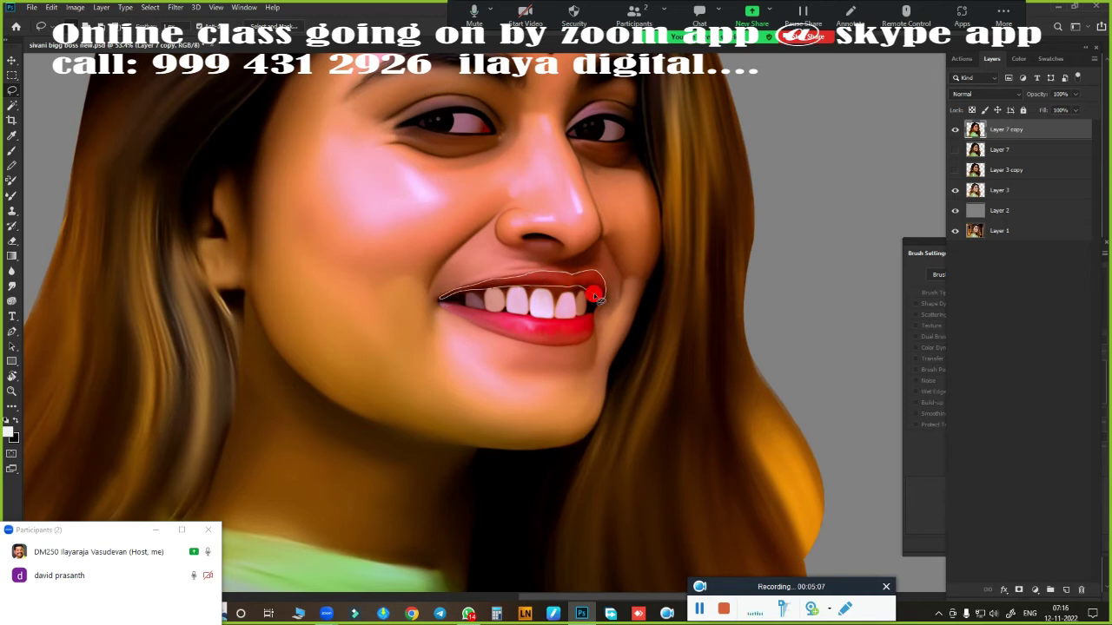
{"action": "key", "text": "ctrl+shift+alt+n"}
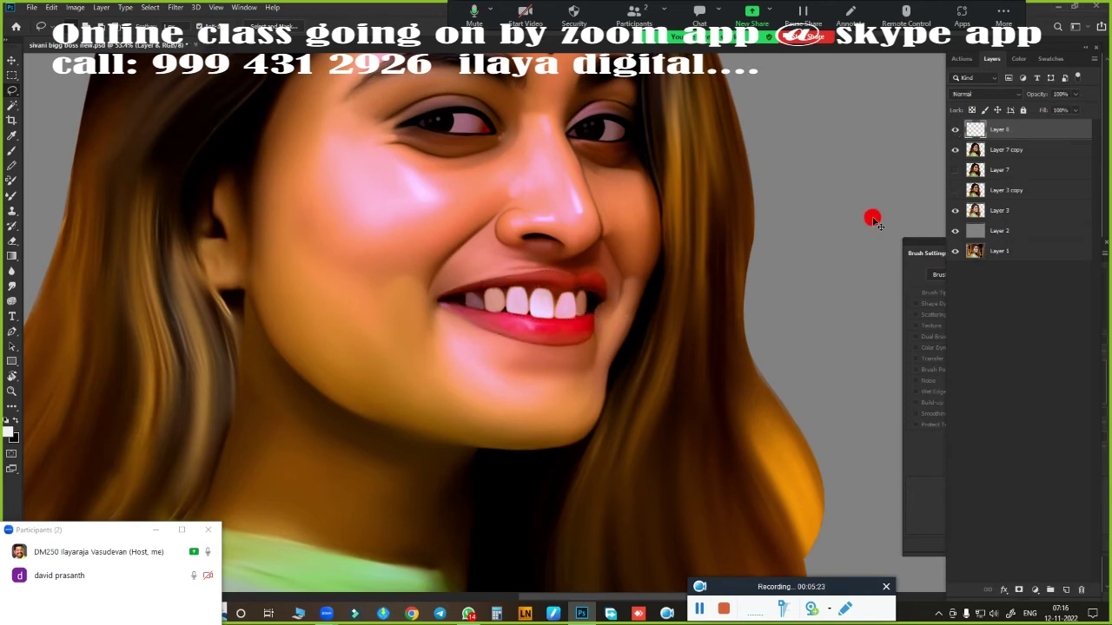
{"action": "key", "text": "ctrl+m"}
{"action": "mouse_move", "coordinate": [770, 261]}
{"action": "left_mouse_down"}
{"action": "mouse_move", "coordinate": [847, 259]}
{"action": "mouse_move", "coordinate": [769, 260]}
{"action": "left_mouse_up"}
{"action": "key", "text": "Escape"}
Step: Set the new layer's fill to 72% and paint both lips a richer red
{"action": "key", "text": "ctrl+u"}
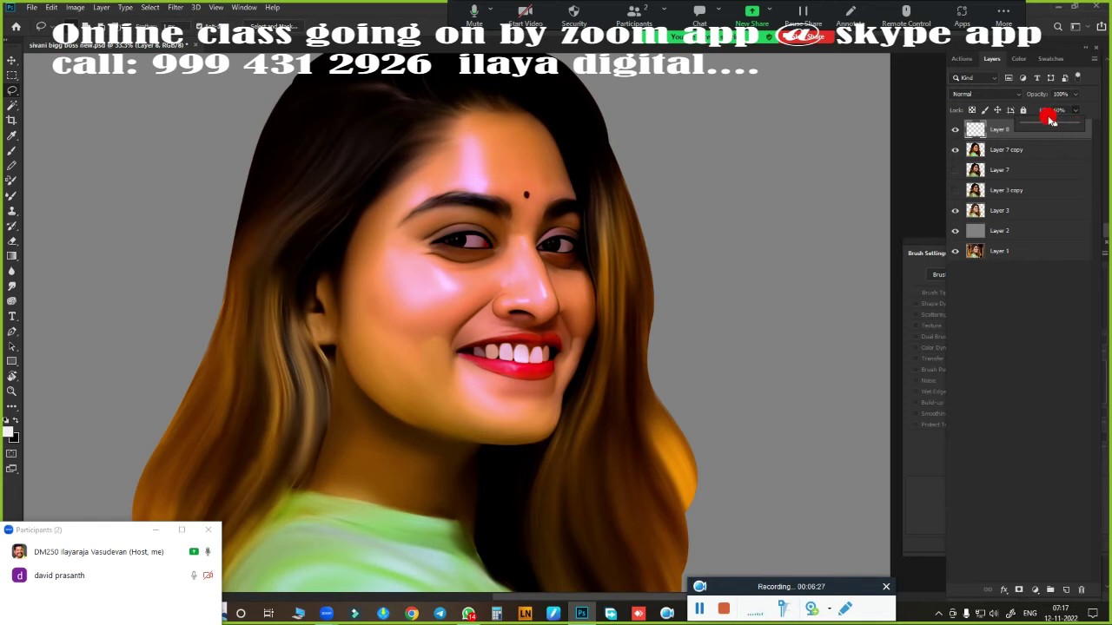
{"action": "left_click_drag", "start_coordinate": [1050, 119], "coordinate": [1057, 120]}
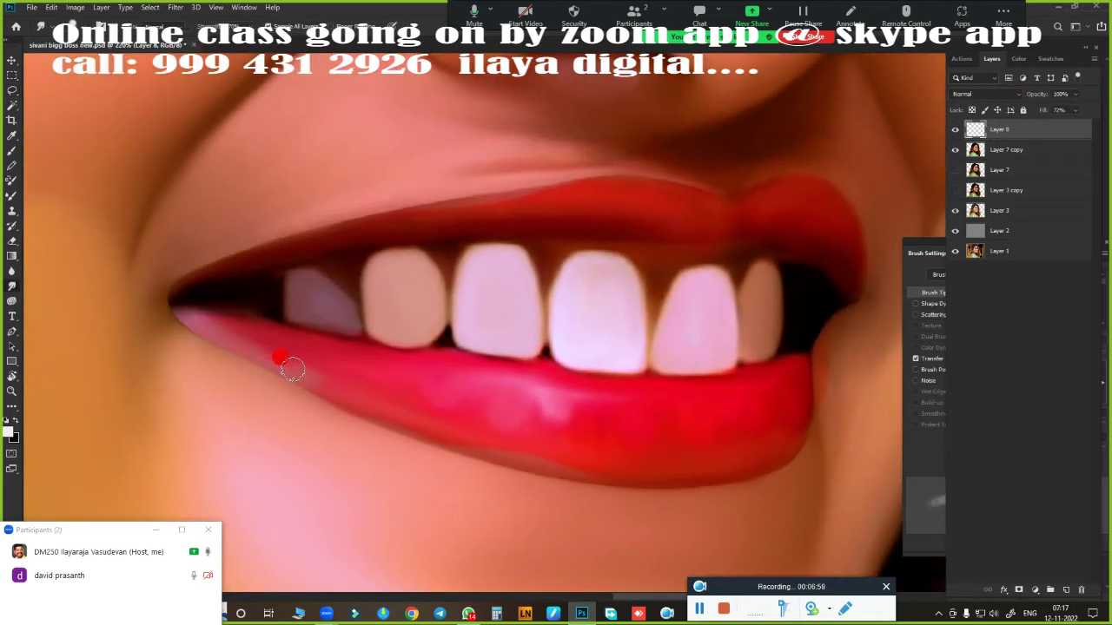
{"action": "left_click_drag", "start_coordinate": [292, 369], "coordinate": [825, 398]}
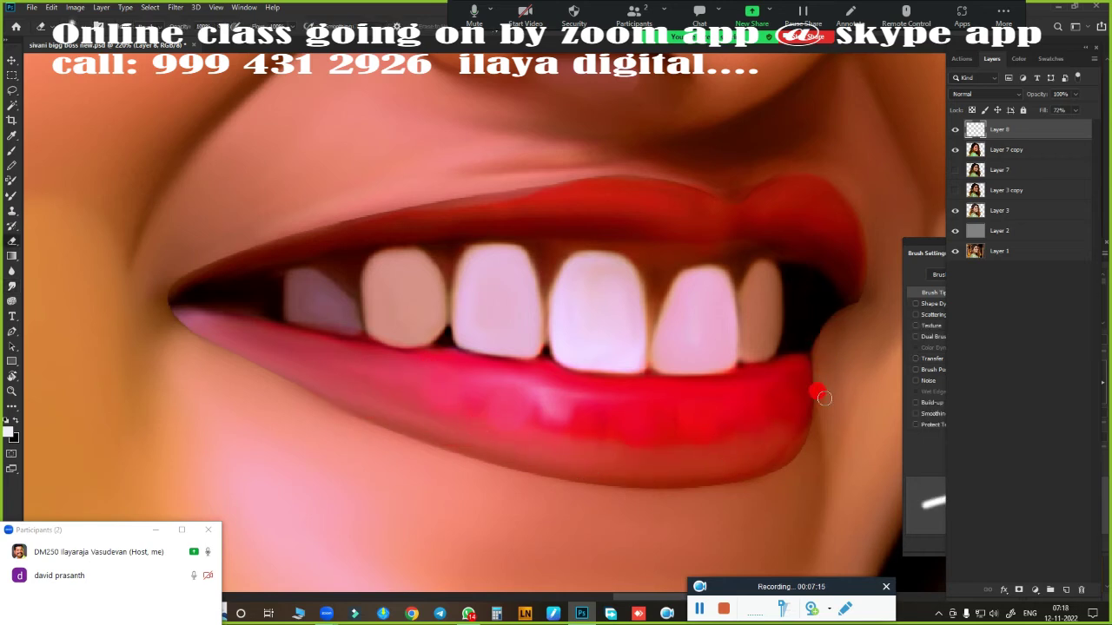
{"action": "left_click_drag", "start_coordinate": [420, 189], "coordinate": [790, 202]}
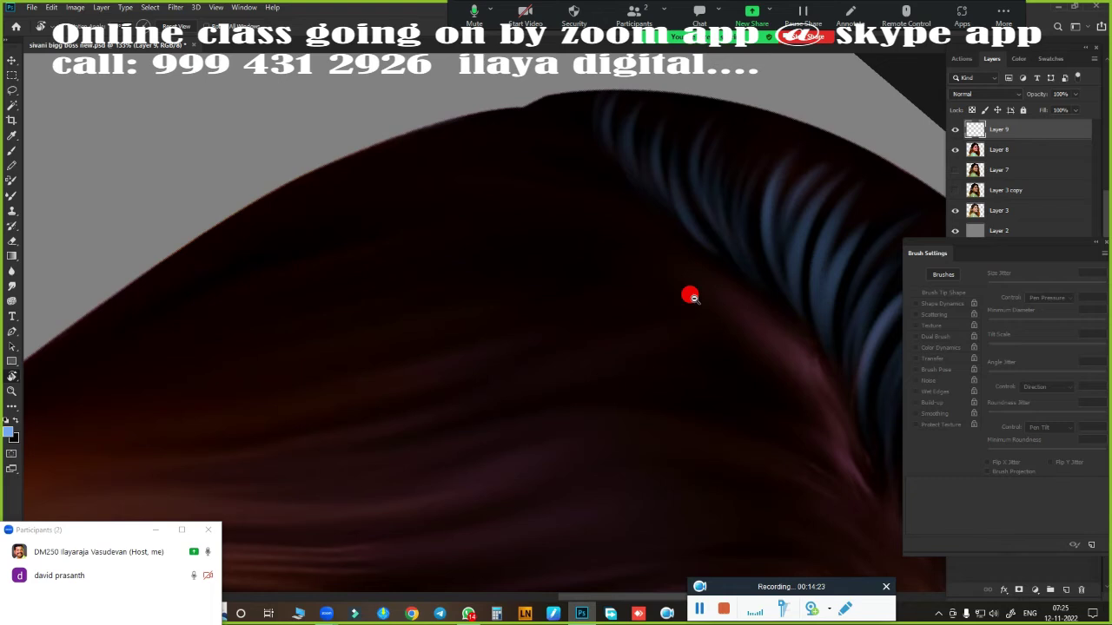
Step: Set up the hair brush and paint blue-grey strands across the crown toward the forehead
{"action": "left_click", "coordinate": [691, 297], "text": "alt"}
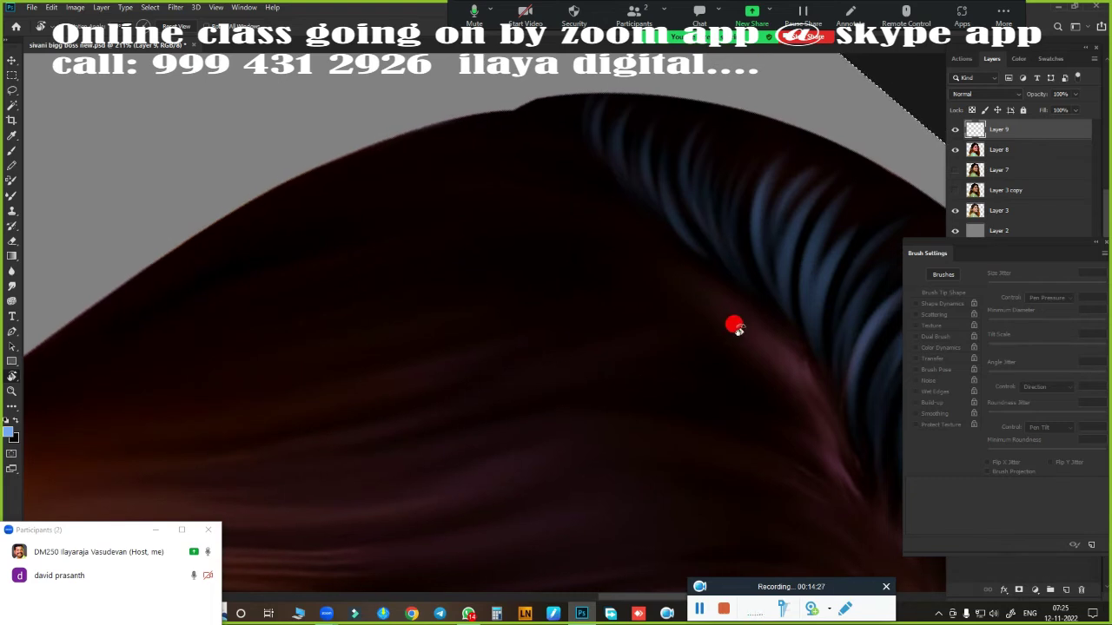
{"action": "left_click", "coordinate": [521, 273], "text": "ctrl"}
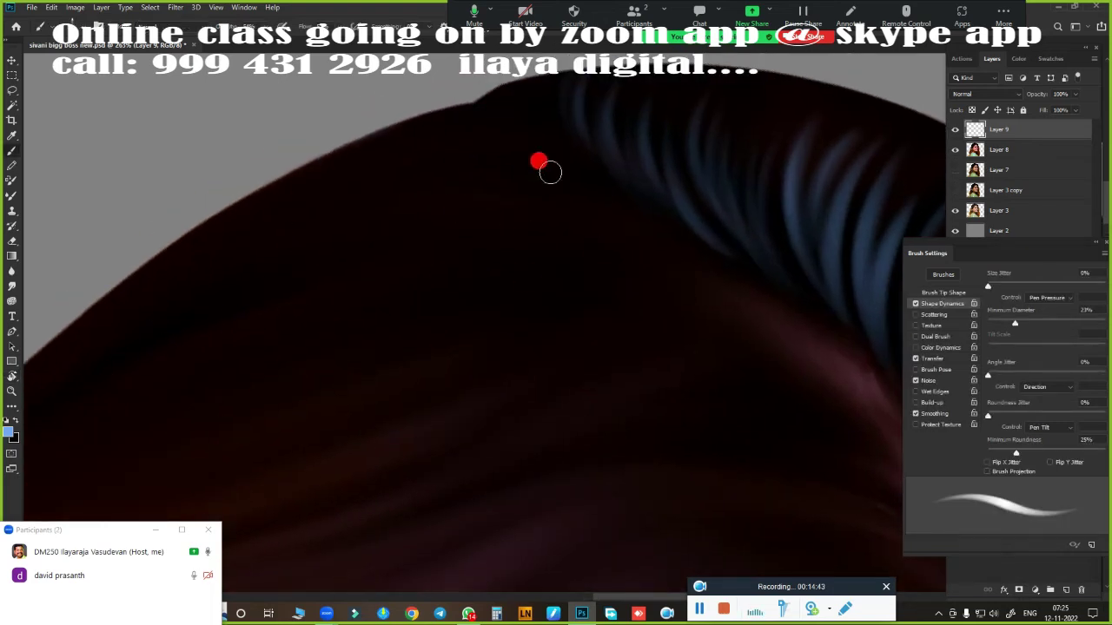
{"action": "left_click_drag", "start_coordinate": [550, 171], "coordinate": [199, 248]}
{"action": "mouse_move", "coordinate": [318, 156]}
{"action": "left_mouse_down"}
{"action": "mouse_move", "coordinate": [452, 168]}
{"action": "mouse_move", "coordinate": [635, 258]}
{"action": "mouse_move", "coordinate": [562, 142]}
{"action": "left_mouse_up"}
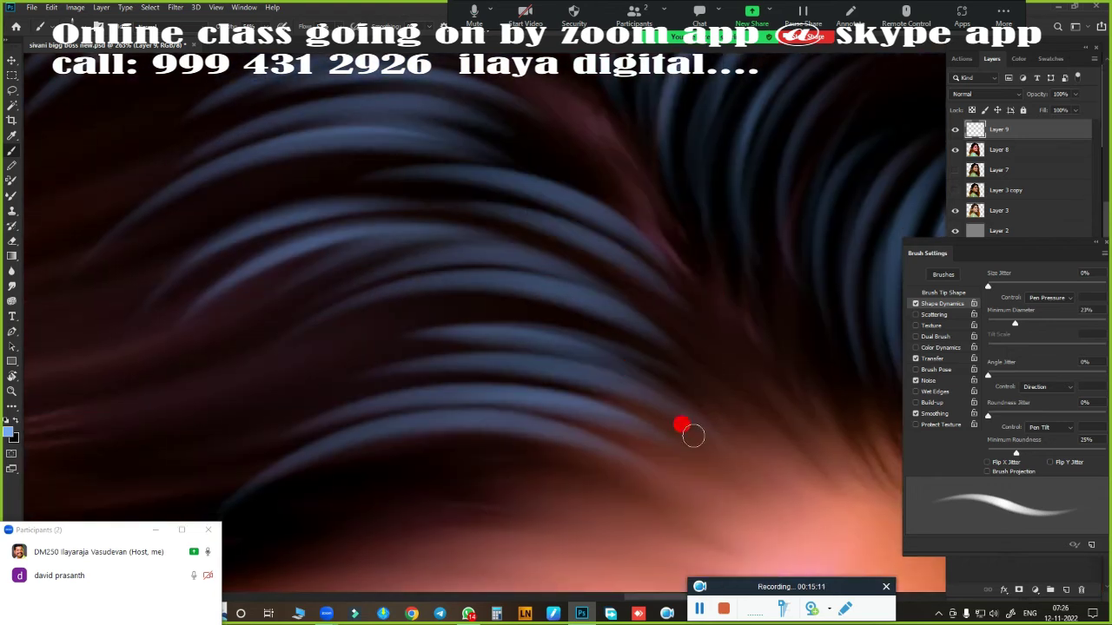
{"action": "left_click_drag", "start_coordinate": [669, 348], "coordinate": [289, 345]}
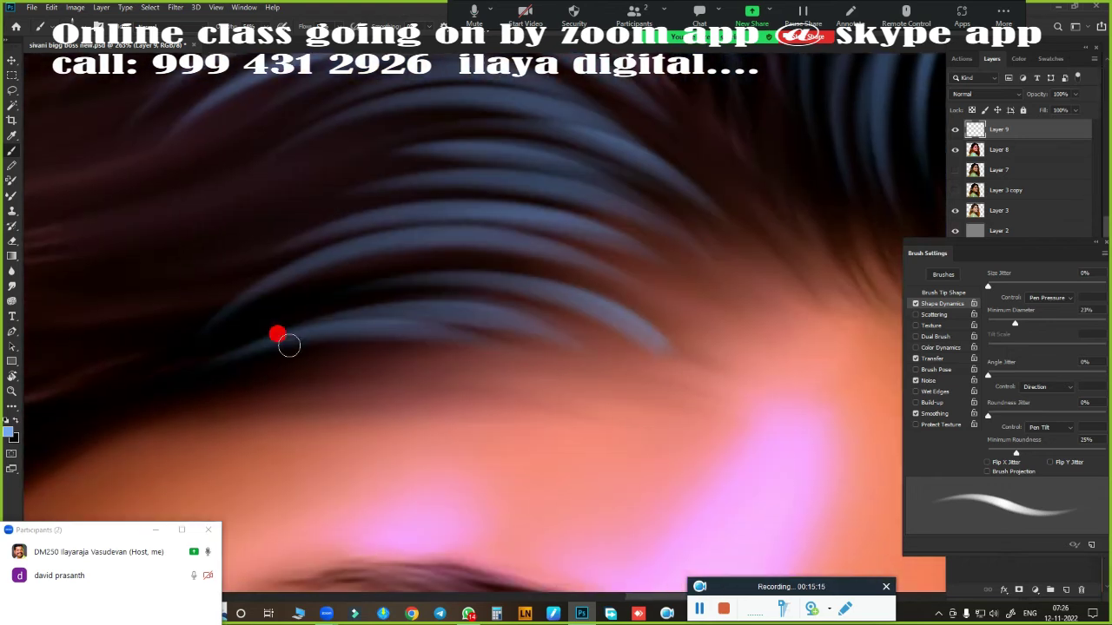
{"action": "scroll", "coordinate": [566, 303], "scroll_direction": "down", "scroll_amount": 5}
{"action": "scroll", "coordinate": [424, 350], "scroll_direction": "up", "scroll_amount": 3}
{"action": "scroll", "coordinate": [574, 352], "scroll_direction": "up", "scroll_amount": 3}
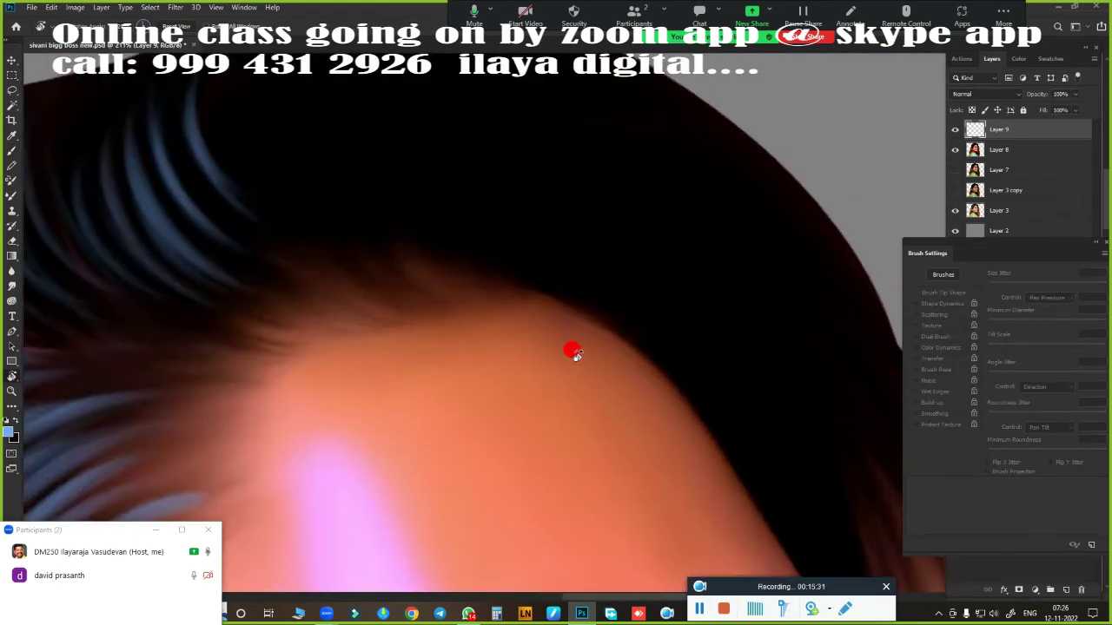
{"action": "scroll", "coordinate": [573, 351], "scroll_direction": "up", "scroll_amount": 2}
Step: Add blue-grey strands along the top and side hairline, then rotate the view
{"action": "left_click_drag", "start_coordinate": [516, 370], "coordinate": [347, 223]}
{"action": "left_click_drag", "start_coordinate": [531, 134], "coordinate": [492, 139]}
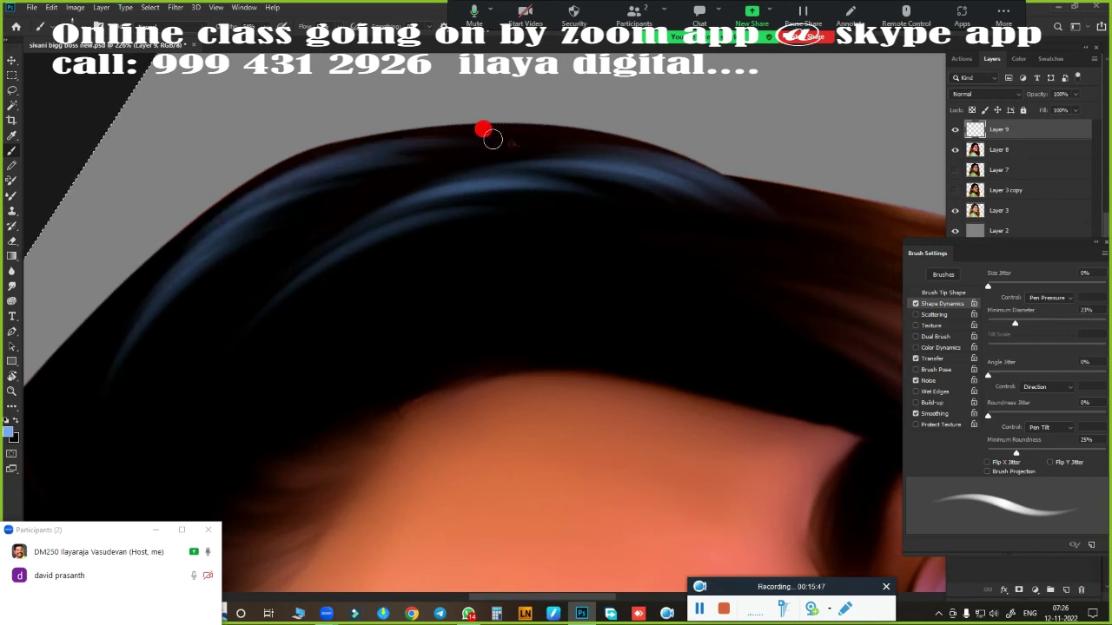
{"action": "scroll", "coordinate": [434, 200], "scroll_direction": "down", "scroll_amount": 3}
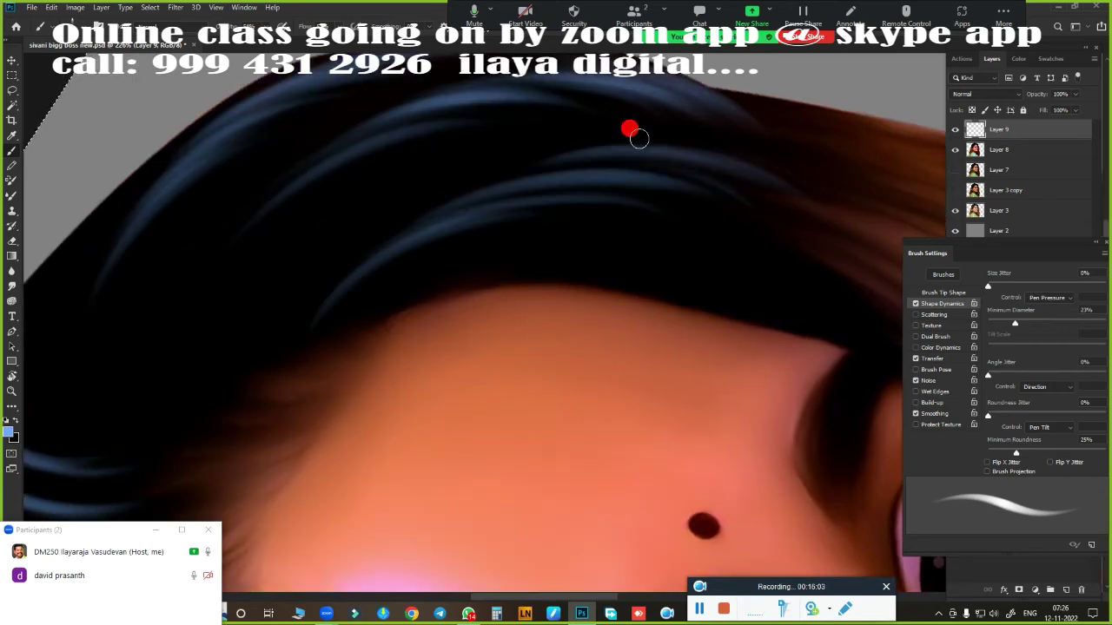
{"action": "scroll", "coordinate": [528, 342], "scroll_direction": "down", "scroll_amount": 3}
{"action": "scroll", "coordinate": [674, 349], "scroll_direction": "down", "scroll_amount": 1}
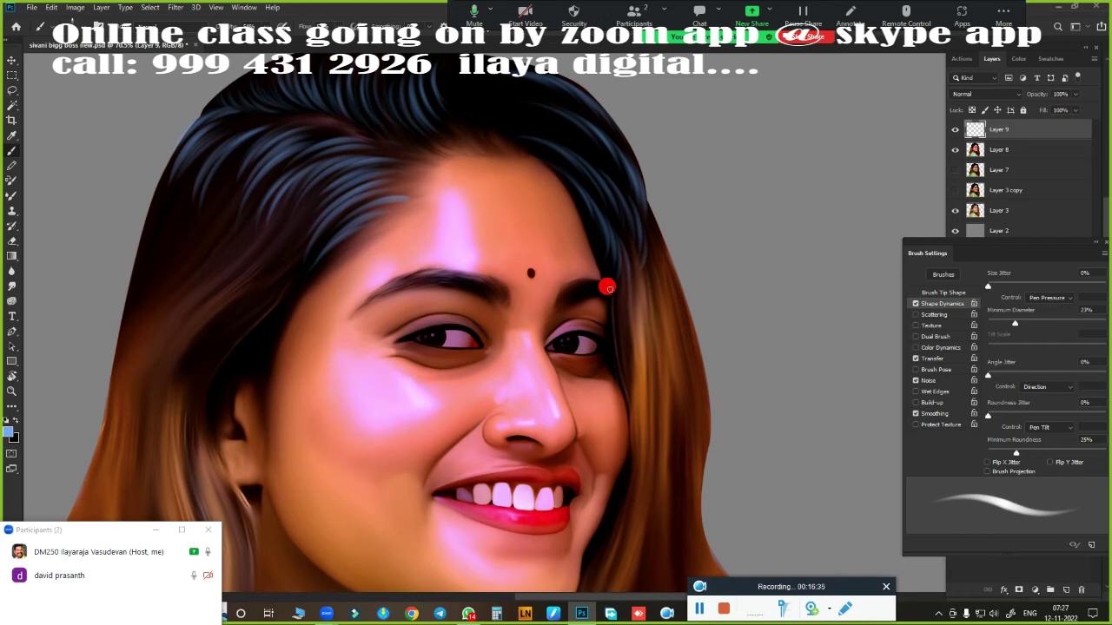
{"action": "scroll", "coordinate": [608, 289], "scroll_direction": "up", "scroll_amount": 2}
{"action": "scroll", "coordinate": [449, 390], "scroll_direction": "up", "scroll_amount": 2}
{"action": "scroll", "coordinate": [417, 377], "scroll_direction": "up", "scroll_amount": 2}
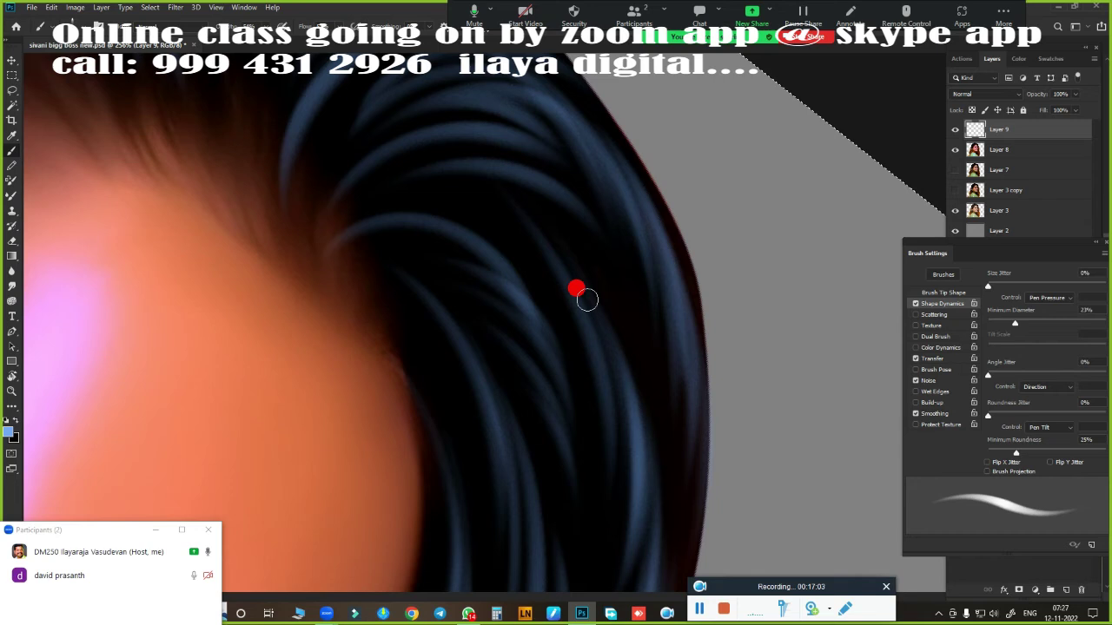
{"action": "left_click_drag", "start_coordinate": [585, 298], "coordinate": [435, 422]}
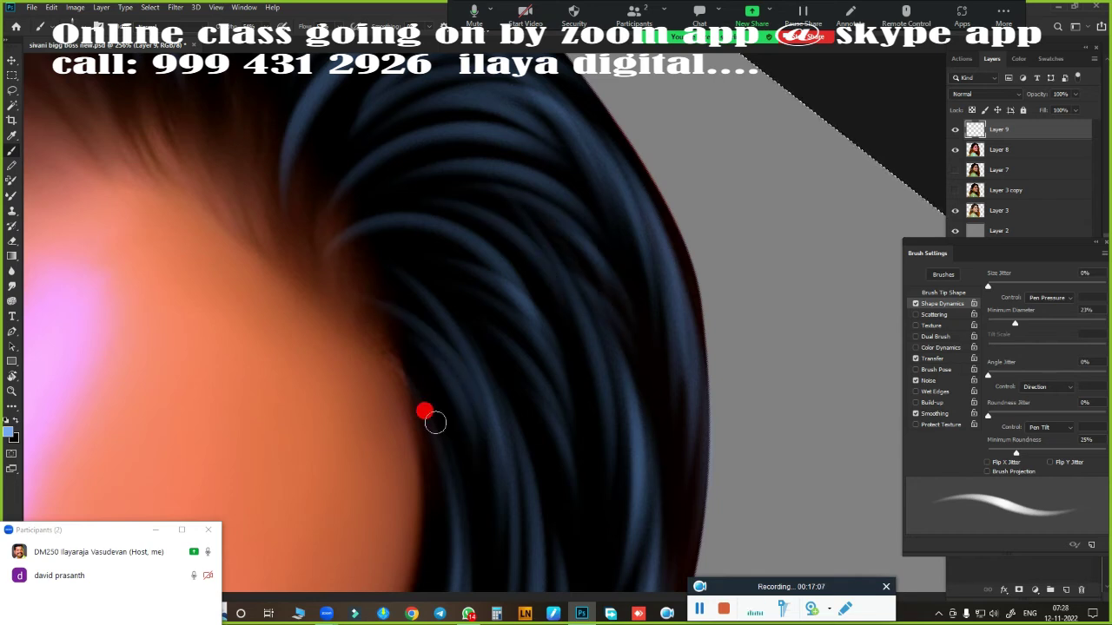
{"action": "scroll", "coordinate": [517, 283], "scroll_direction": "down", "scroll_amount": 5}
{"action": "scroll", "coordinate": [593, 278], "scroll_direction": "up", "scroll_amount": 3}
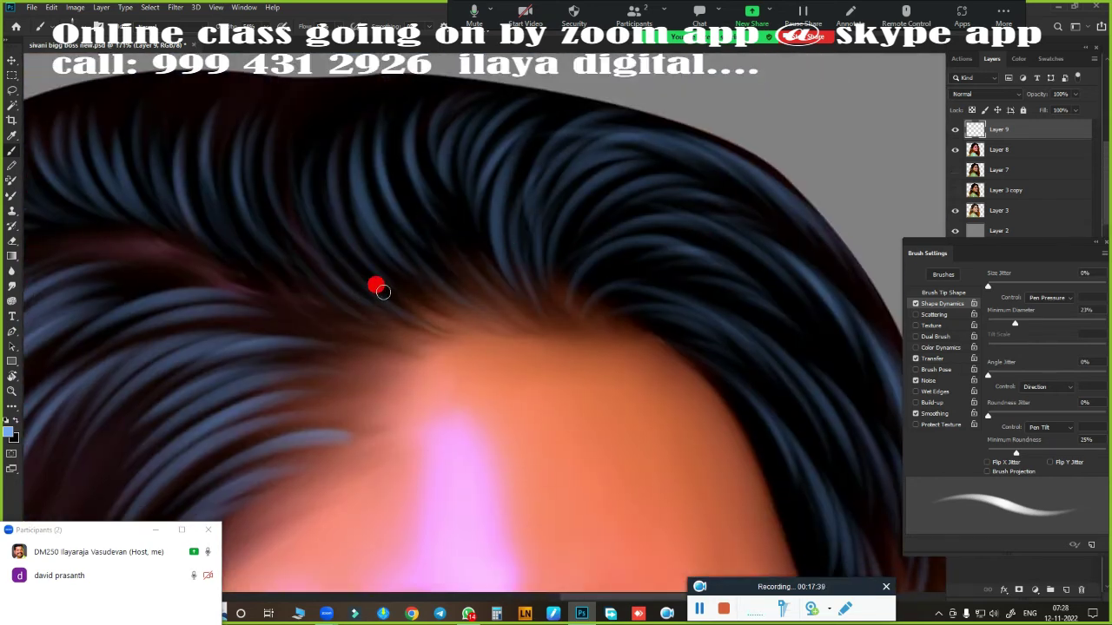
{"action": "scroll", "coordinate": [380, 290], "scroll_direction": "down", "scroll_amount": 3}
{"action": "scroll", "coordinate": [196, 226], "scroll_direction": "up", "scroll_amount": 4}
{"action": "scroll", "coordinate": [496, 286], "scroll_direction": "up", "scroll_amount": 2}
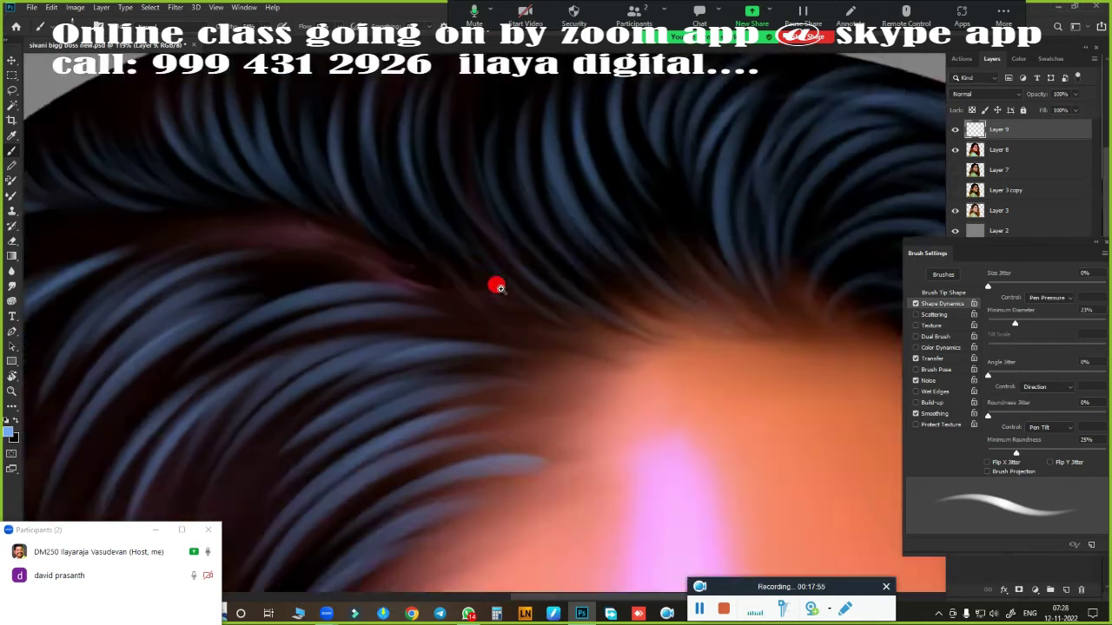
{"action": "scroll", "coordinate": [226, 203], "scroll_direction": "down", "scroll_amount": 2}
{"action": "scroll", "coordinate": [374, 208], "scroll_direction": "up", "scroll_amount": 2}
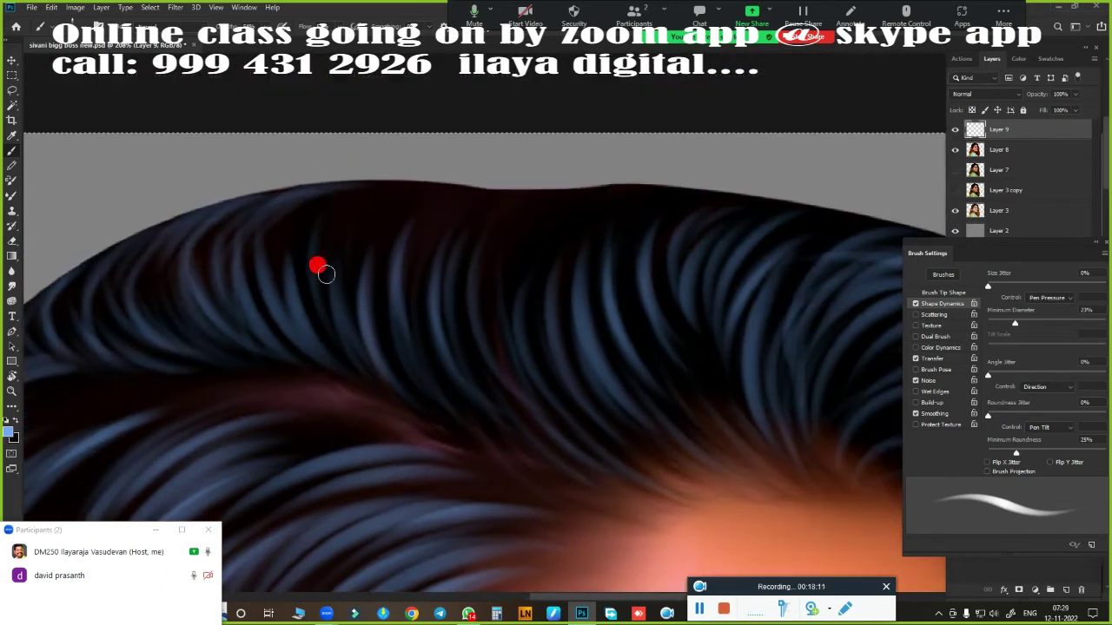
{"action": "scroll", "coordinate": [295, 356], "scroll_direction": "up", "scroll_amount": 1}
{"action": "scroll", "coordinate": [315, 246], "scroll_direction": "right", "scroll_amount": 3}
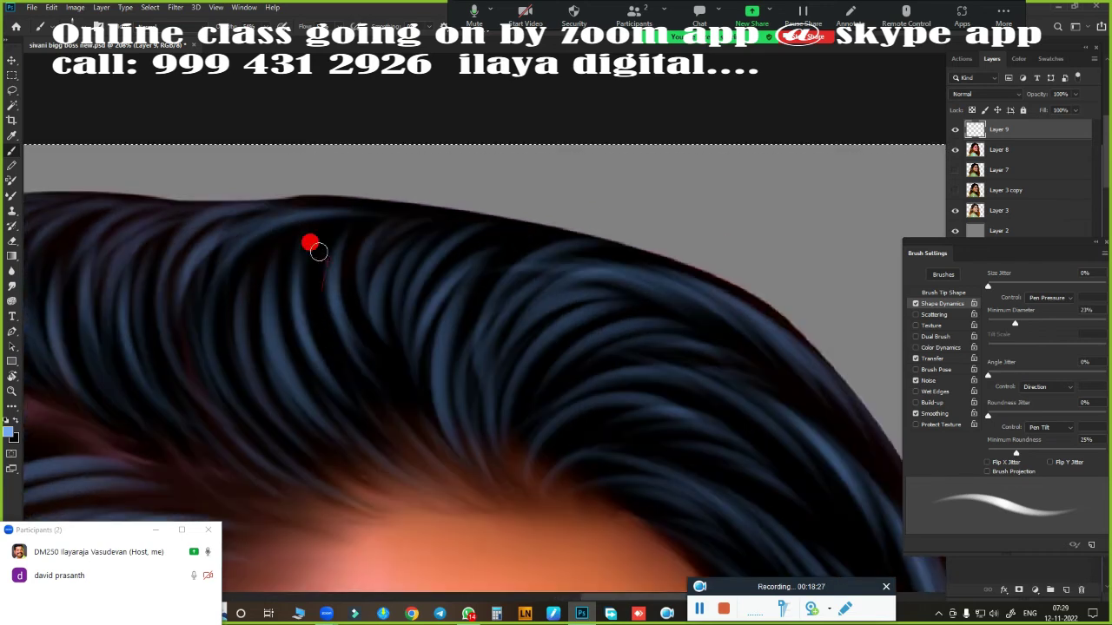
{"action": "scroll", "coordinate": [641, 310], "scroll_direction": "down", "scroll_amount": 1}
{"action": "scroll", "coordinate": [640, 310], "scroll_direction": "down", "scroll_amount": 2}
{"action": "scroll", "coordinate": [590, 501], "scroll_direction": "down", "scroll_amount": 2}
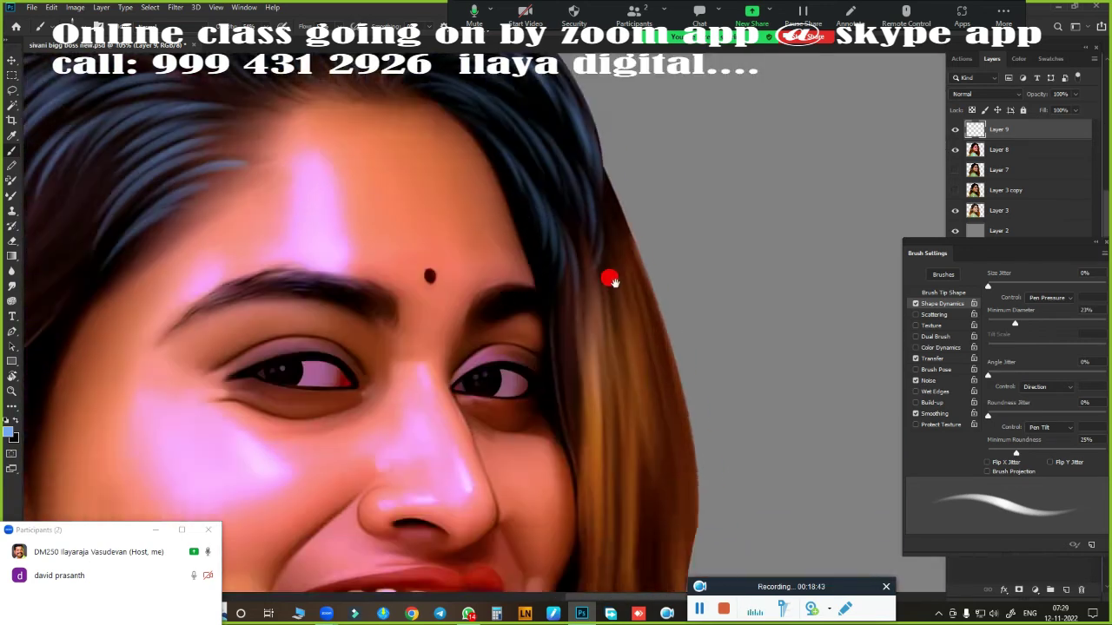
{"action": "scroll", "coordinate": [608, 278], "scroll_direction": "down", "scroll_amount": 2}
{"action": "key", "text": "r"}
{"action": "left_click_drag", "start_coordinate": [695, 390], "coordinate": [486, 476]}
{"action": "scroll", "coordinate": [486, 476], "scroll_direction": "up", "scroll_amount": 2}
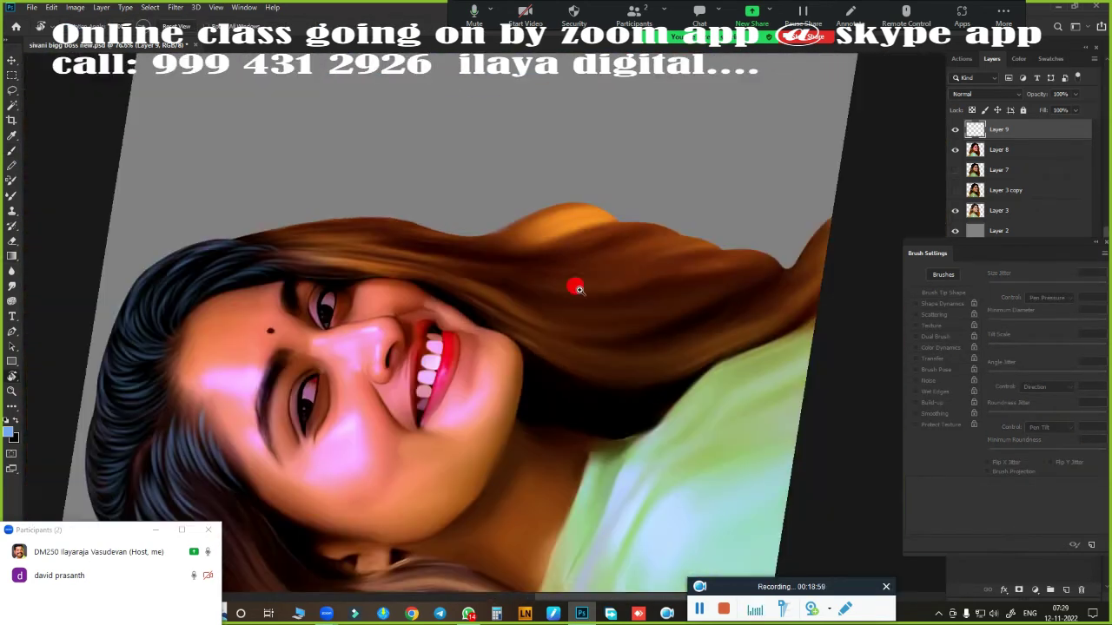
Step: Pick a foreground colour, then rotate and zoom the view onto the hair
{"action": "left_click", "coordinate": [12, 431]}
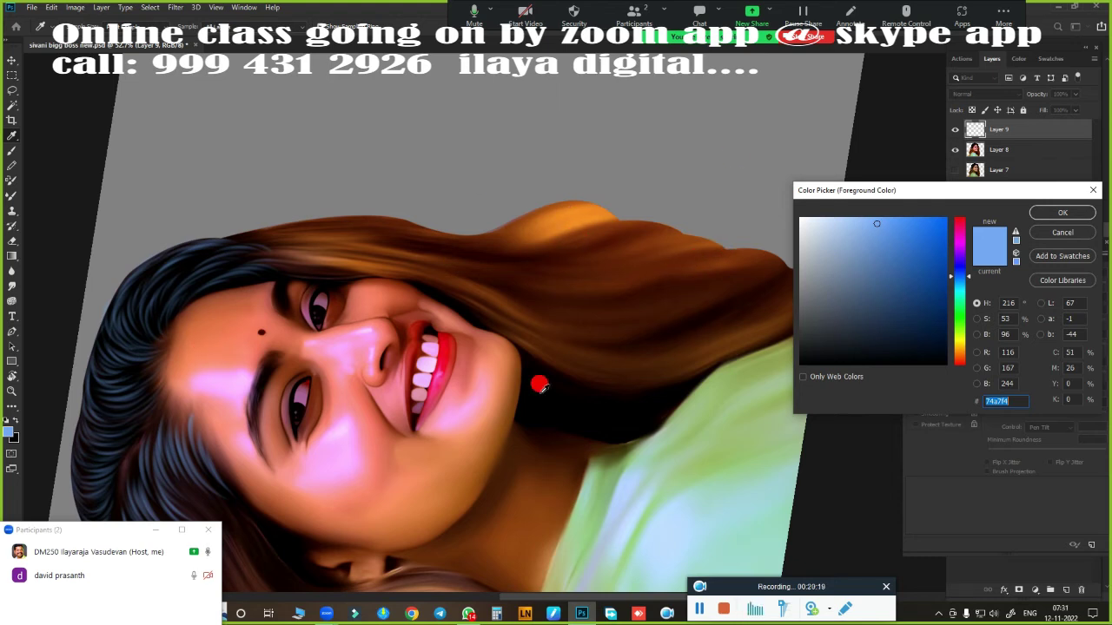
{"action": "key", "text": "Return"}
{"action": "scroll", "coordinate": [534, 222], "scroll_direction": "up", "scroll_amount": 2}
{"action": "scroll", "coordinate": [556, 278], "scroll_direction": "up", "scroll_amount": 2}
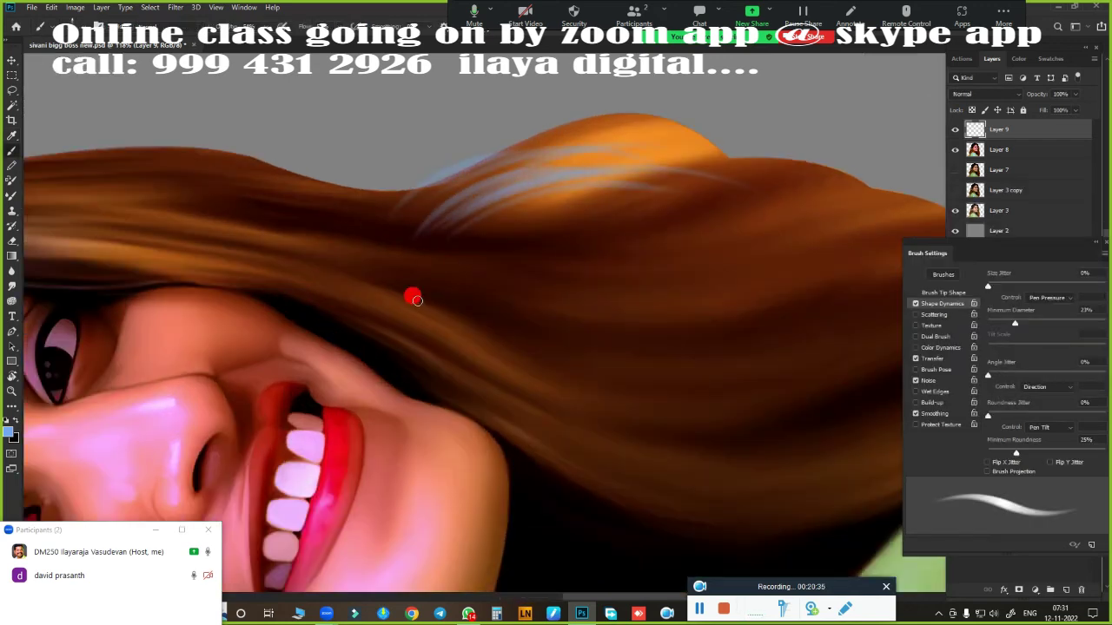
{"action": "scroll", "coordinate": [608, 313], "scroll_direction": "down", "scroll_amount": 4}
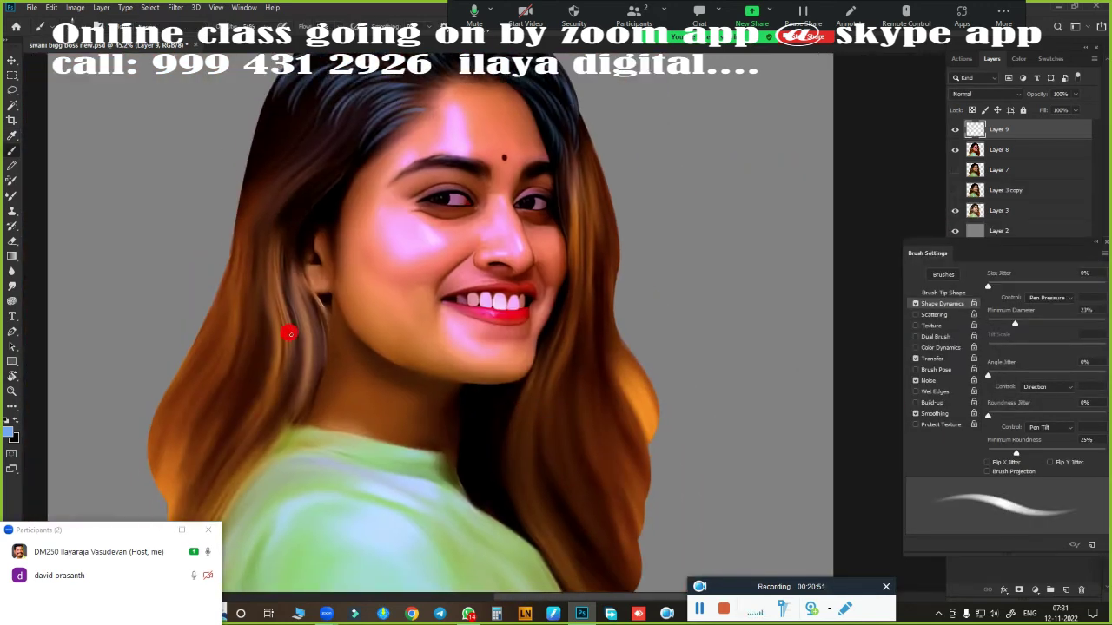
{"action": "left_click_drag", "start_coordinate": [610, 470], "coordinate": [551, 489]}
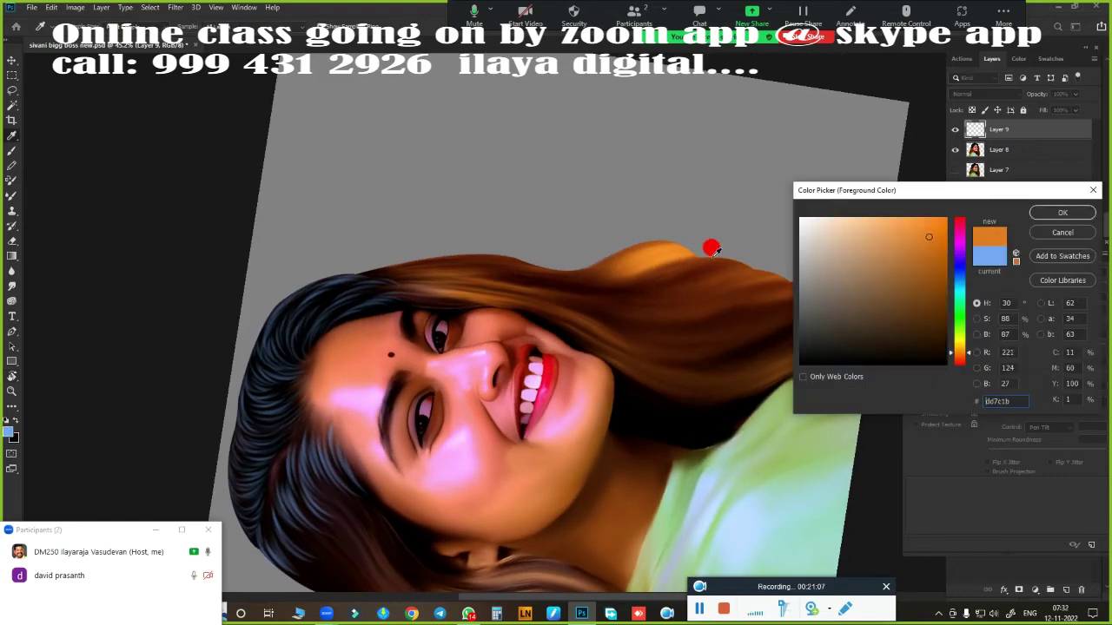
{"action": "key", "text": "Return"}
{"action": "scroll", "coordinate": [706, 245], "scroll_direction": "up", "scroll_amount": 3}
Step: Choose a light peach-orange foreground colour in the Color Picker
{"action": "left_click", "coordinate": [12, 432]}
{"action": "left_click", "coordinate": [817, 255]}
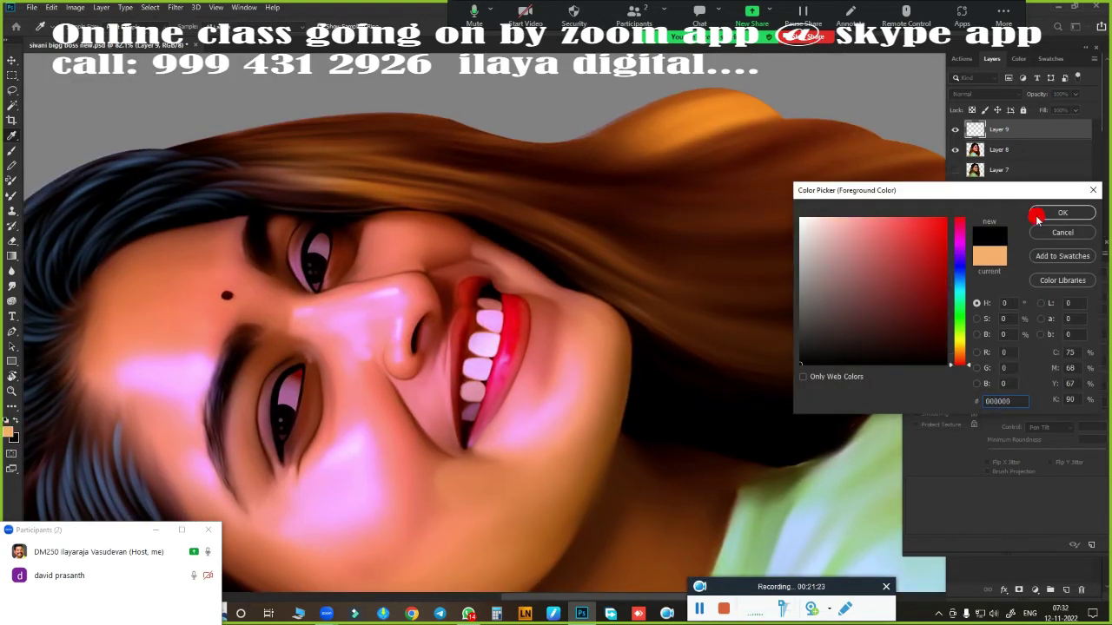
{"action": "left_click", "coordinate": [1038, 215]}
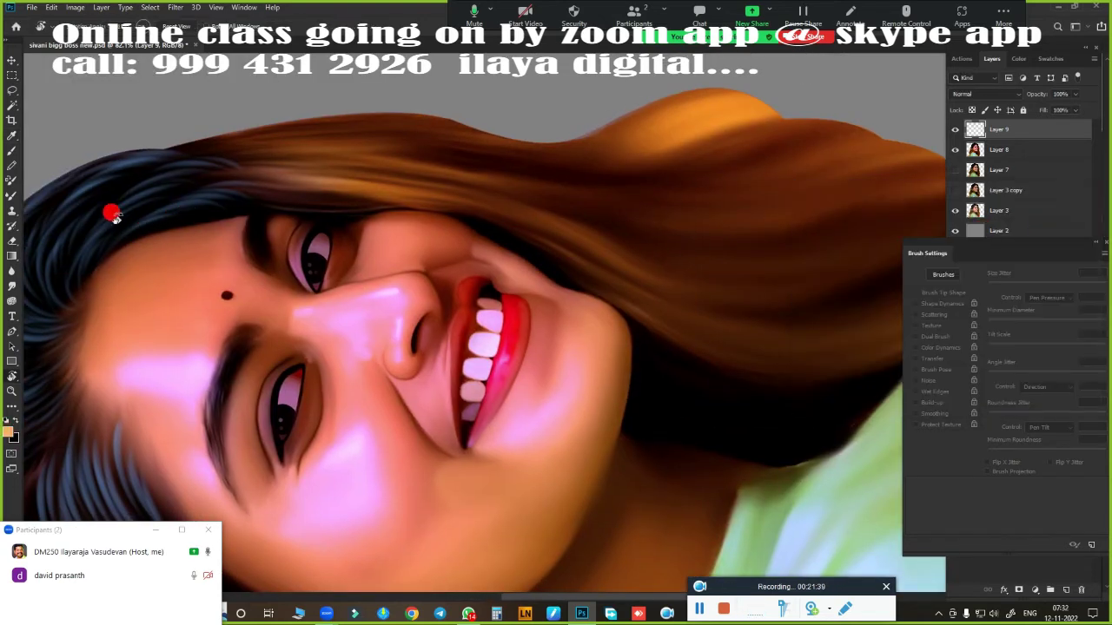
{"action": "left_click", "coordinate": [12, 433]}
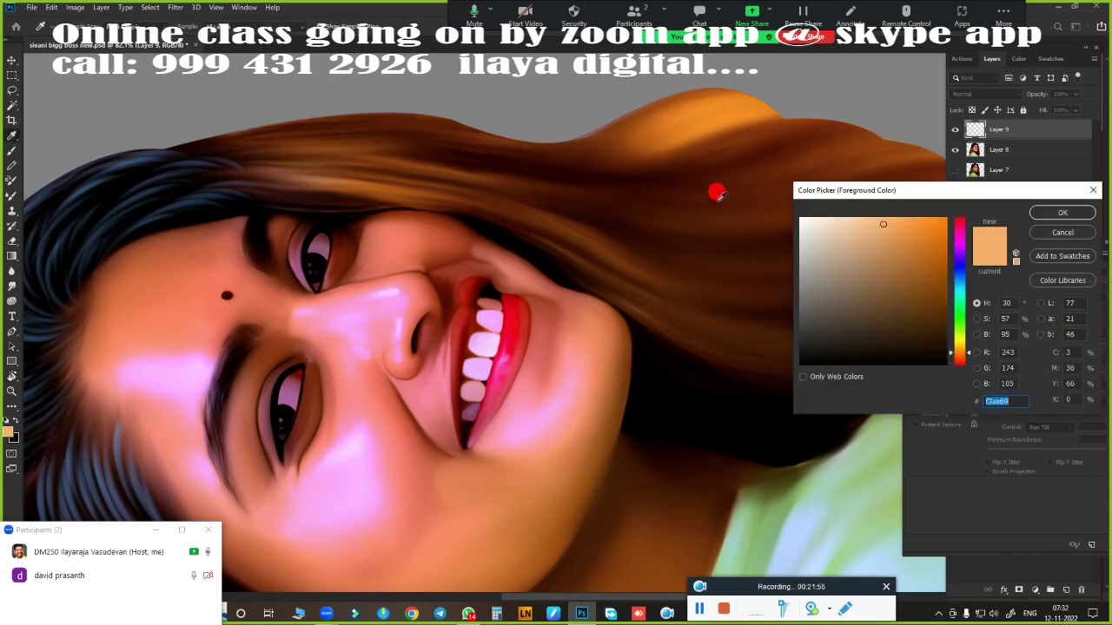
{"action": "key", "text": "Return"}
{"action": "left_click", "coordinate": [12, 432]}
{"action": "left_click", "coordinate": [851, 258]}
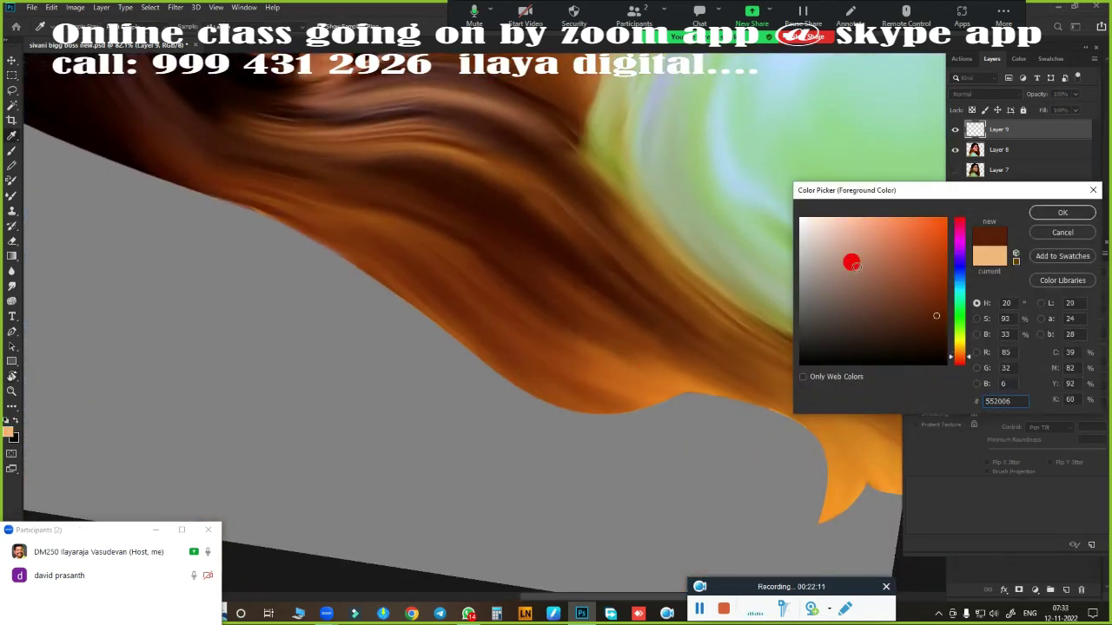
{"action": "left_click", "coordinate": [883, 271]}
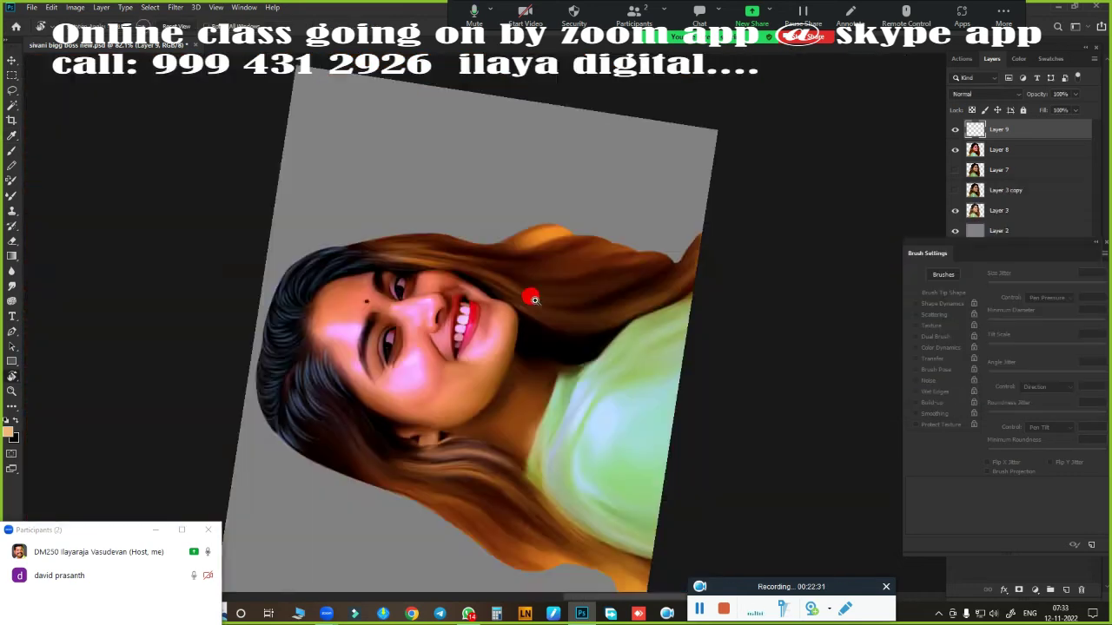
Step: Paint thin light peach strands along the top edge of the hair
{"action": "scroll", "coordinate": [534, 299], "scroll_direction": "up", "scroll_amount": 3}
{"action": "mouse_move", "coordinate": [342, 206]}
{"action": "left_mouse_down"}
{"action": "mouse_move", "coordinate": [312, 203]}
{"action": "mouse_move", "coordinate": [656, 199]}
{"action": "left_mouse_up"}
{"action": "left_click_drag", "start_coordinate": [378, 291], "coordinate": [459, 174]}
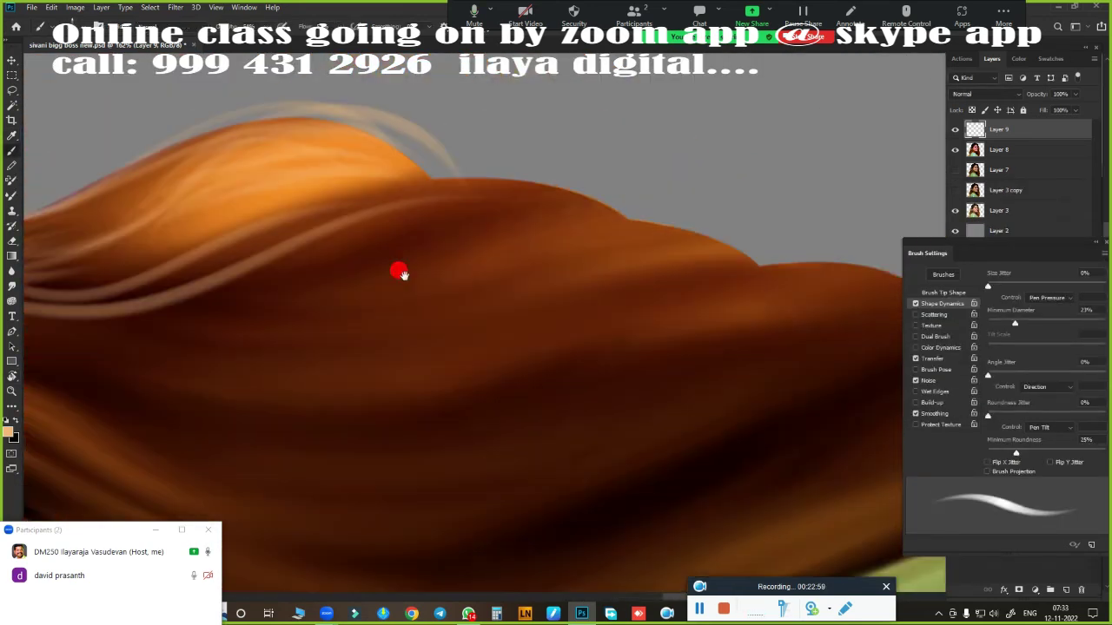
{"action": "scroll", "coordinate": [449, 253], "scroll_direction": "right", "scroll_amount": 3}
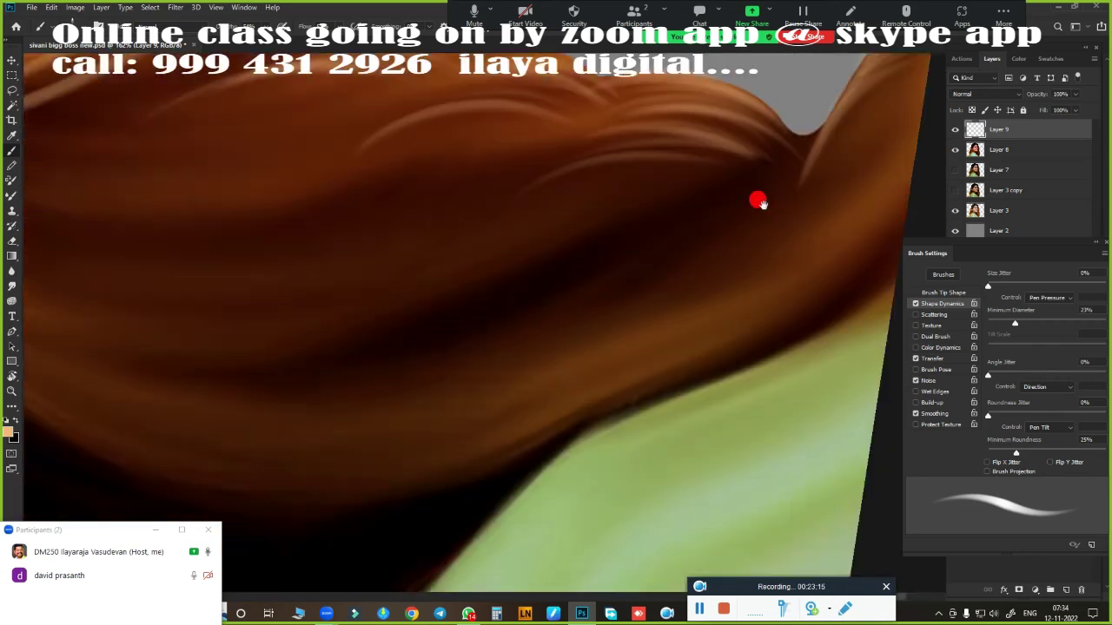
{"action": "scroll", "coordinate": [628, 347], "scroll_direction": "down", "scroll_amount": 5}
{"action": "scroll", "coordinate": [378, 227], "scroll_direction": "up", "scroll_amount": 3}
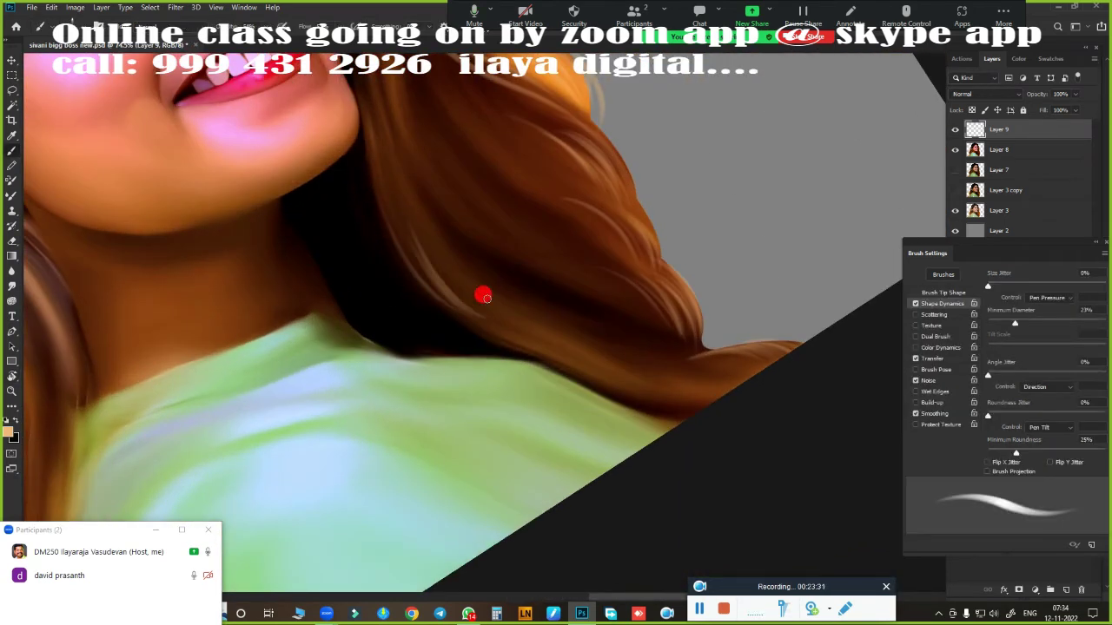
{"action": "scroll", "coordinate": [464, 169], "scroll_direction": "up", "scroll_amount": 2}
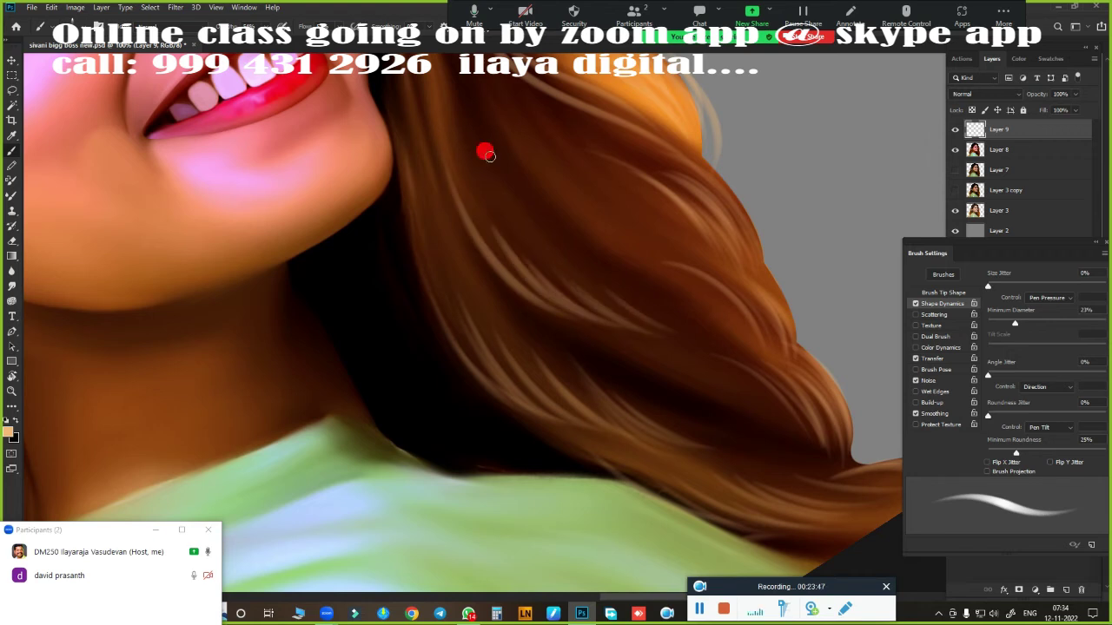
{"action": "scroll", "coordinate": [783, 416], "scroll_direction": "down", "scroll_amount": 1}
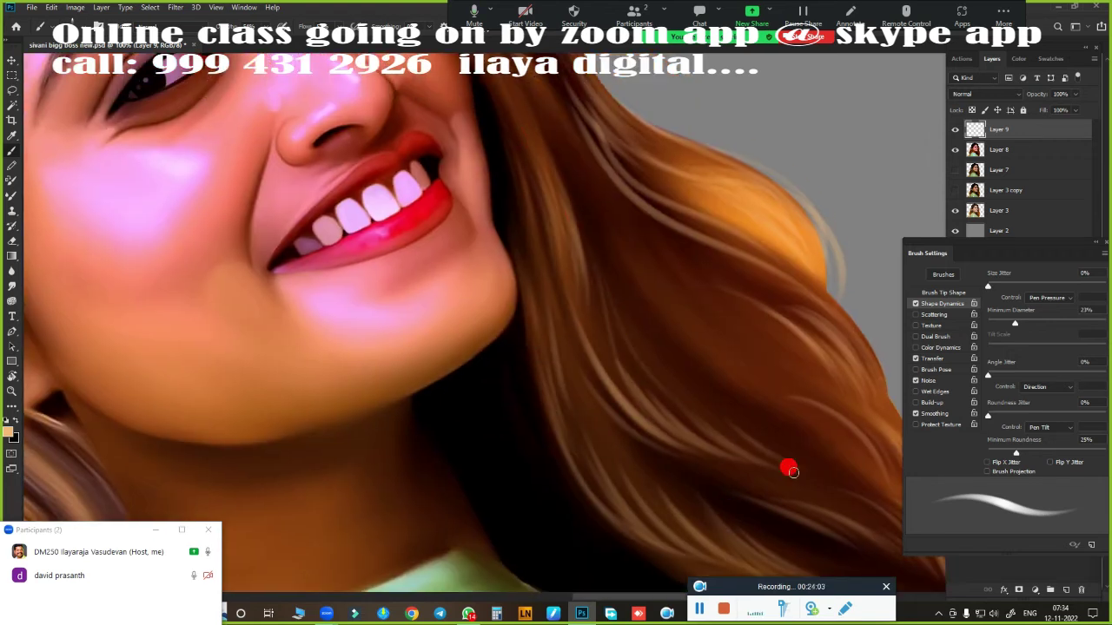
{"action": "scroll", "coordinate": [789, 470], "scroll_direction": "down", "scroll_amount": 1}
{"action": "scroll", "coordinate": [702, 442], "scroll_direction": "up", "scroll_amount": 1}
{"action": "scroll", "coordinate": [467, 246], "scroll_direction": "up", "scroll_amount": 1}
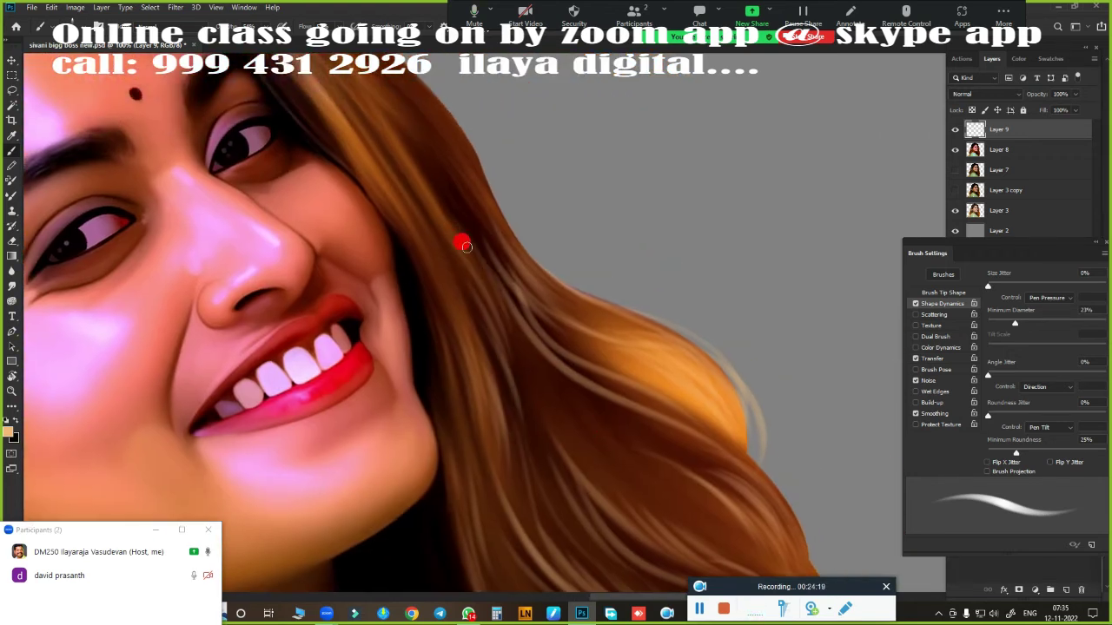
{"action": "scroll", "coordinate": [697, 518], "scroll_direction": "down", "scroll_amount": 1}
{"action": "scroll", "coordinate": [735, 373], "scroll_direction": "up", "scroll_amount": 1}
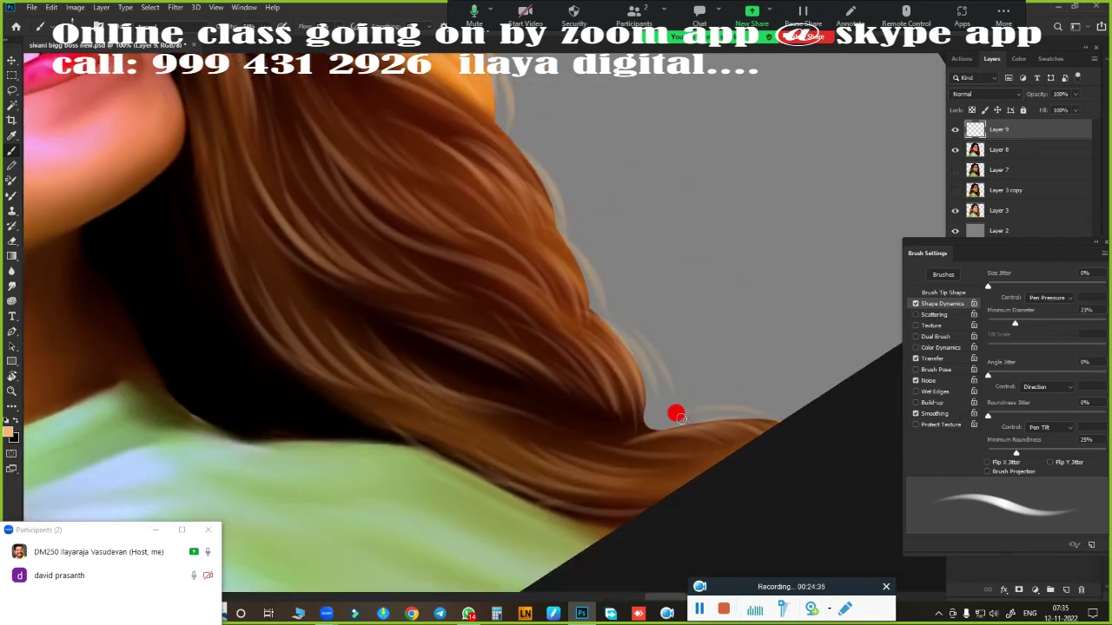
{"action": "scroll", "coordinate": [560, 165], "scroll_direction": "down", "scroll_amount": 1}
{"action": "scroll", "coordinate": [622, 198], "scroll_direction": "up", "scroll_amount": 3}
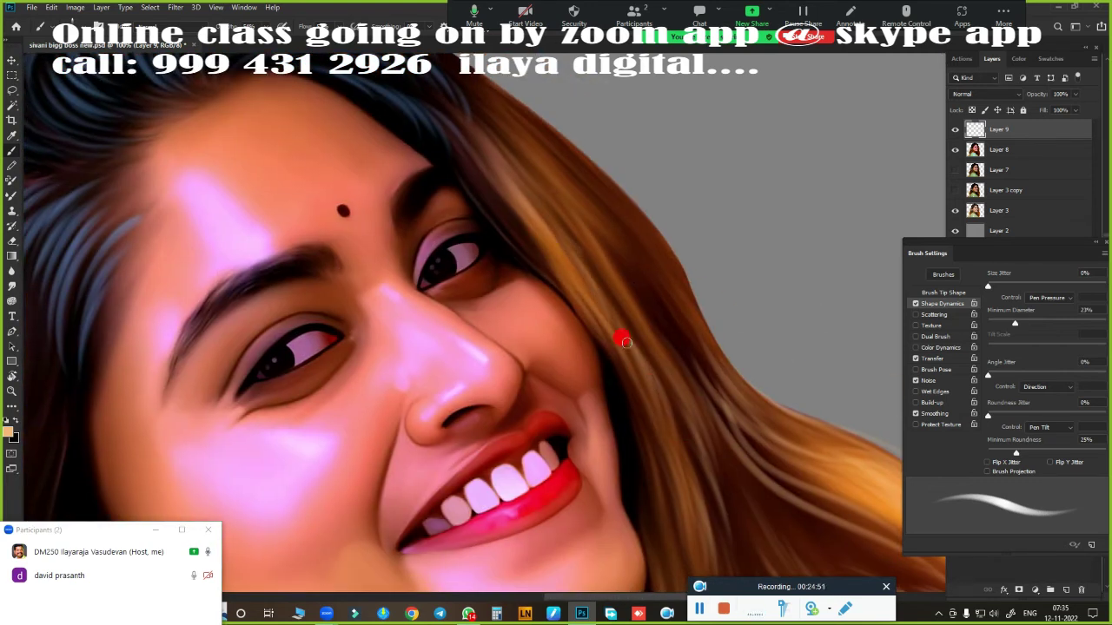
{"action": "scroll", "coordinate": [625, 341], "scroll_direction": "up", "scroll_amount": 3}
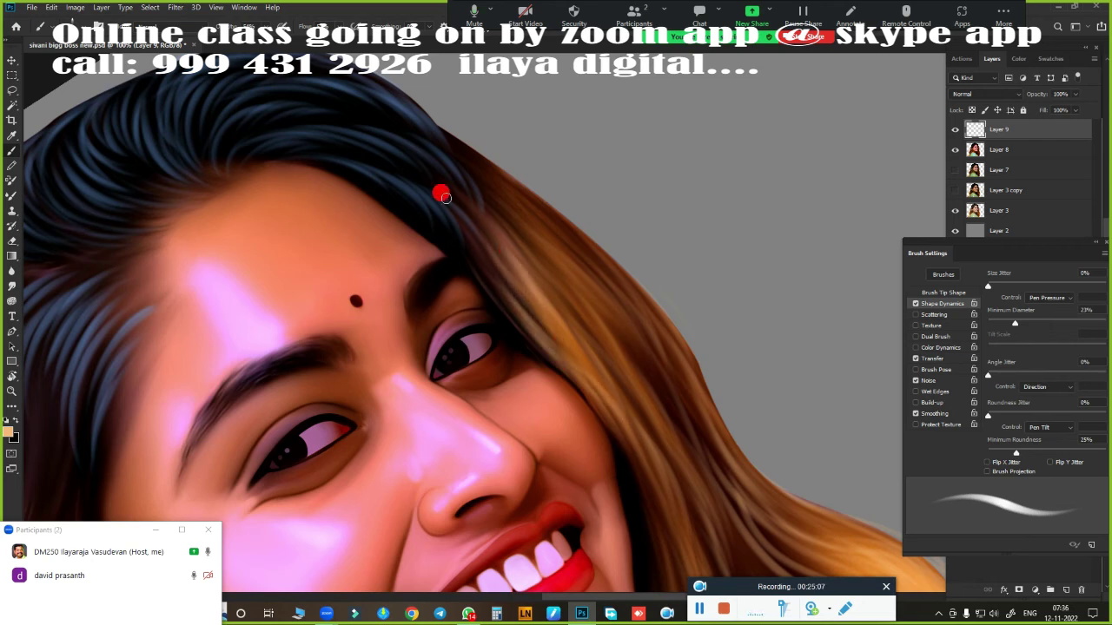
{"action": "left_click_drag", "start_coordinate": [622, 280], "coordinate": [543, 218]}
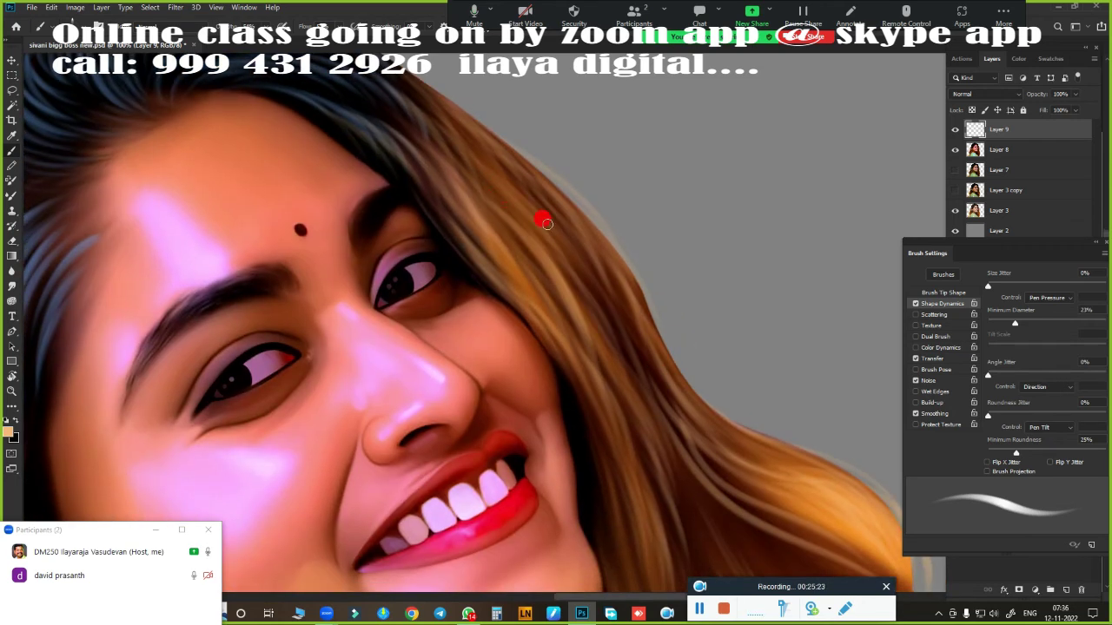
{"action": "scroll", "coordinate": [573, 156], "scroll_direction": "down", "scroll_amount": 5}
{"action": "scroll", "coordinate": [665, 262], "scroll_direction": "down", "scroll_amount": 5}
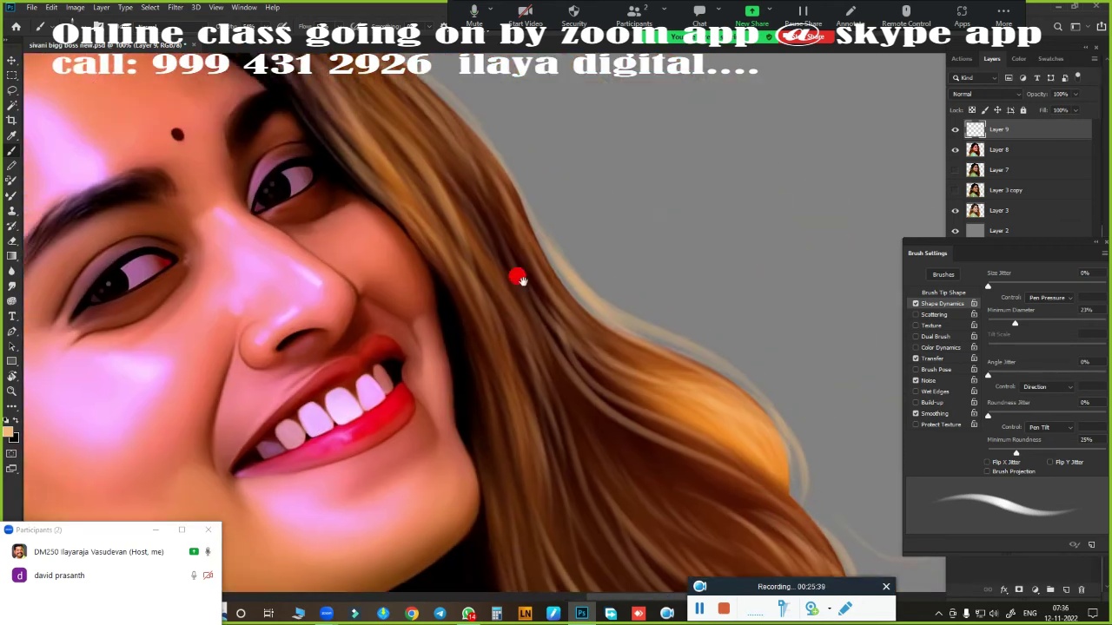
{"action": "scroll", "coordinate": [516, 278], "scroll_direction": "down", "scroll_amount": 3}
{"action": "scroll", "coordinate": [533, 112], "scroll_direction": "down", "scroll_amount": 3}
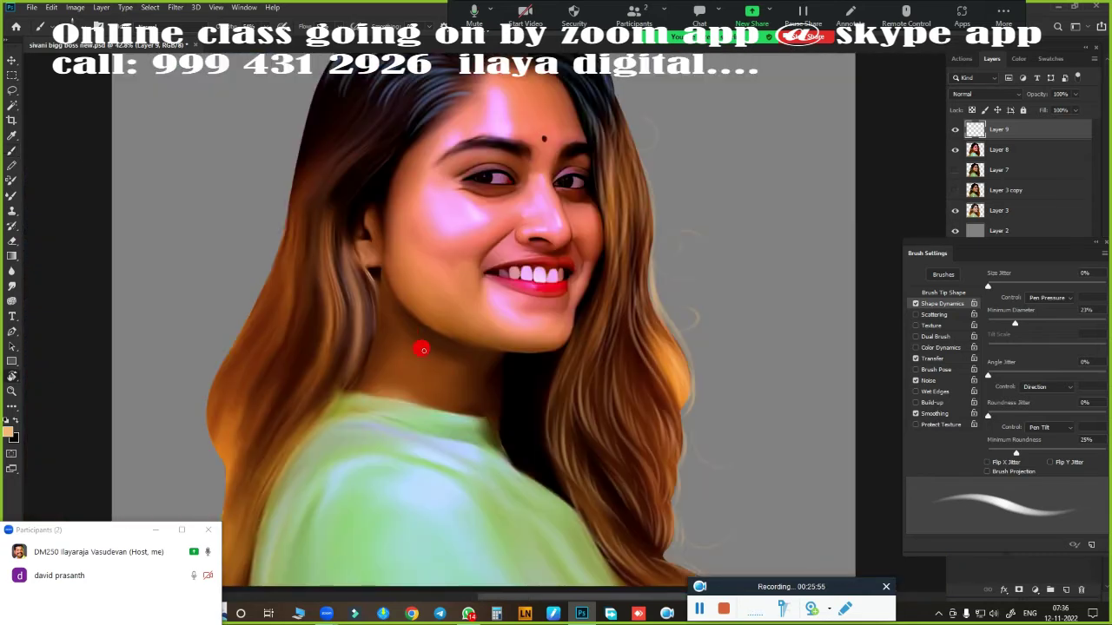
{"action": "scroll", "coordinate": [424, 349], "scroll_direction": "up", "scroll_amount": 5}
Step: Paint light strands over the hair edge and tip, then reposition the view
{"action": "scroll", "coordinate": [486, 454], "scroll_direction": "up", "scroll_amount": 3}
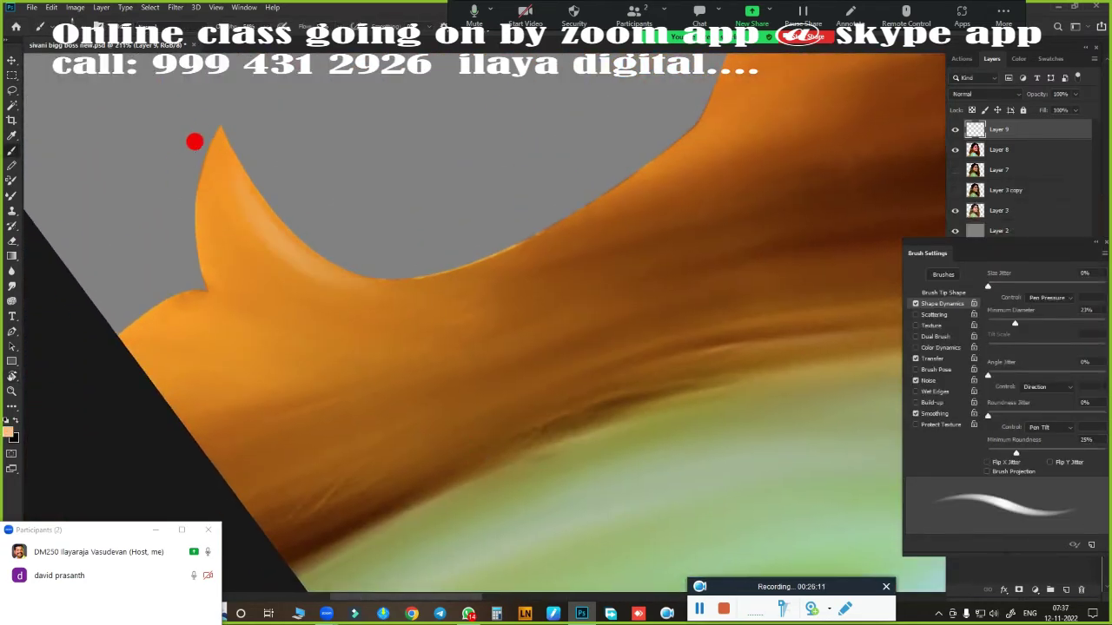
{"action": "left_click_drag", "start_coordinate": [226, 286], "coordinate": [385, 95]}
{"action": "left_click_drag", "start_coordinate": [538, 173], "coordinate": [169, 353]}
{"action": "mouse_move", "coordinate": [369, 477]}
{"action": "left_mouse_down"}
{"action": "mouse_move", "coordinate": [298, 377]}
{"action": "mouse_move", "coordinate": [515, 144]}
{"action": "left_mouse_up"}
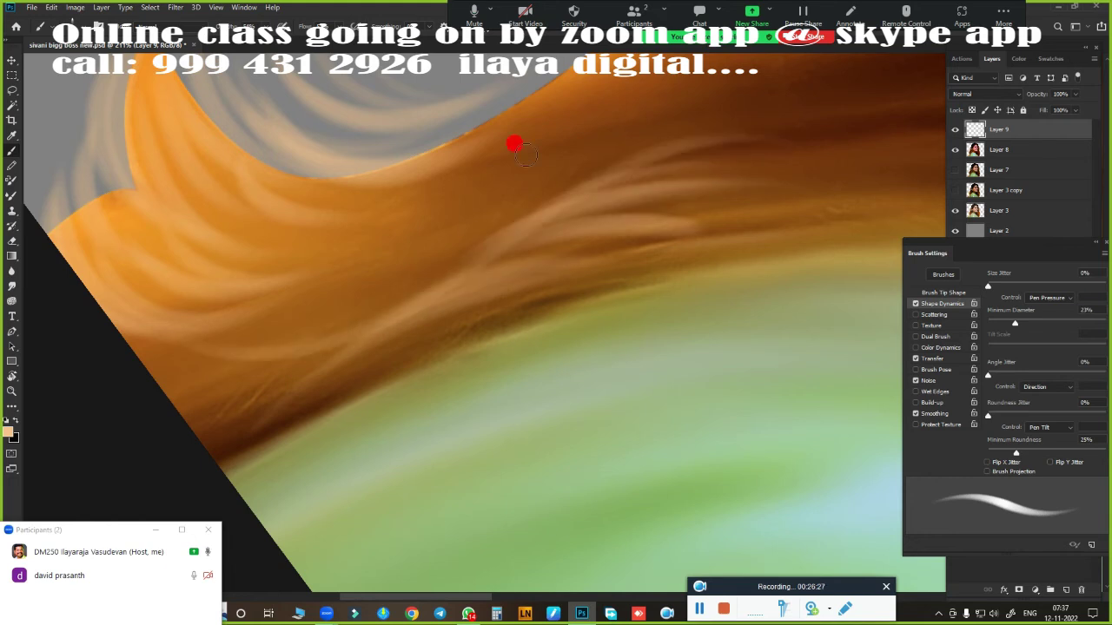
{"action": "scroll", "coordinate": [515, 144], "scroll_direction": "down", "scroll_amount": 3}
{"action": "scroll", "coordinate": [651, 328], "scroll_direction": "down", "scroll_amount": 2}
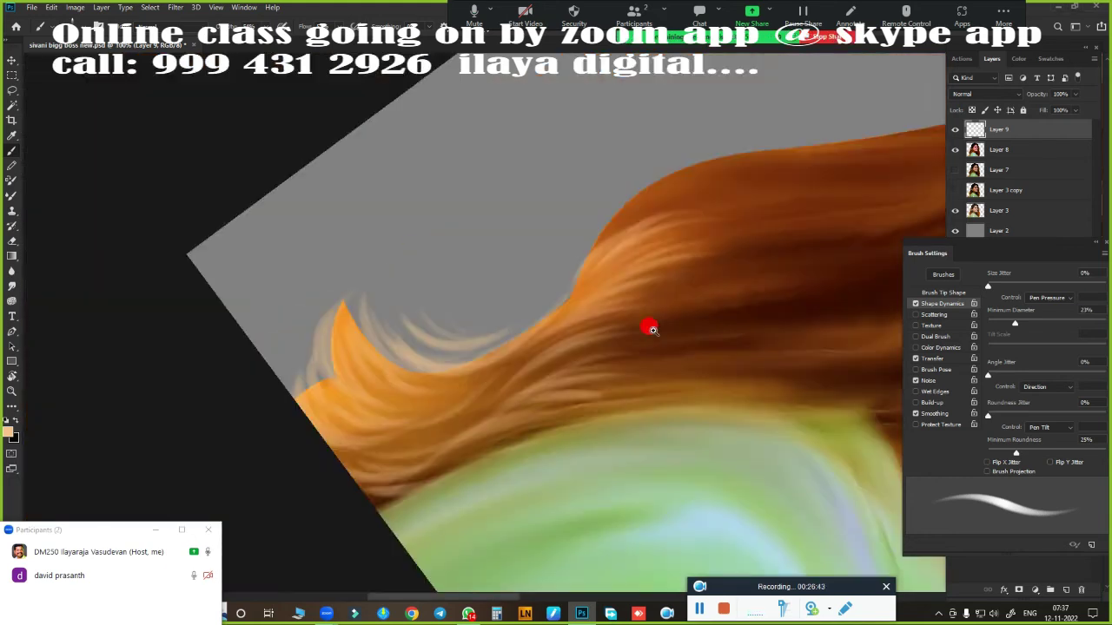
{"action": "left_click_drag", "start_coordinate": [652, 328], "coordinate": [308, 333]}
{"action": "scroll", "coordinate": [704, 266], "scroll_direction": "up", "scroll_amount": 3}
{"action": "scroll", "coordinate": [145, 420], "scroll_direction": "up", "scroll_amount": 1}
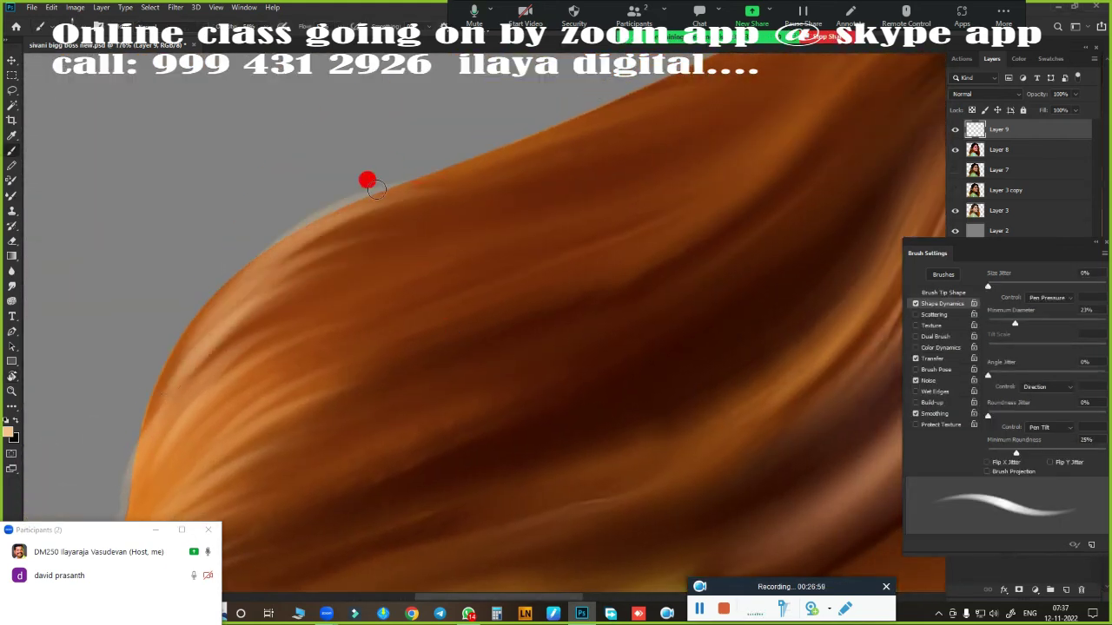
{"action": "left_click_drag", "start_coordinate": [368, 182], "coordinate": [286, 312]}
{"action": "left_click_drag", "start_coordinate": [496, 285], "coordinate": [280, 377]}
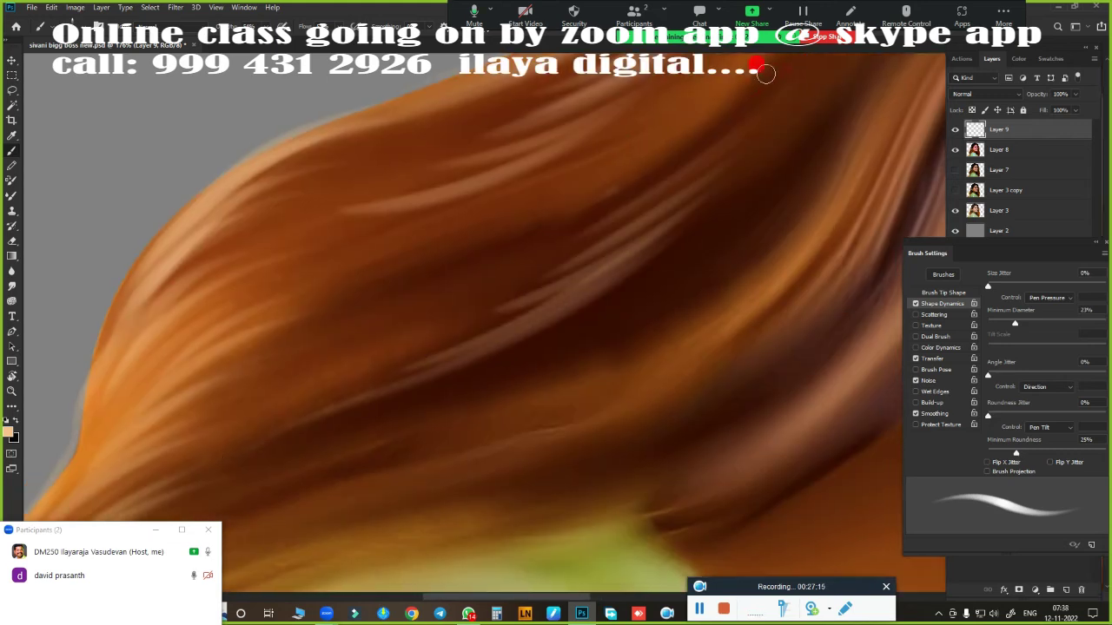
{"action": "scroll", "coordinate": [472, 385], "scroll_direction": "down", "scroll_amount": 2}
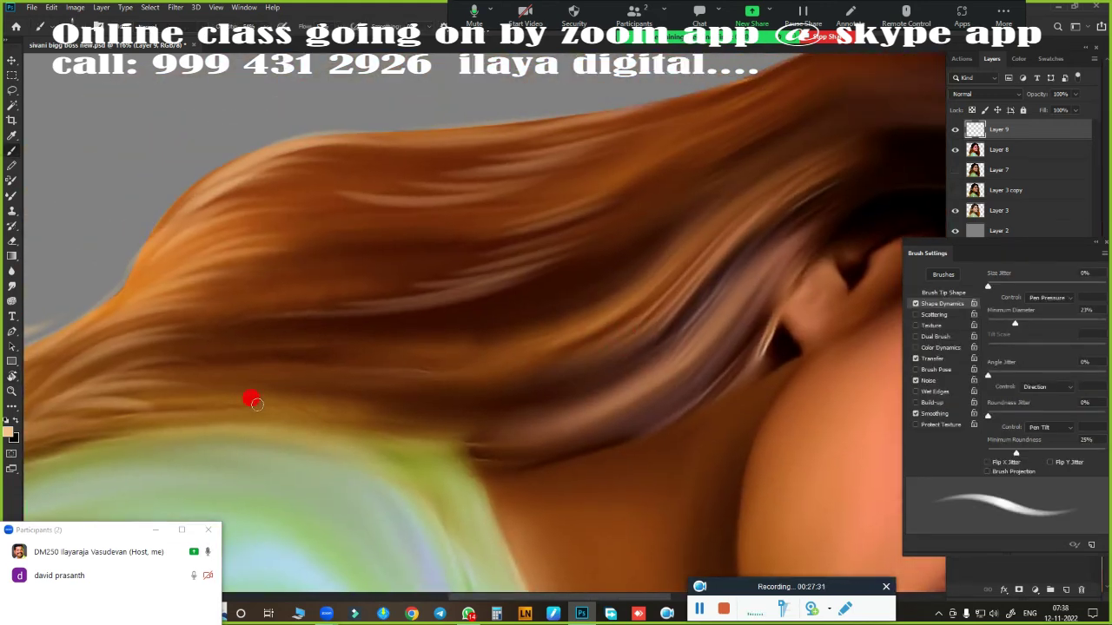
Step: Sweep several light strands up across the orange hair
{"action": "left_click_drag", "start_coordinate": [257, 404], "coordinate": [568, 318]}
{"action": "left_click_drag", "start_coordinate": [486, 356], "coordinate": [679, 199]}
{"action": "left_click_drag", "start_coordinate": [245, 348], "coordinate": [627, 229]}
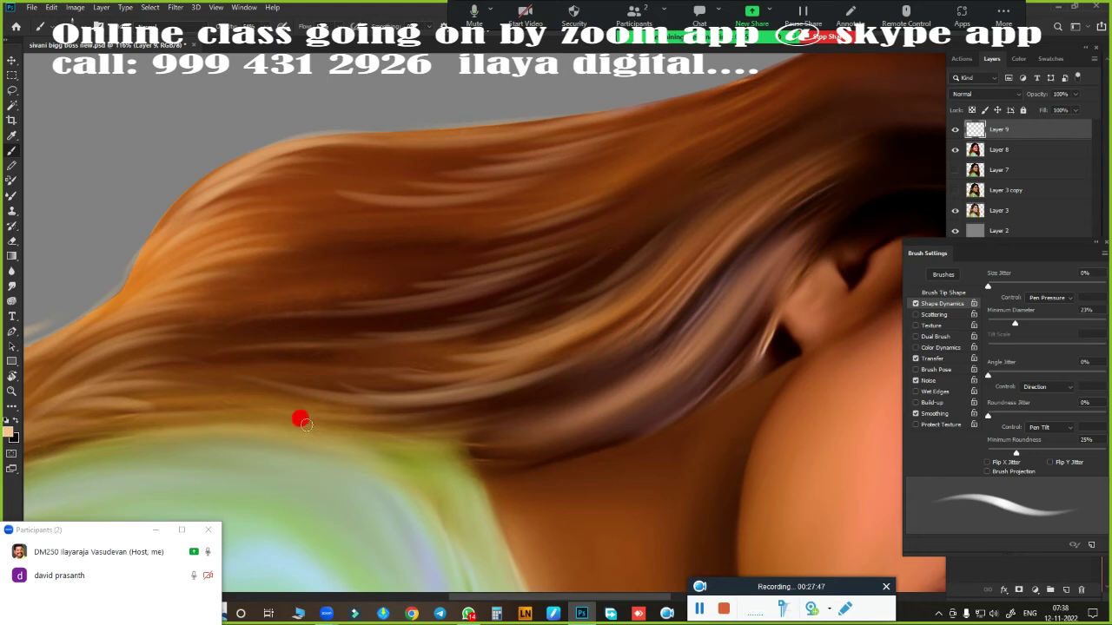
{"action": "left_click_drag", "start_coordinate": [228, 219], "coordinate": [510, 130]}
{"action": "left_click_drag", "start_coordinate": [144, 330], "coordinate": [408, 303]}
{"action": "left_click_drag", "start_coordinate": [287, 215], "coordinate": [531, 192]}
{"action": "scroll", "coordinate": [437, 384], "scroll_direction": "down", "scroll_amount": 2}
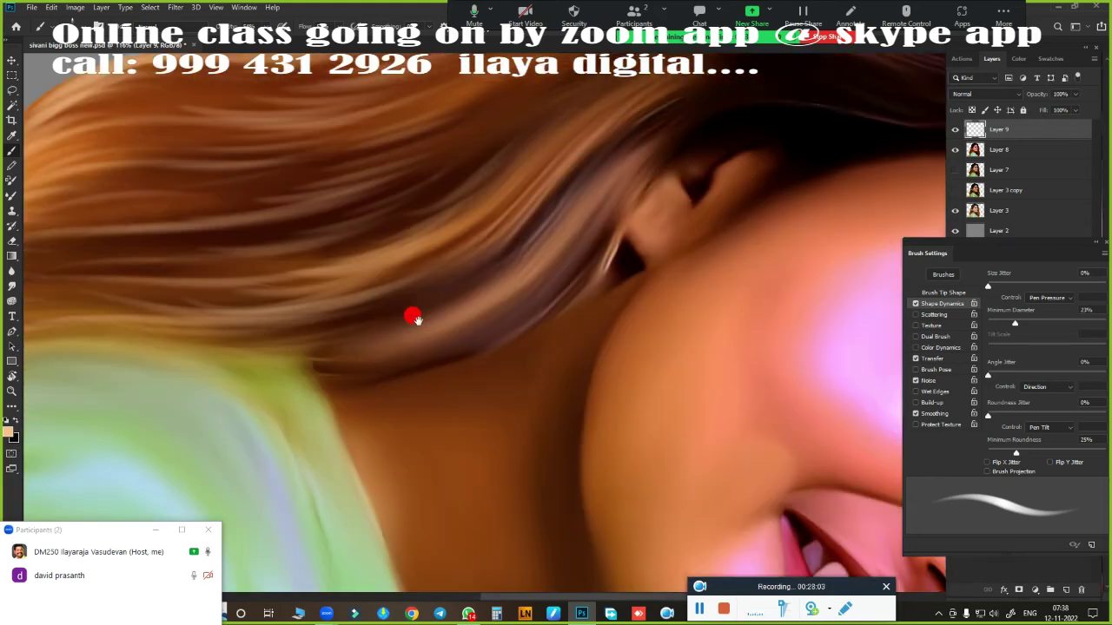
{"action": "scroll", "coordinate": [452, 347], "scroll_direction": "up", "scroll_amount": 2}
{"action": "scroll", "coordinate": [417, 417], "scroll_direction": "up", "scroll_amount": 1}
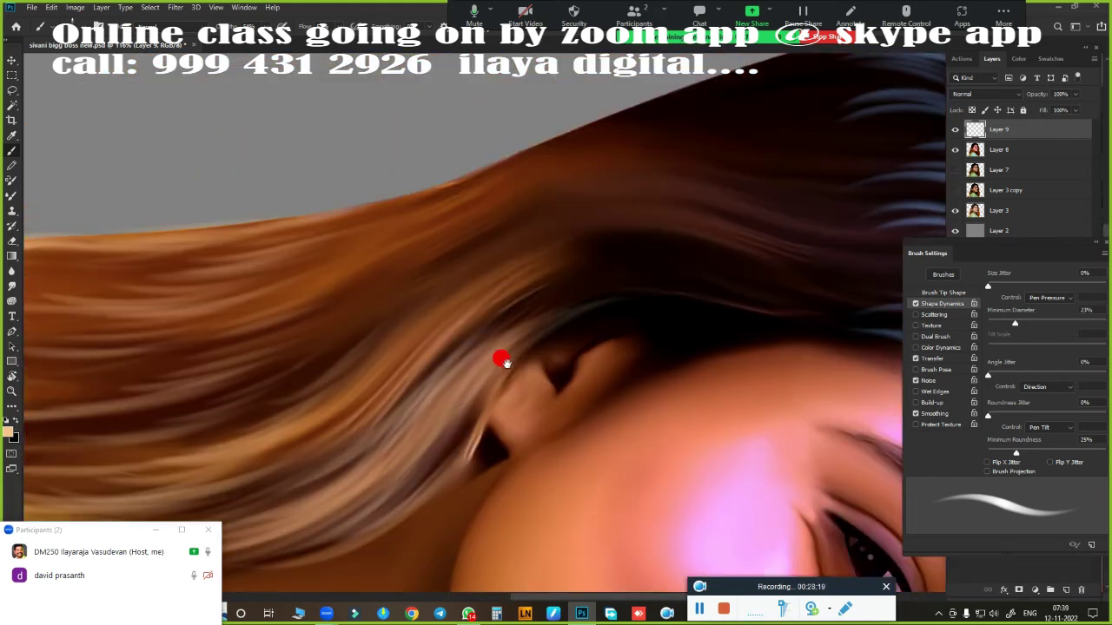
Step: Paint fine light strands across the hair above and near the ear
{"action": "left_click_drag", "start_coordinate": [503, 291], "coordinate": [660, 229]}
{"action": "left_click_drag", "start_coordinate": [417, 299], "coordinate": [686, 217]}
{"action": "left_click_drag", "start_coordinate": [286, 347], "coordinate": [643, 165]}
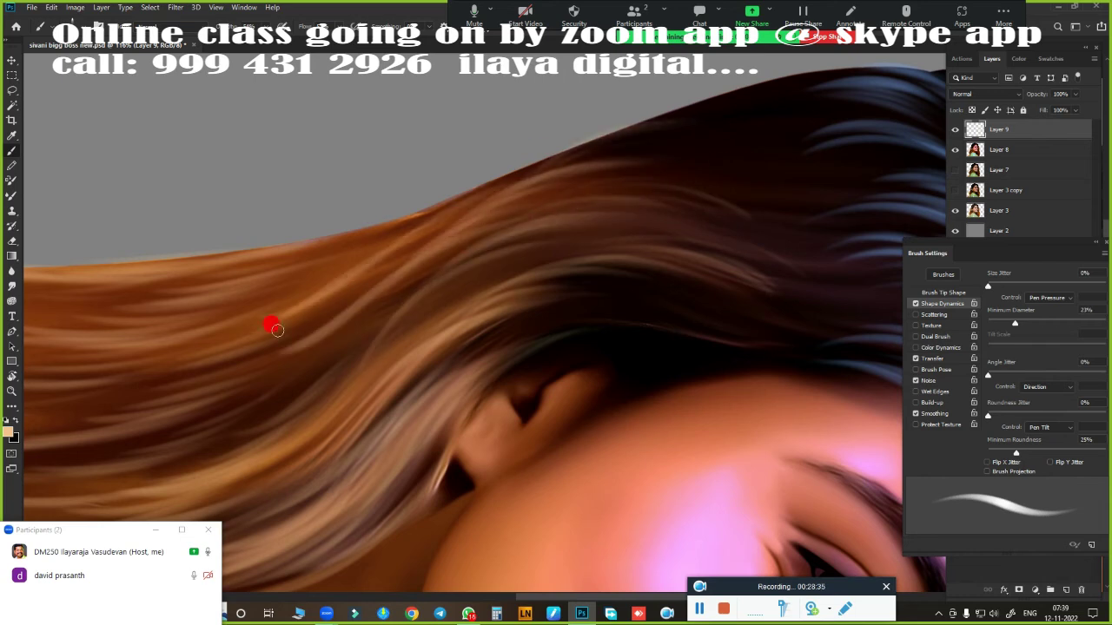
{"action": "mouse_move", "coordinate": [274, 329]}
{"action": "left_mouse_down"}
{"action": "mouse_move", "coordinate": [295, 240]}
{"action": "mouse_move", "coordinate": [640, 182]}
{"action": "left_mouse_up"}
{"action": "scroll", "coordinate": [296, 240], "scroll_direction": "down", "scroll_amount": 1}
{"action": "scroll", "coordinate": [641, 181], "scroll_direction": "down", "scroll_amount": 3}
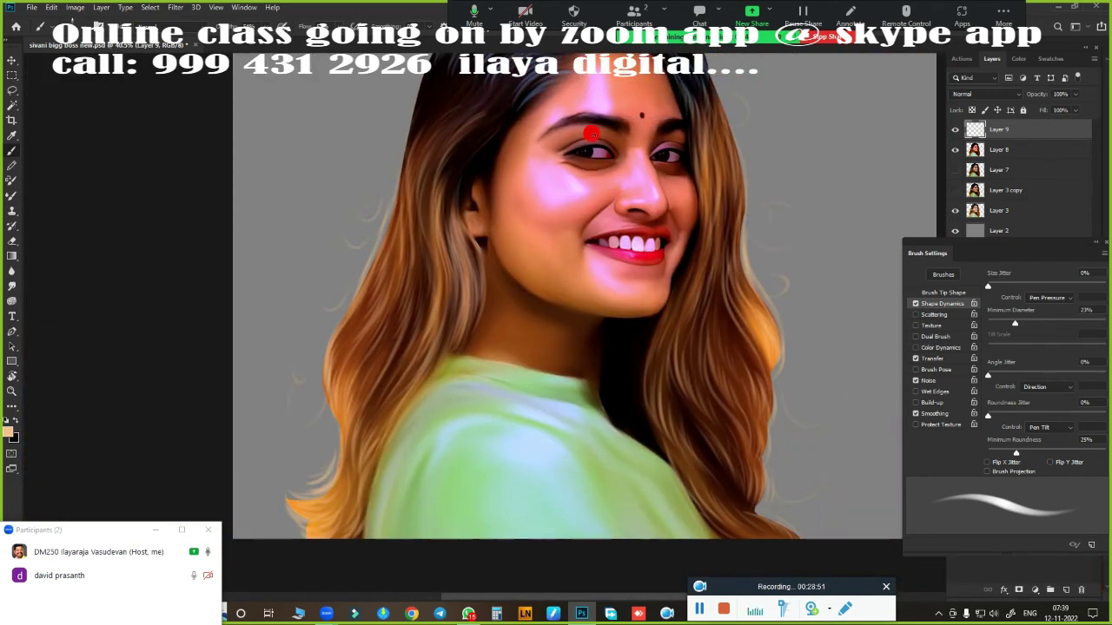
{"action": "scroll", "coordinate": [591, 133], "scroll_direction": "up", "scroll_amount": 3}
{"action": "scroll", "coordinate": [538, 377], "scroll_direction": "up", "scroll_amount": 2}
{"action": "left_click_drag", "start_coordinate": [309, 286], "coordinate": [521, 220]}
{"action": "left_click_drag", "start_coordinate": [351, 212], "coordinate": [573, 201]}
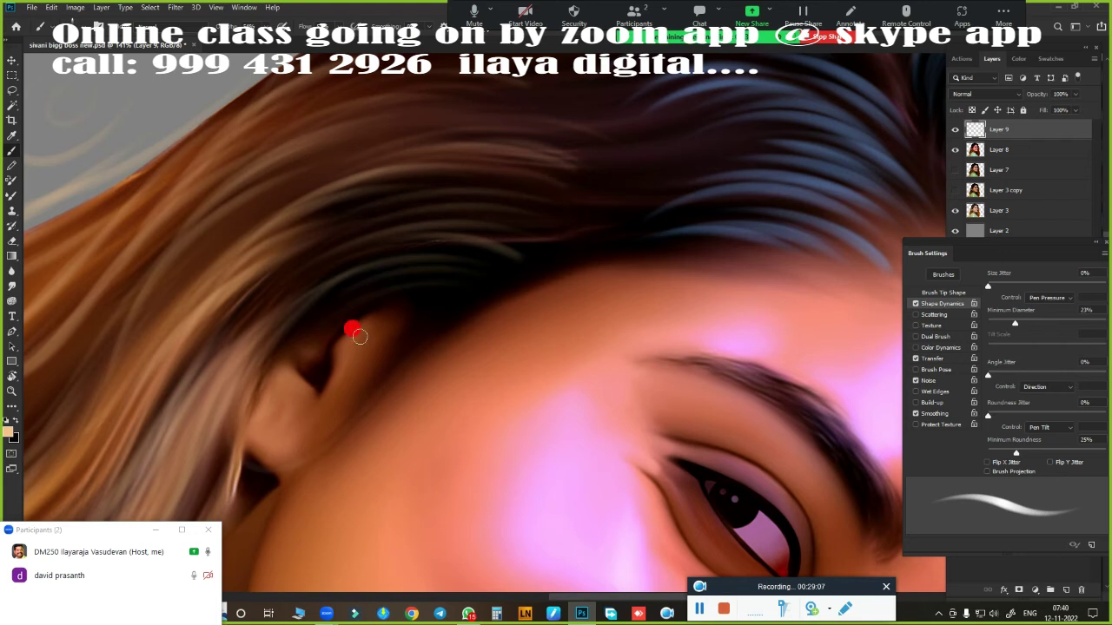
Step: Add light strands across the crown, then zoom back out
{"action": "scroll", "coordinate": [504, 281], "scroll_direction": "up", "scroll_amount": 3}
{"action": "scroll", "coordinate": [392, 405], "scroll_direction": "up", "scroll_amount": 3}
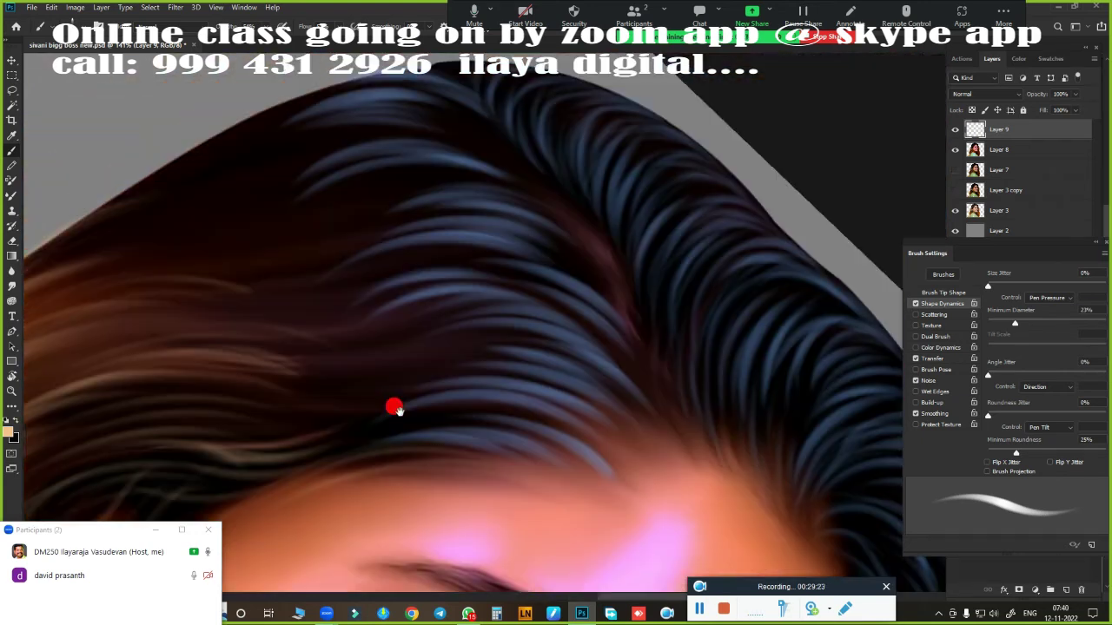
{"action": "left_click_drag", "start_coordinate": [415, 205], "coordinate": [527, 231]}
{"action": "left_click_drag", "start_coordinate": [365, 321], "coordinate": [503, 299]}
{"action": "left_click_drag", "start_coordinate": [382, 364], "coordinate": [481, 345]}
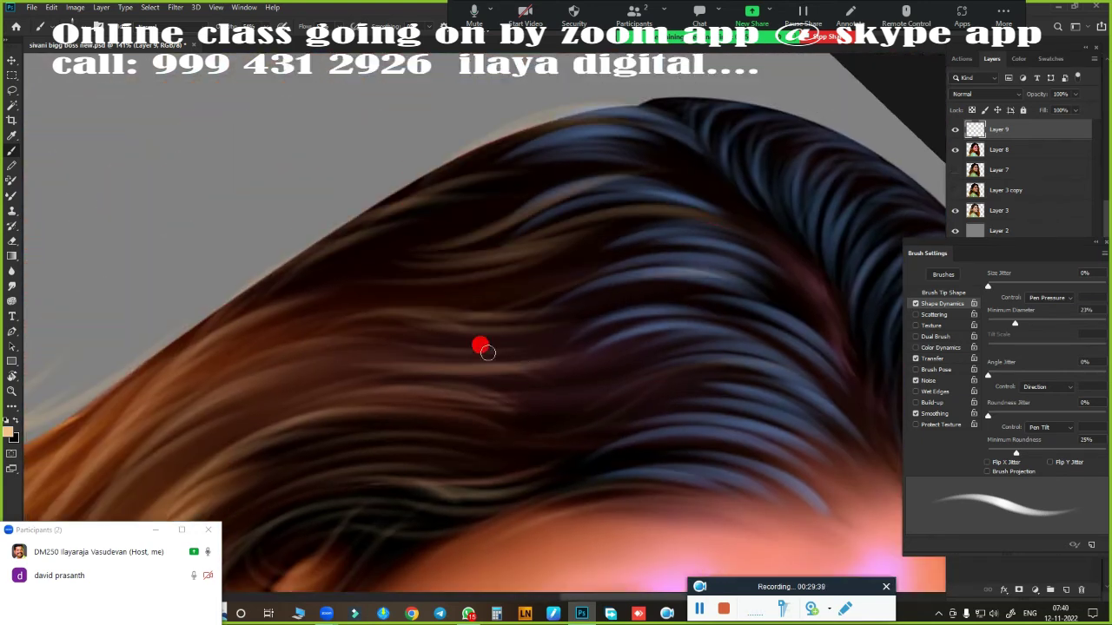
{"action": "scroll", "coordinate": [685, 382], "scroll_direction": "down", "scroll_amount": 3}
{"action": "scroll", "coordinate": [686, 383], "scroll_direction": "down", "scroll_amount": 5}
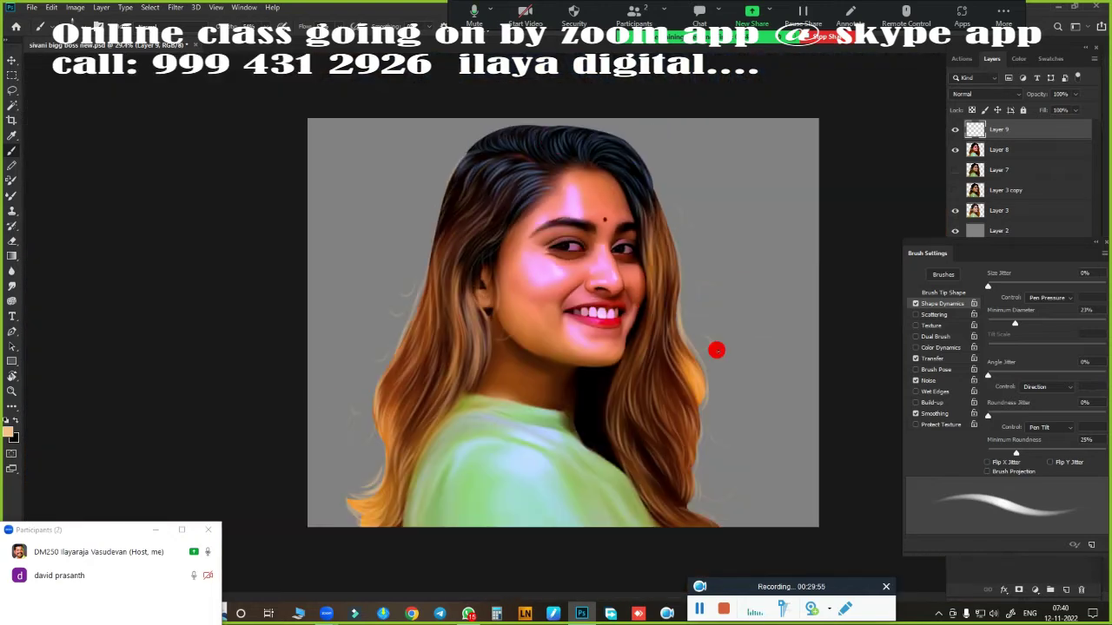
Step: Hide Layer 9, then copy a feathered hair selection from Layer 8 onto a new layer
{"action": "left_click", "coordinate": [954, 128]}
{"action": "left_click", "coordinate": [999, 149]}
{"action": "scroll", "coordinate": [460, 377], "scroll_direction": "up", "scroll_amount": 2}
{"action": "scroll", "coordinate": [589, 362], "scroll_direction": "down", "scroll_amount": 4}
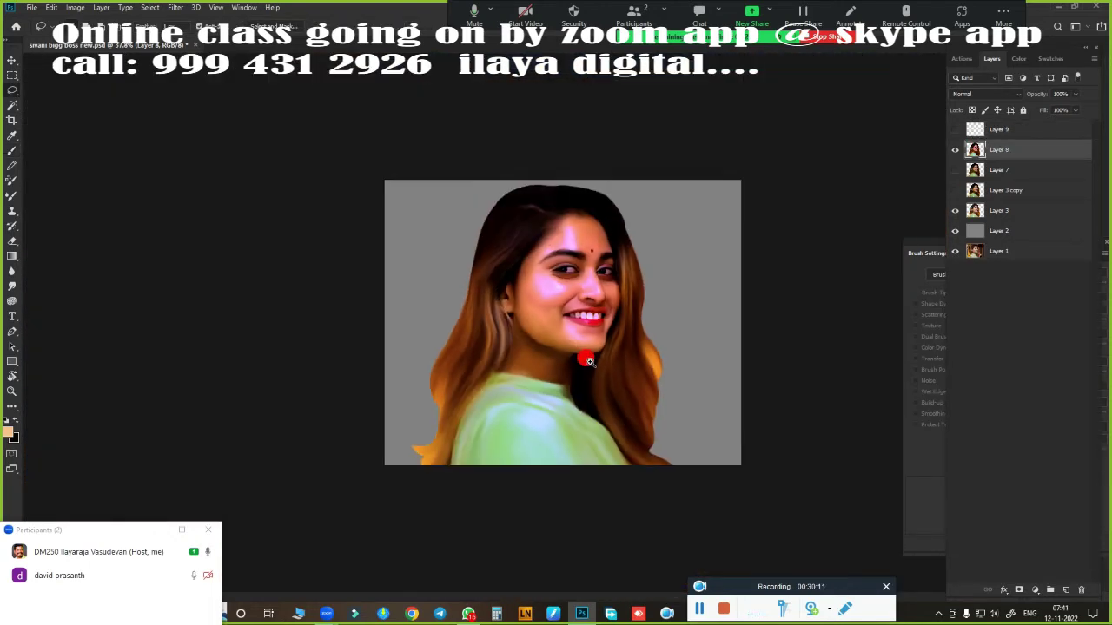
{"action": "key", "text": "ctrl+h"}
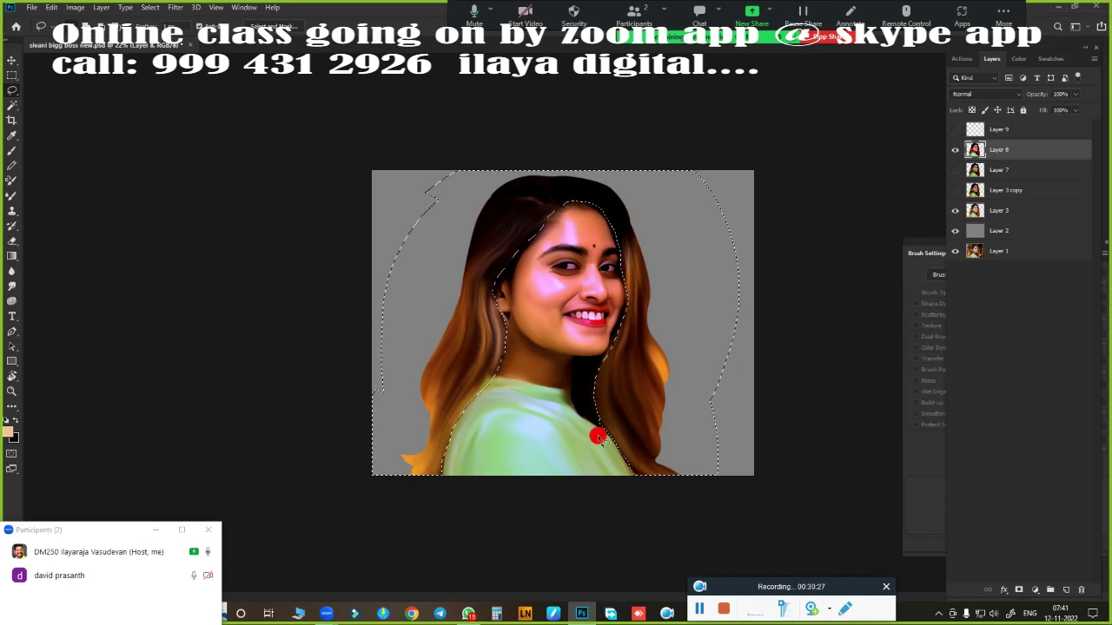
{"action": "key", "text": "shift+F6"}
{"action": "key", "text": "Return"}
{"action": "key", "text": "ctrl+j"}
Step: Darken the copied hair to near black by lowering Hue/Saturation lightness
{"action": "scroll", "coordinate": [756, 183], "scroll_direction": "up", "scroll_amount": 2}
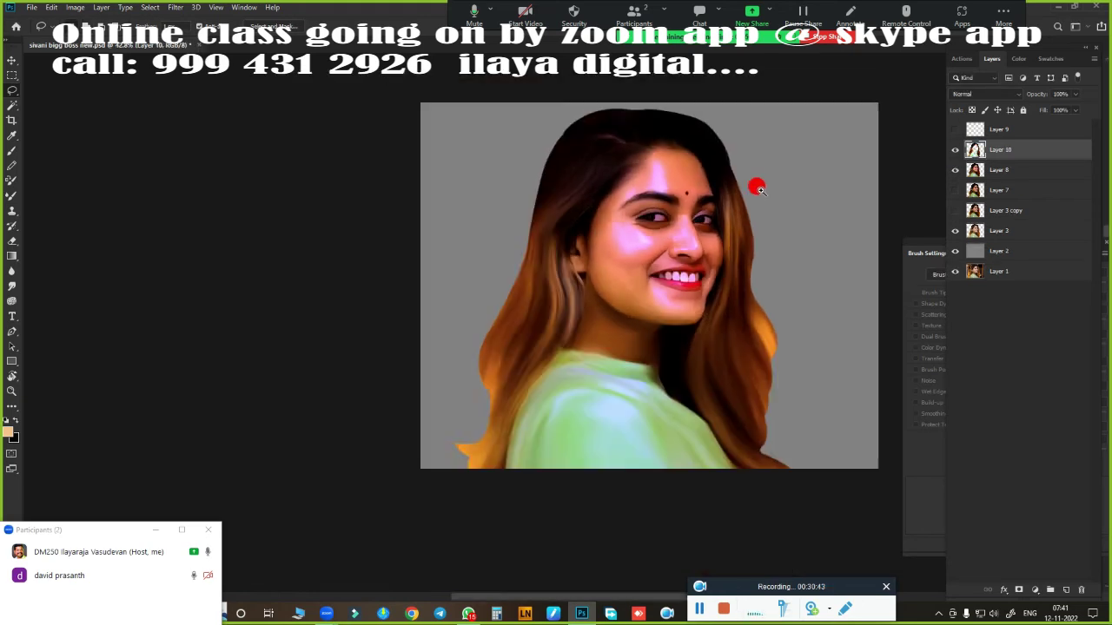
{"action": "key", "text": "ctrl+u"}
{"action": "left_click_drag", "start_coordinate": [925, 212], "coordinate": [869, 211]}
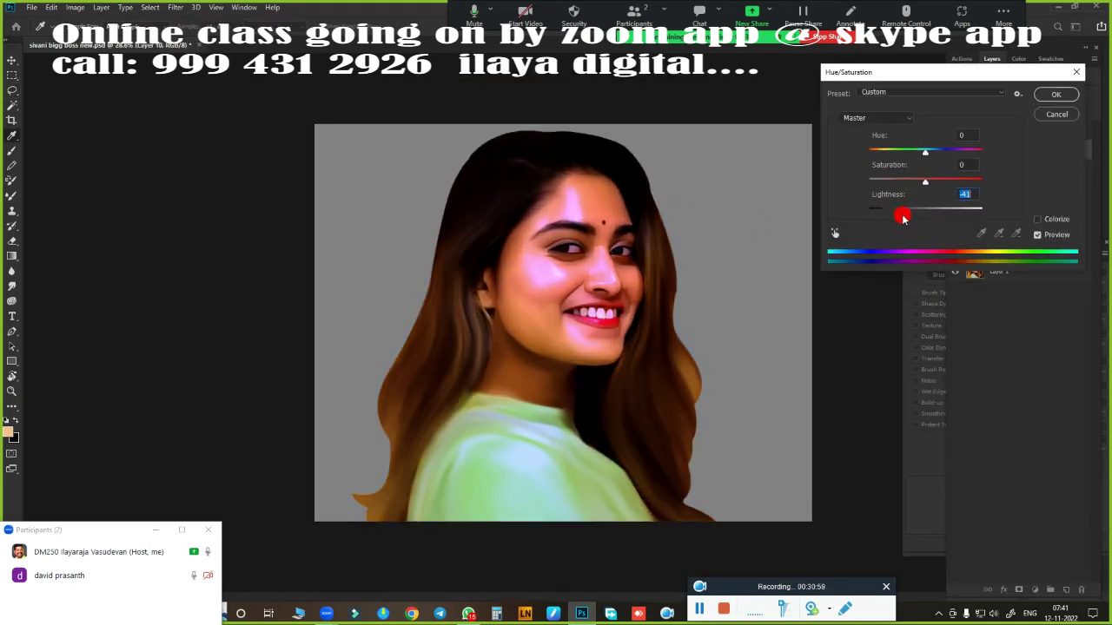
{"action": "key", "text": "Return"}
Step: Lasso the hair beside the face, darken it to black, and deselect
{"action": "scroll", "coordinate": [652, 377], "scroll_direction": "up", "scroll_amount": 3}
{"action": "left_click_drag", "start_coordinate": [692, 113], "coordinate": [699, 189]}
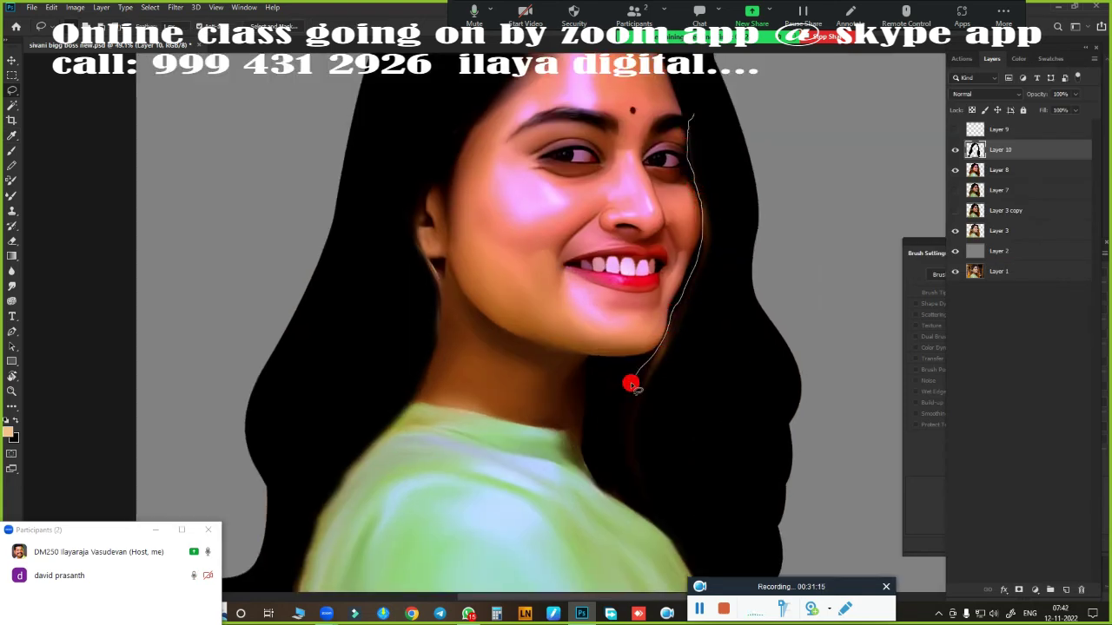
{"action": "key", "text": "ctrl+alt+u"}
{"action": "key", "text": "Return"}
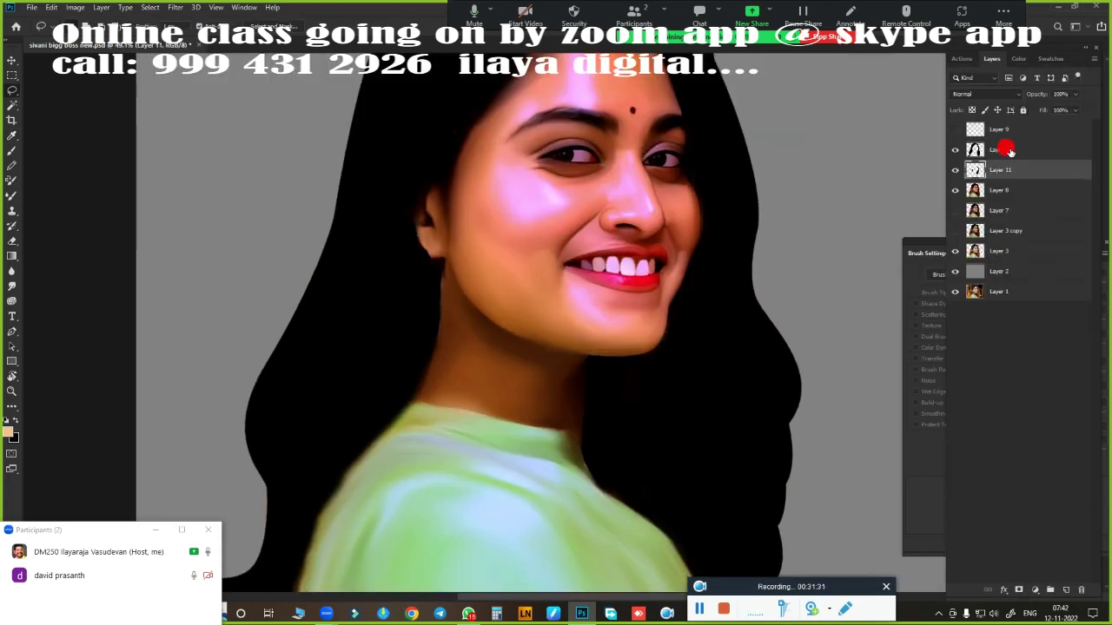
{"action": "key", "text": "ctrl+d"}
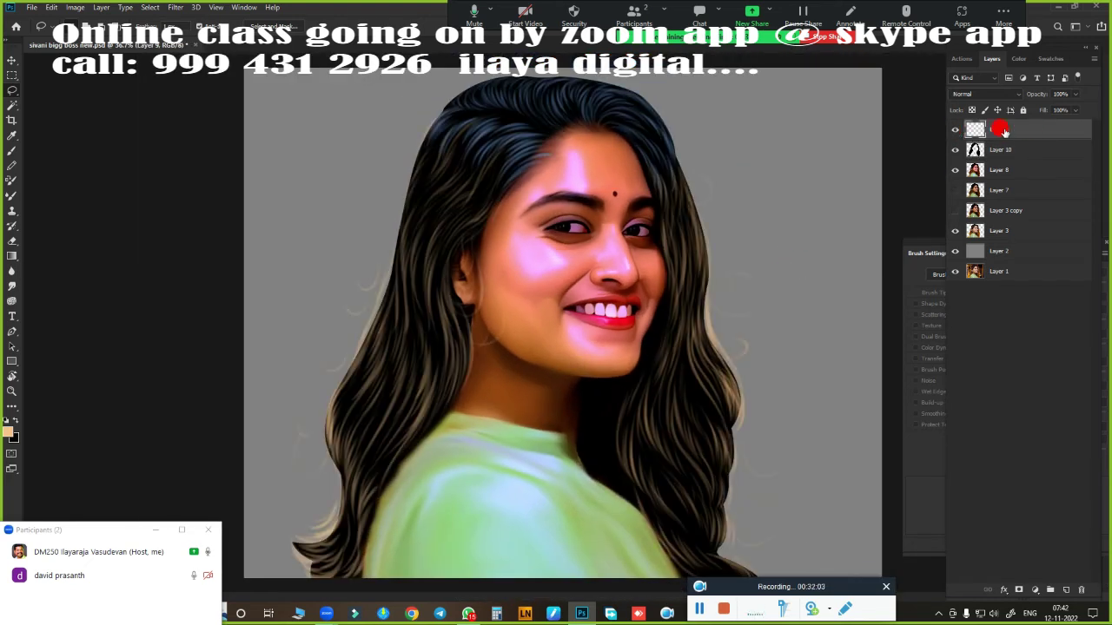
Step: Hide the original strands layer and add a Gradient Overlay using the beige-to-black preset
{"action": "left_click", "coordinate": [954, 150]}
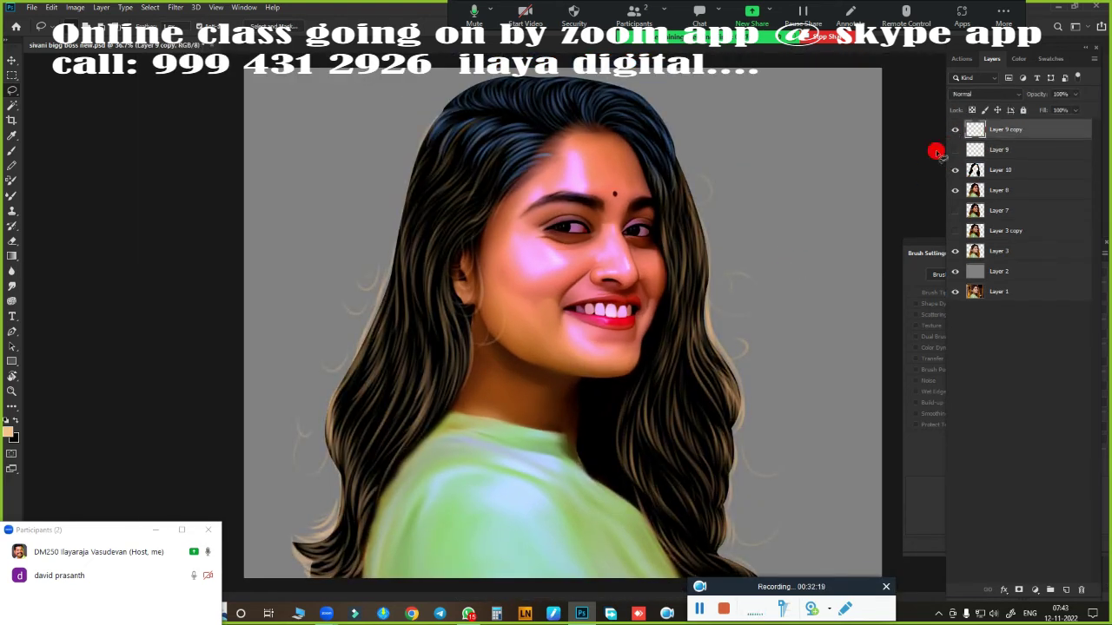
{"action": "left_click", "coordinate": [1002, 592]}
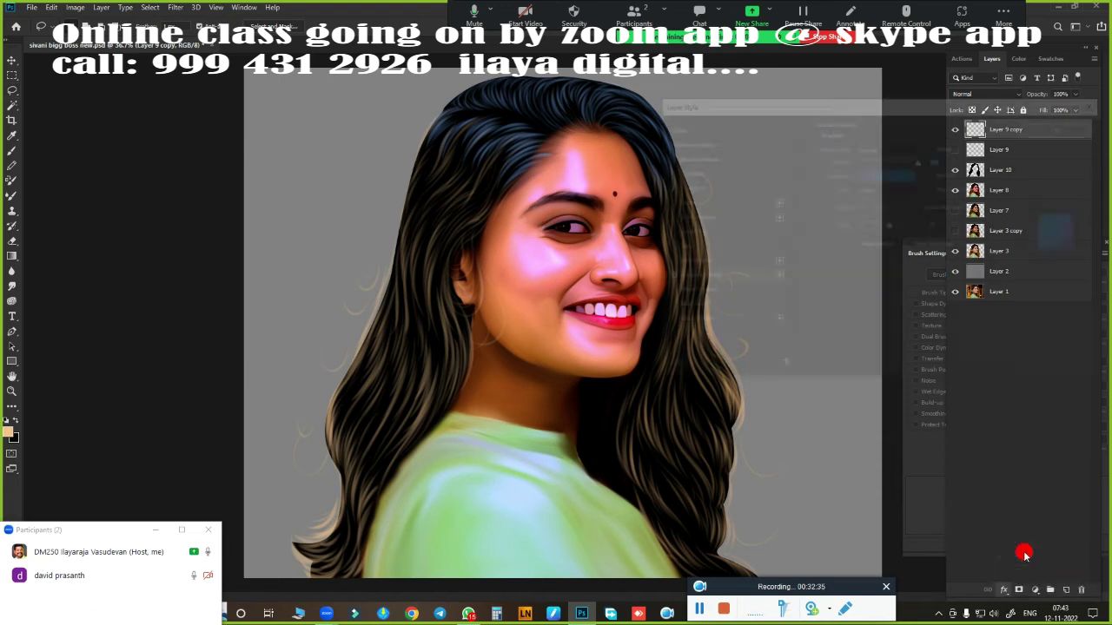
{"action": "left_click", "coordinate": [1025, 541]}
{"action": "left_click", "coordinate": [922, 189]}
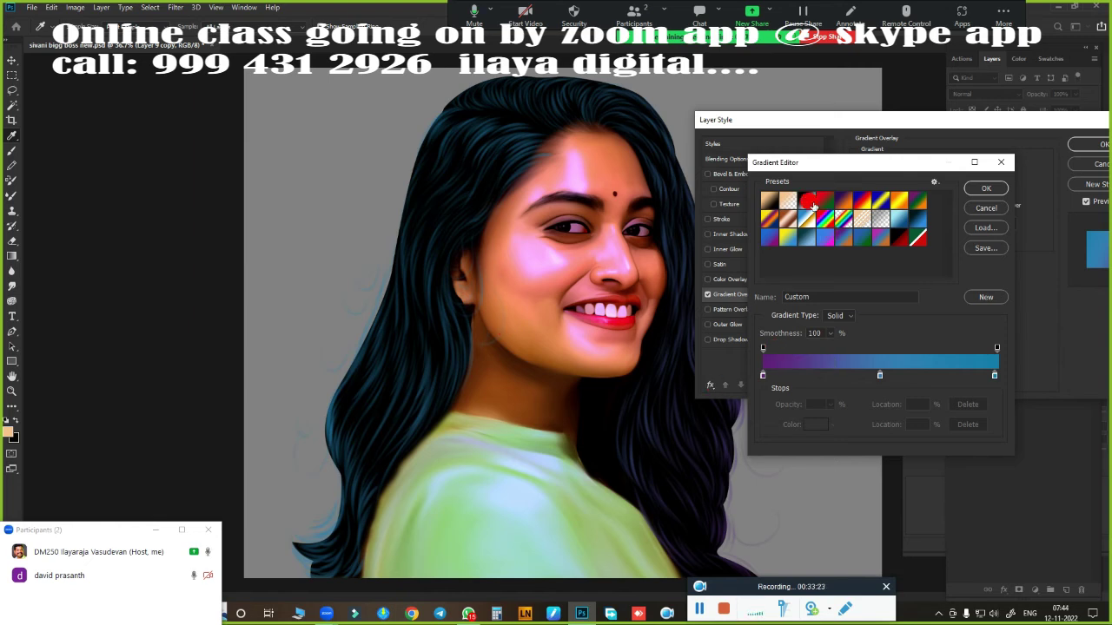
{"action": "left_click", "coordinate": [769, 201]}
{"action": "left_click", "coordinate": [875, 241]}
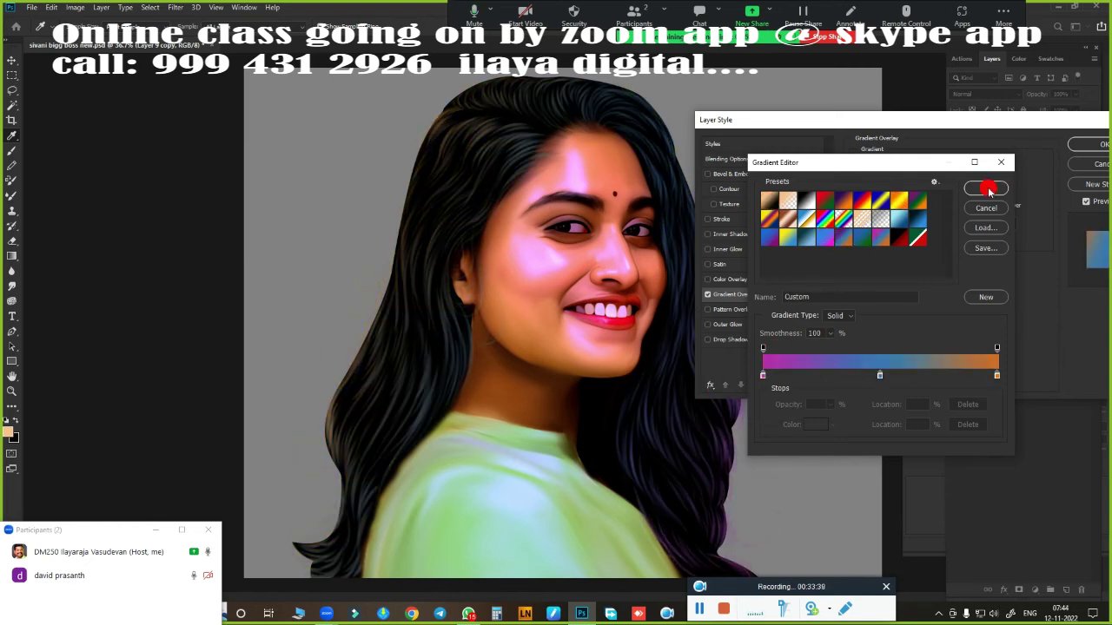
{"action": "left_click", "coordinate": [986, 189]}
{"action": "left_click", "coordinate": [945, 131]}
{"action": "left_click", "coordinate": [769, 202]}
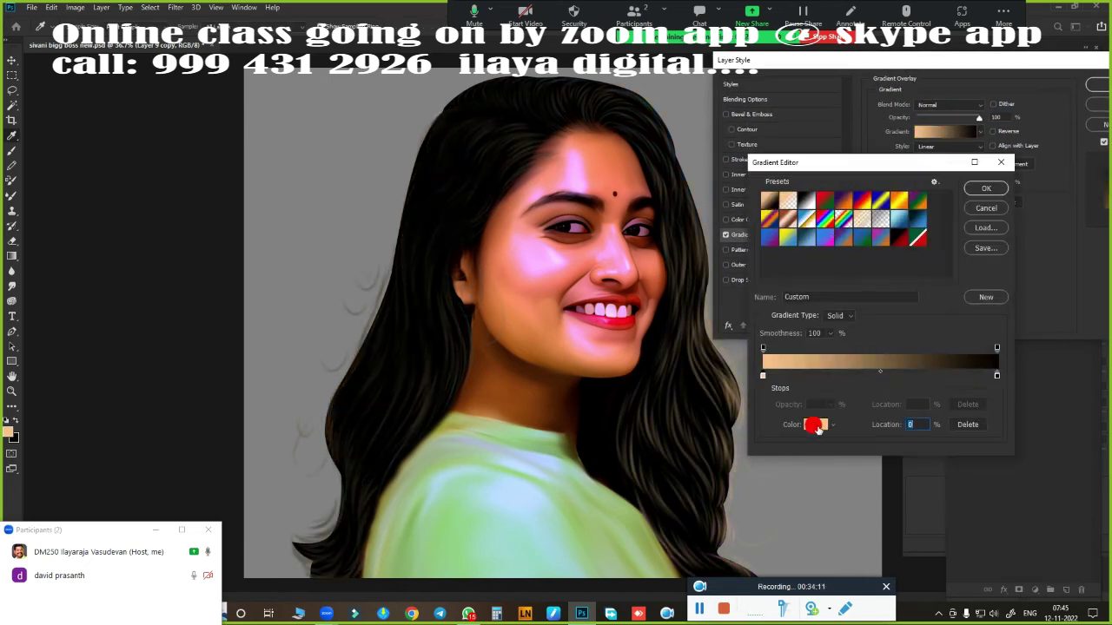
Step: Recolour the gradient's left stop magenta and right stop dark blue
{"action": "left_click", "coordinate": [816, 424]}
{"action": "left_click", "coordinate": [954, 341]}
{"action": "left_click", "coordinate": [1063, 212]}
{"action": "left_click", "coordinate": [817, 425]}
{"action": "left_click", "coordinate": [957, 242]}
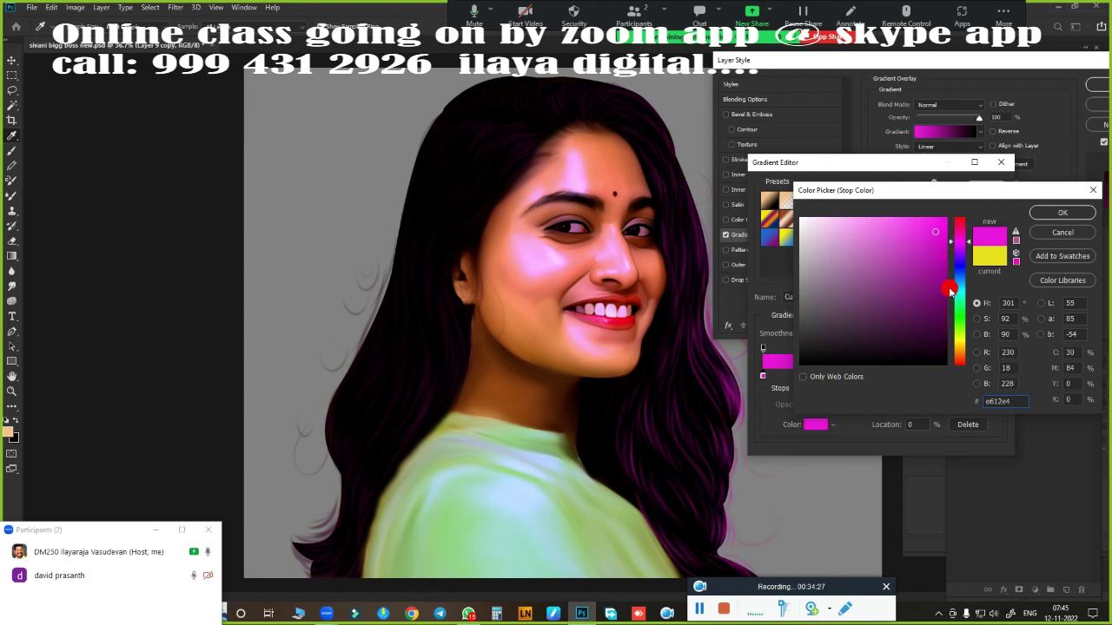
{"action": "left_click", "coordinate": [955, 348]}
{"action": "left_click", "coordinate": [1063, 213]}
{"action": "left_click", "coordinate": [996, 376]}
{"action": "left_click", "coordinate": [817, 425]}
{"action": "left_click", "coordinate": [956, 278]}
{"action": "left_click", "coordinate": [899, 308]}
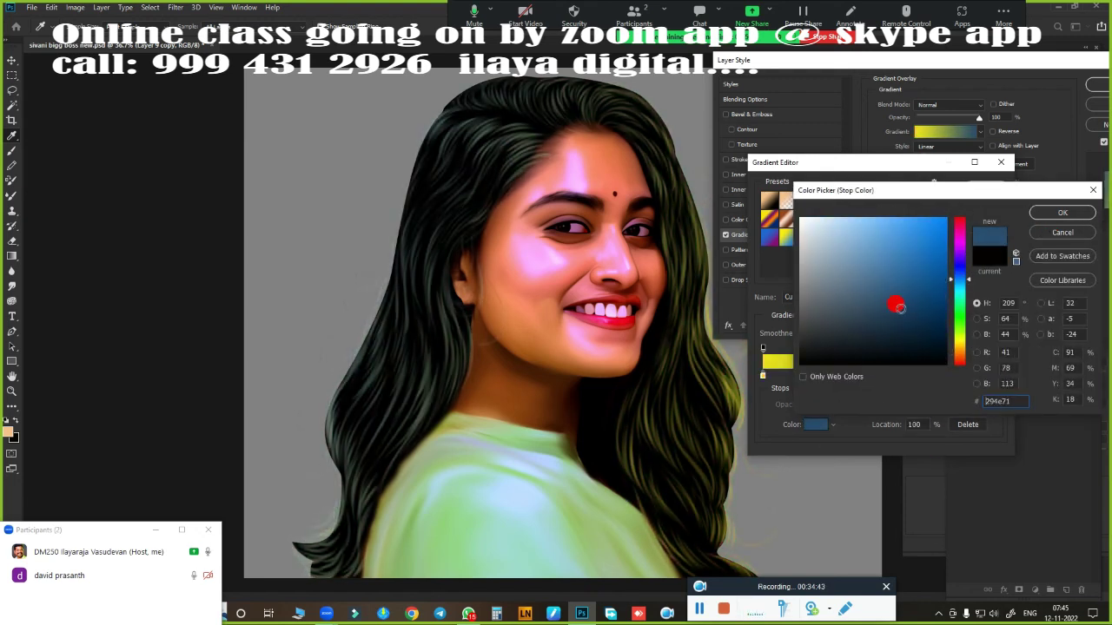
{"action": "left_click", "coordinate": [1063, 213]}
{"action": "left_click", "coordinate": [987, 186]}
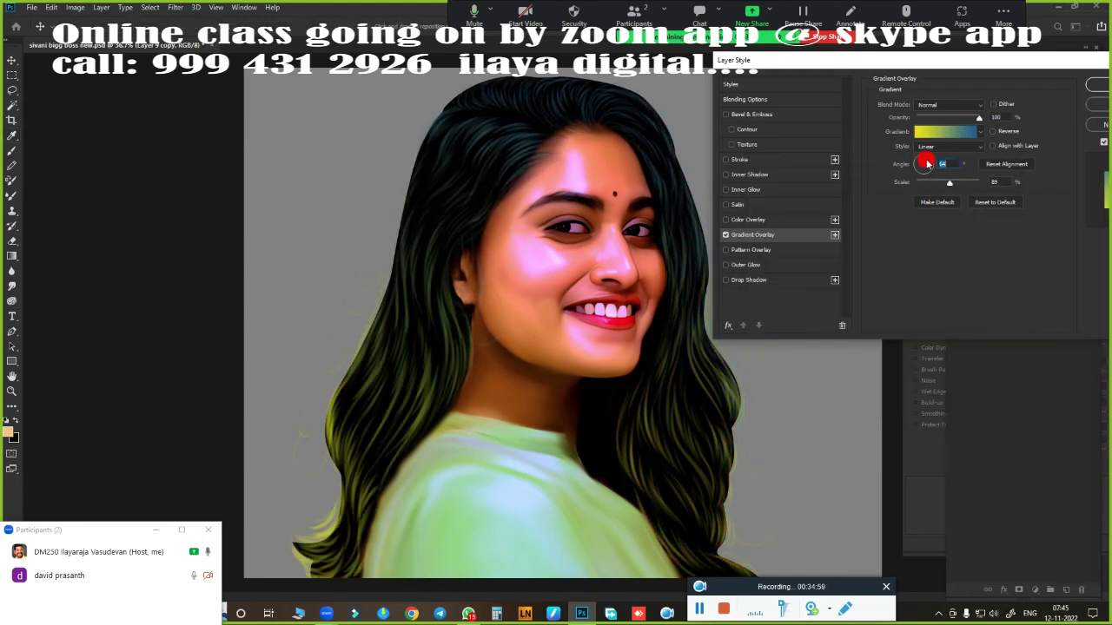
Step: Set the gradient angle to 133° and switch to the purple-to-orange preset
{"action": "left_click_drag", "start_coordinate": [927, 161], "coordinate": [920, 184]}
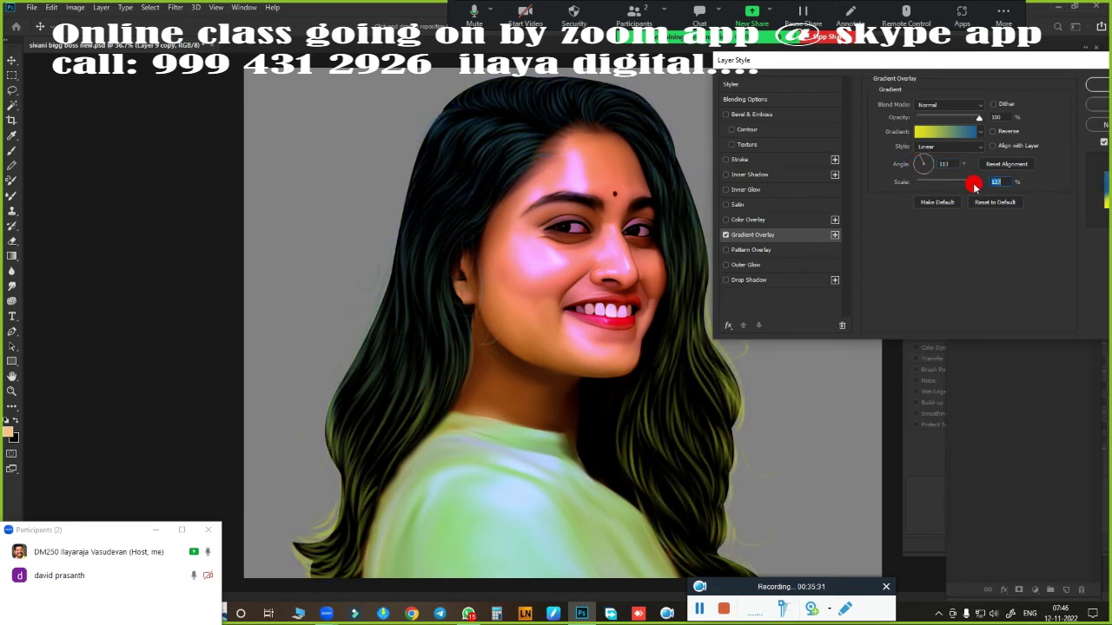
{"action": "left_click", "coordinate": [947, 131]}
{"action": "left_click", "coordinate": [834, 217]}
{"action": "left_click", "coordinate": [986, 189]}
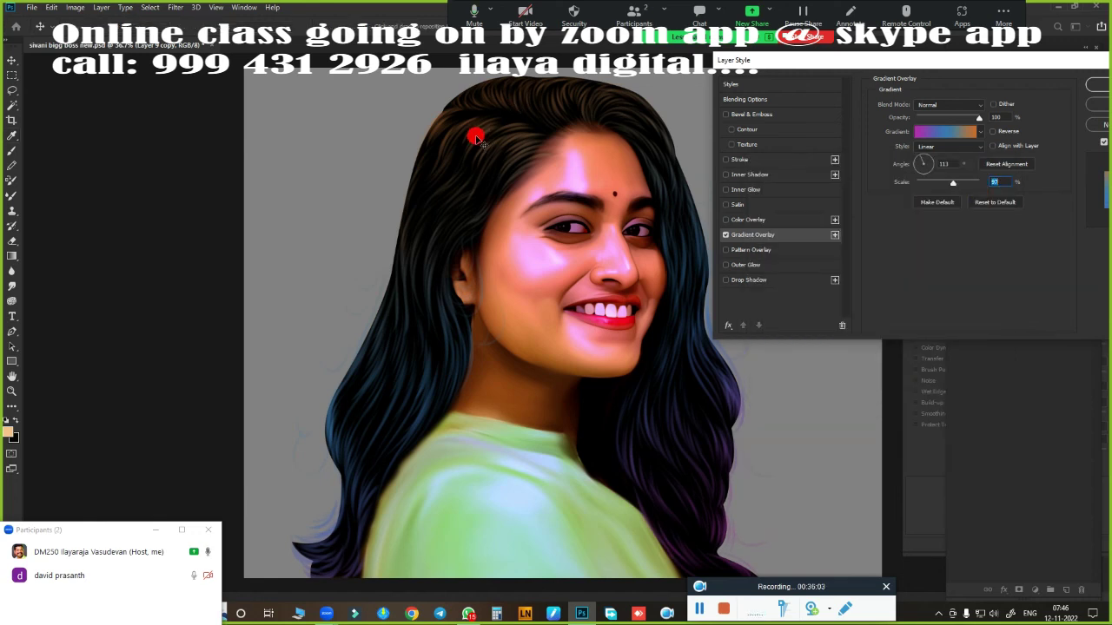
Step: Remove the orange stop and recolour the left gradient stop to orange
{"action": "left_click", "coordinate": [945, 131]}
{"action": "double_click", "coordinate": [762, 375]}
{"action": "left_click", "coordinate": [959, 345]}
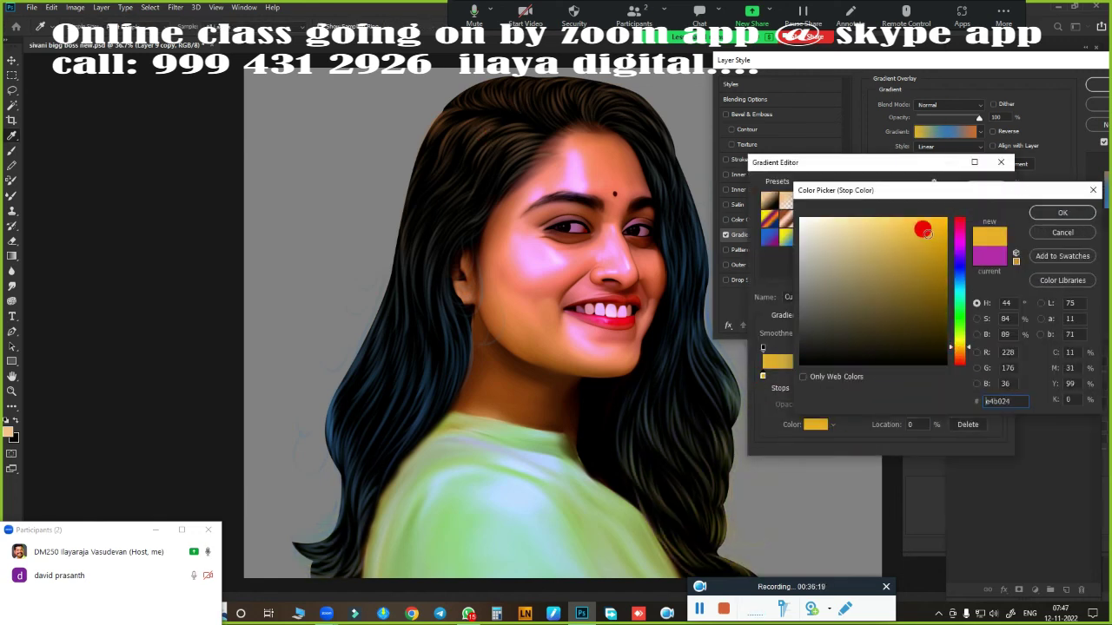
{"action": "key", "text": "Return"}
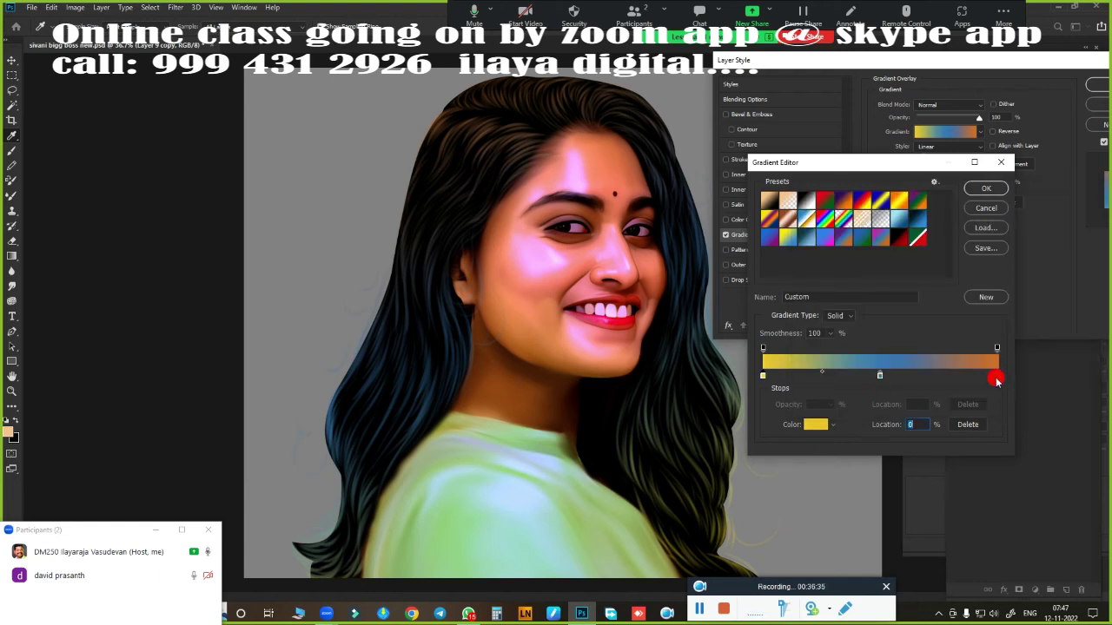
{"action": "left_click_drag", "start_coordinate": [996, 380], "coordinate": [701, 442]}
{"action": "double_click", "coordinate": [762, 375]}
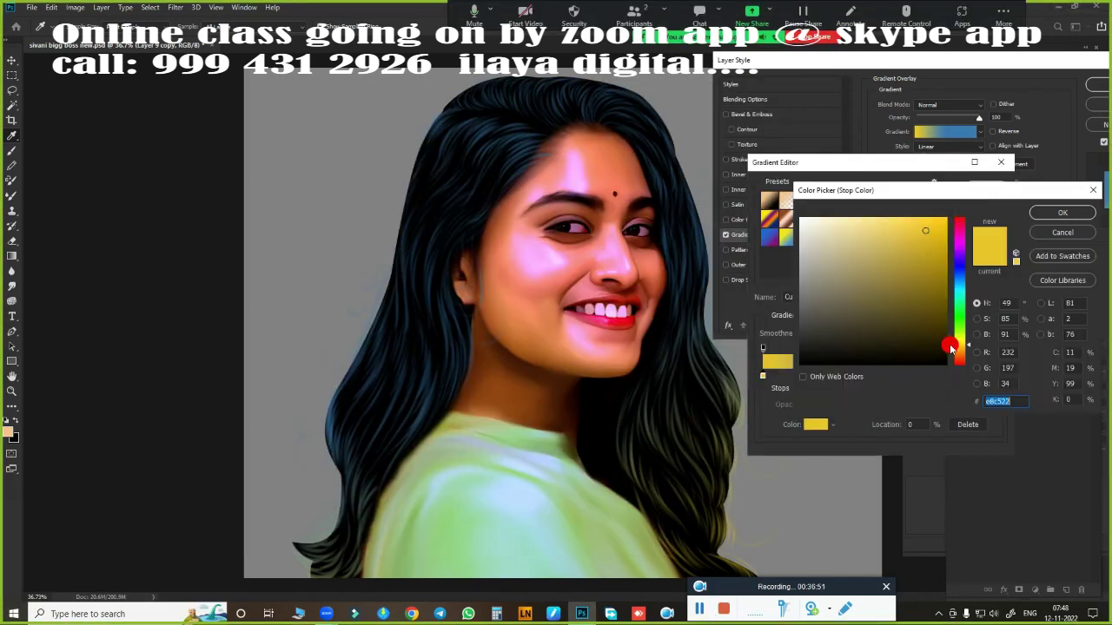
{"action": "left_click", "coordinate": [959, 341]}
{"action": "left_click", "coordinate": [1062, 215]}
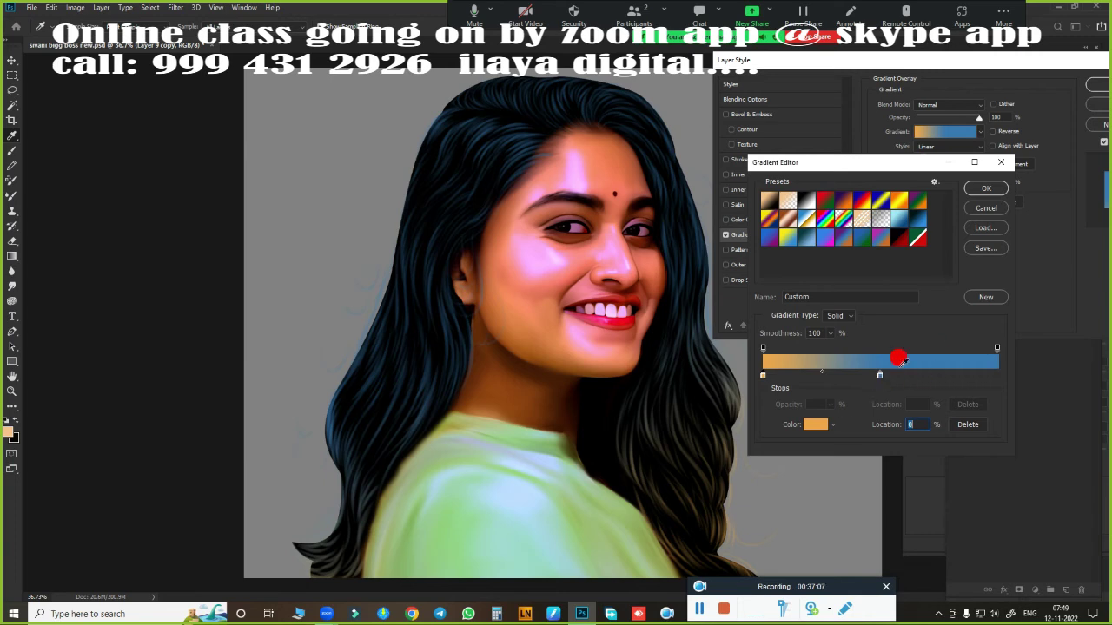
Step: Make the middle stop a darker blue and the end stop orange, finishing the multicolour gradient
{"action": "double_click", "coordinate": [879, 375]}
{"action": "left_click", "coordinate": [923, 276]}
{"action": "left_click", "coordinate": [896, 301]}
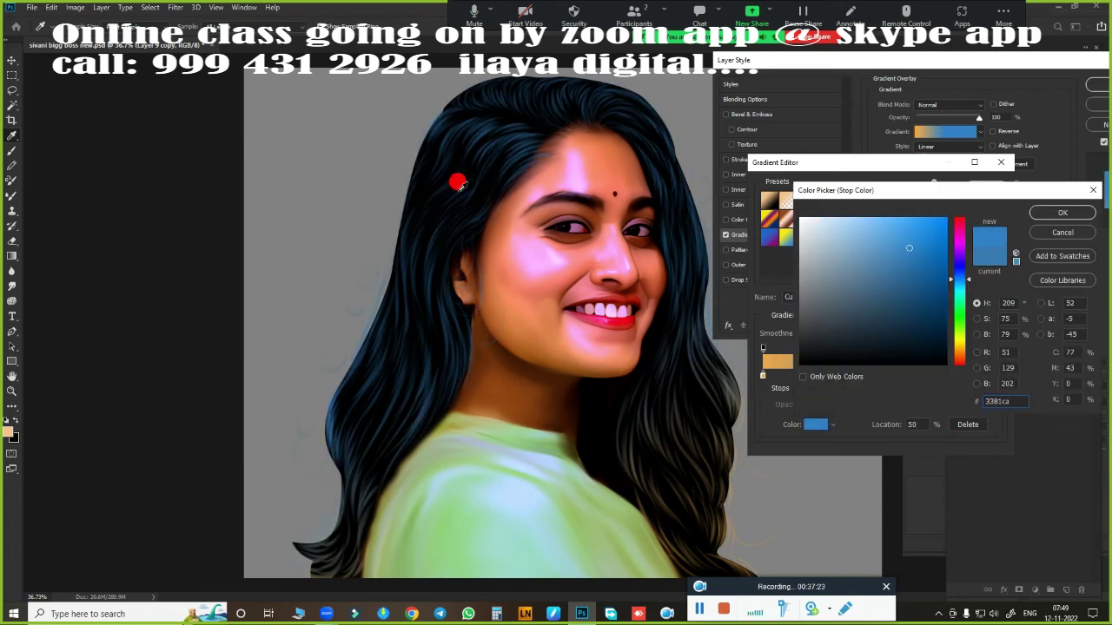
{"action": "key", "text": "Return"}
{"action": "scroll", "coordinate": [610, 442], "scroll_direction": "down", "scroll_amount": 1}
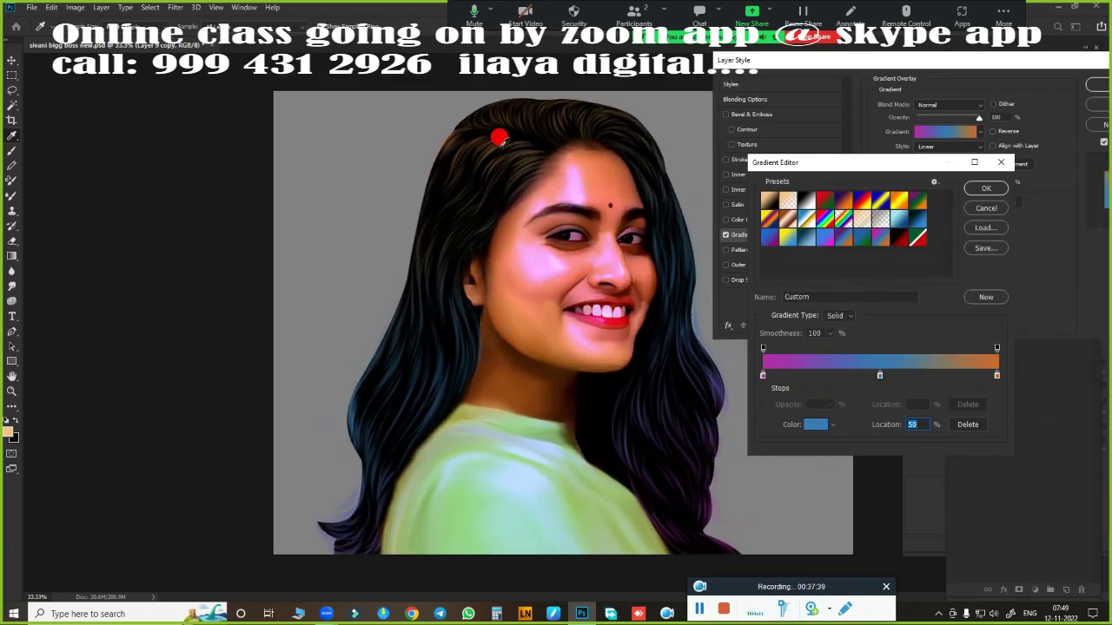
{"action": "left_click", "coordinate": [819, 425]}
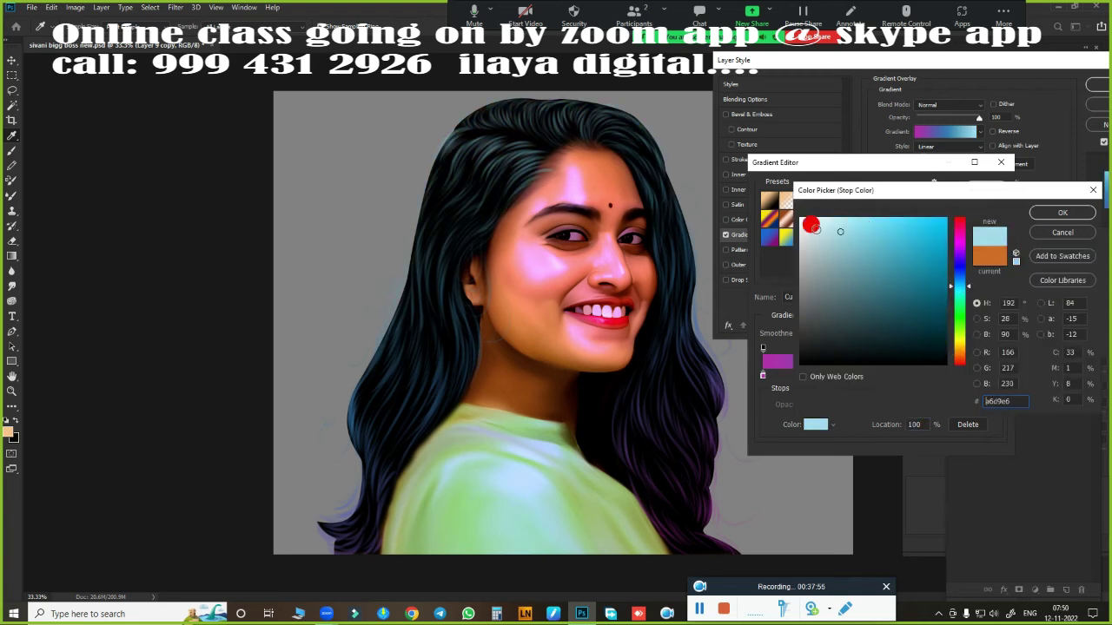
{"action": "left_click", "coordinate": [959, 333]}
{"action": "left_click", "coordinate": [921, 275]}
{"action": "left_click", "coordinate": [959, 344]}
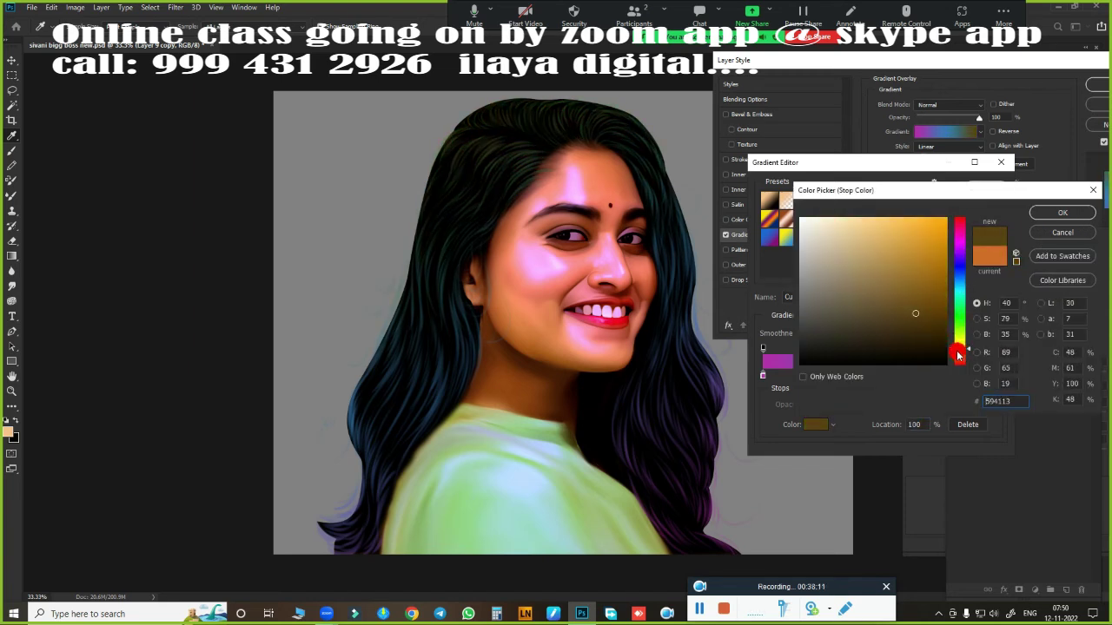
{"action": "left_click", "coordinate": [1062, 213]}
{"action": "double_click", "coordinate": [880, 376]}
{"action": "key", "text": "Return"}
{"action": "key", "text": "Return"}
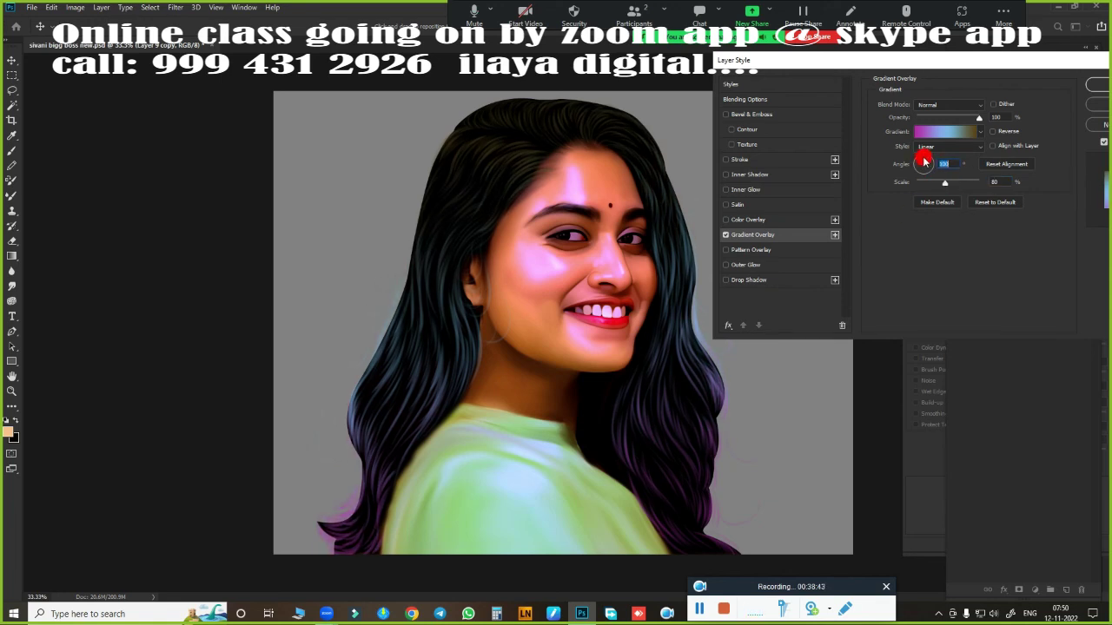
Step: Apply the gradient overlay, stamp visible layers to a new layer, and shift its hue
{"action": "key", "text": "Return"}
{"action": "key", "text": "ctrl+shift+alt+e"}
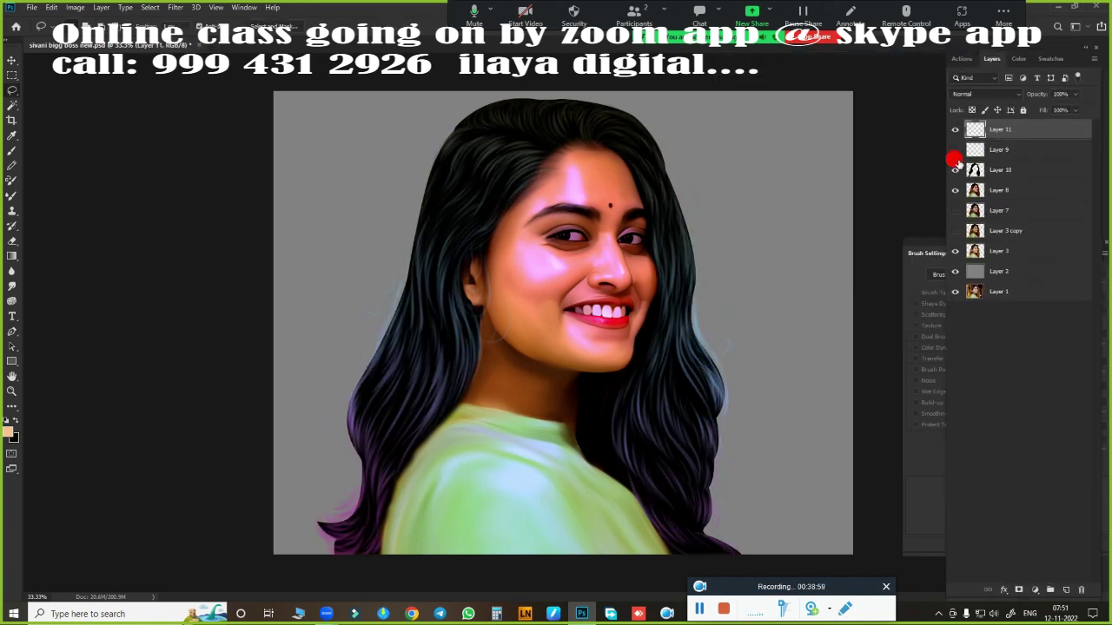
{"action": "key", "text": "ctrl+u"}
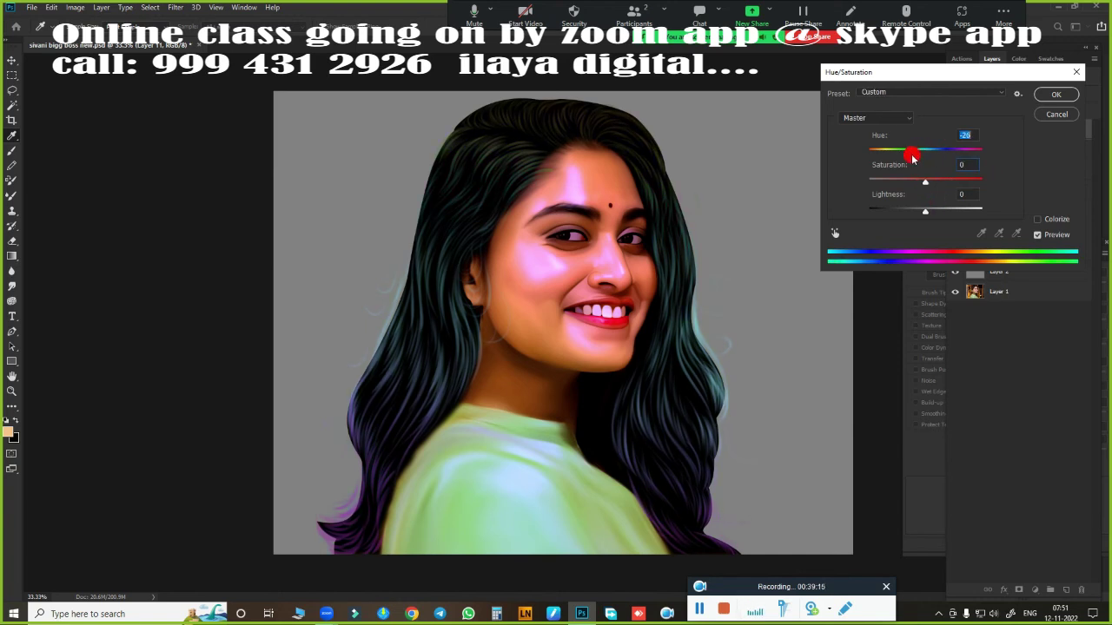
{"action": "mouse_move", "coordinate": [868, 161]}
{"action": "left_mouse_down"}
{"action": "mouse_move", "coordinate": [973, 153]}
{"action": "mouse_move", "coordinate": [924, 157]}
{"action": "mouse_move", "coordinate": [964, 130]}
{"action": "left_mouse_up"}
{"action": "key", "text": "Return"}
Step: Try Layer 10's fill at 12%, undo it, and clear the selection
{"action": "left_click", "coordinate": [953, 151]}
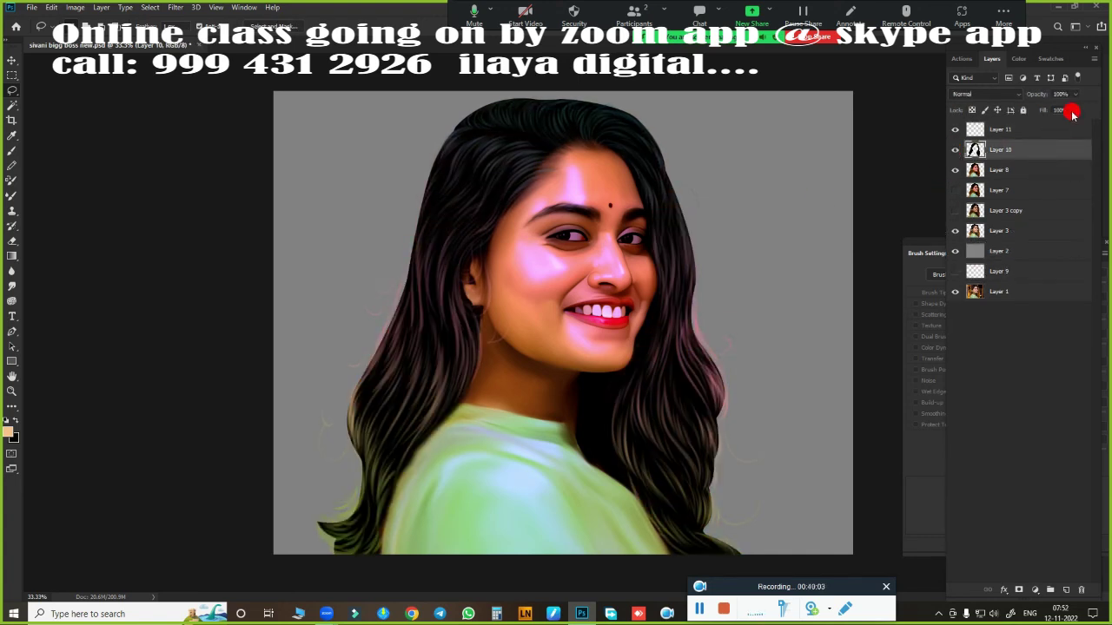
{"action": "left_click", "coordinate": [1076, 110]}
{"action": "mouse_move", "coordinate": [1081, 124]}
{"action": "left_mouse_down"}
{"action": "mouse_move", "coordinate": [1028, 136]}
{"action": "mouse_move", "coordinate": [1081, 124]}
{"action": "left_mouse_up"}
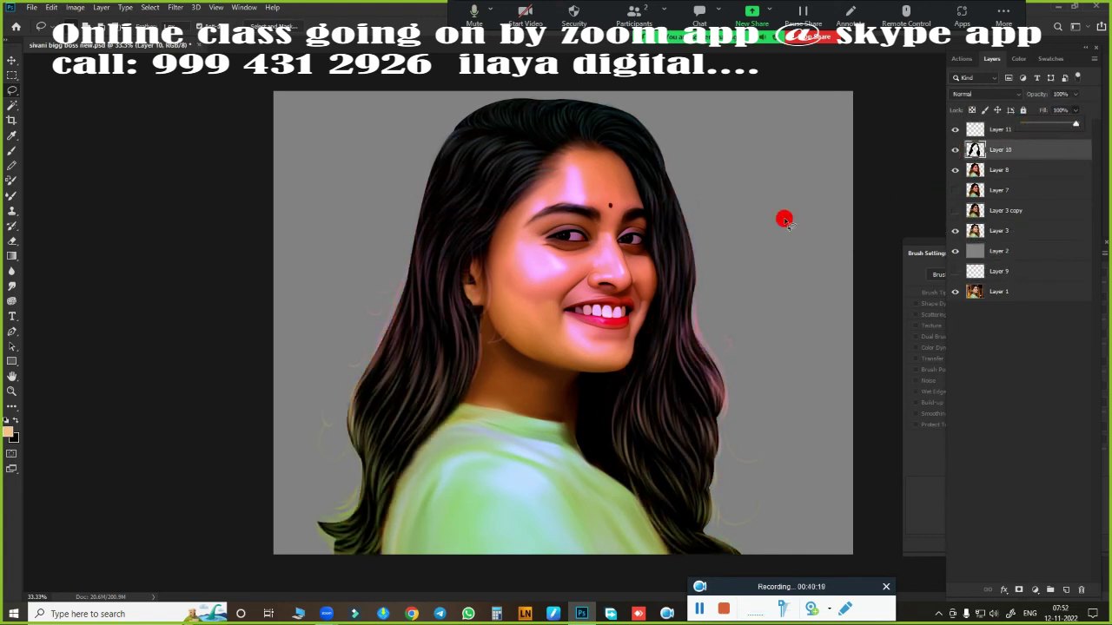
{"action": "key", "text": "ctrl+minus"}
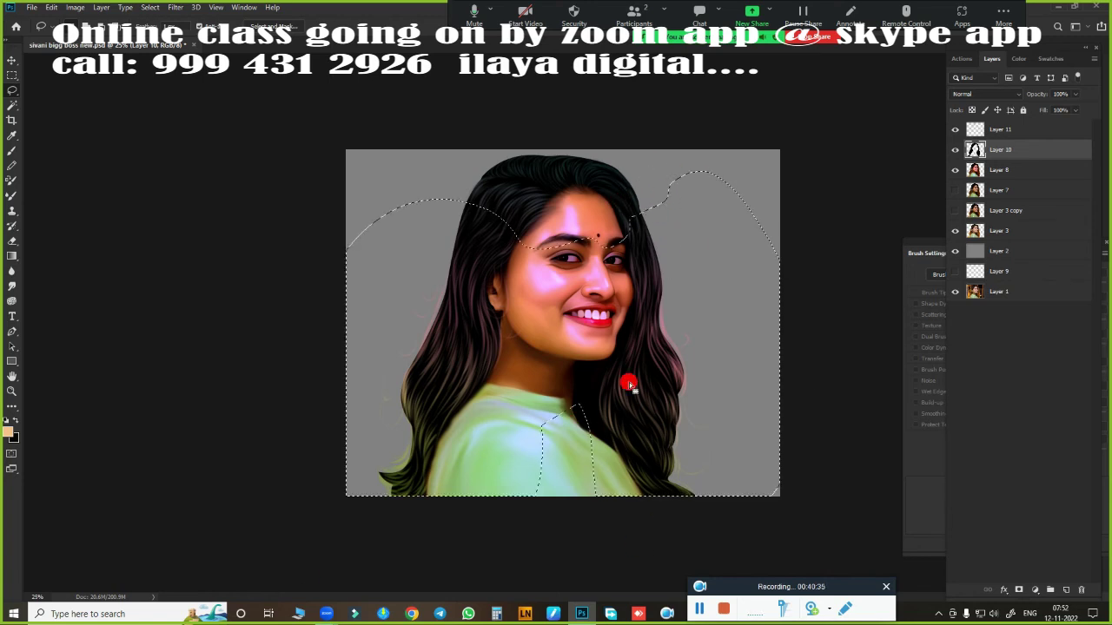
{"action": "key", "text": "ctrl+d"}
Step: Add a new top layer and give it a Gradient Overlay layer style
{"action": "left_click", "coordinate": [984, 151]}
{"action": "key", "text": "ctrl+shift+alt+n"}
{"action": "left_click", "coordinate": [997, 590]}
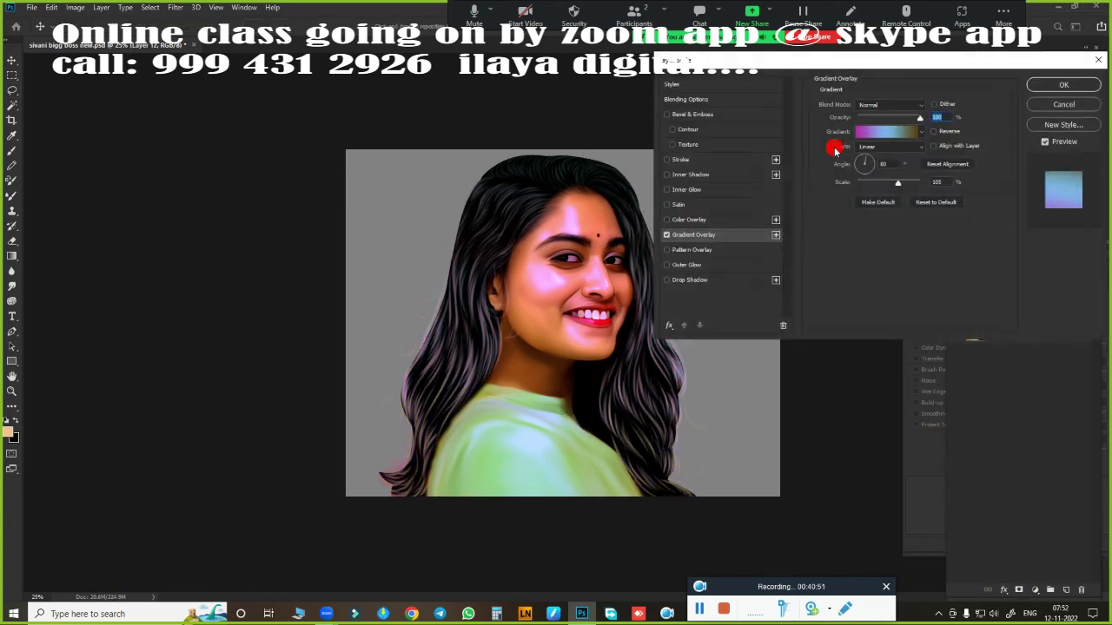
{"action": "left_click", "coordinate": [886, 131]}
{"action": "left_click", "coordinate": [762, 375]}
{"action": "left_click", "coordinate": [815, 422]}
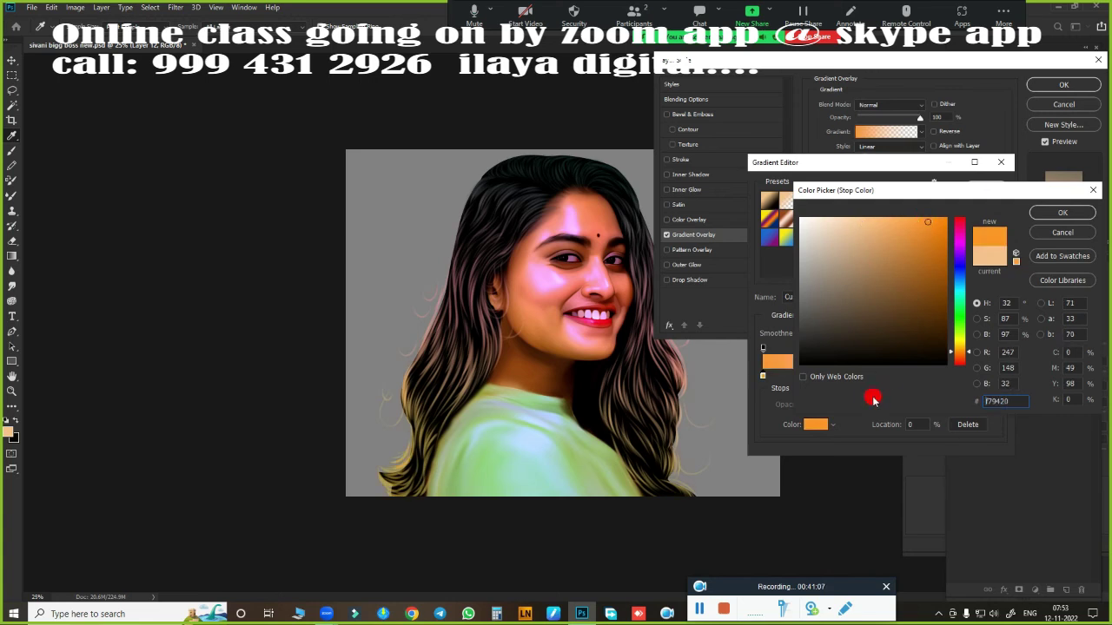
{"action": "key", "text": "Return"}
{"action": "left_click", "coordinate": [996, 375]}
{"action": "left_click", "coordinate": [816, 424]}
{"action": "key", "text": "Return"}
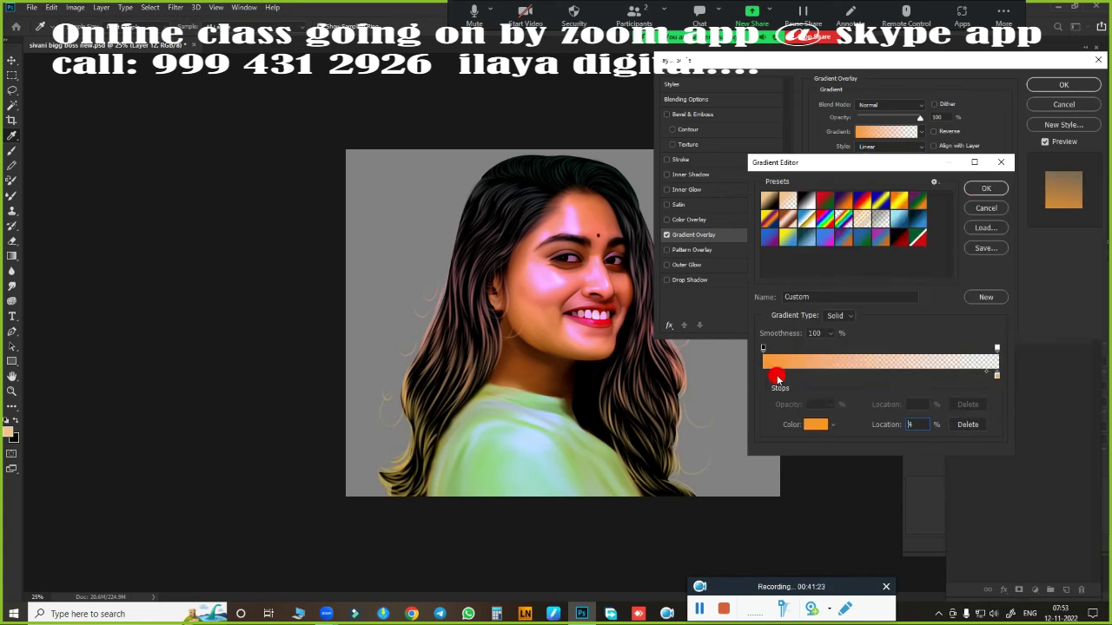
Step: Apply the Orange, Yellow, Orange preset with both stops recoloured yellow
{"action": "left_click", "coordinate": [898, 202]}
{"action": "left_click", "coordinate": [815, 424]}
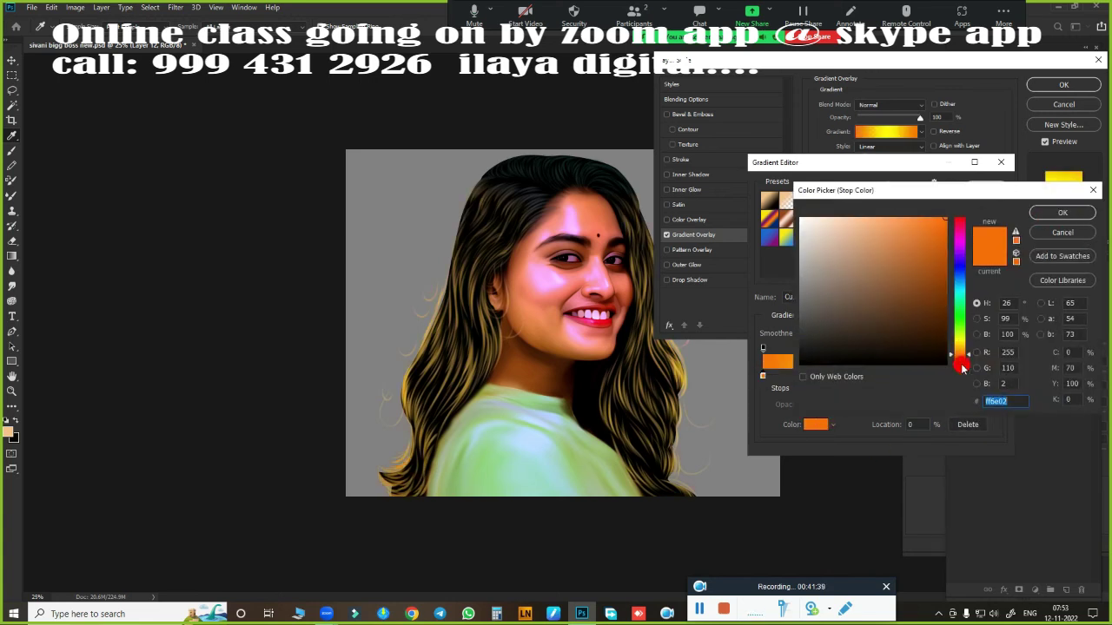
{"action": "key", "text": "Return"}
{"action": "left_click", "coordinate": [997, 375]}
{"action": "left_click", "coordinate": [816, 424]}
{"action": "left_click", "coordinate": [950, 354]}
{"action": "key", "text": "Return"}
{"action": "left_click", "coordinate": [986, 188]}
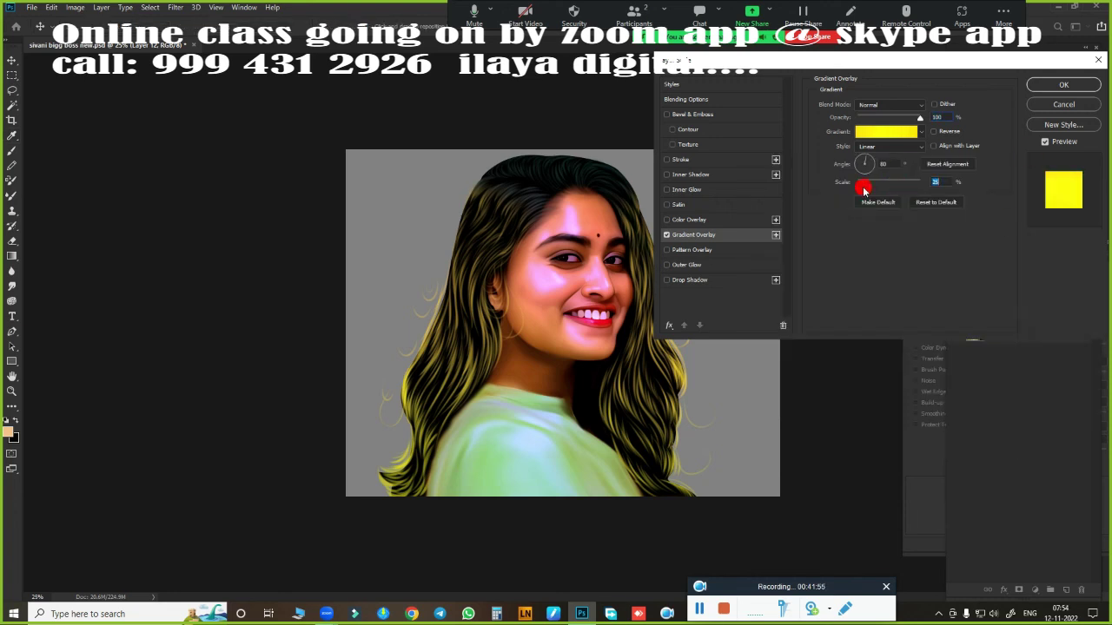
{"action": "key", "text": "Return"}
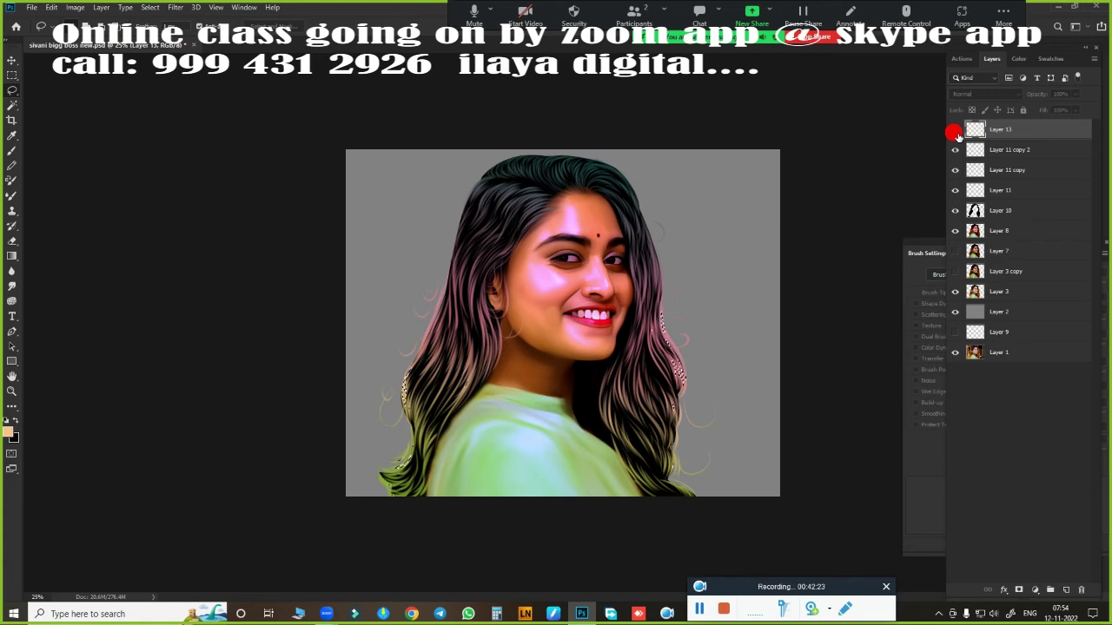
Step: Show Layer 13 at 23% fill, shift the strands' hue, and drop another layer's fill to 43%
{"action": "left_click", "coordinate": [956, 129]}
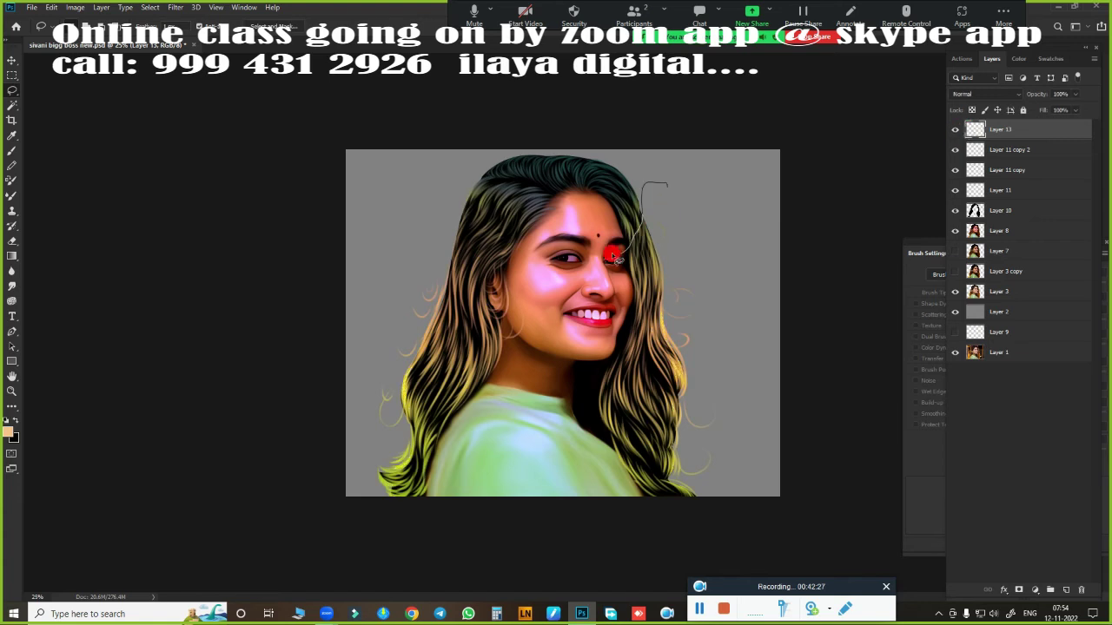
{"action": "left_click", "coordinate": [1008, 190]}
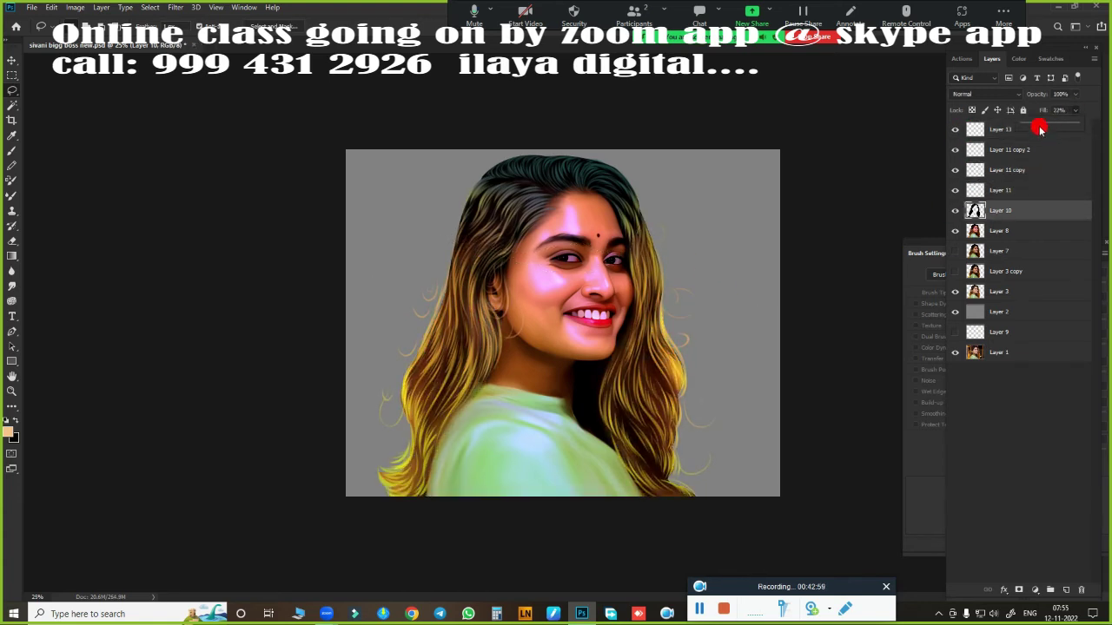
{"action": "mouse_move", "coordinate": [1056, 130]}
{"action": "left_mouse_down"}
{"action": "mouse_move", "coordinate": [1034, 124]}
{"action": "mouse_move", "coordinate": [1056, 131]}
{"action": "left_mouse_up"}
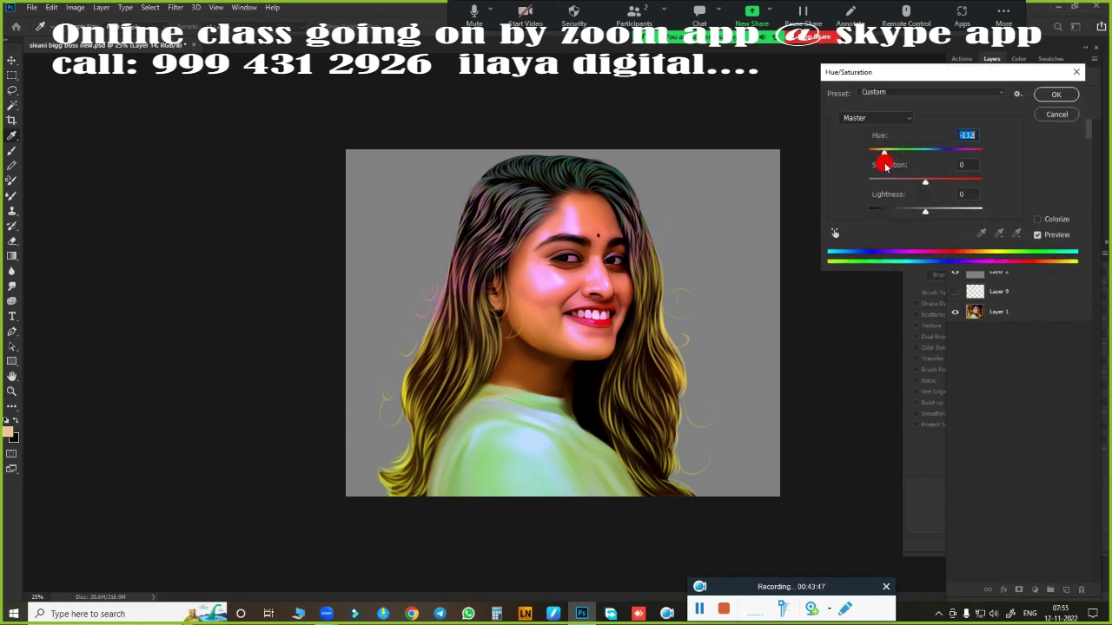
{"action": "left_click_drag", "start_coordinate": [880, 154], "coordinate": [983, 148]}
{"action": "left_click", "coordinate": [1054, 94]}
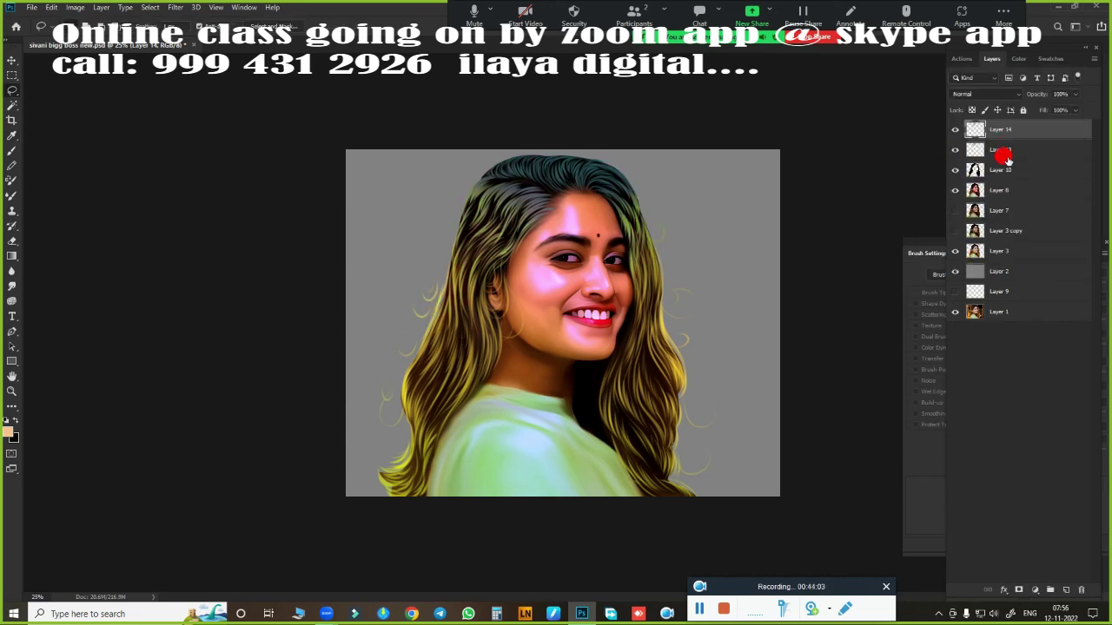
{"action": "left_click_drag", "start_coordinate": [1095, 122], "coordinate": [1063, 133]}
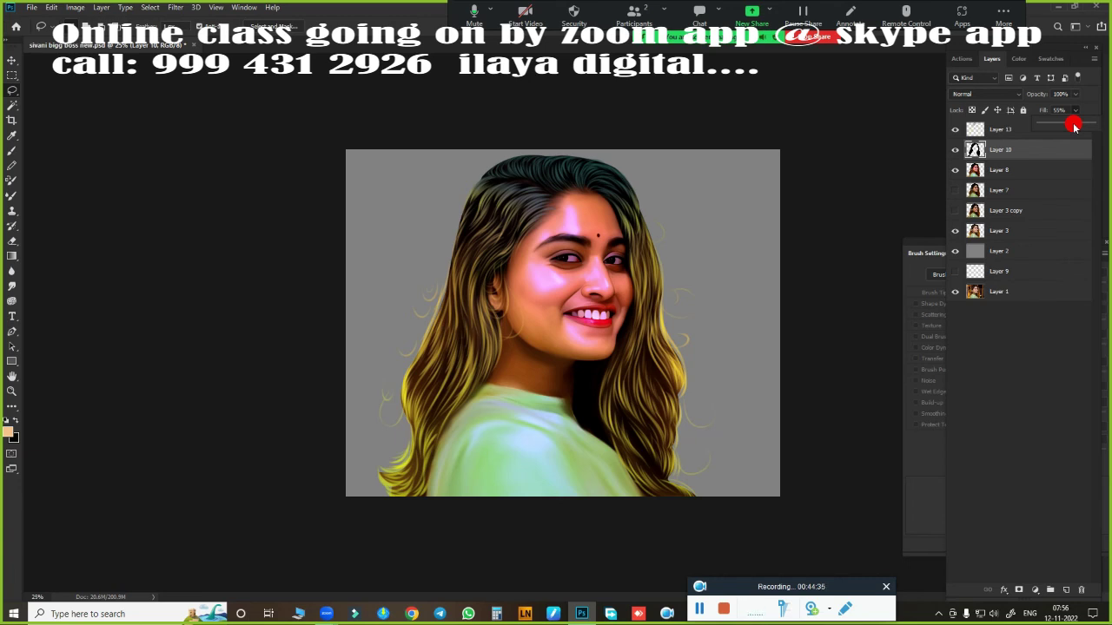
Step: Choose a fine hair-strand brush tip and look over the hairline
{"action": "right_click", "coordinate": [531, 370]}
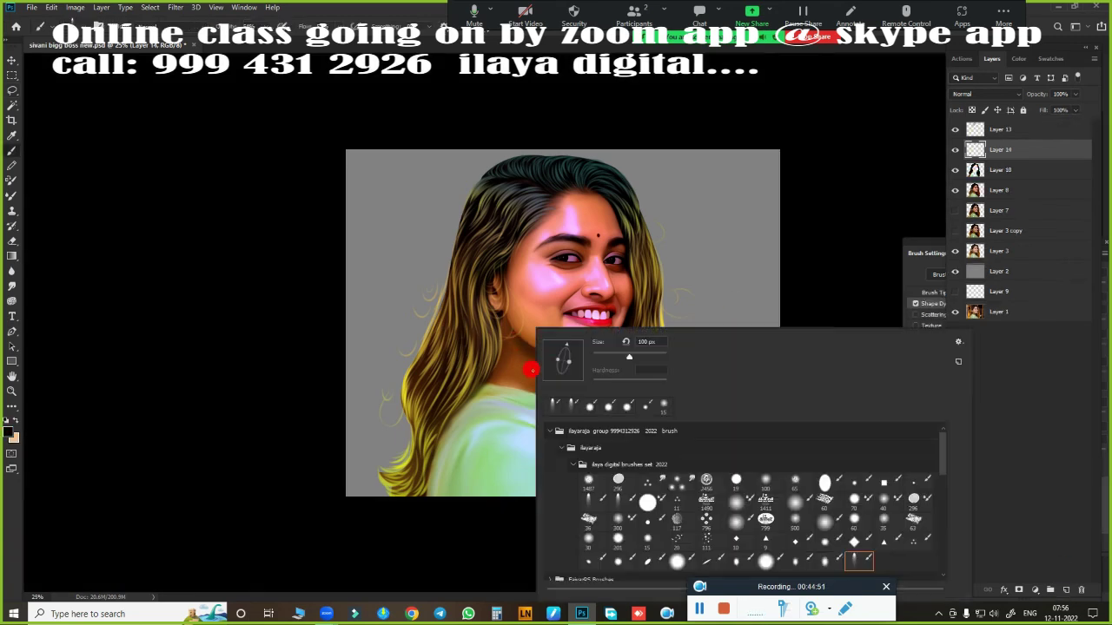
{"action": "left_click", "coordinate": [954, 294]}
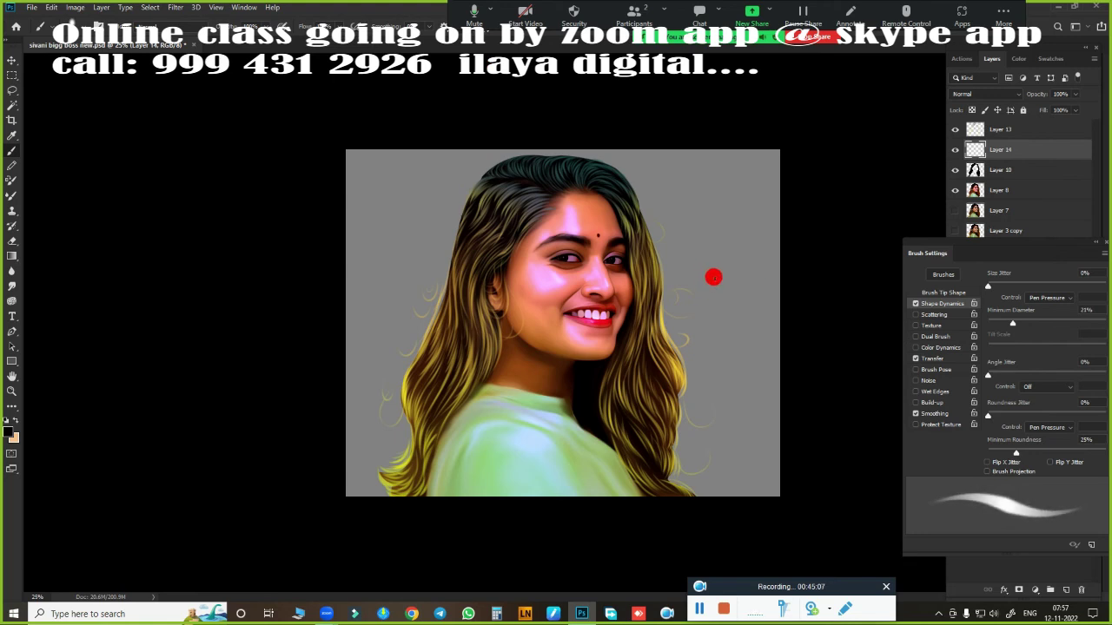
{"action": "scroll", "coordinate": [528, 367], "scroll_direction": "up", "scroll_amount": 5}
{"action": "scroll", "coordinate": [460, 154], "scroll_direction": "up", "scroll_amount": 2}
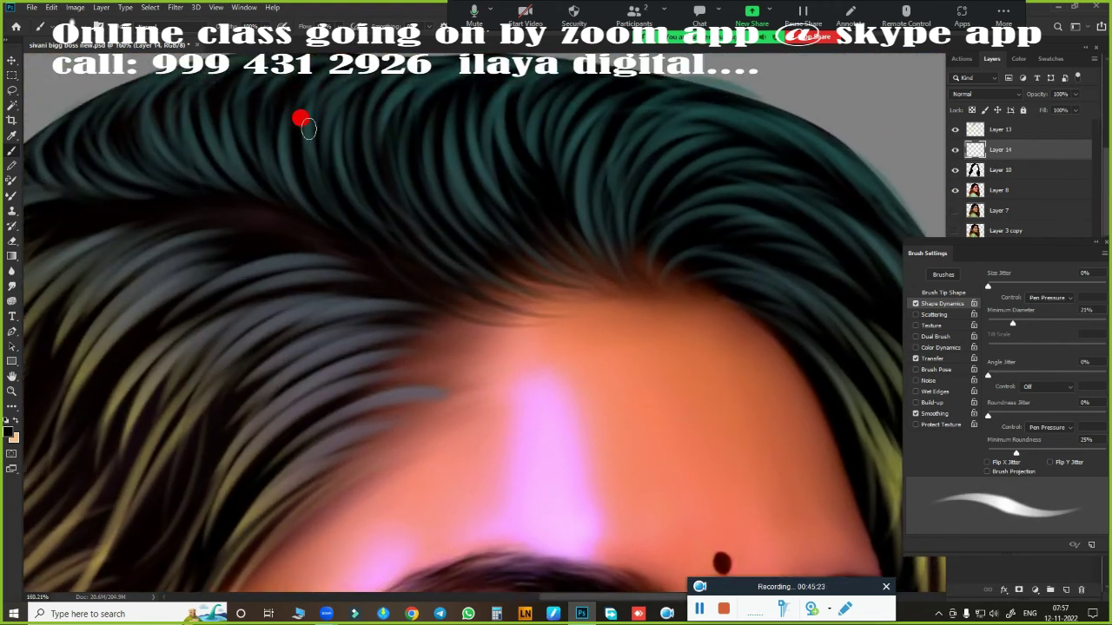
{"action": "left_click_drag", "start_coordinate": [600, 291], "coordinate": [436, 306]}
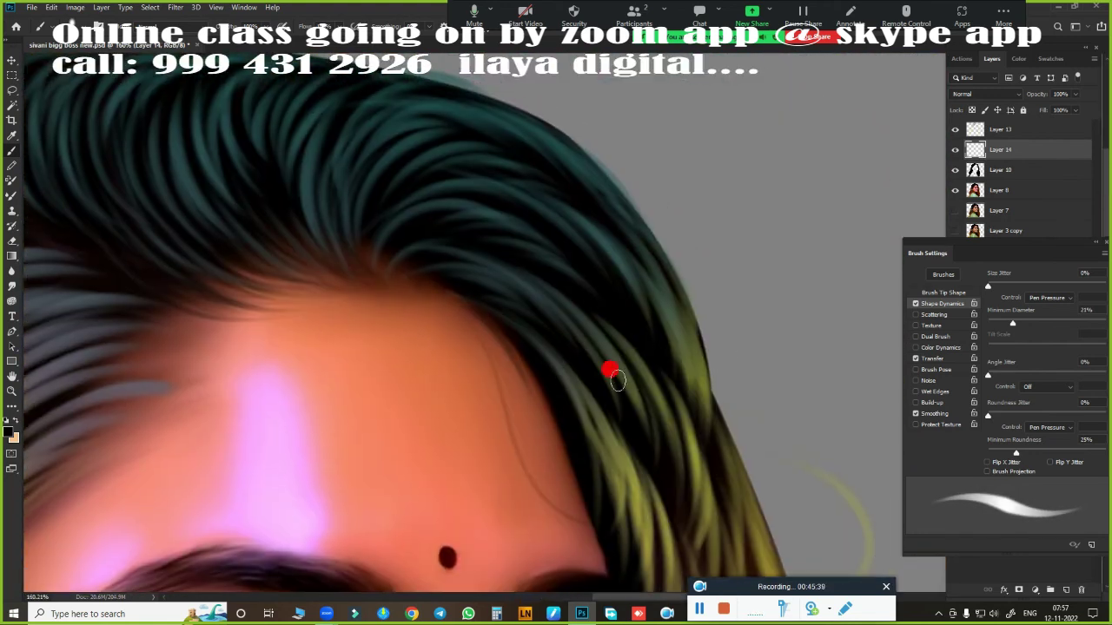
{"action": "scroll", "coordinate": [343, 311], "scroll_direction": "down", "scroll_amount": 2}
{"action": "scroll", "coordinate": [343, 311], "scroll_direction": "left", "scroll_amount": 4}
{"action": "scroll", "coordinate": [265, 456], "scroll_direction": "down", "scroll_amount": 4}
{"action": "scroll", "coordinate": [487, 101], "scroll_direction": "up", "scroll_amount": 3}
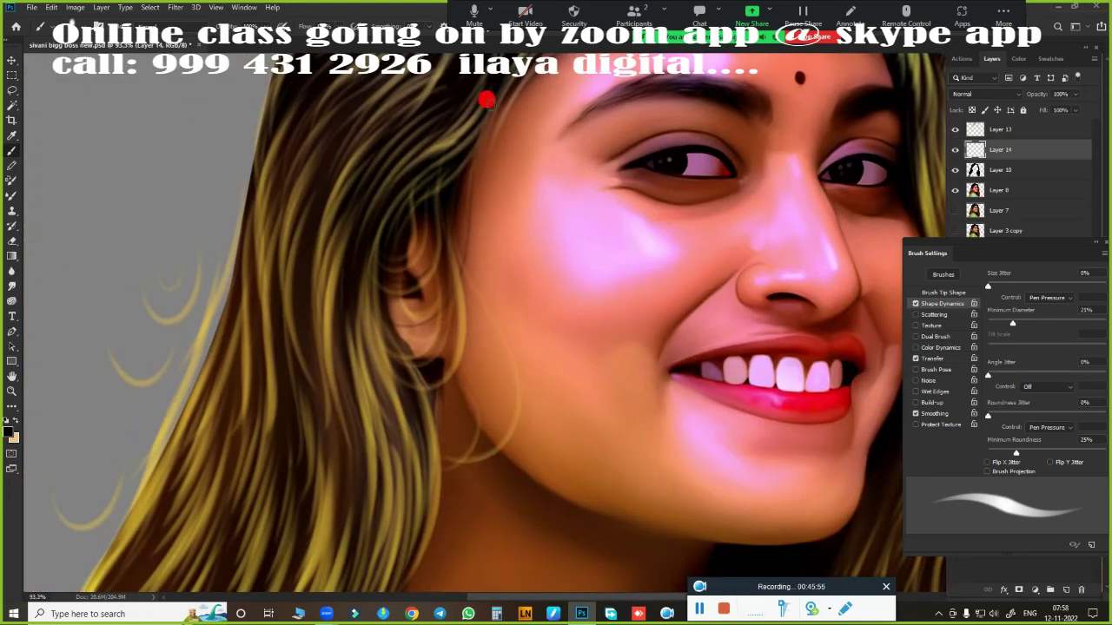
{"action": "scroll", "coordinate": [369, 352], "scroll_direction": "down", "scroll_amount": 3}
{"action": "scroll", "coordinate": [494, 307], "scroll_direction": "down", "scroll_amount": 3}
{"action": "scroll", "coordinate": [526, 196], "scroll_direction": "up", "scroll_amount": 3}
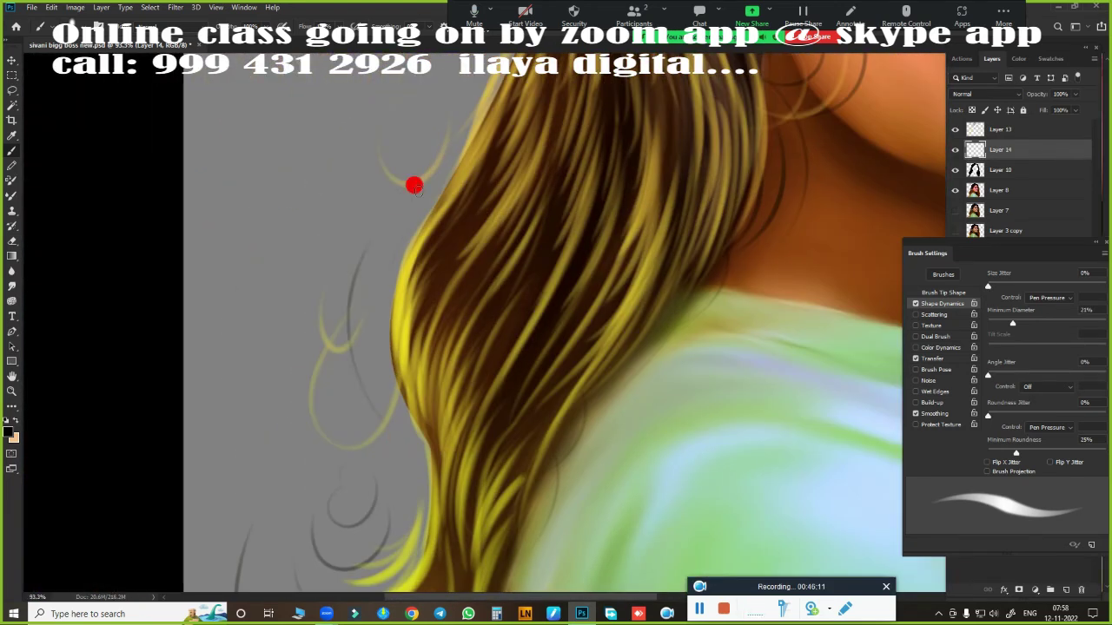
{"action": "left_click_drag", "start_coordinate": [412, 182], "coordinate": [404, 519]}
{"action": "scroll", "coordinate": [439, 312], "scroll_direction": "up", "scroll_amount": 3}
{"action": "scroll", "coordinate": [662, 149], "scroll_direction": "down", "scroll_amount": 5}
{"action": "scroll", "coordinate": [662, 148], "scroll_direction": "right", "scroll_amount": 5}
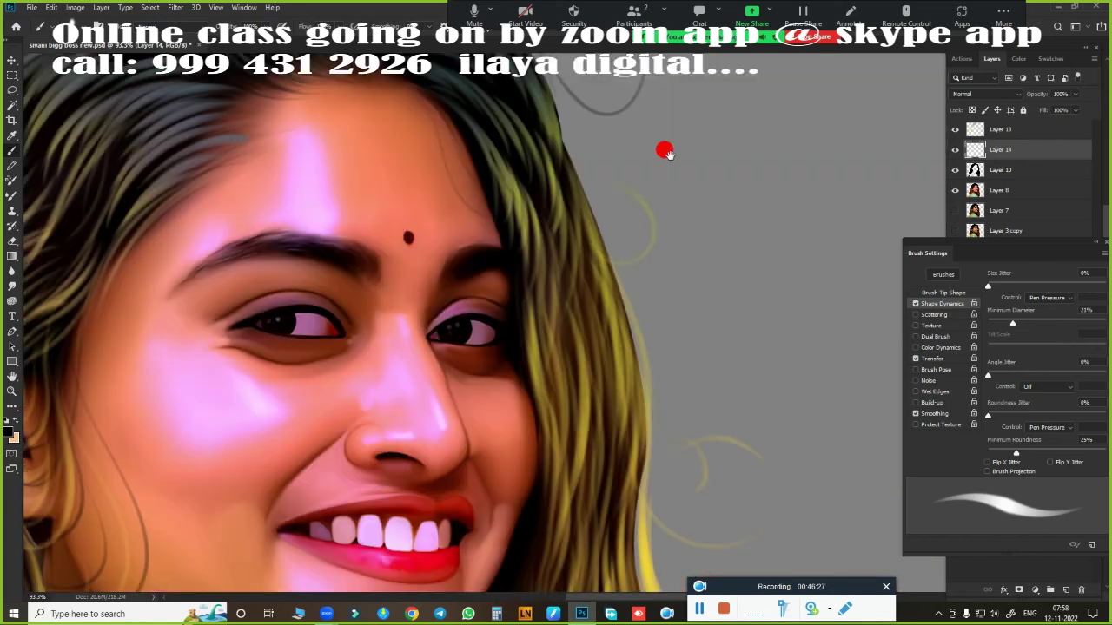
{"action": "scroll", "coordinate": [573, 259], "scroll_direction": "down", "scroll_amount": 3}
{"action": "scroll", "coordinate": [645, 101], "scroll_direction": "down", "scroll_amount": 3}
{"action": "scroll", "coordinate": [693, 501], "scroll_direction": "up", "scroll_amount": 3}
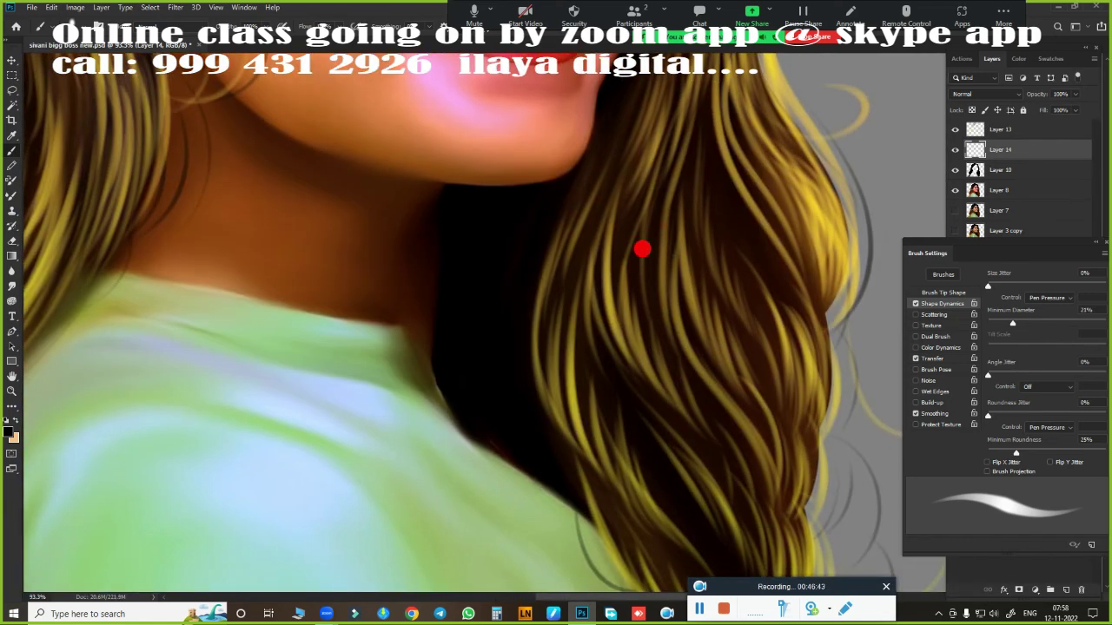
{"action": "scroll", "coordinate": [643, 249], "scroll_direction": "up", "scroll_amount": 3}
{"action": "scroll", "coordinate": [660, 222], "scroll_direction": "down", "scroll_amount": 3}
{"action": "scroll", "coordinate": [573, 316], "scroll_direction": "down", "scroll_amount": 3}
{"action": "scroll", "coordinate": [484, 477], "scroll_direction": "up", "scroll_amount": 5}
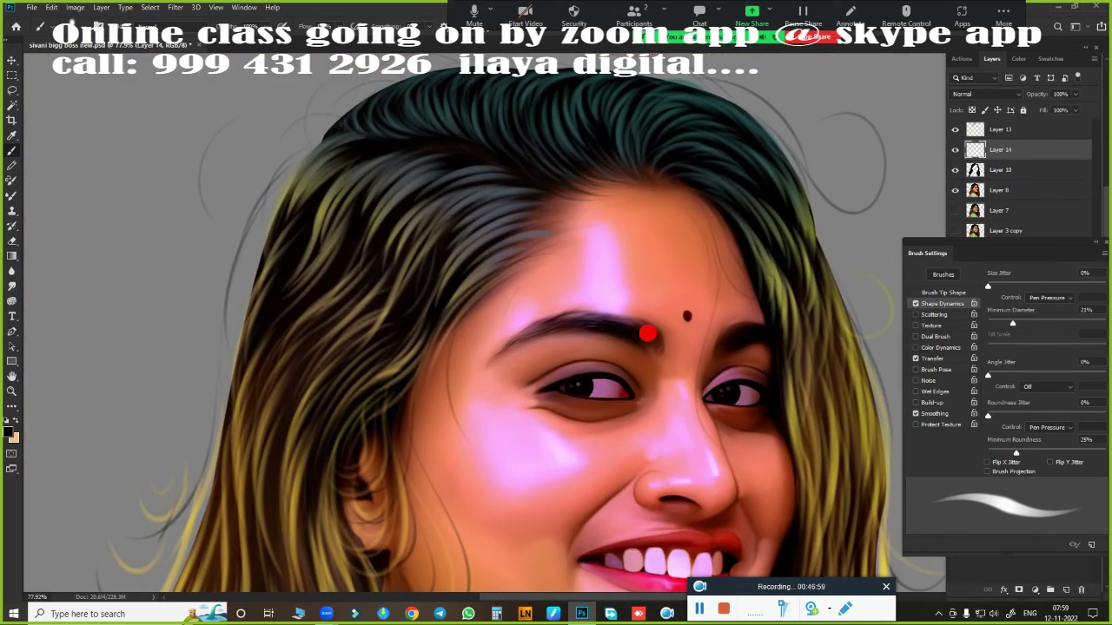
{"action": "scroll", "coordinate": [646, 325], "scroll_direction": "up", "scroll_amount": 3}
{"action": "scroll", "coordinate": [393, 276], "scroll_direction": "down", "scroll_amount": 3}
Step: Set the foreground painting colour to yellow
{"action": "left_click", "coordinate": [12, 431]}
{"action": "key", "text": "Return"}
{"action": "scroll", "coordinate": [509, 228], "scroll_direction": "up", "scroll_amount": 3}
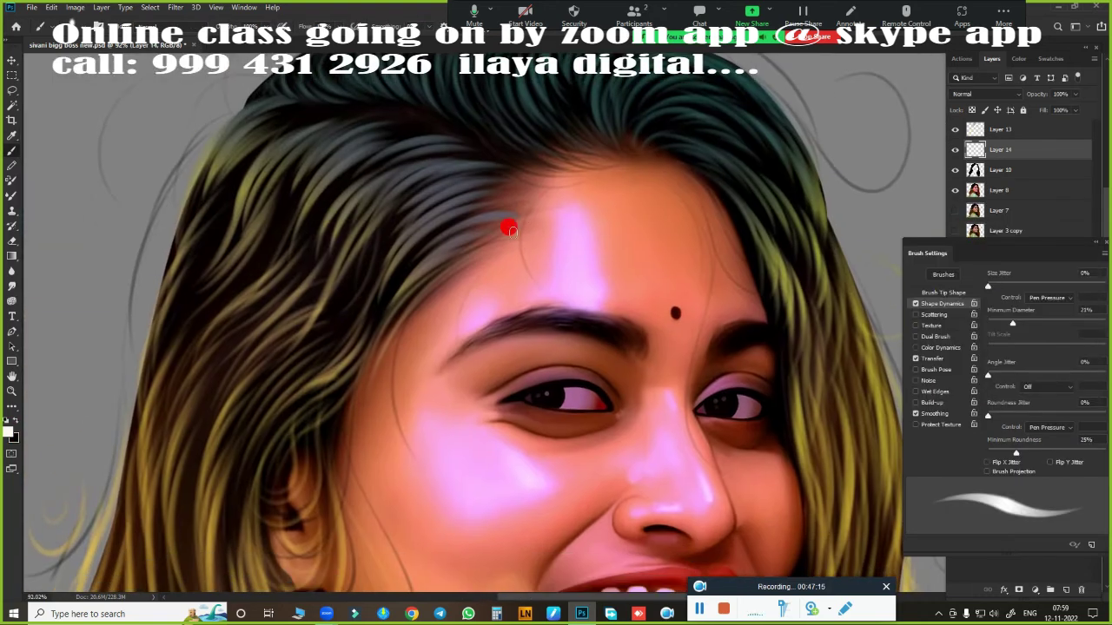
{"action": "scroll", "coordinate": [501, 176], "scroll_direction": "left", "scroll_amount": 3}
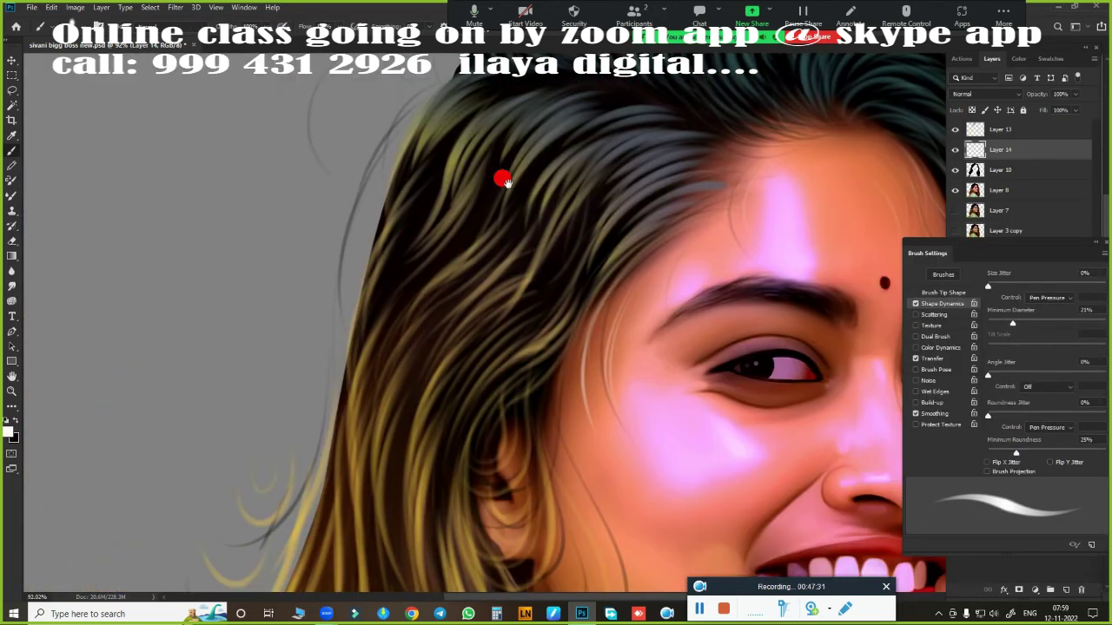
{"action": "scroll", "coordinate": [347, 251], "scroll_direction": "down", "scroll_amount": 5}
{"action": "scroll", "coordinate": [417, 404], "scroll_direction": "up", "scroll_amount": 3}
{"action": "scroll", "coordinate": [502, 285], "scroll_direction": "up", "scroll_amount": 2}
{"action": "scroll", "coordinate": [501, 285], "scroll_direction": "up", "scroll_amount": 3}
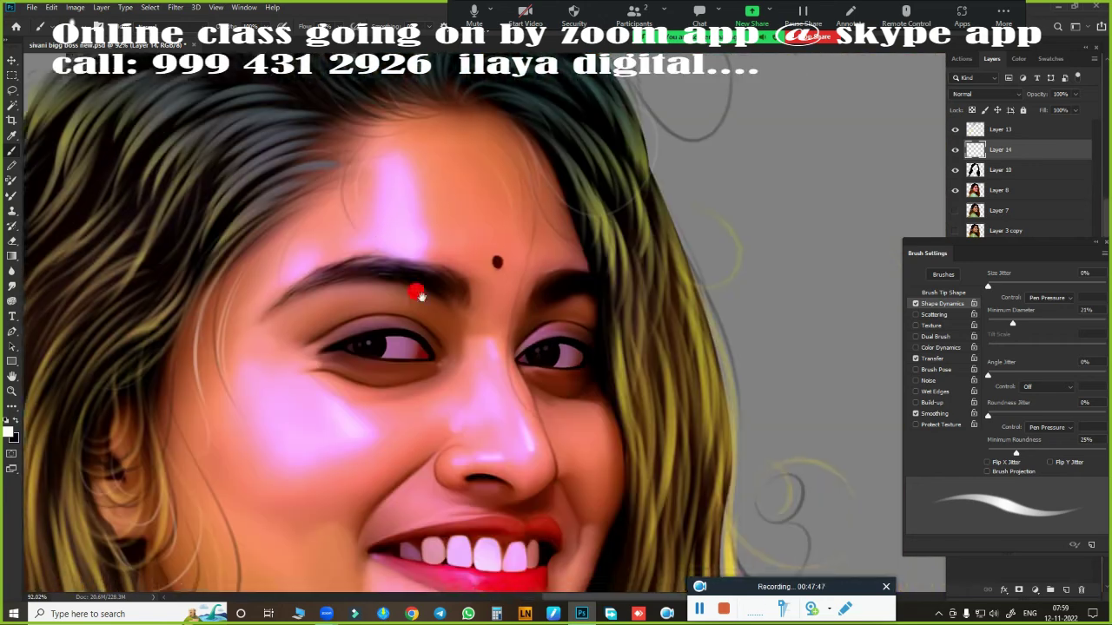
{"action": "scroll", "coordinate": [414, 293], "scroll_direction": "down", "scroll_amount": 5}
{"action": "scroll", "coordinate": [623, 191], "scroll_direction": "down", "scroll_amount": 5}
{"action": "left_click", "coordinate": [12, 432]}
{"action": "key", "text": "Return"}
Step: Fit the whole golden-haired portrait back on screen
{"action": "scroll", "coordinate": [677, 322], "scroll_direction": "up", "scroll_amount": 5}
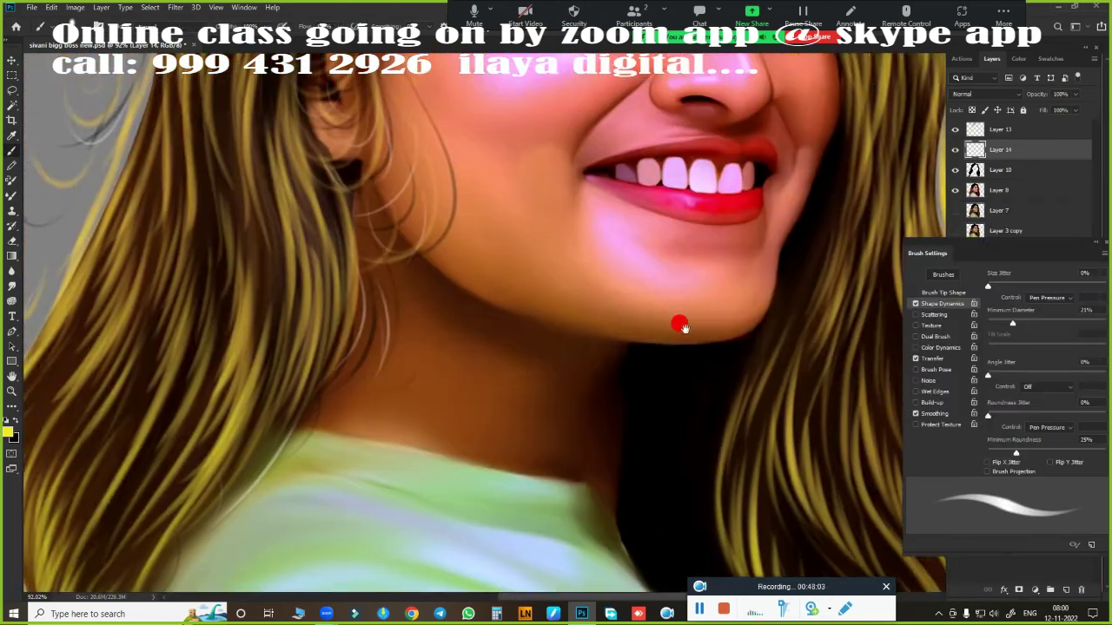
{"action": "scroll", "coordinate": [514, 307], "scroll_direction": "up", "scroll_amount": 5}
{"action": "scroll", "coordinate": [473, 268], "scroll_direction": "up", "scroll_amount": 2}
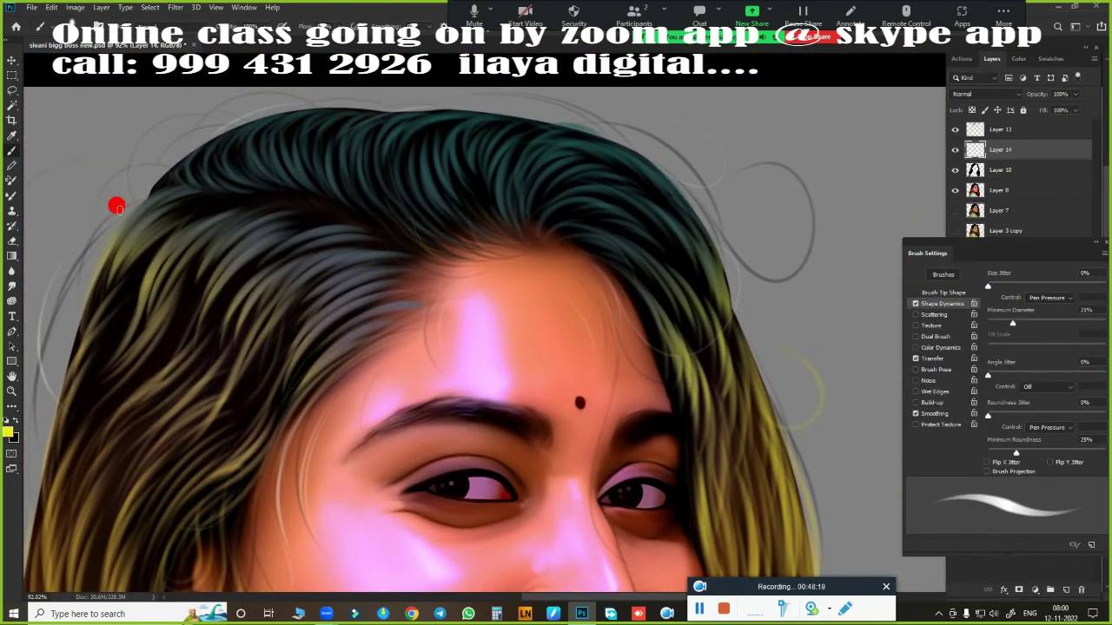
{"action": "scroll", "coordinate": [640, 280], "scroll_direction": "down", "scroll_amount": 5}
{"action": "scroll", "coordinate": [717, 131], "scroll_direction": "left", "scroll_amount": 5}
{"action": "scroll", "coordinate": [441, 295], "scroll_direction": "up", "scroll_amount": 5}
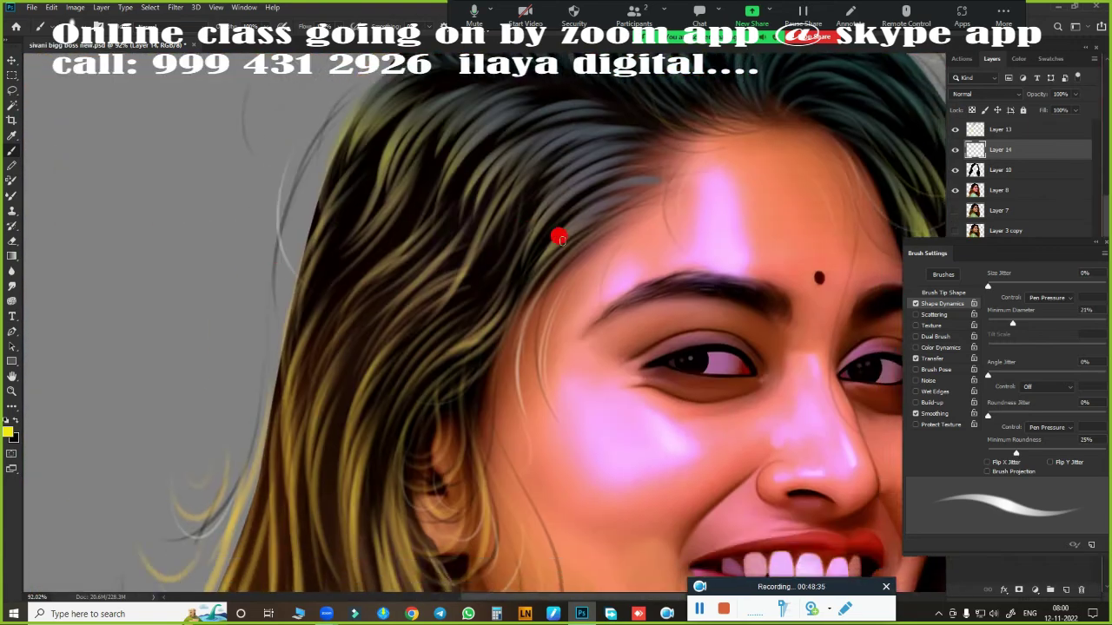
{"action": "scroll", "coordinate": [558, 236], "scroll_direction": "left", "scroll_amount": 3}
{"action": "scroll", "coordinate": [559, 235], "scroll_direction": "up", "scroll_amount": 2}
{"action": "key", "text": "ctrl+0"}
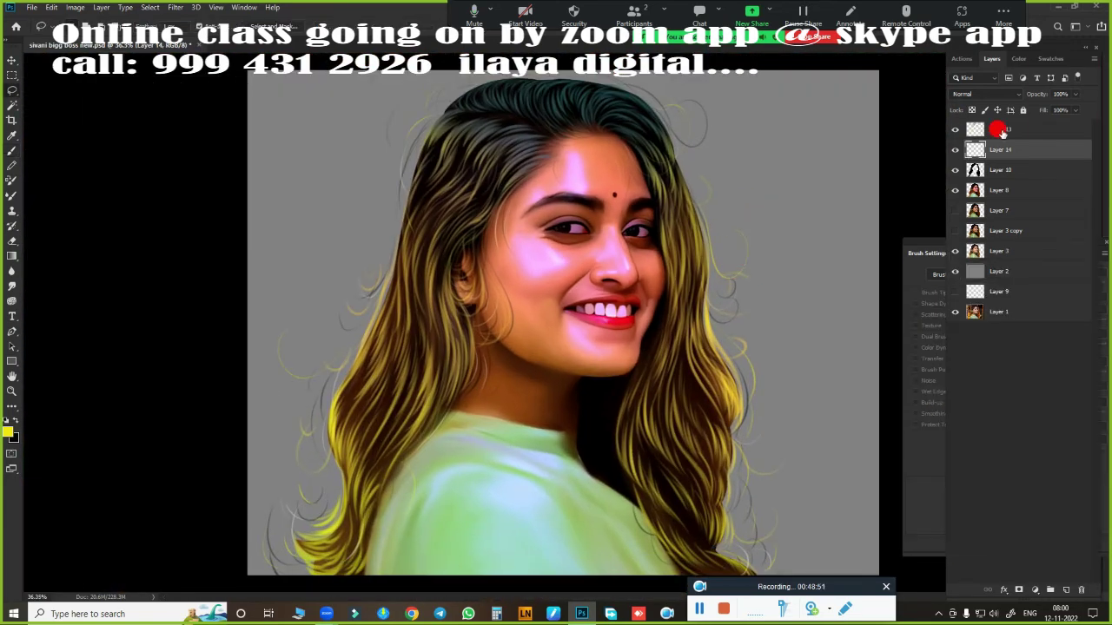
Step: Clear the hair selection, add a new layer and shift the portrait's hue to +34
{"action": "key", "text": "shift+F6"}
{"action": "key", "text": "Return"}
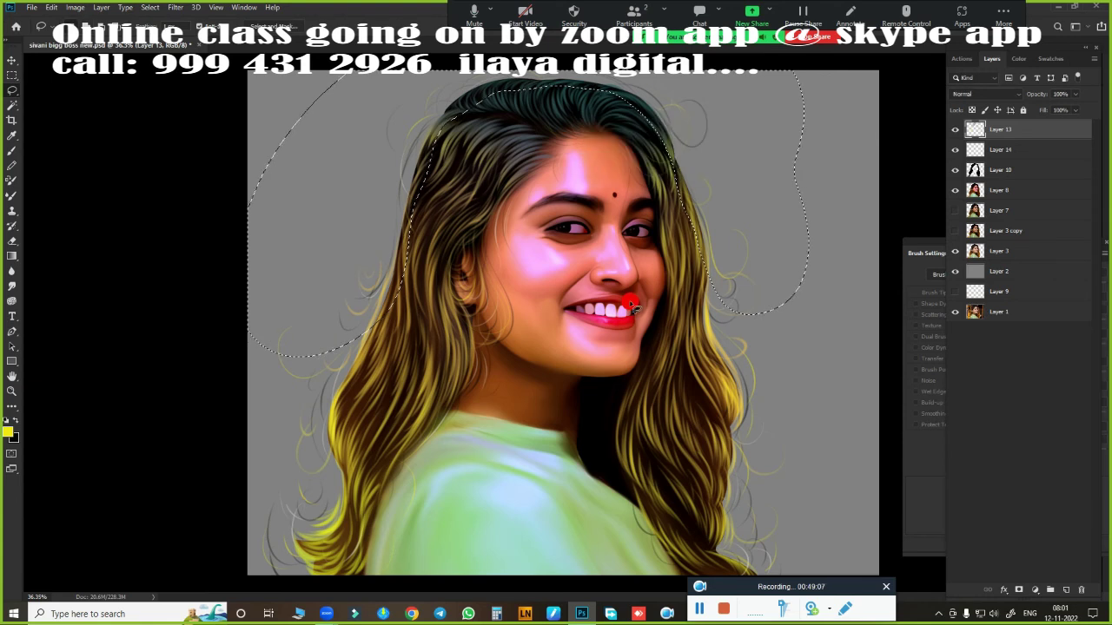
{"action": "key", "text": "ctrl+j"}
{"action": "key", "text": "ctrl+u"}
{"action": "left_click_drag", "start_coordinate": [924, 154], "coordinate": [949, 157]}
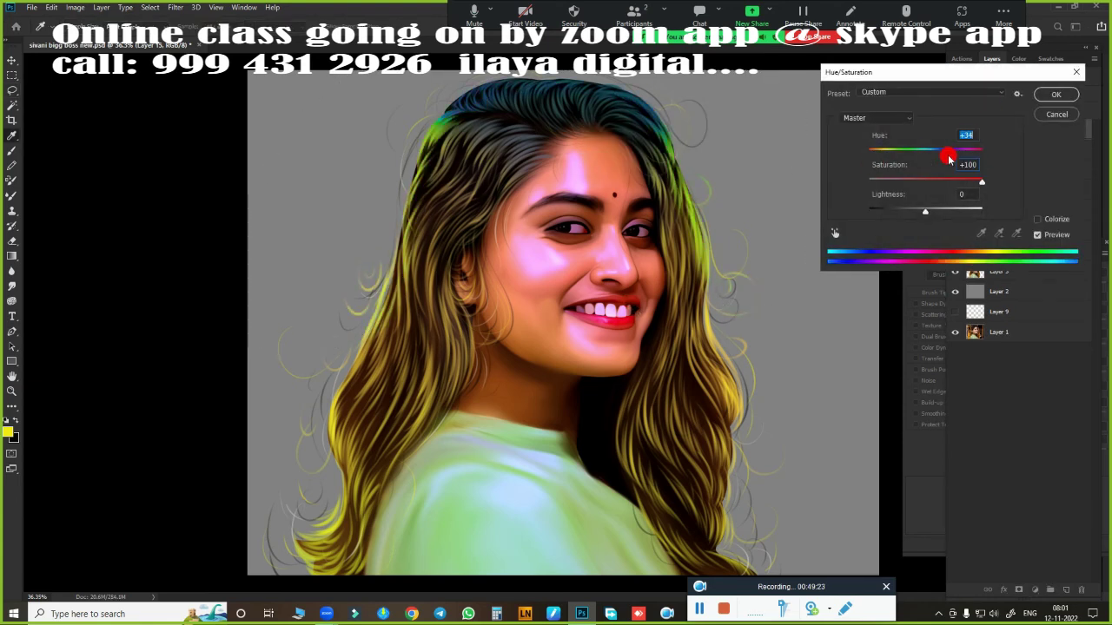
{"action": "left_click", "coordinate": [1055, 93]}
Step: Choose a soft brush and a pale pink painting colour
{"action": "scroll", "coordinate": [712, 255], "scroll_direction": "up", "scroll_amount": 1}
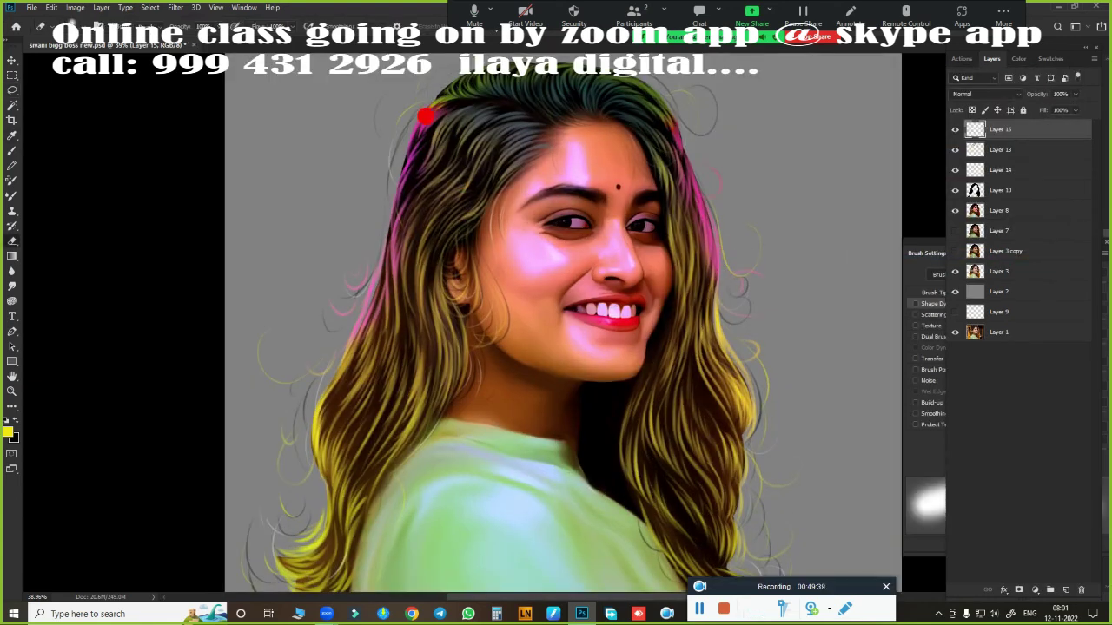
{"action": "scroll", "coordinate": [528, 314], "scroll_direction": "up", "scroll_amount": 1}
{"action": "right_click", "coordinate": [633, 584]}
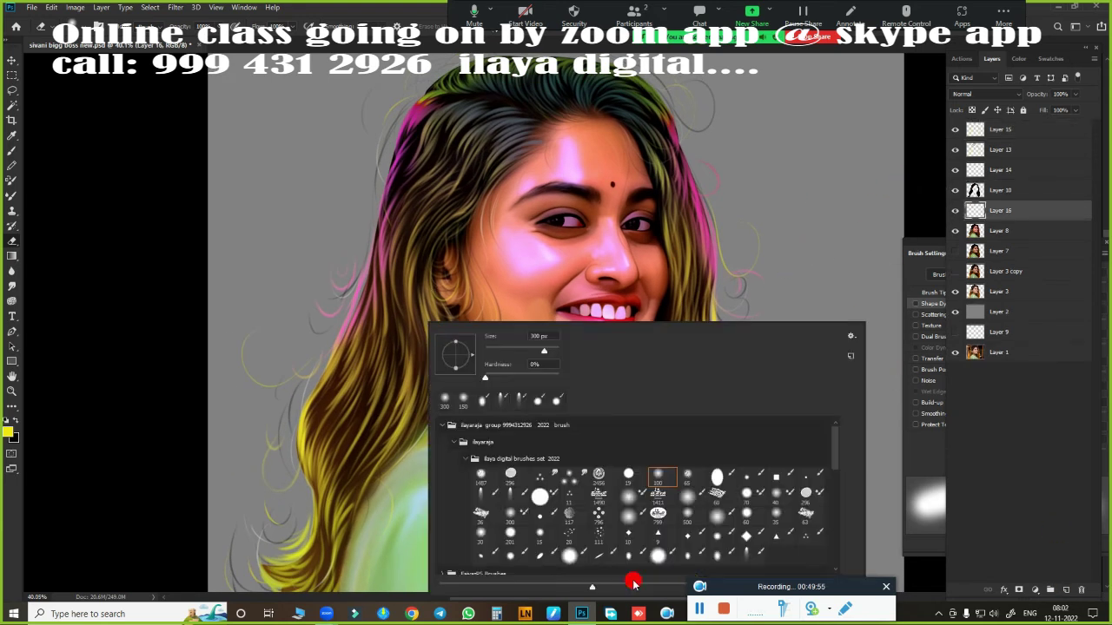
{"action": "left_click", "coordinate": [11, 433]}
{"action": "left_click", "coordinate": [956, 244]}
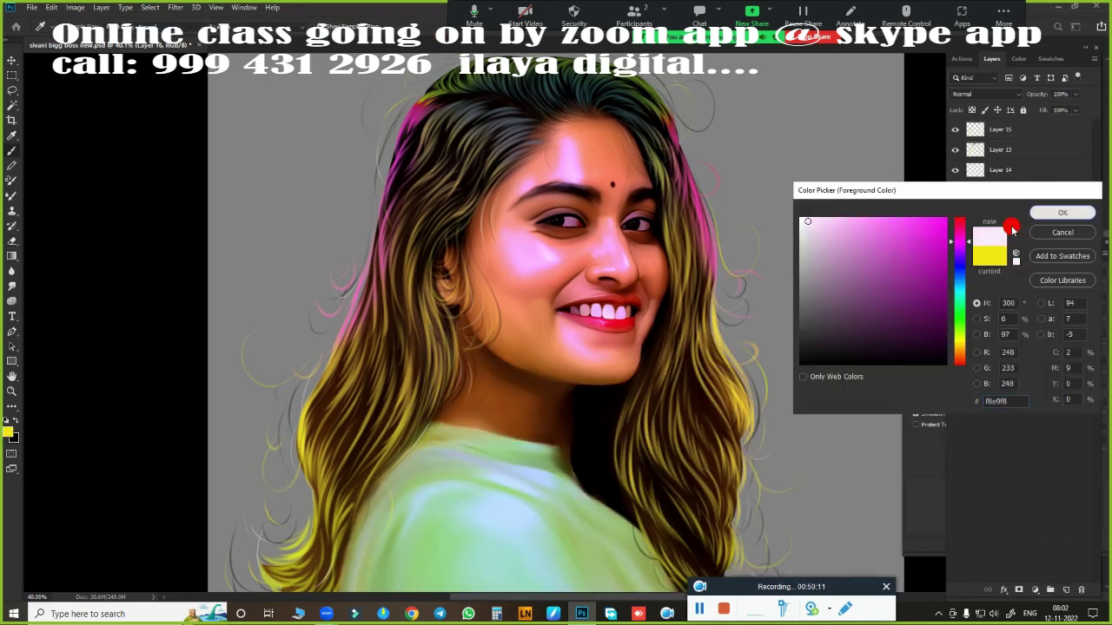
{"action": "left_click", "coordinate": [992, 218]}
Step: Work around the face painting soft pink highlights on the nose, lips and cheeks
{"action": "scroll", "coordinate": [556, 298], "scroll_direction": "up", "scroll_amount": 5}
{"action": "scroll", "coordinate": [557, 298], "scroll_direction": "up", "scroll_amount": 1}
{"action": "scroll", "coordinate": [543, 325], "scroll_direction": "up", "scroll_amount": 3}
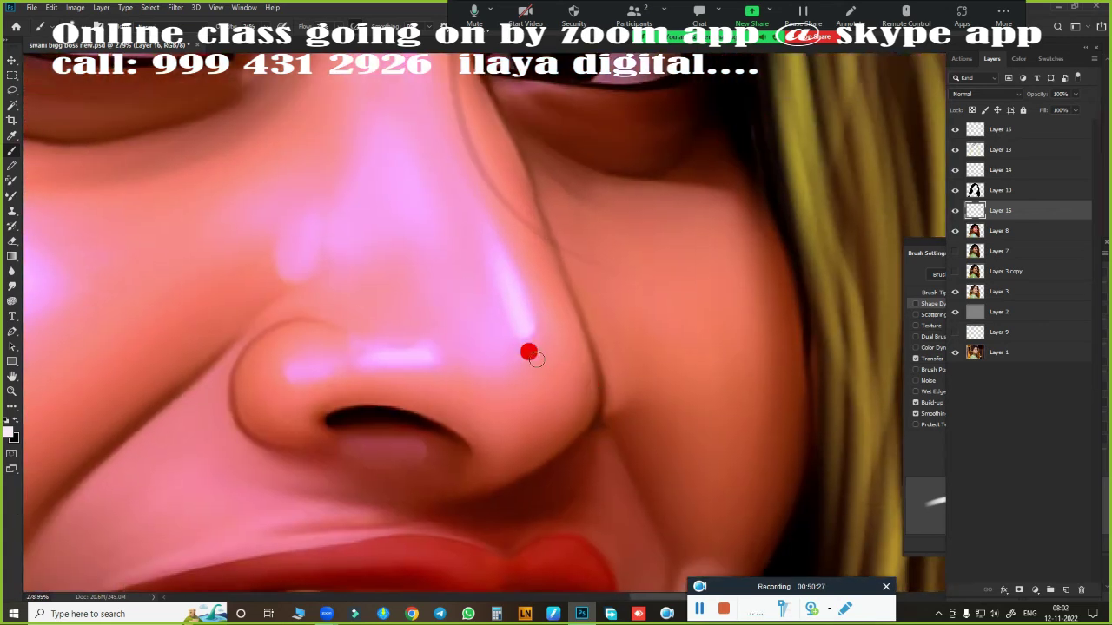
{"action": "left_click_drag", "start_coordinate": [278, 244], "coordinate": [400, 327]}
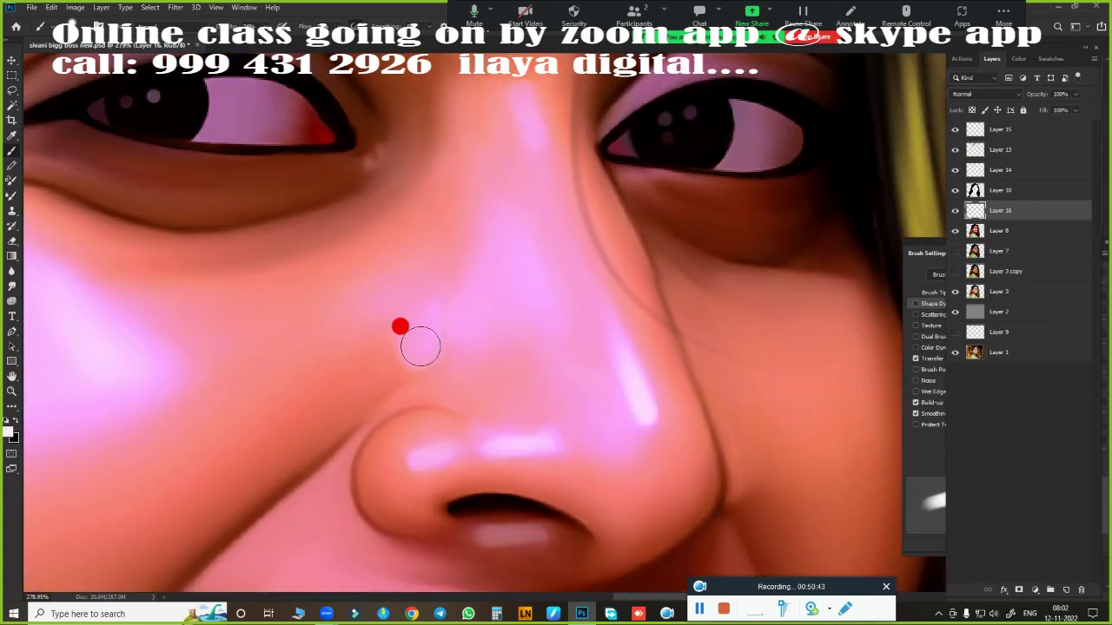
{"action": "scroll", "coordinate": [585, 332], "scroll_direction": "down", "scroll_amount": 3}
{"action": "scroll", "coordinate": [551, 256], "scroll_direction": "up", "scroll_amount": 1}
{"action": "scroll", "coordinate": [554, 348], "scroll_direction": "up", "scroll_amount": 1}
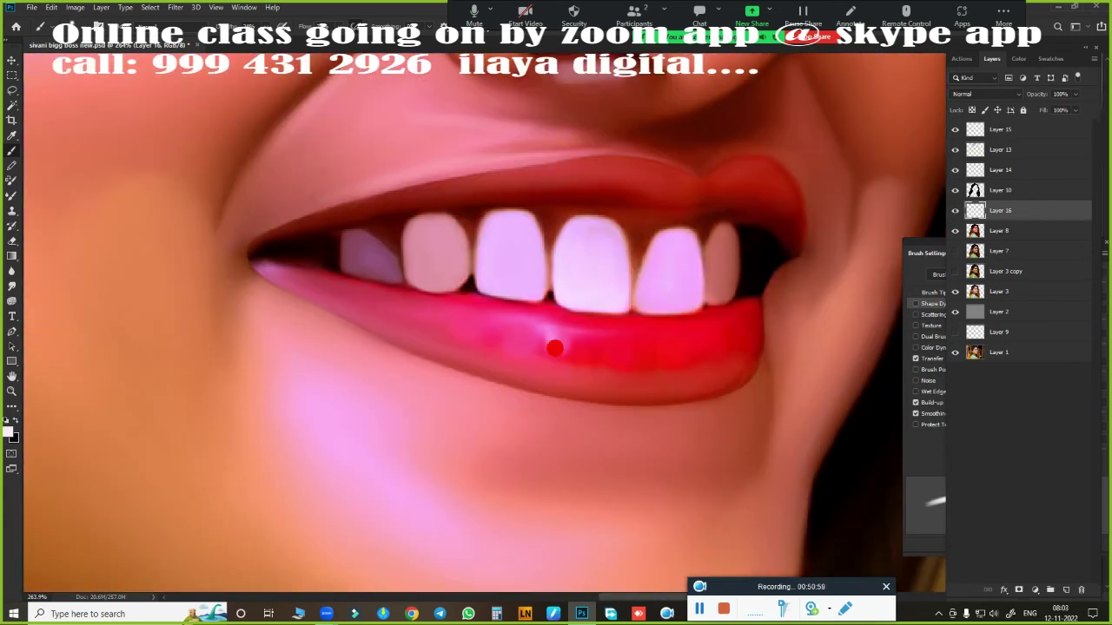
{"action": "scroll", "coordinate": [702, 389], "scroll_direction": "down", "scroll_amount": 3}
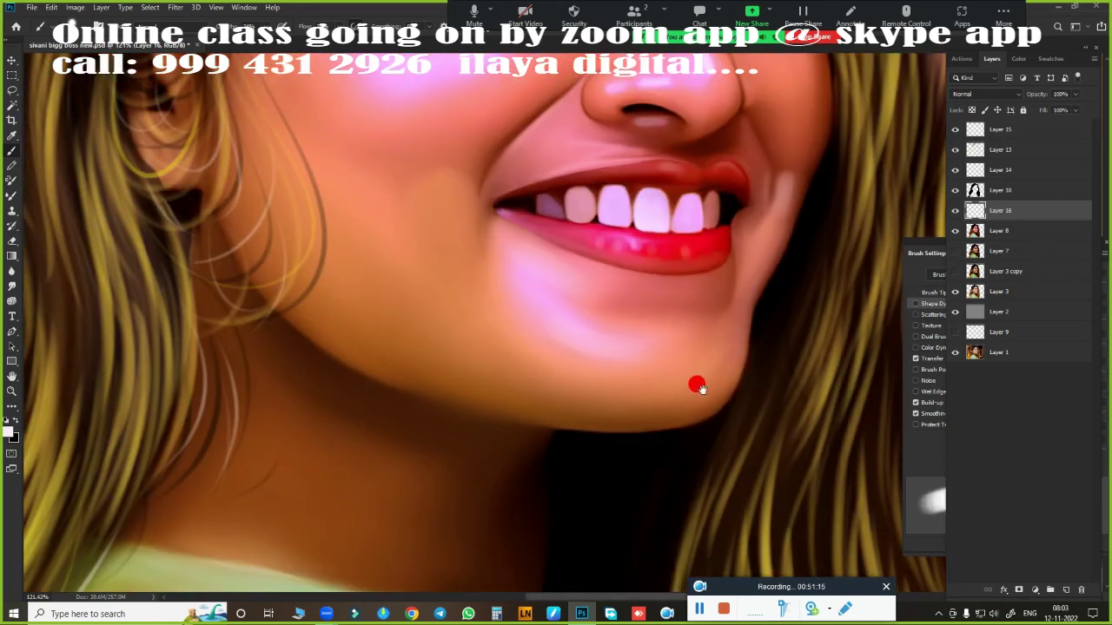
{"action": "scroll", "coordinate": [280, 385], "scroll_direction": "down", "scroll_amount": 2}
{"action": "scroll", "coordinate": [380, 365], "scroll_direction": "up", "scroll_amount": 4}
{"action": "scroll", "coordinate": [509, 429], "scroll_direction": "up", "scroll_amount": 2}
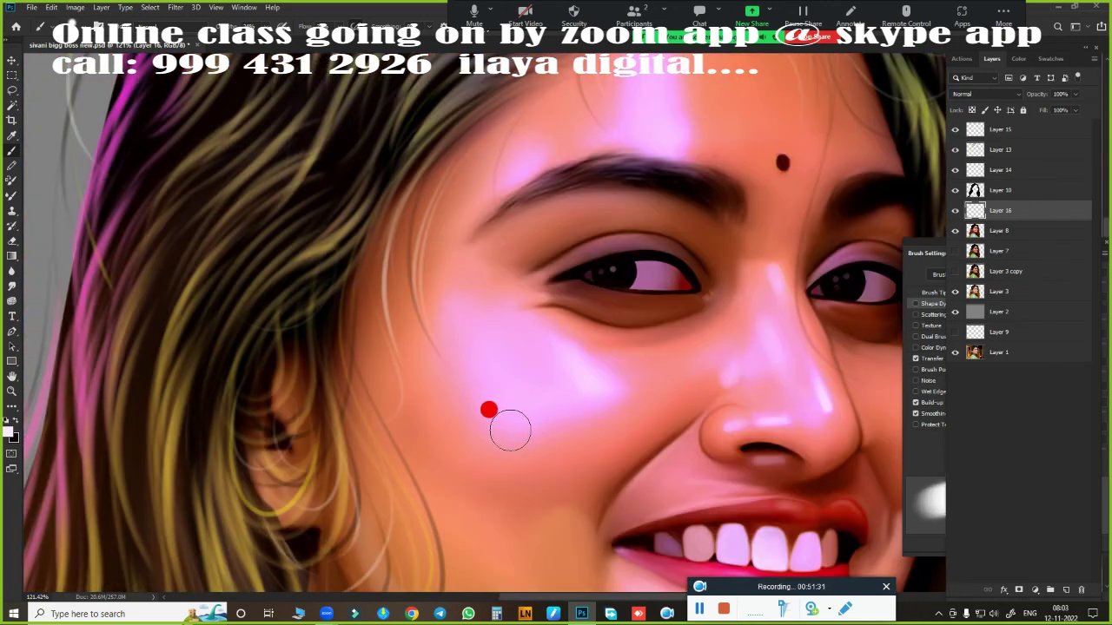
{"action": "scroll", "coordinate": [467, 271], "scroll_direction": "right", "scroll_amount": 3}
{"action": "scroll", "coordinate": [477, 294], "scroll_direction": "up", "scroll_amount": 1}
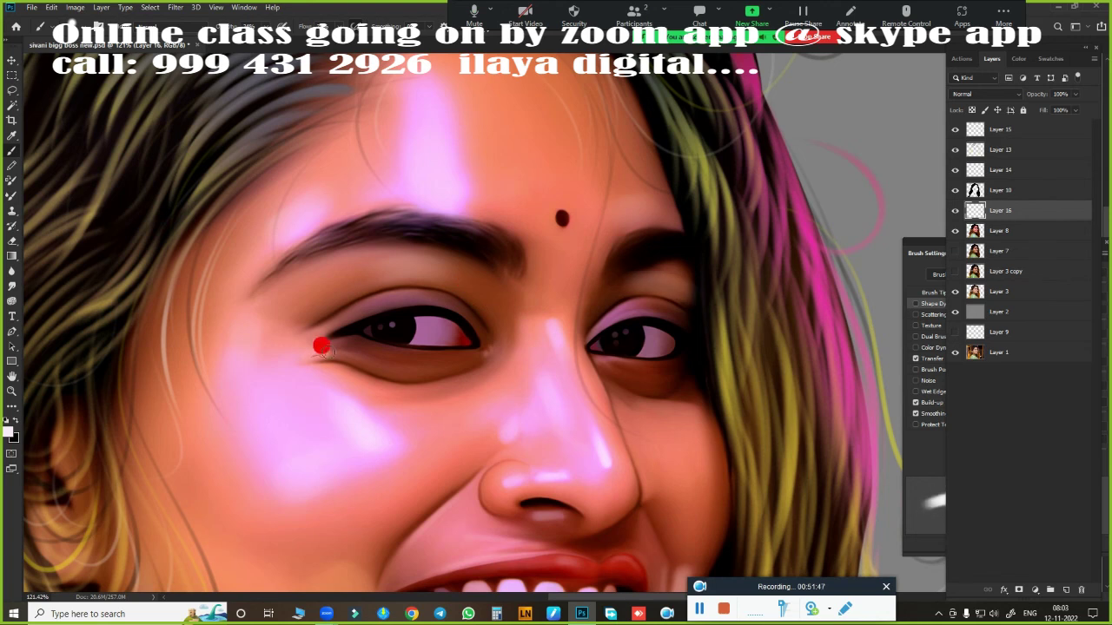
{"action": "scroll", "coordinate": [569, 408], "scroll_direction": "down", "scroll_amount": 3}
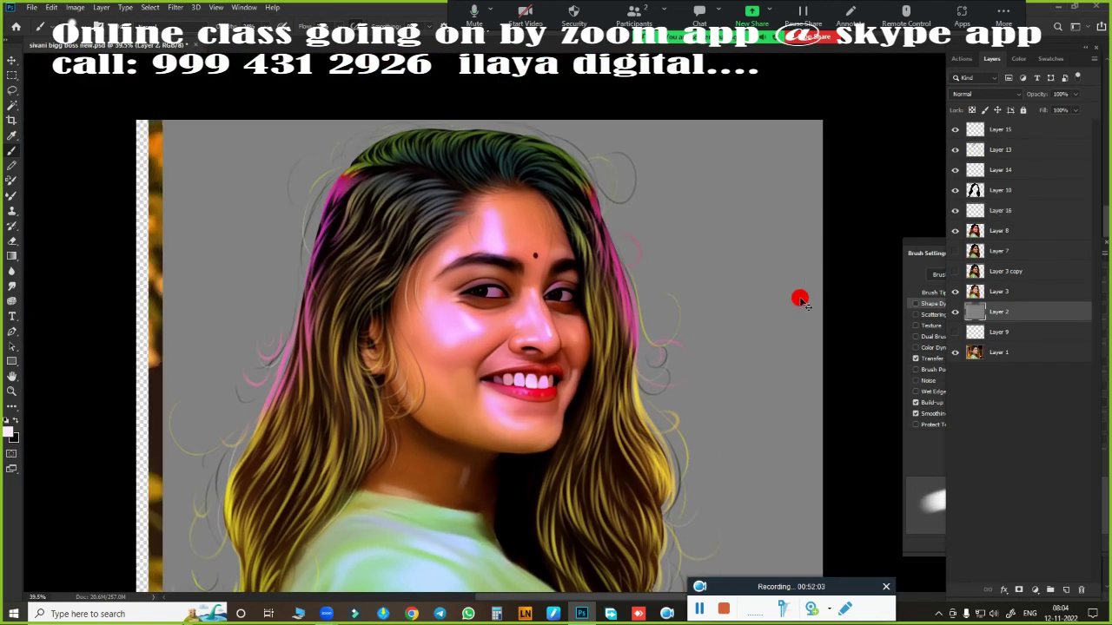
{"action": "scroll", "coordinate": [800, 298], "scroll_direction": "up", "scroll_amount": 2}
{"action": "scroll", "coordinate": [782, 262], "scroll_direction": "down", "scroll_amount": 3}
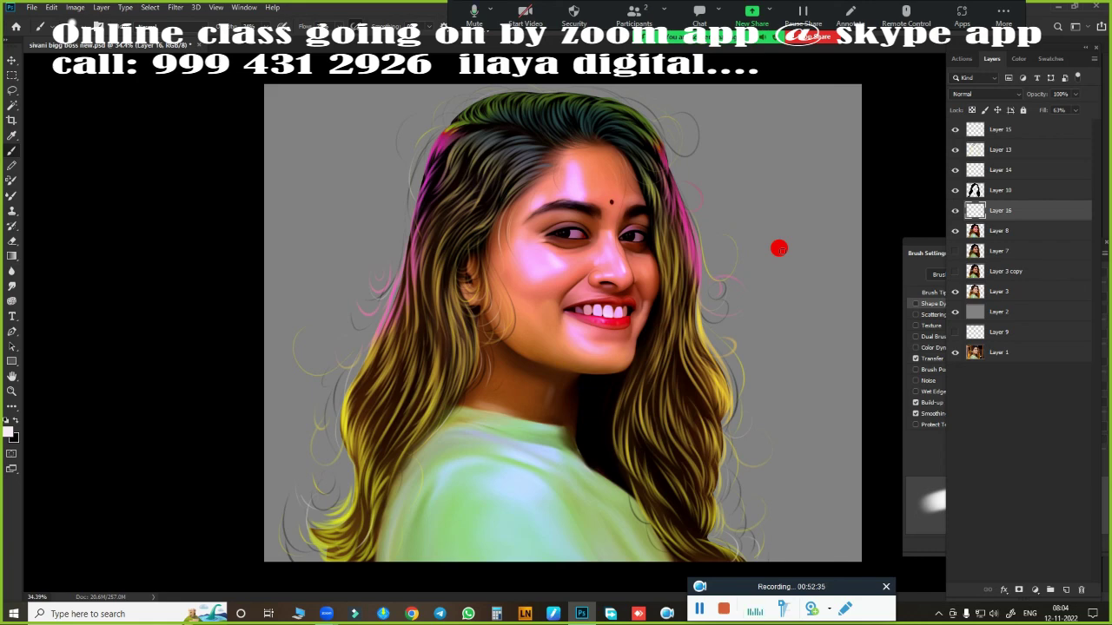
Step: Open the green painterly background image named 6
{"action": "scroll", "coordinate": [779, 249], "scroll_direction": "down", "scroll_amount": 1}
{"action": "key", "text": "ctrl+o"}
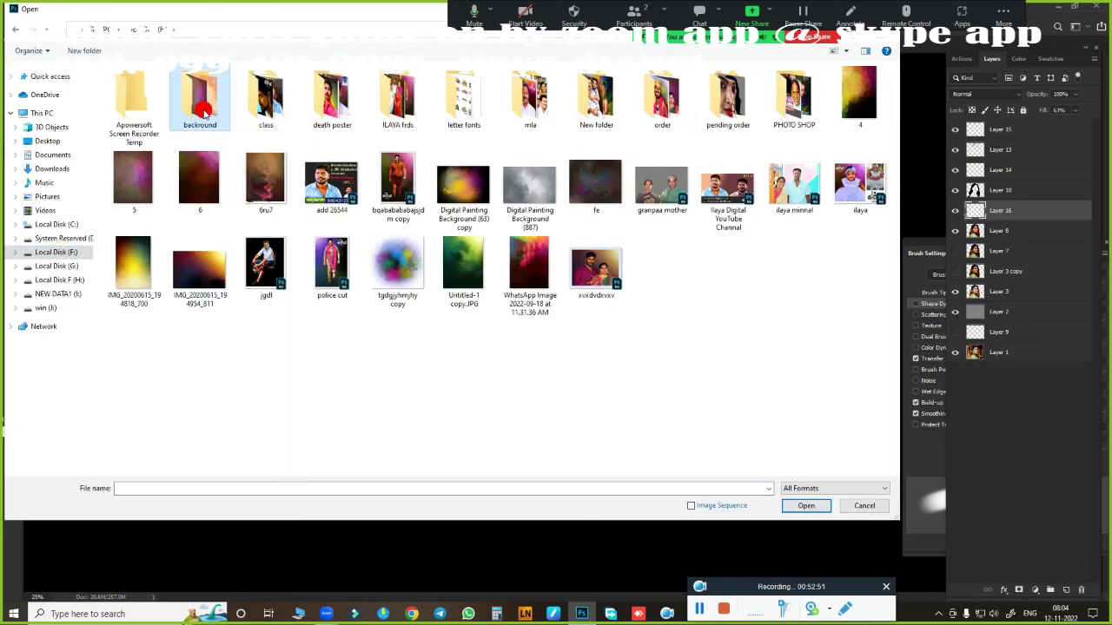
{"action": "double_click", "coordinate": [204, 92]}
{"action": "scroll", "coordinate": [495, 273], "scroll_direction": "down", "scroll_amount": 5}
{"action": "scroll", "coordinate": [493, 274], "scroll_direction": "down", "scroll_amount": 5}
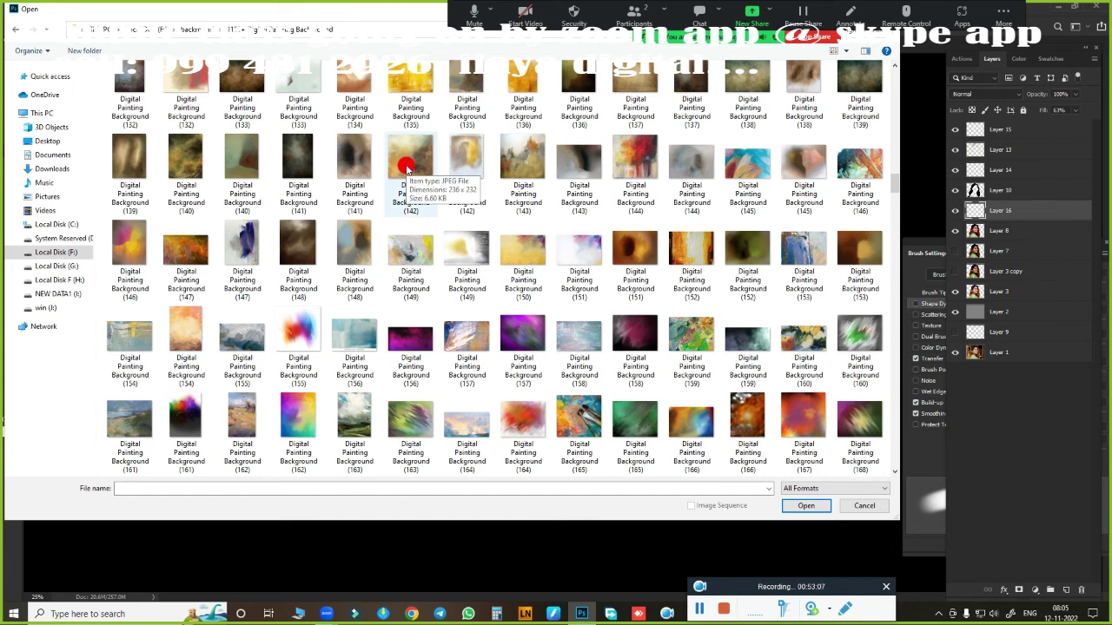
{"action": "key", "text": "alt+Up"}
{"action": "key", "text": "alt+Up"}
{"action": "left_click", "coordinate": [177, 196]}
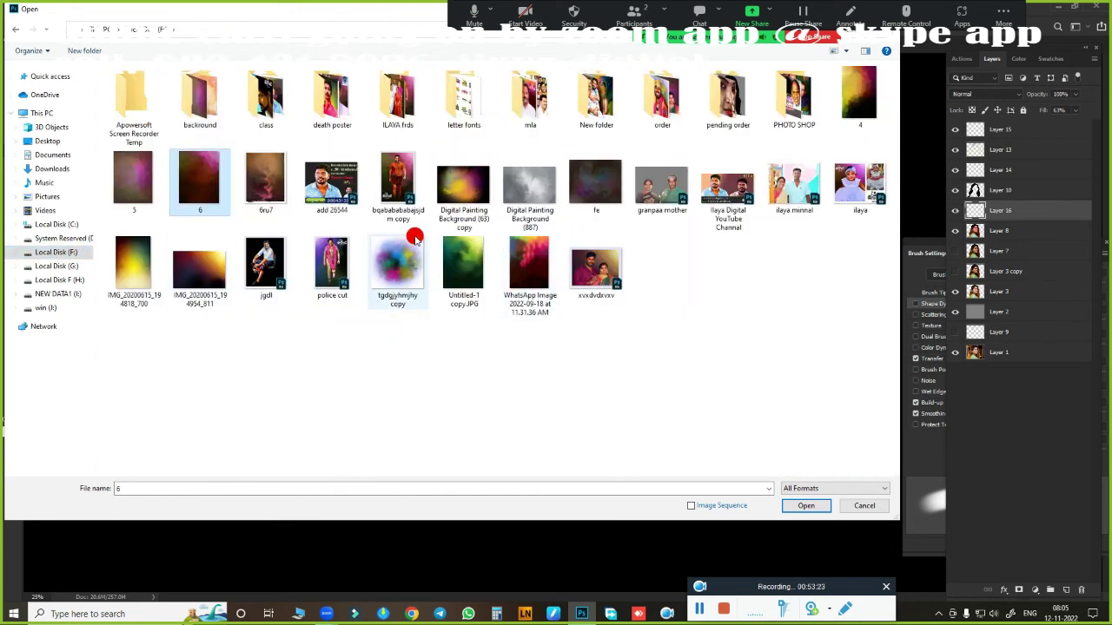
{"action": "double_click", "coordinate": [463, 265]}
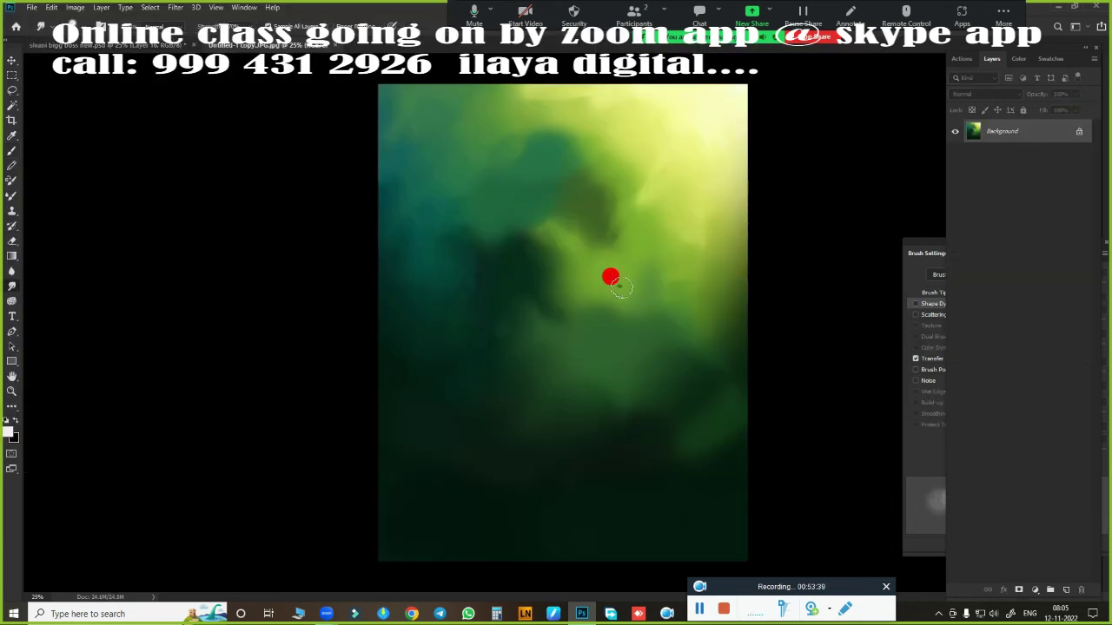
Step: Move the green image into the portrait and enlarge it to cover the canvas
{"action": "key", "text": "v"}
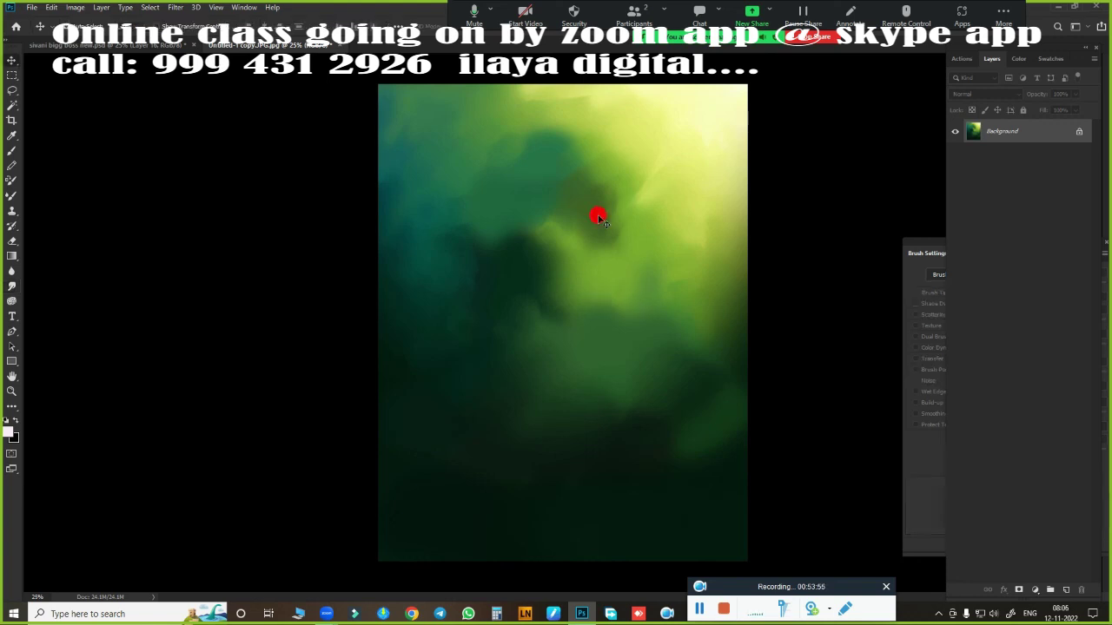
{"action": "left_click_drag", "start_coordinate": [599, 217], "coordinate": [427, 243]}
{"action": "key", "text": "ctrl+minus"}
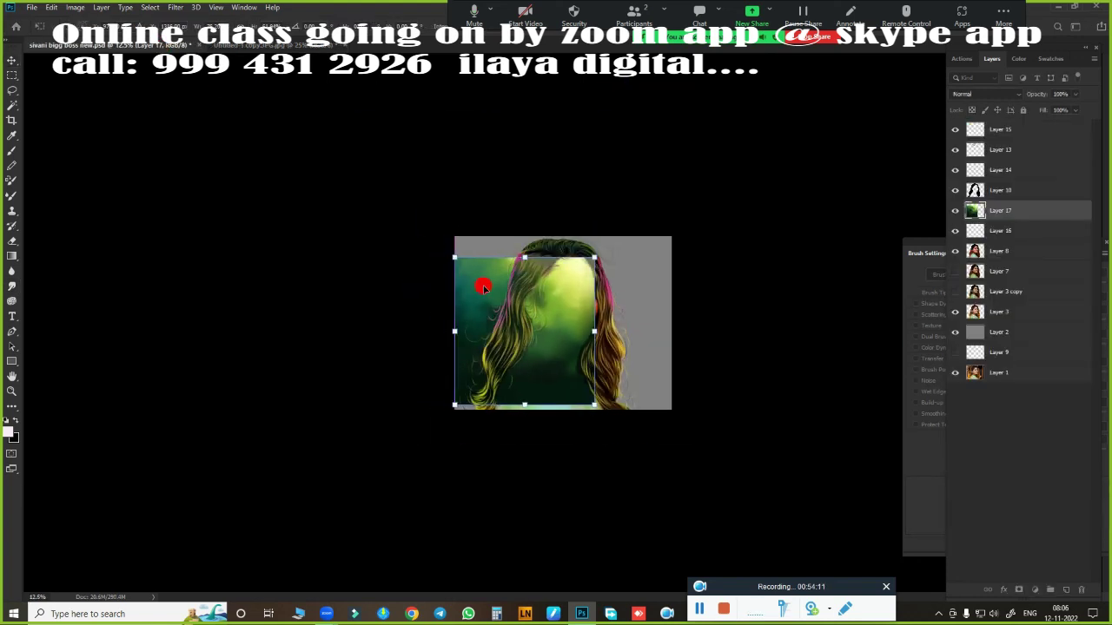
{"action": "left_click_drag", "start_coordinate": [587, 259], "coordinate": [650, 318]}
{"action": "key", "text": "Return"}
{"action": "key", "text": "ctrl+0"}
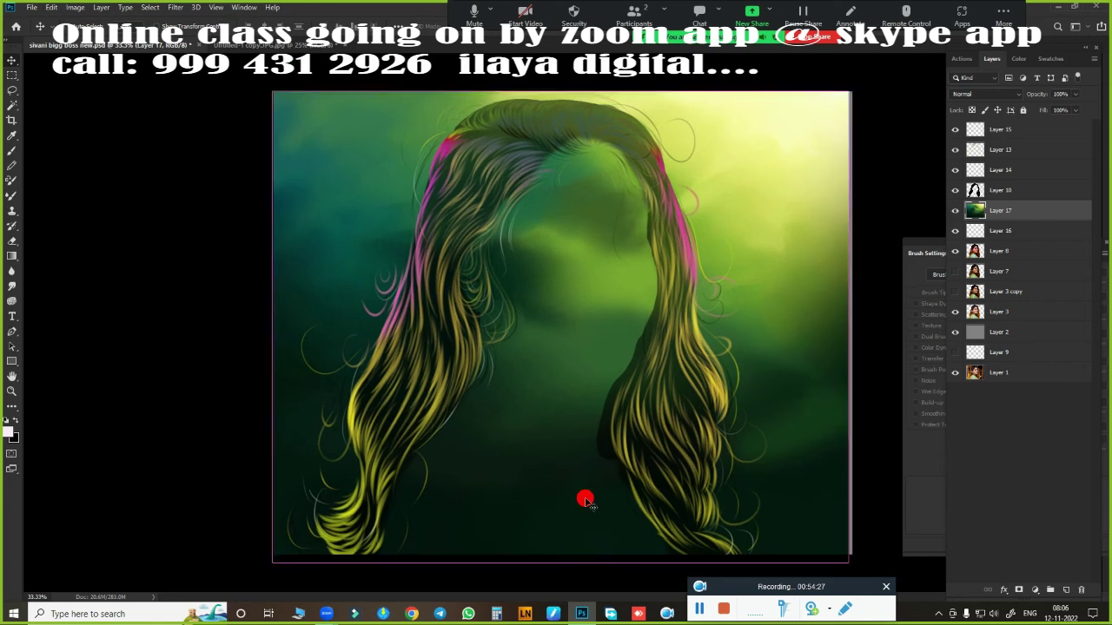
Step: Send the green layer beneath the painting and gather the painting layers into Group 1
{"action": "key", "text": "ctrl+bracketleft"}
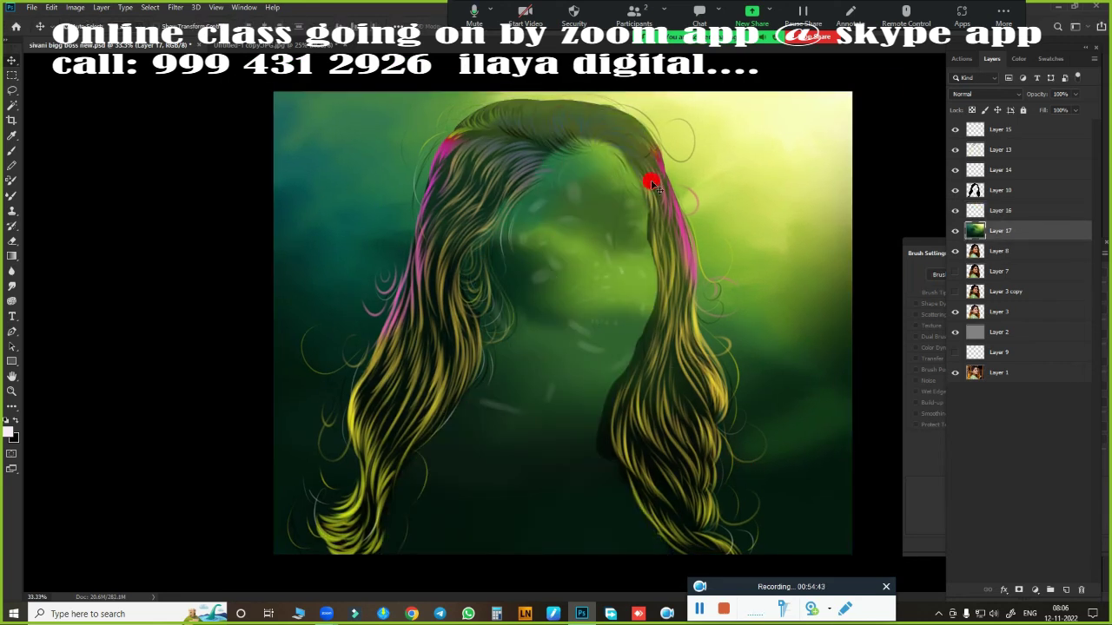
{"action": "key", "text": "ctrl+bracketleft"}
{"action": "key", "text": "ctrl+bracketleft"}
{"action": "key", "text": "ctrl+bracketleft"}
{"action": "key", "text": "ctrl+bracketright"}
{"action": "left_click", "coordinate": [1005, 228]}
Step: Make a merged copy of the painted group and shrink the portrait slightly
{"action": "left_click", "coordinate": [999, 128], "text": "shift"}
{"action": "key", "text": "ctrl+g"}
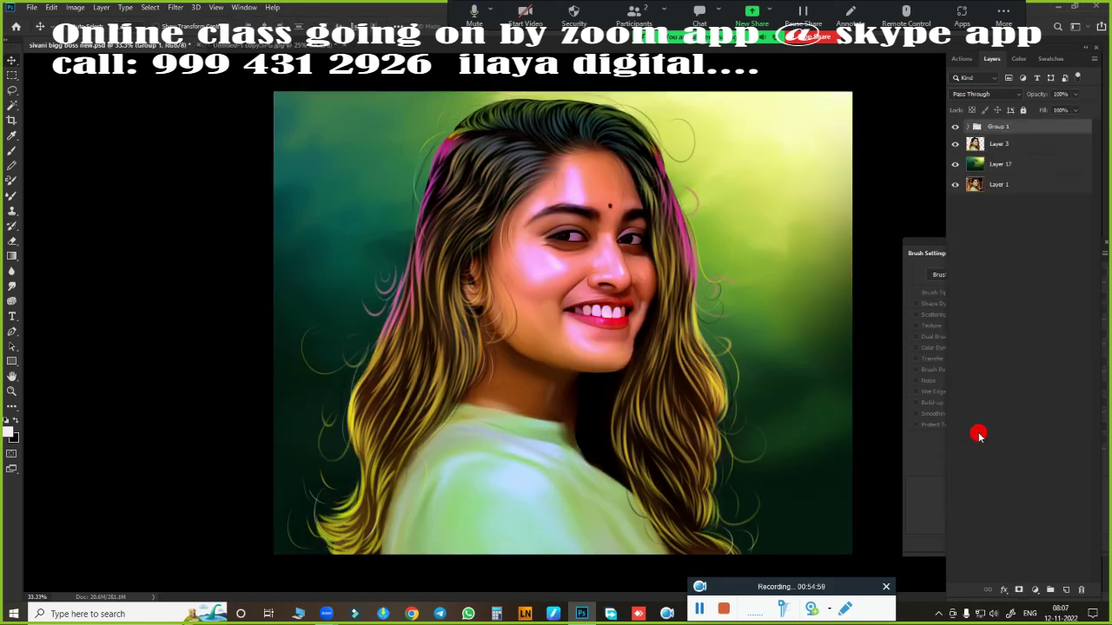
{"action": "key", "text": "ctrl+j"}
{"action": "key", "text": "ctrl+e"}
{"action": "scroll", "coordinate": [719, 520], "scroll_direction": "down", "scroll_amount": 1}
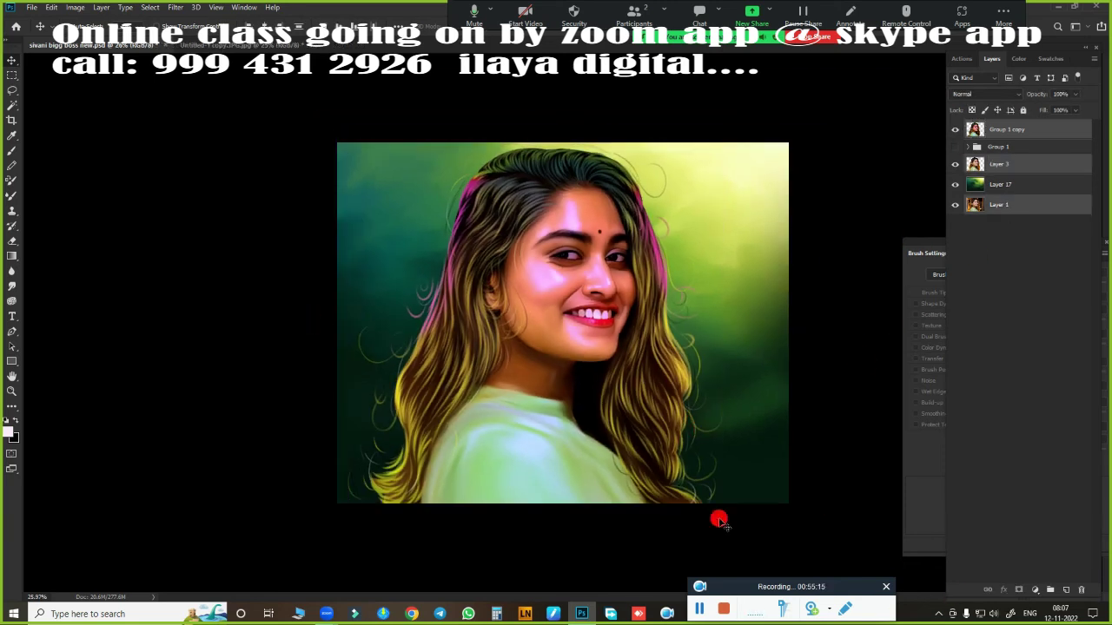
{"action": "key", "text": "ctrl+t"}
{"action": "left_click_drag", "start_coordinate": [727, 238], "coordinate": [790, 246]}
{"action": "key", "text": "Return"}
Step: Shift the green background's hue toward a muted mauve-grey
{"action": "key", "text": "alt+bracketleft"}
{"action": "key", "text": "alt+bracketleft"}
{"action": "key", "text": "alt+bracketleft"}
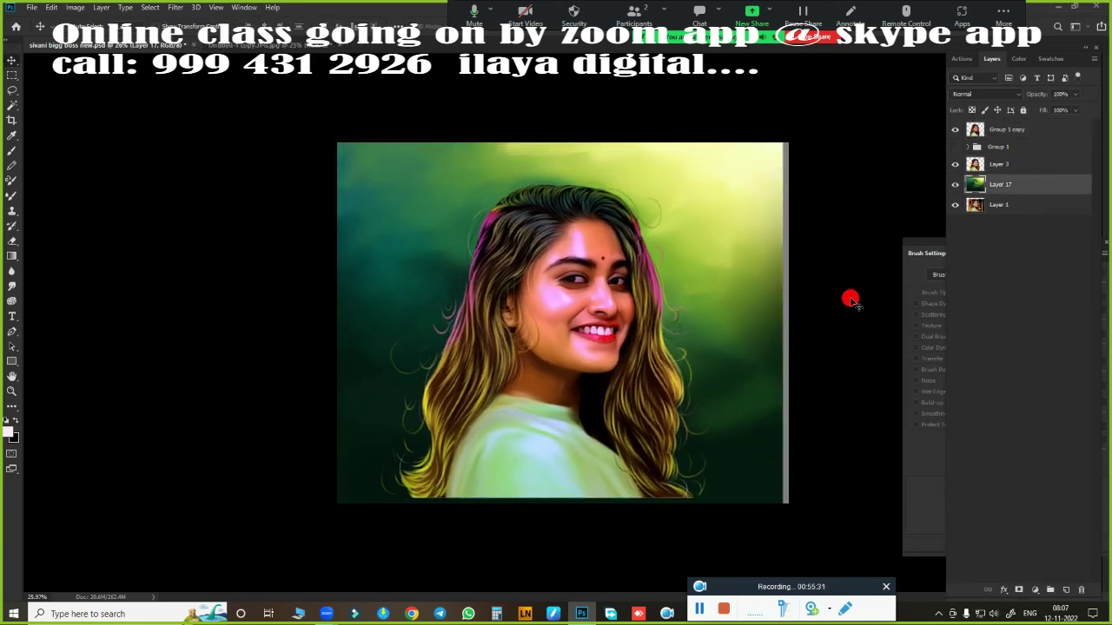
{"action": "key", "text": "ctrl+u"}
{"action": "mouse_move", "coordinate": [926, 154]}
{"action": "left_mouse_down"}
{"action": "mouse_move", "coordinate": [984, 156]}
{"action": "mouse_move", "coordinate": [889, 153]}
{"action": "mouse_move", "coordinate": [901, 182]}
{"action": "mouse_move", "coordinate": [861, 182]}
{"action": "mouse_move", "coordinate": [890, 184]}
{"action": "left_mouse_up"}
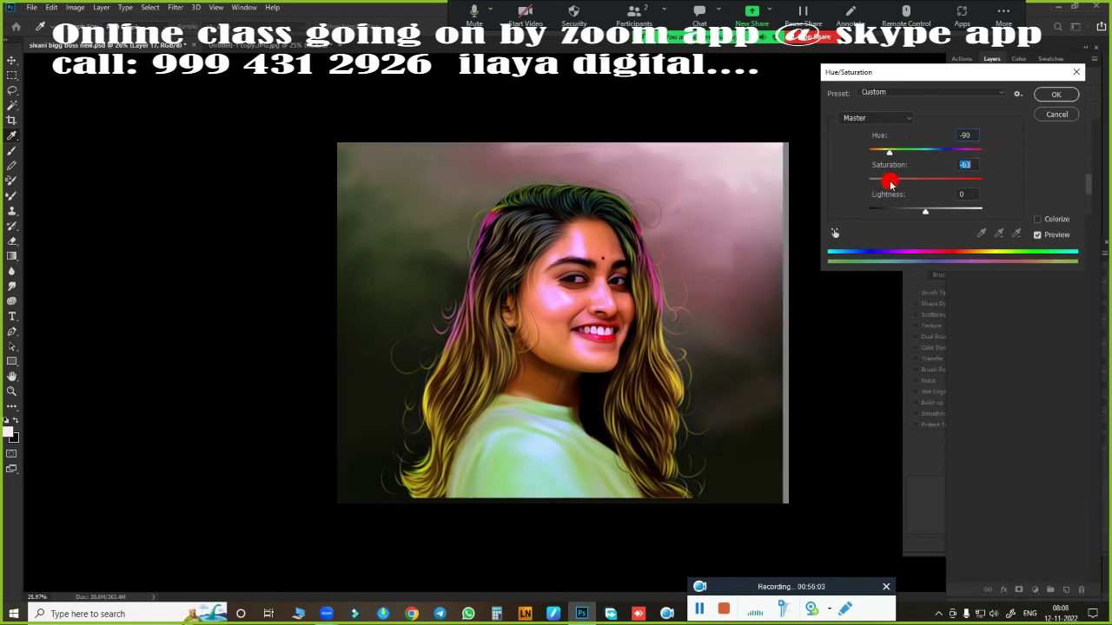
{"action": "left_click", "coordinate": [1056, 93]}
Step: On a new layer, stroke the whole canvas with a 150 px pale pink inside border
{"action": "left_click", "coordinate": [1066, 590]}
{"action": "key", "text": "ctrl+a"}
{"action": "key", "text": "alt+e"}
{"action": "key", "text": "s"}
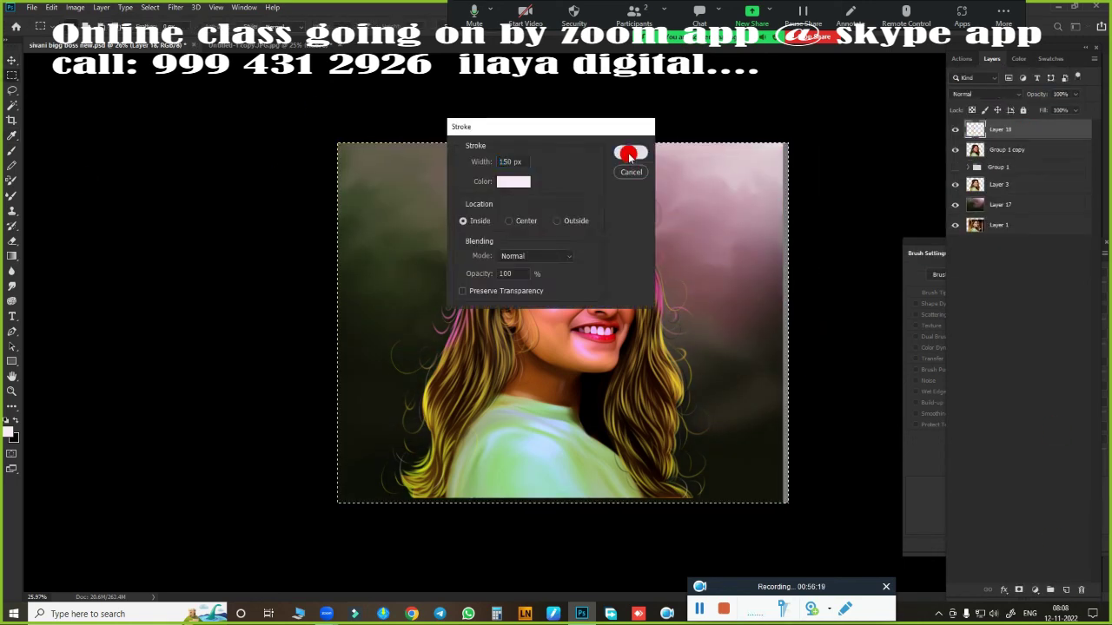
{"action": "left_click", "coordinate": [629, 156]}
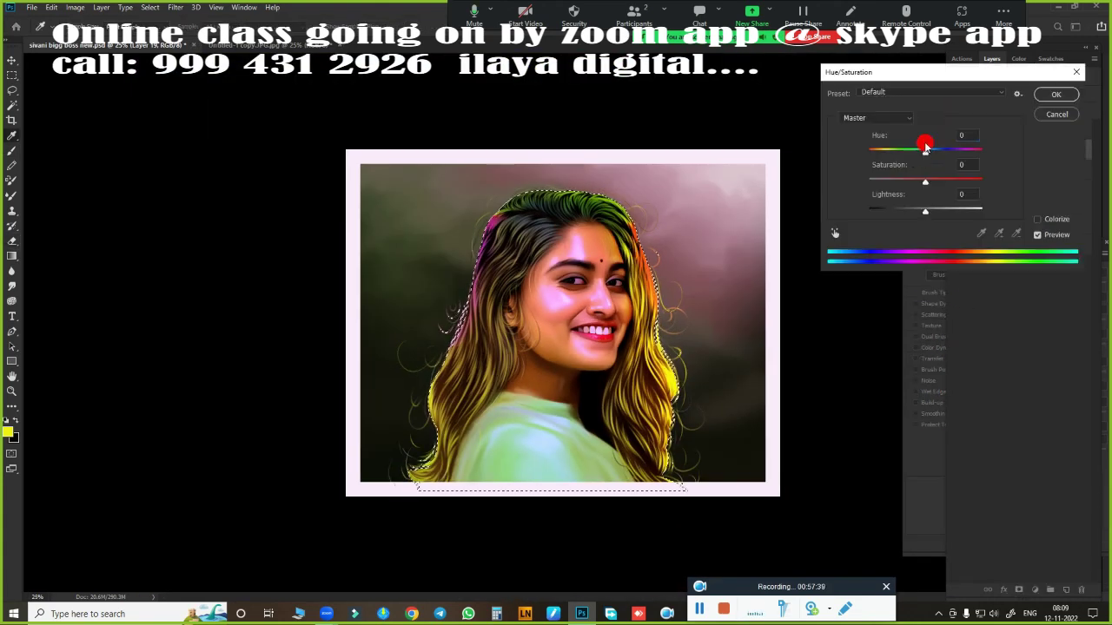
Step: Shift the hair hue into a red, yellow and pink mix, deepen shadows with Curves, and compare
{"action": "left_click_drag", "start_coordinate": [881, 152], "coordinate": [883, 187]}
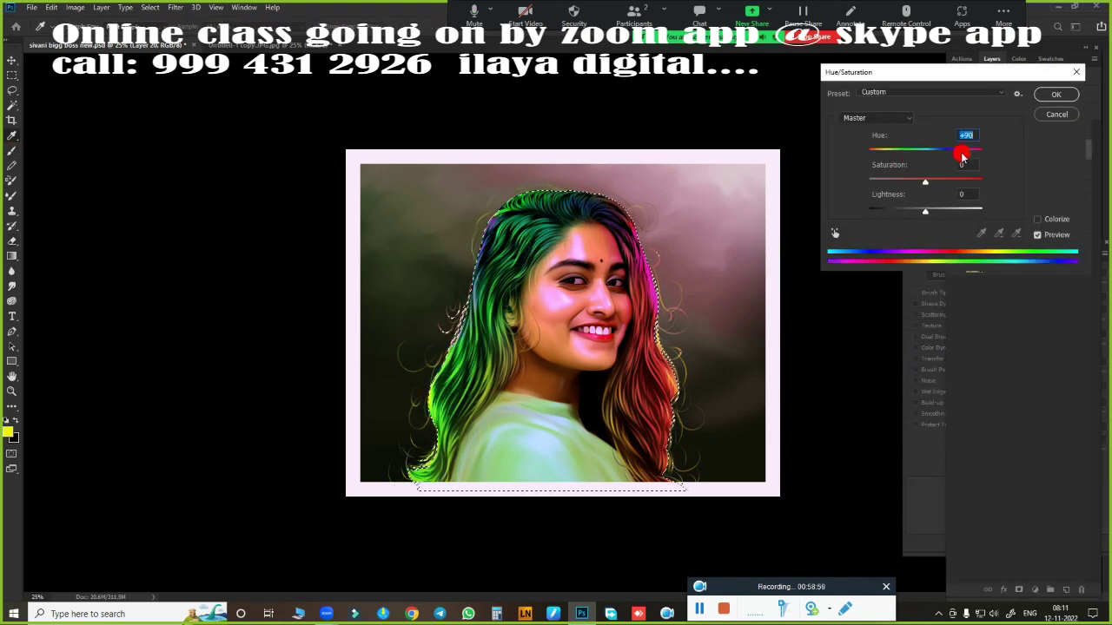
{"action": "left_click", "coordinate": [1056, 94]}
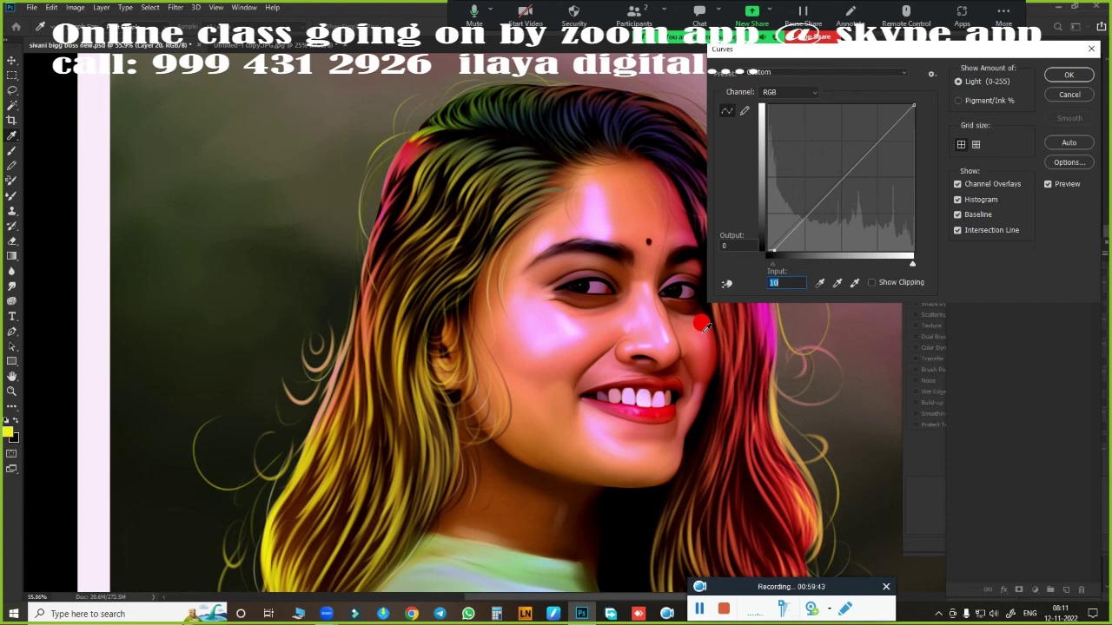
{"action": "left_click_drag", "start_coordinate": [771, 263], "coordinate": [775, 263]}
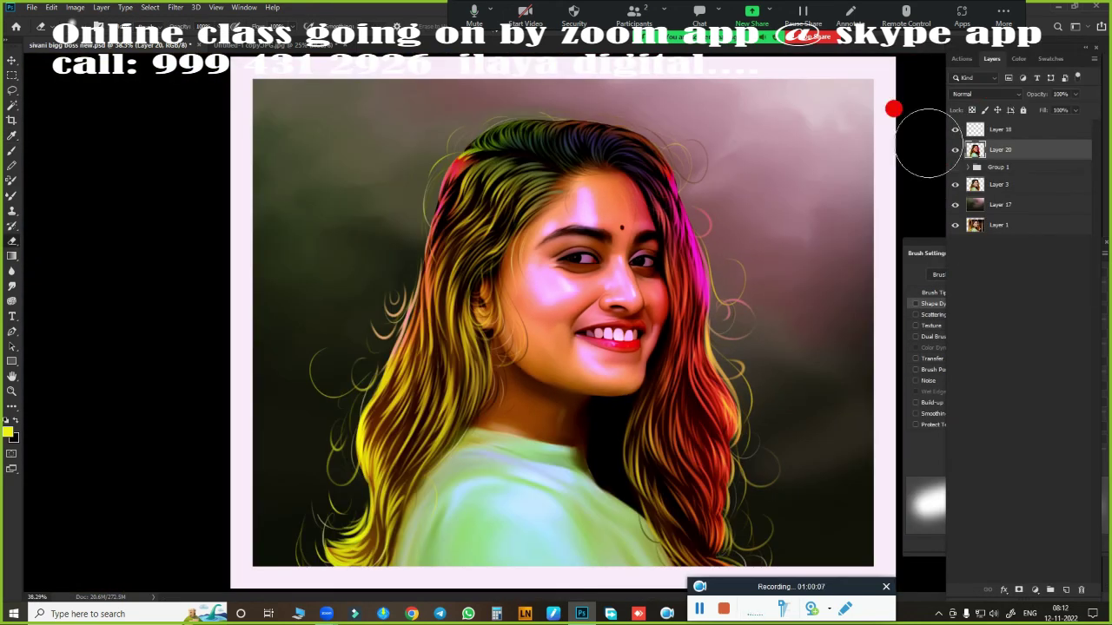
{"action": "left_click", "coordinate": [956, 149]}
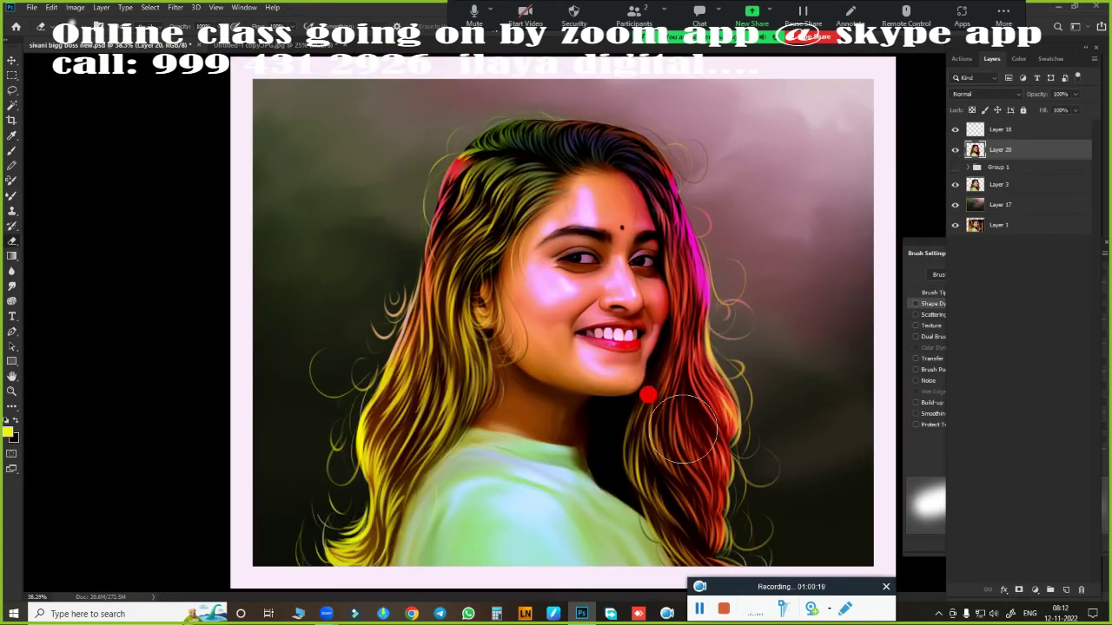